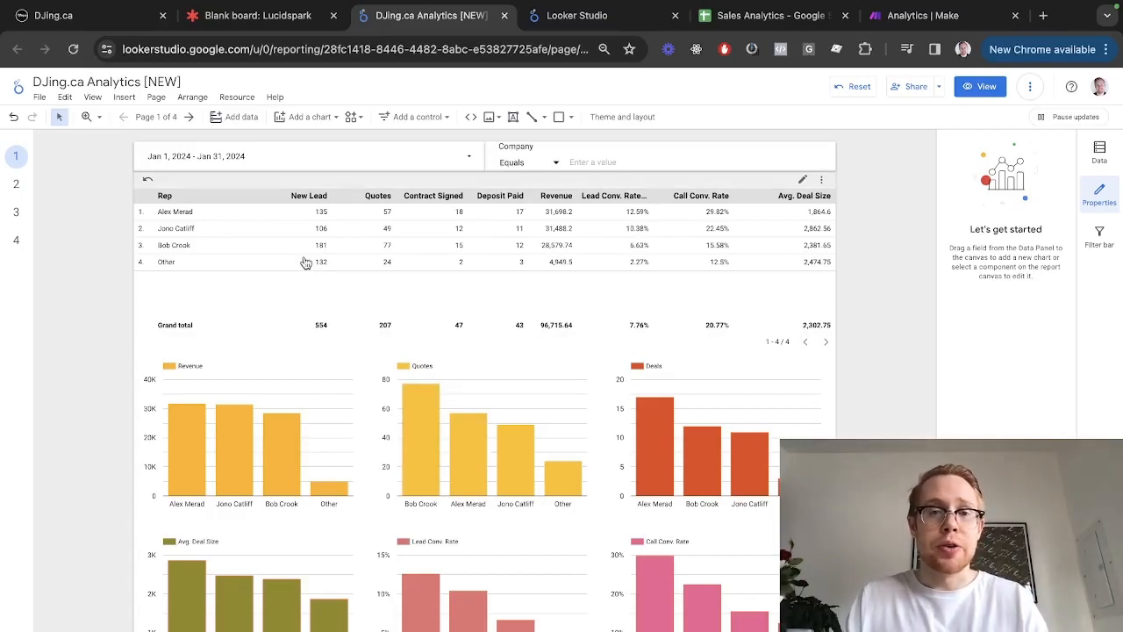
Switch from the Looker Studio report to the DJing.ca workflow builder tab
key("ctrl+1")
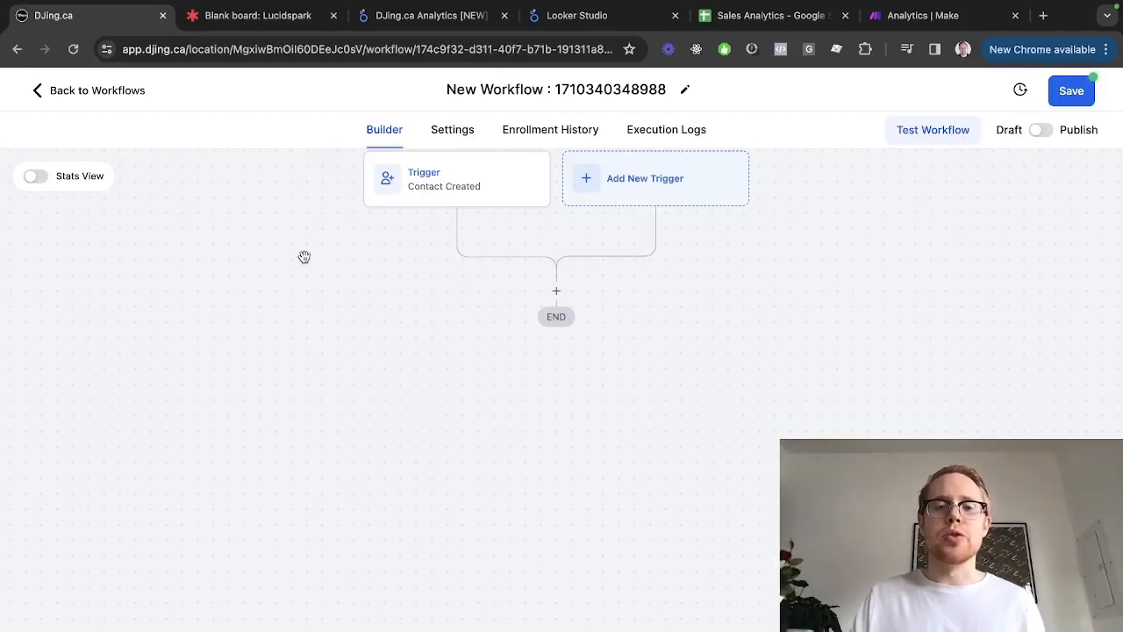
Delete the Contact Created trigger, then switch over to the Lucidspark flowchart
left_click(454, 203)
left_click(902, 605)
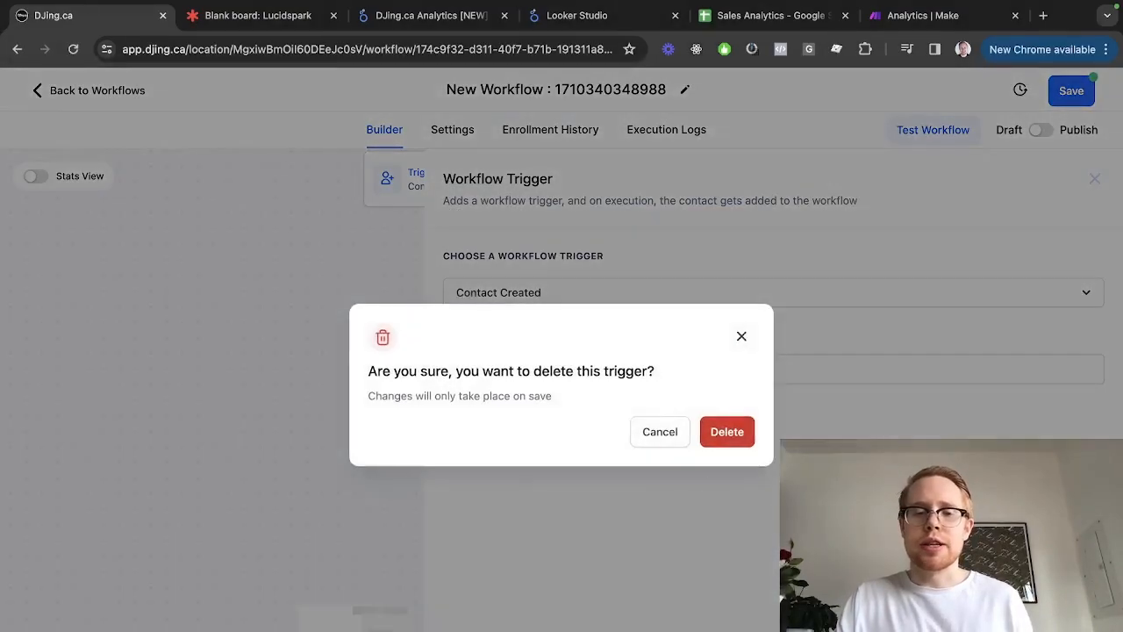
left_click(742, 430)
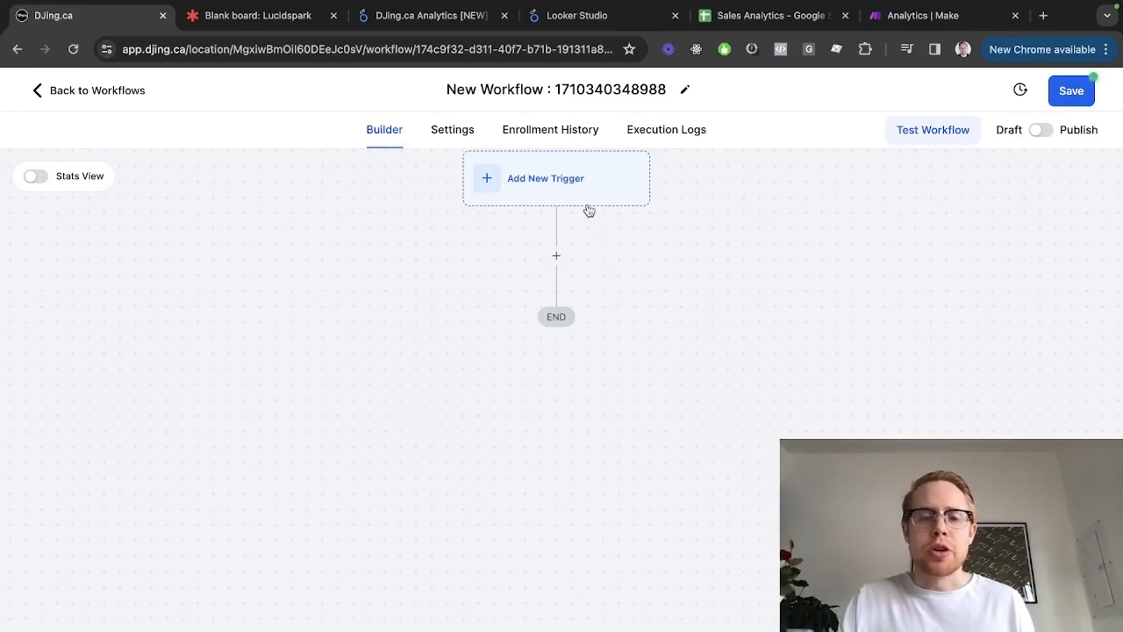
key("ctrl+Tab")
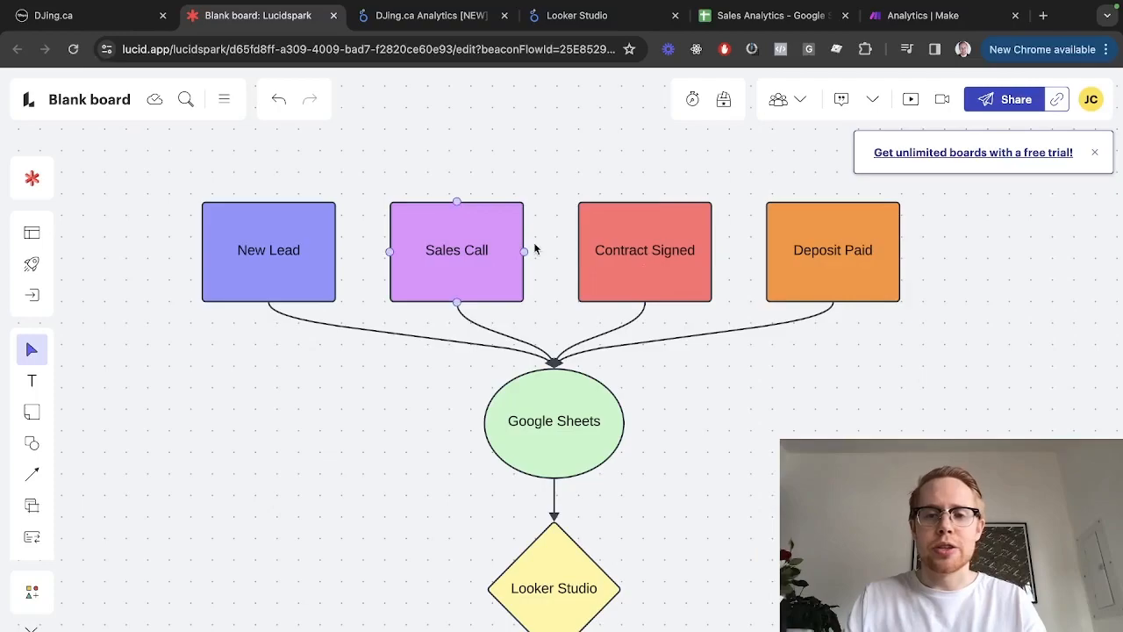
Select the Deposit Paid stage, then bring up the DJing.ca workflow's trigger search
left_click(784, 287)
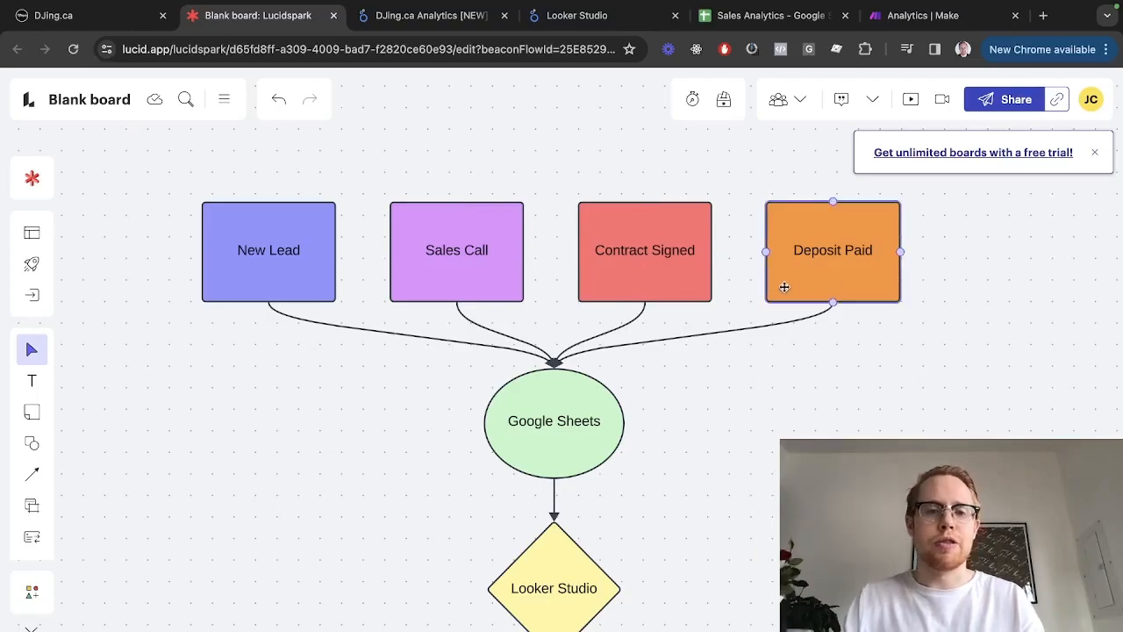
key("ctrl+shift+Tab")
left_click(575, 197)
left_click(747, 270)
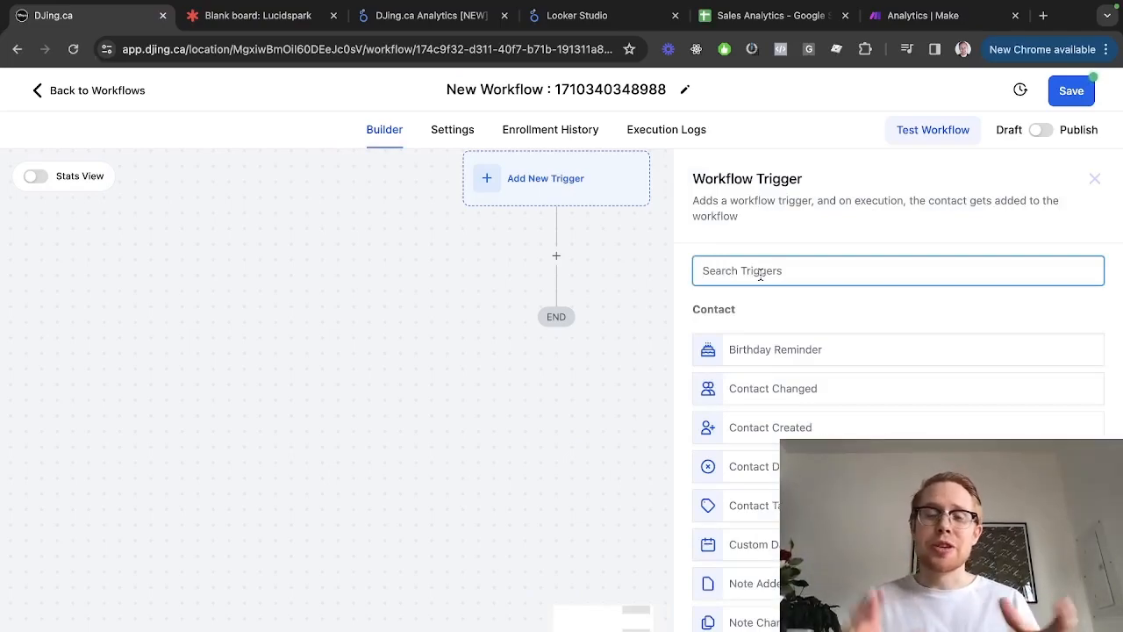
Save a Contact Created trigger into the workflow, then switch to Lucidspark
left_click(779, 429)
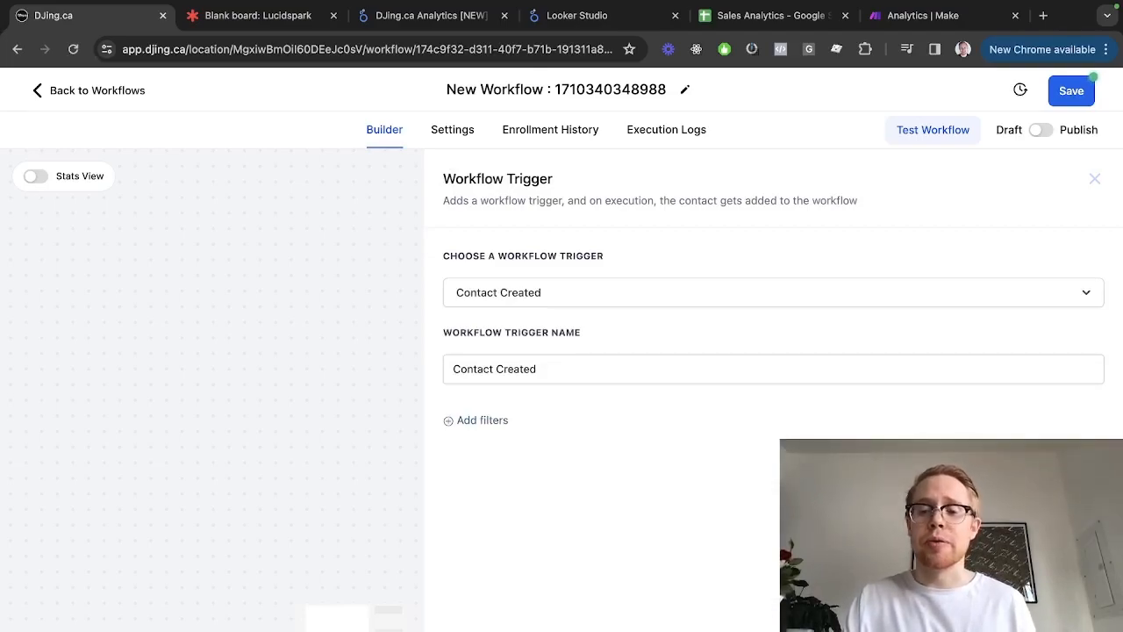
left_click(1056, 607)
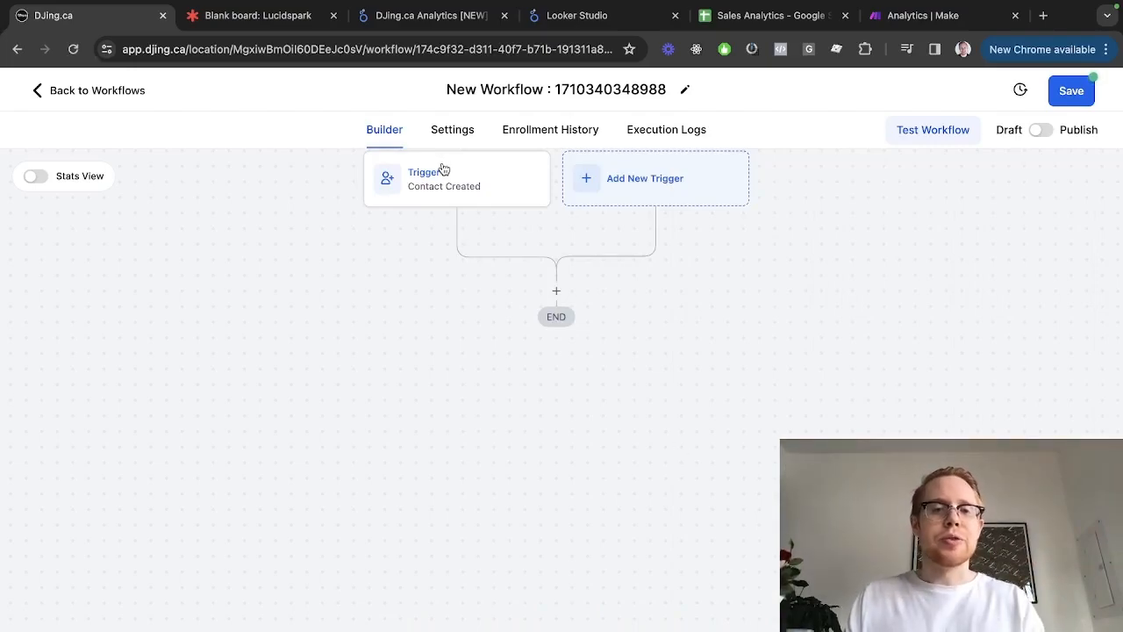
key("ctrl+Tab")
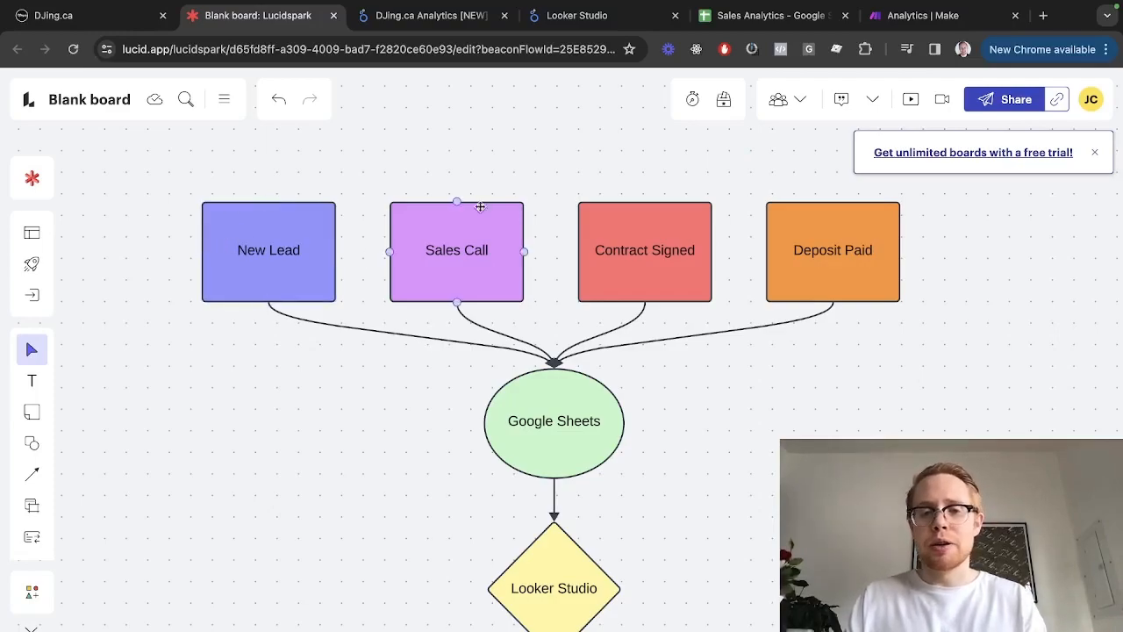
Add a new trigger by searching 'form' and choosing Form Submitted
key("ctrl+shift+Tab")
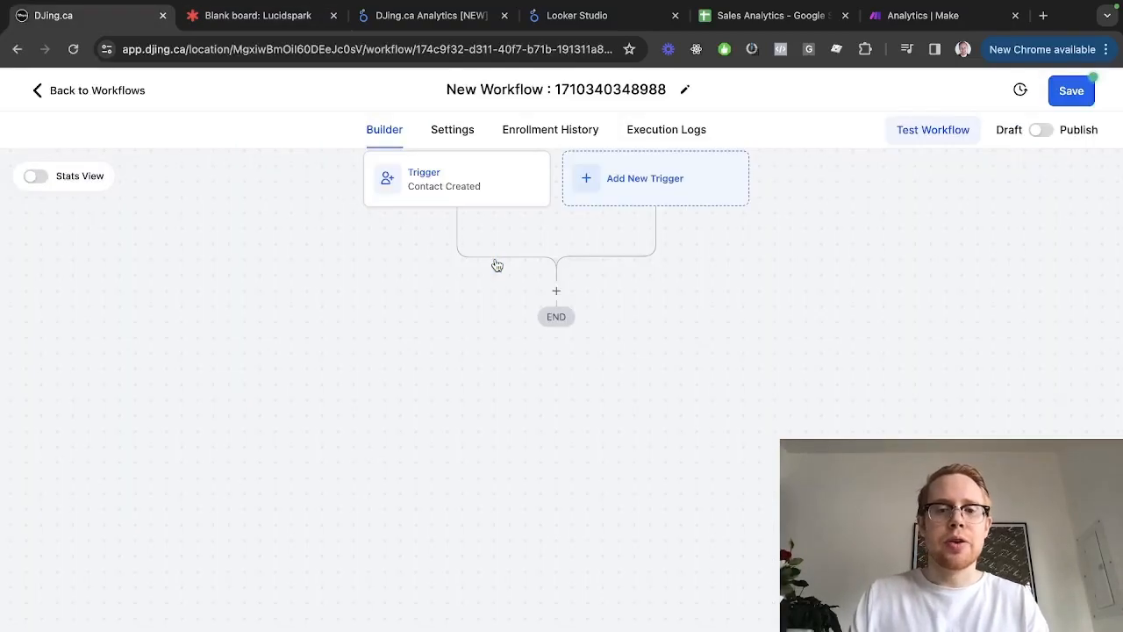
left_click(612, 180)
left_click(716, 263)
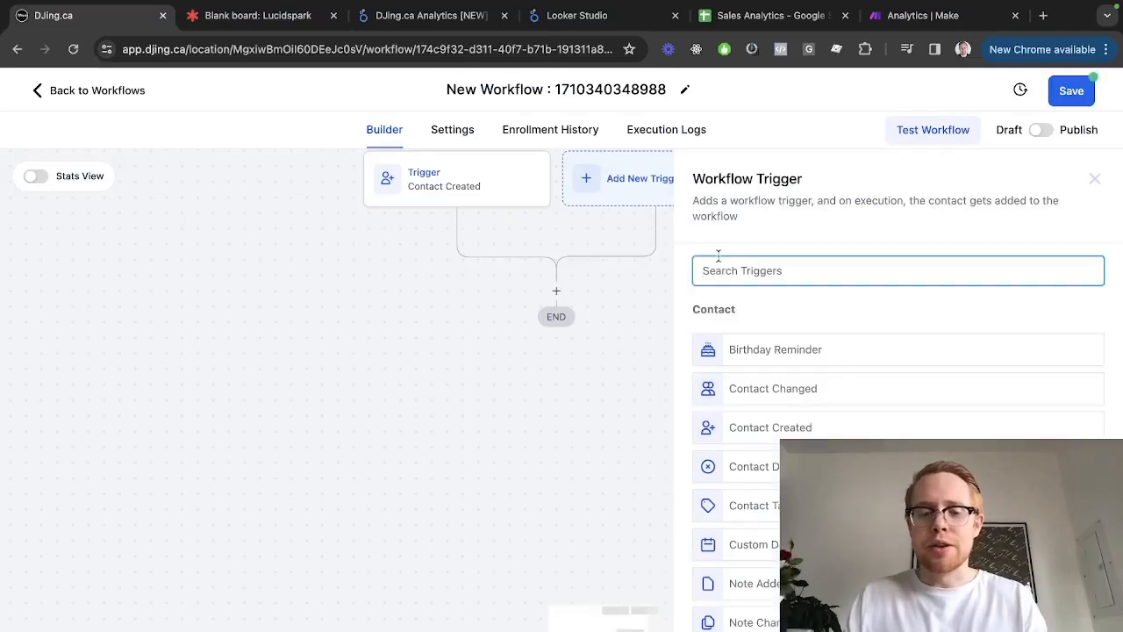
type("form")
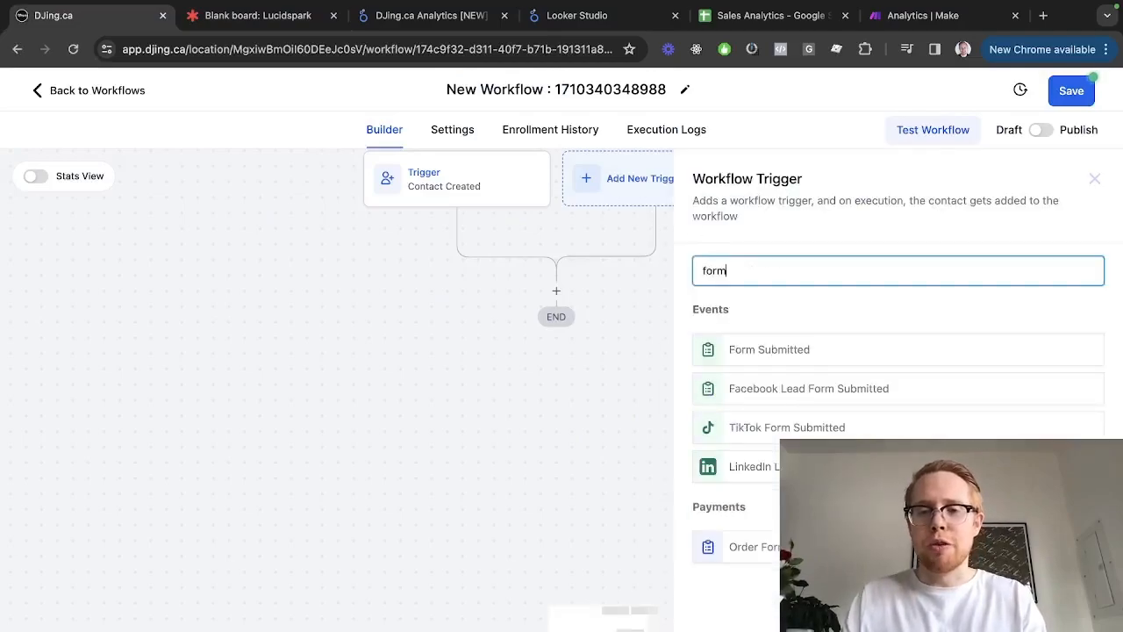
left_click(745, 347)
Filter the trigger to the 2. Sales Call DJing.ca form, save it, and open the workflow in a new tab
left_click(487, 418)
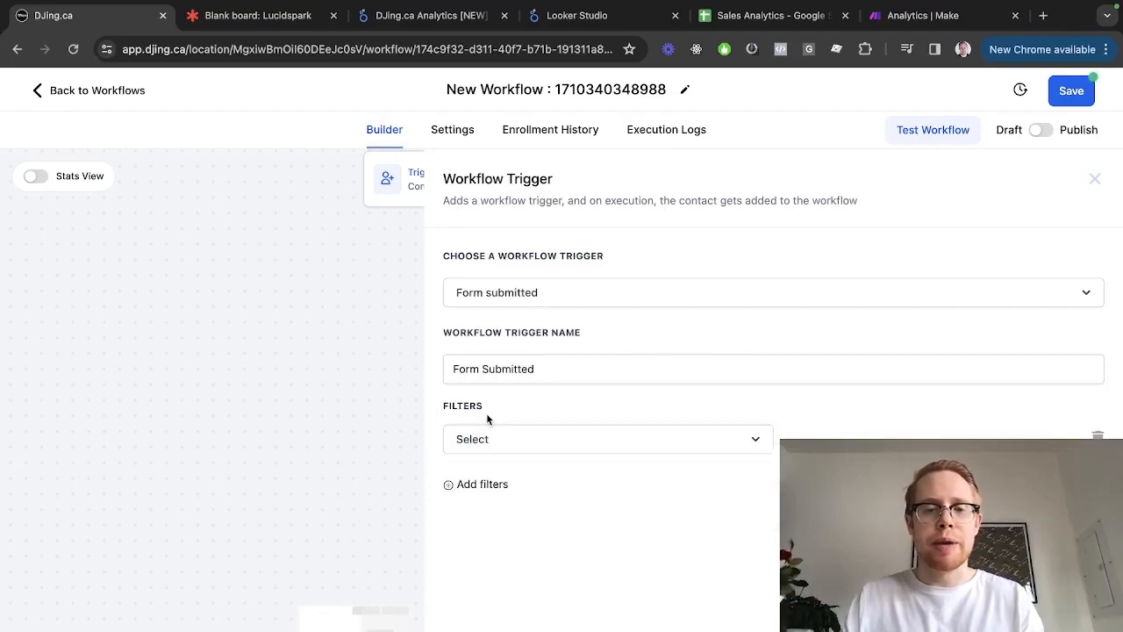
left_click(479, 440)
type("sales cal")
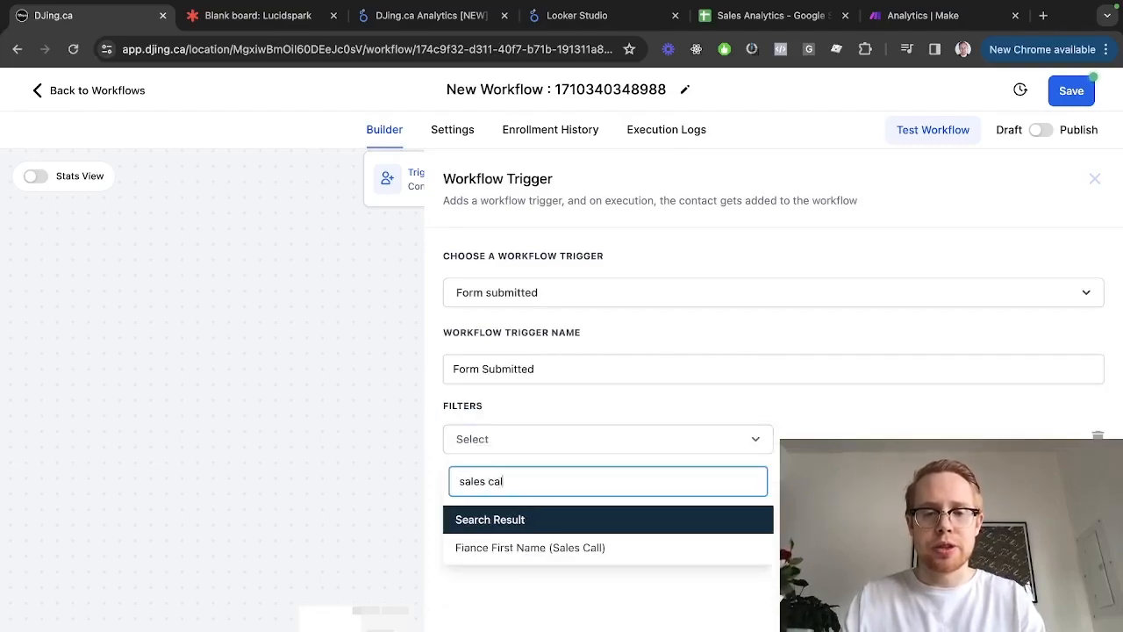
key("ctrl+a")
key("BackSpace")
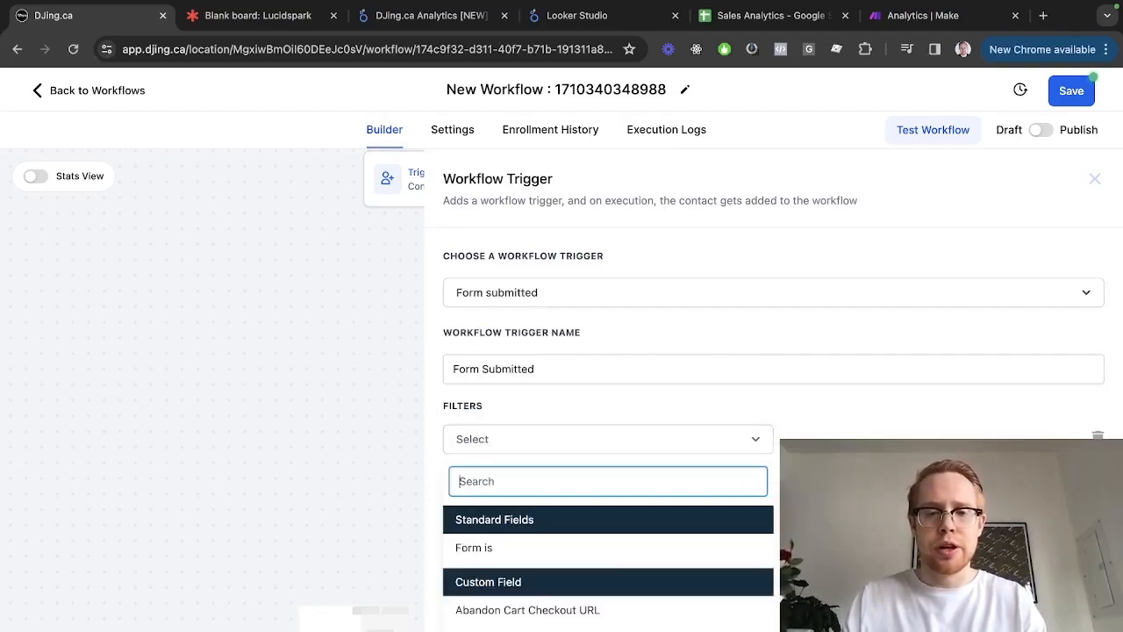
left_click(493, 547)
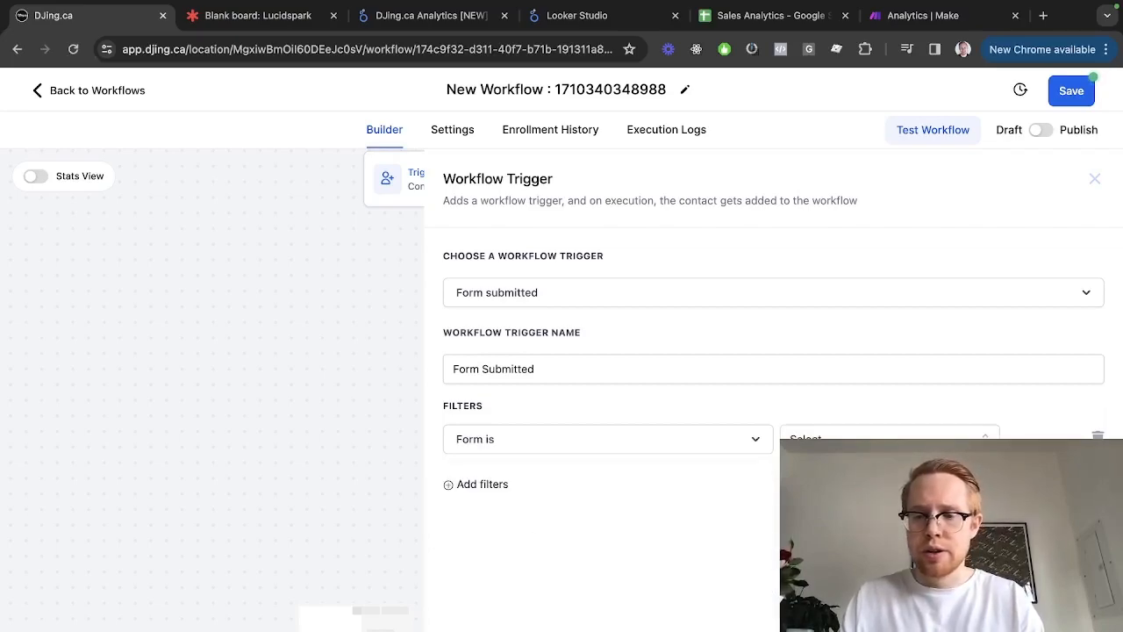
left_click(855, 508)
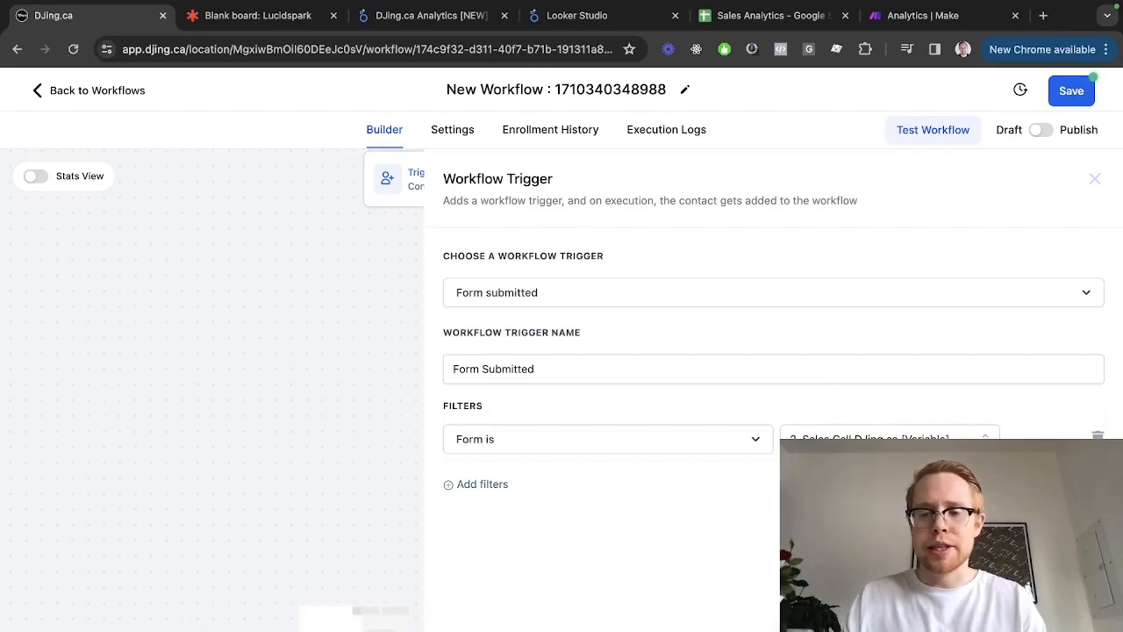
left_click(1057, 607)
key("super+l")
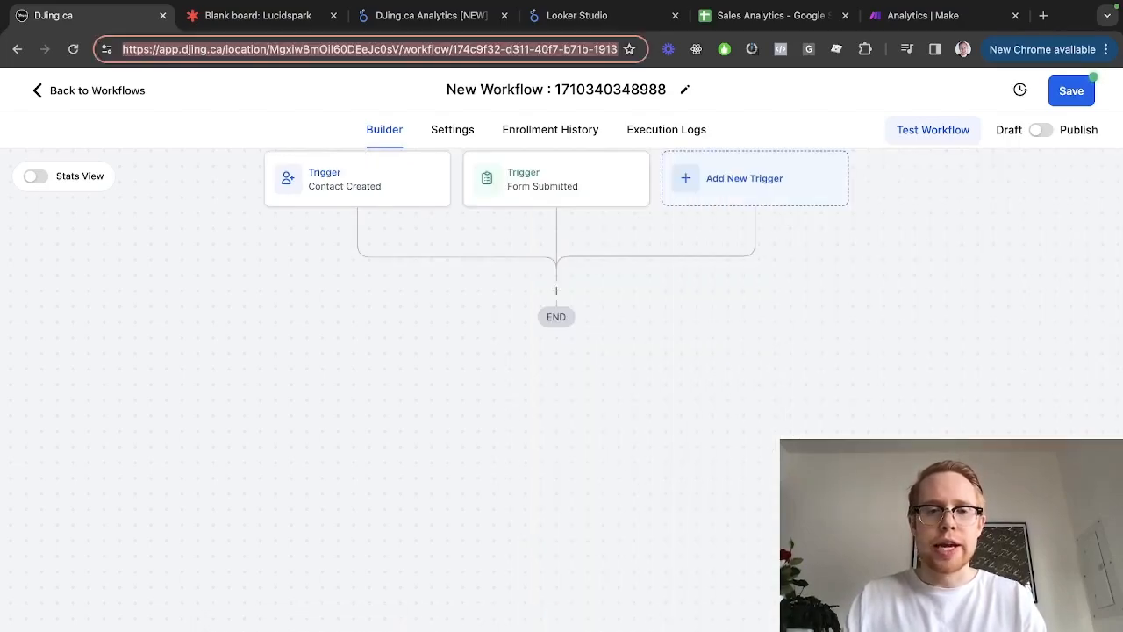
key("super+Return")
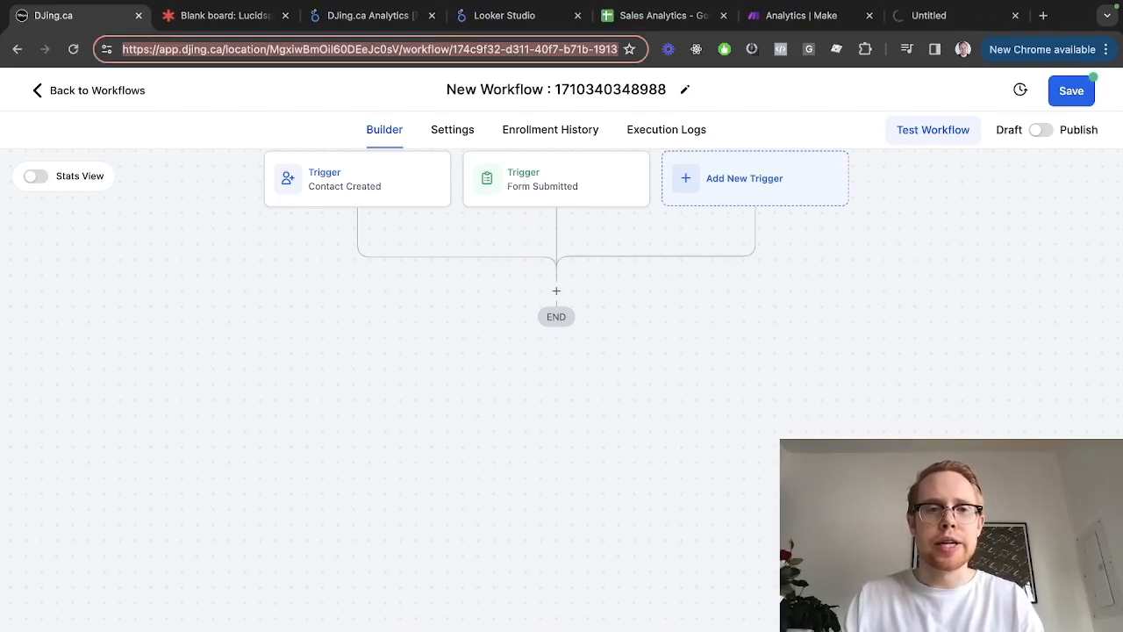
Glance at the duplicate workflow tab and Lucidspark, then start adding a third trigger
key("ctrl+shift+Tab")
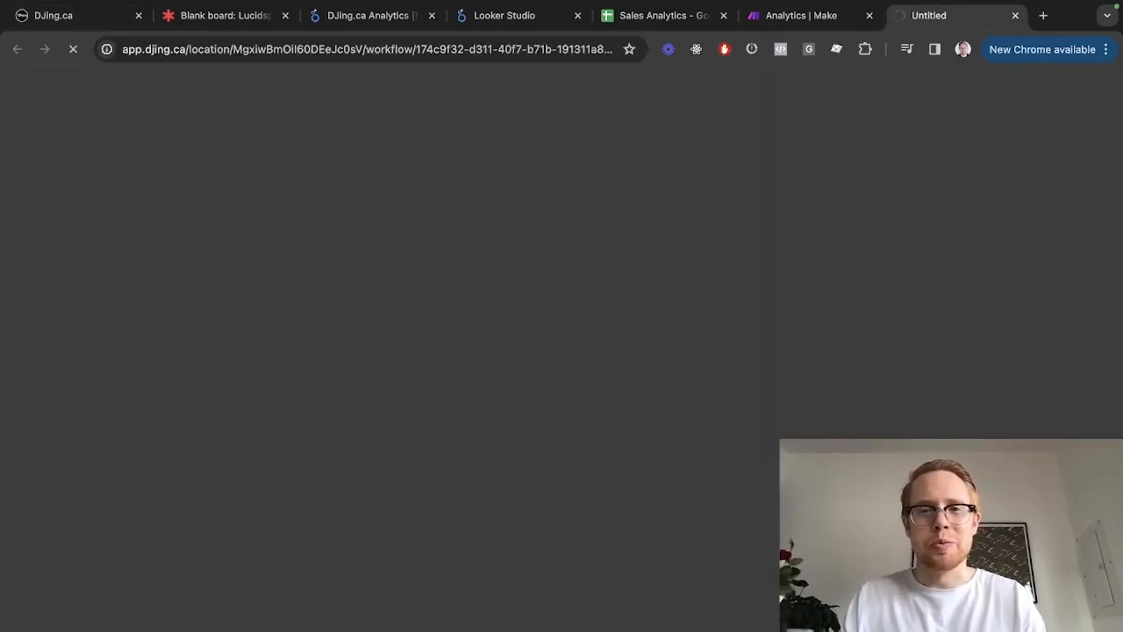
key("ctrl+Tab")
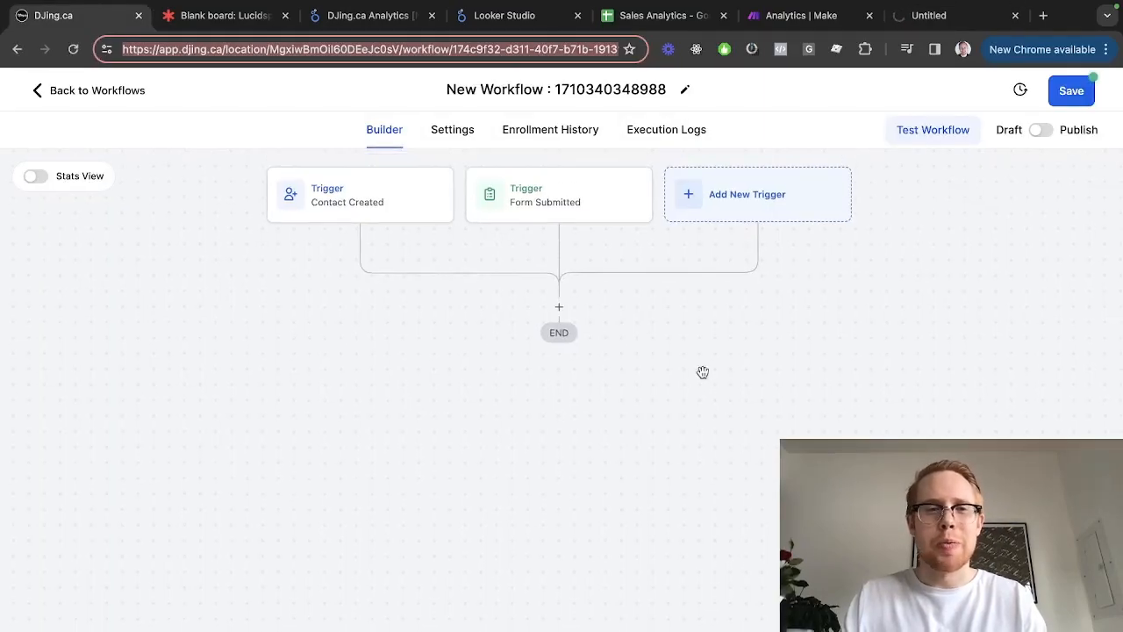
key("ctrl+Tab")
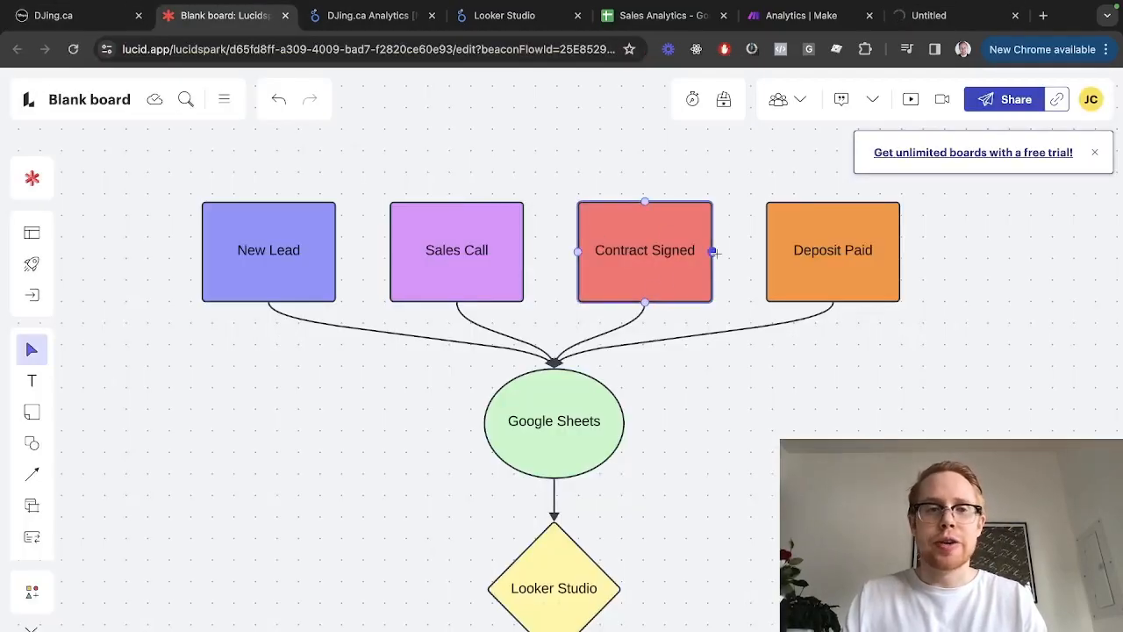
key("ctrl+shift+Tab")
left_click(739, 217)
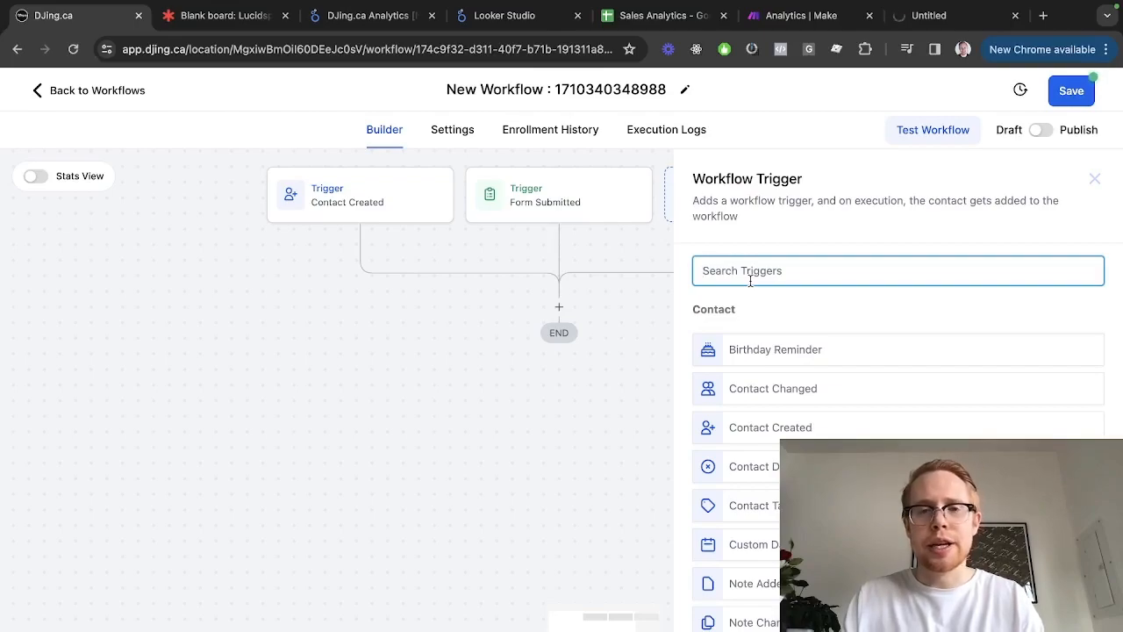
Add a Payment Received trigger renamed 'Deposit Paid' and save it
scroll(806, 436, "down", 15)
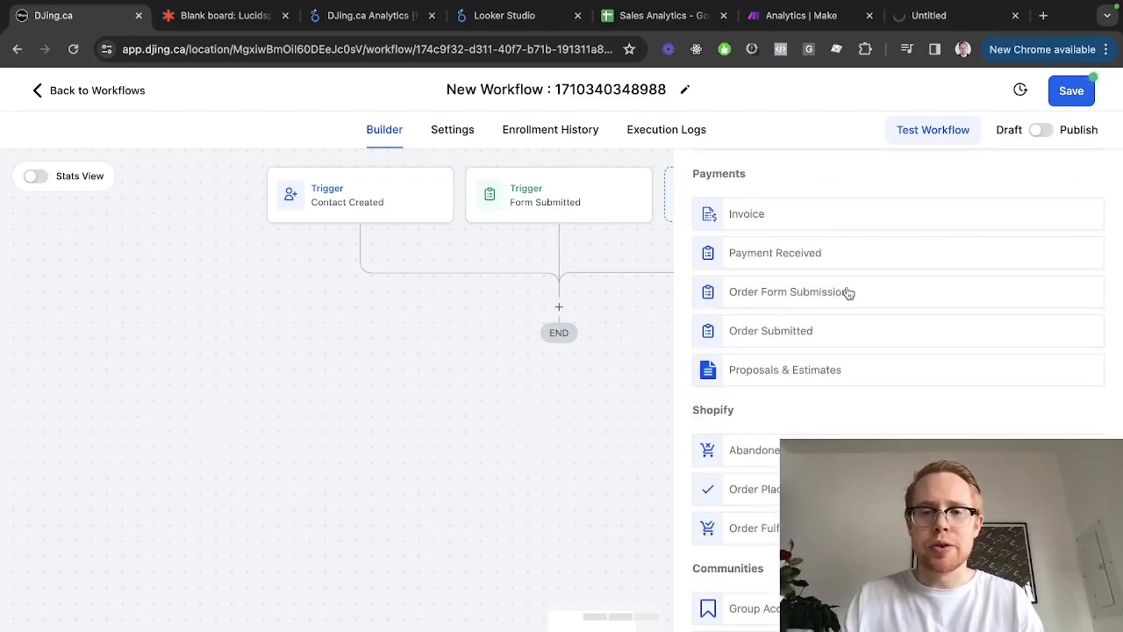
scroll(846, 291, "up", 1)
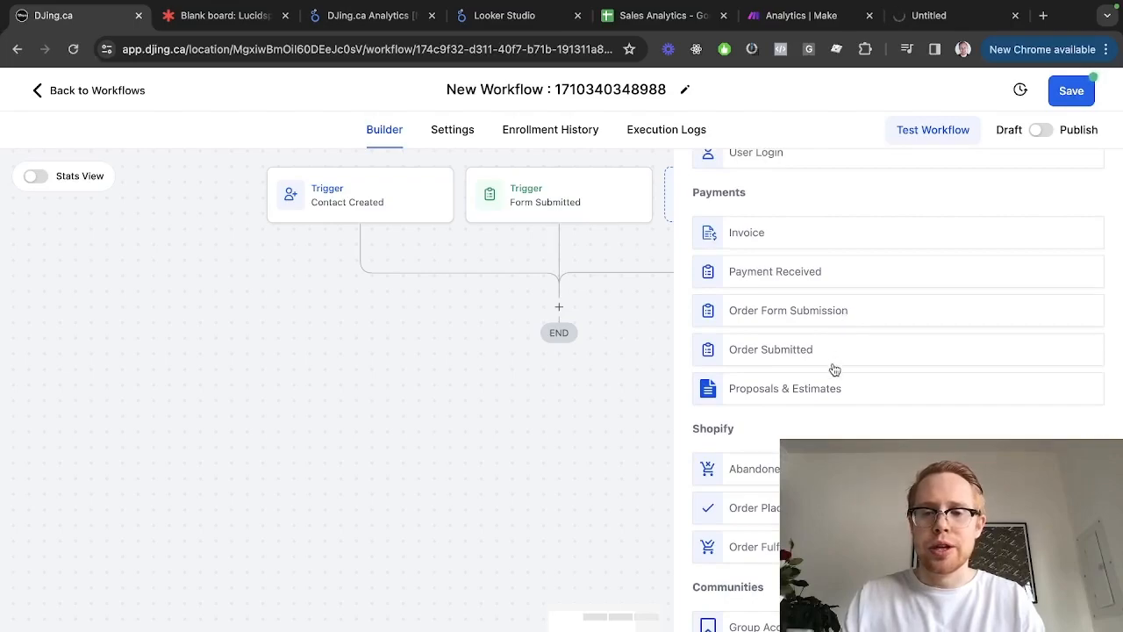
left_click(790, 284)
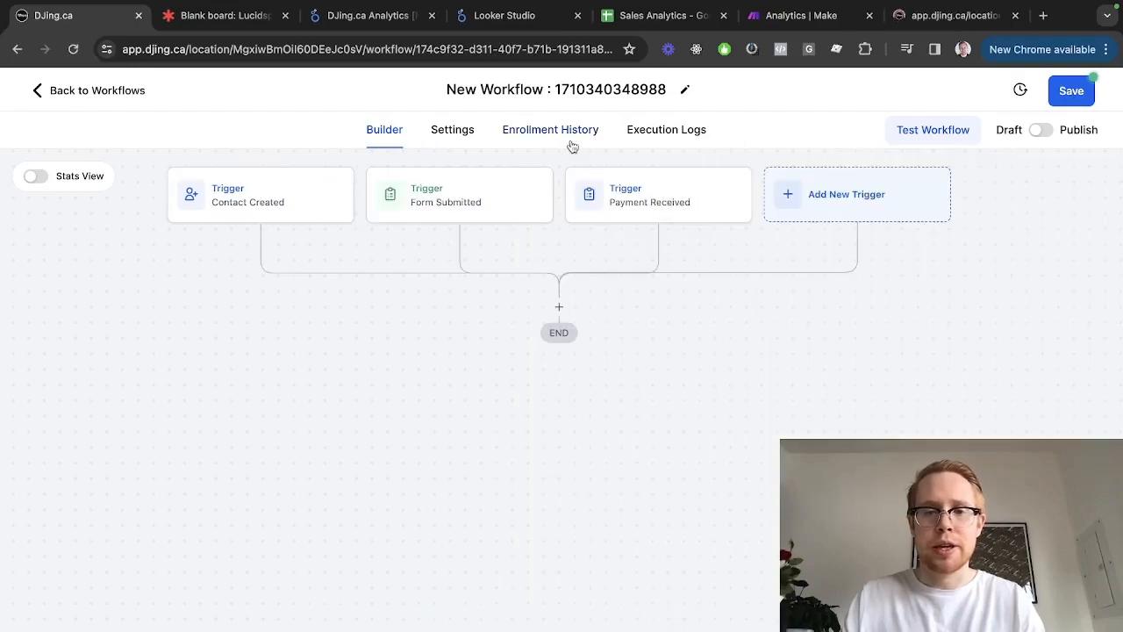
left_click(606, 187)
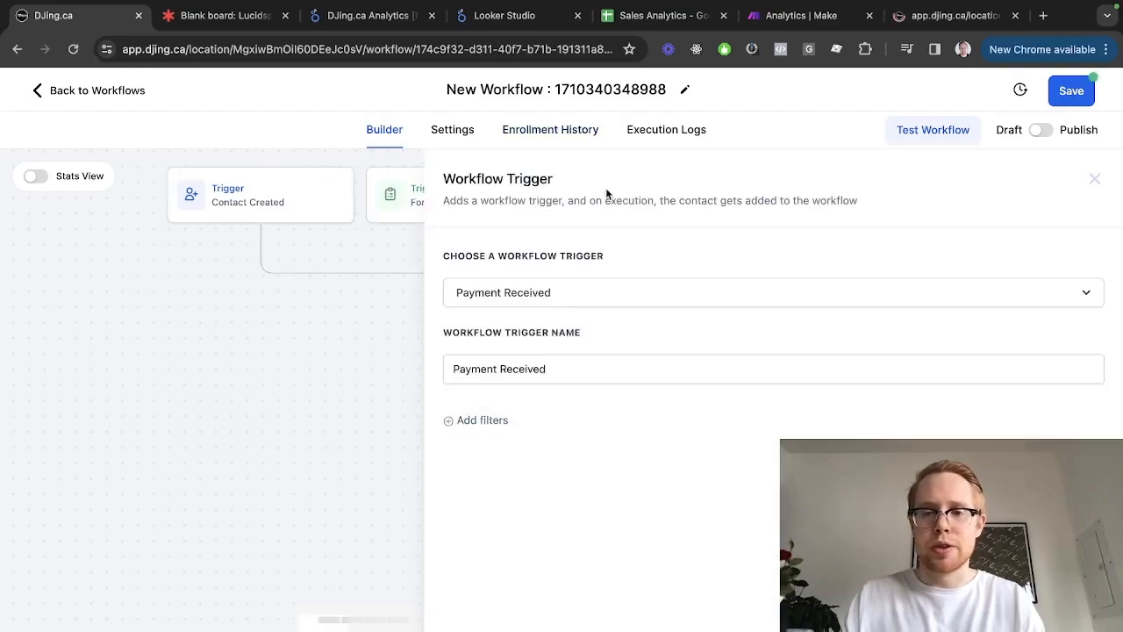
left_click(561, 292)
left_click(609, 293)
left_click(520, 366)
key("ctrl+a")
type("Deposit Paid")
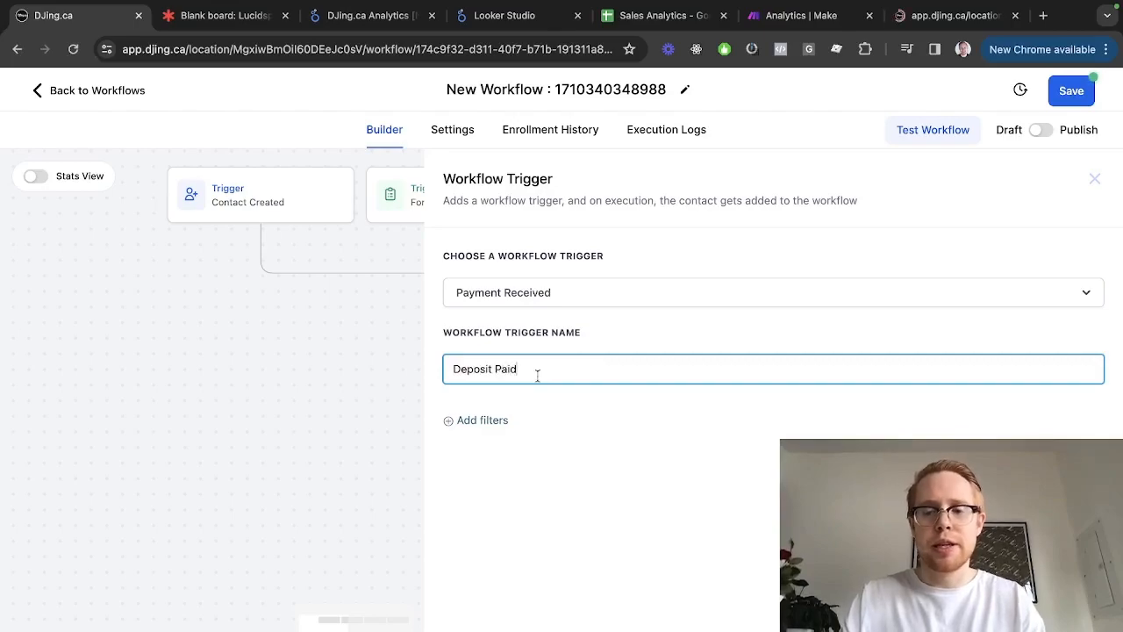
left_click(99, 133)
Open the Contact Created trigger, undo an attempted rename, and close it unchanged
left_click(230, 215)
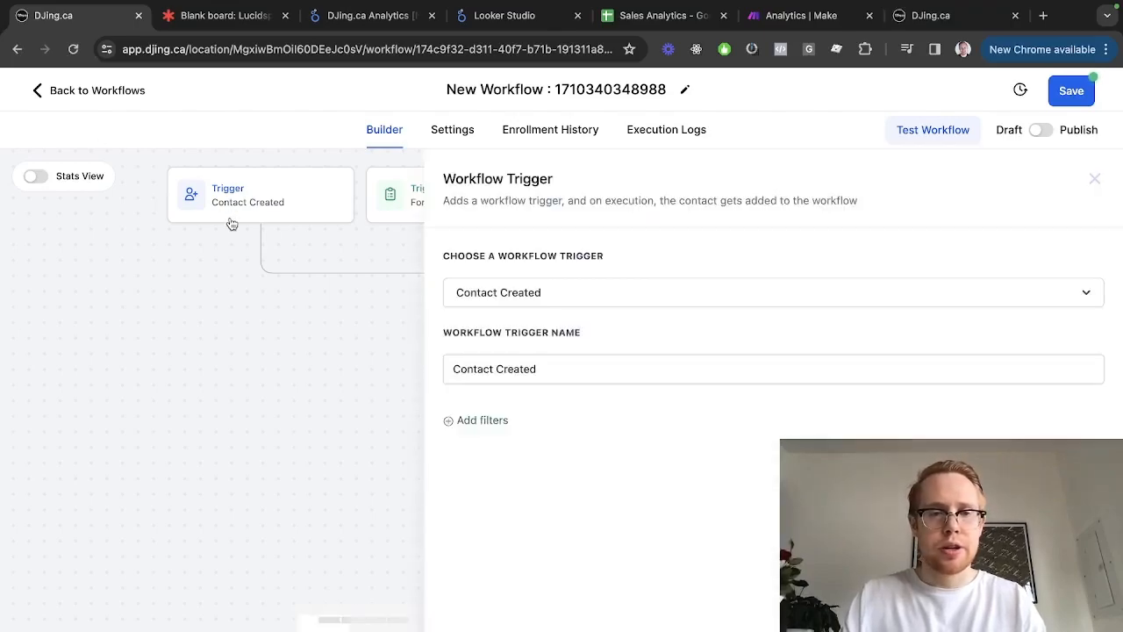
left_click(529, 367)
key("ctrl+a")
type("Conta")
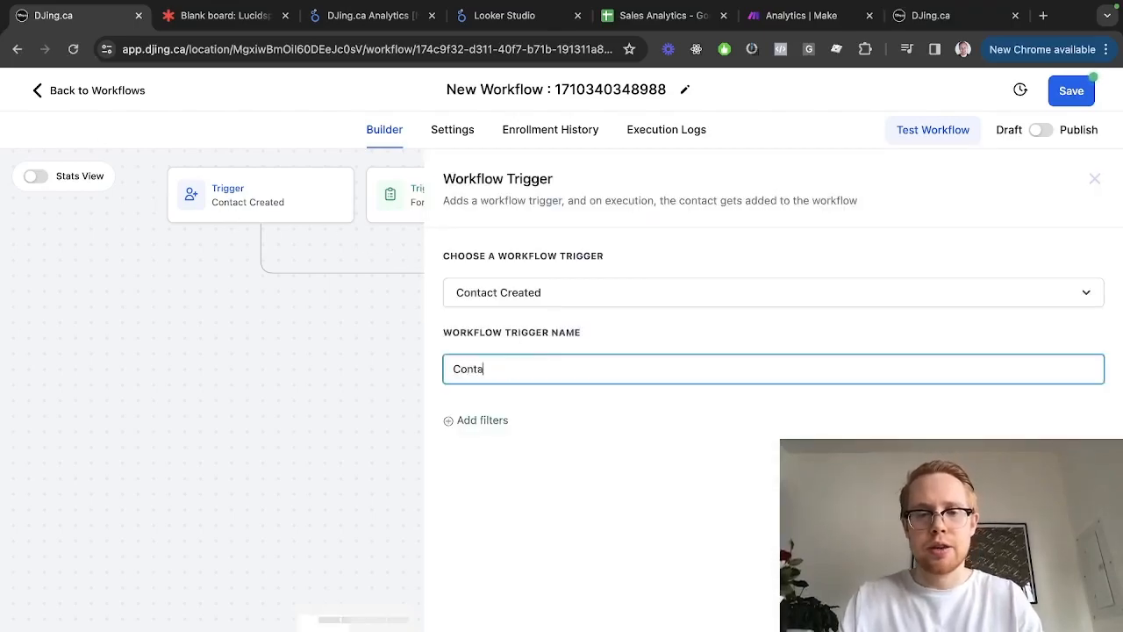
key("ctrl+z")
key("Escape")
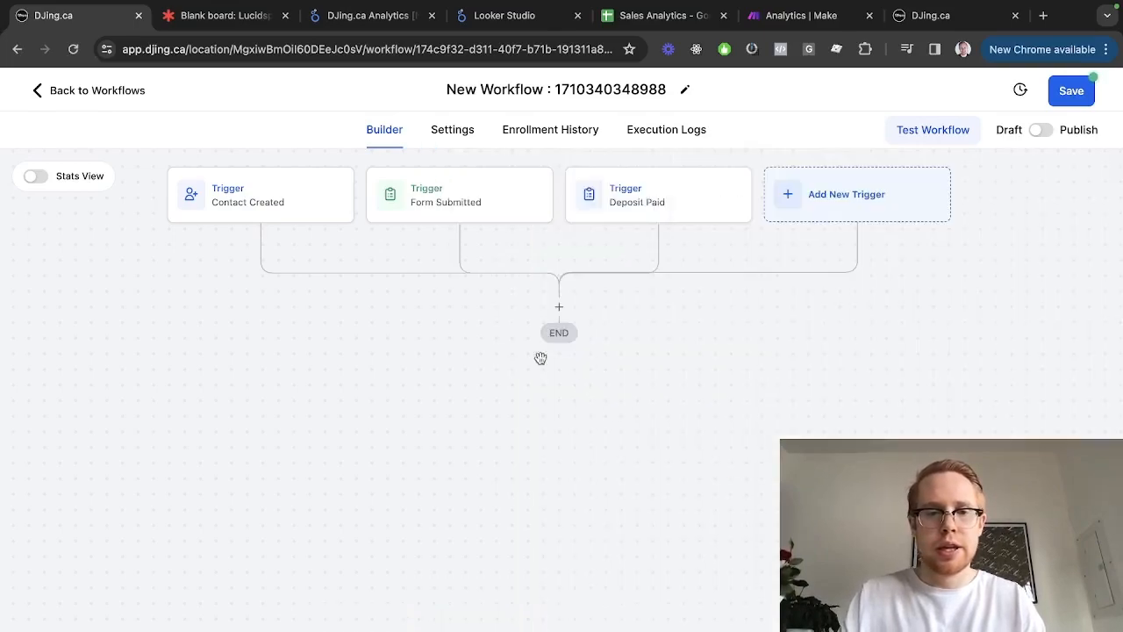
Rename the Form Submitted trigger to 'Sales Call'
left_click(405, 215)
left_click(604, 377)
key("ctrl+a")
type("Sales Call")
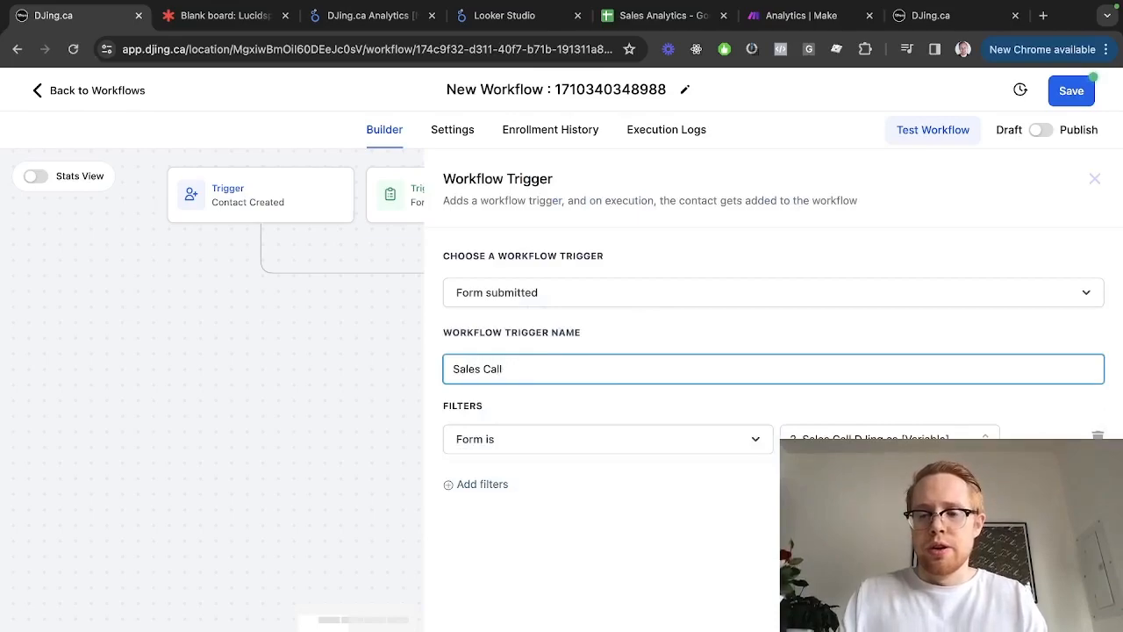
key("Return")
key("ctrl+shift+Tab")
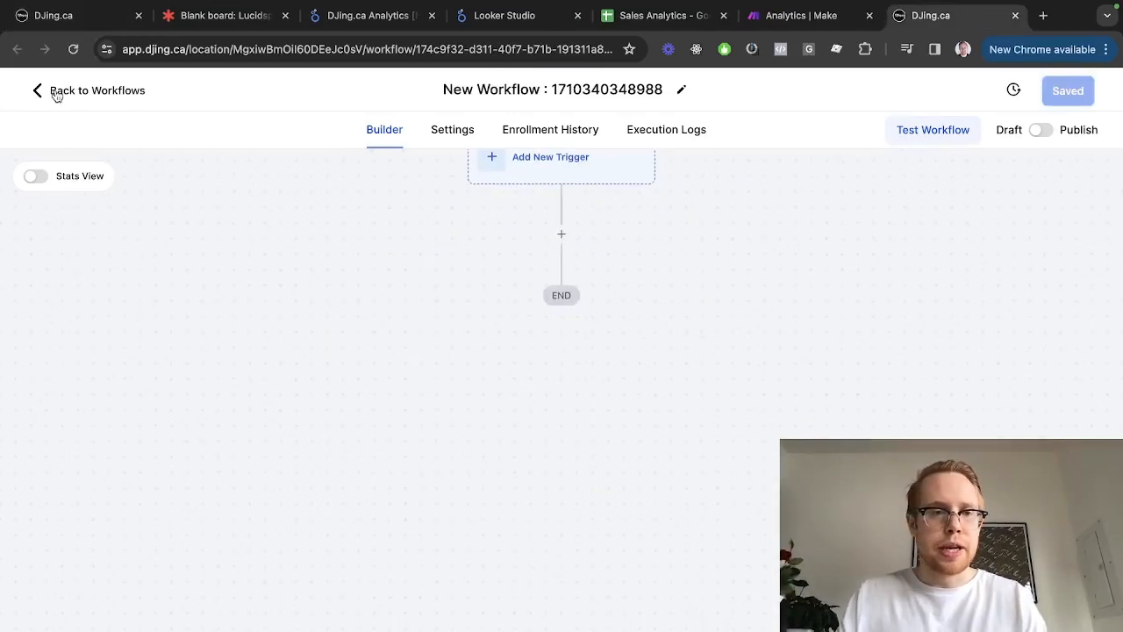
Go to Sites > Forms and start a new form from scratch
left_click(55, 92)
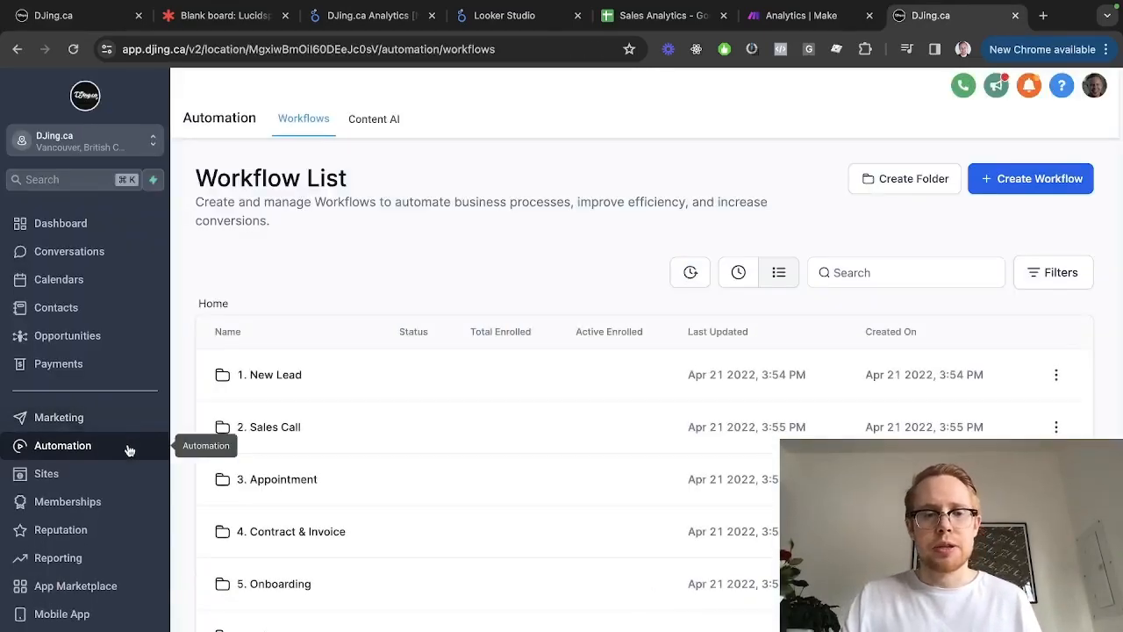
left_click(121, 474)
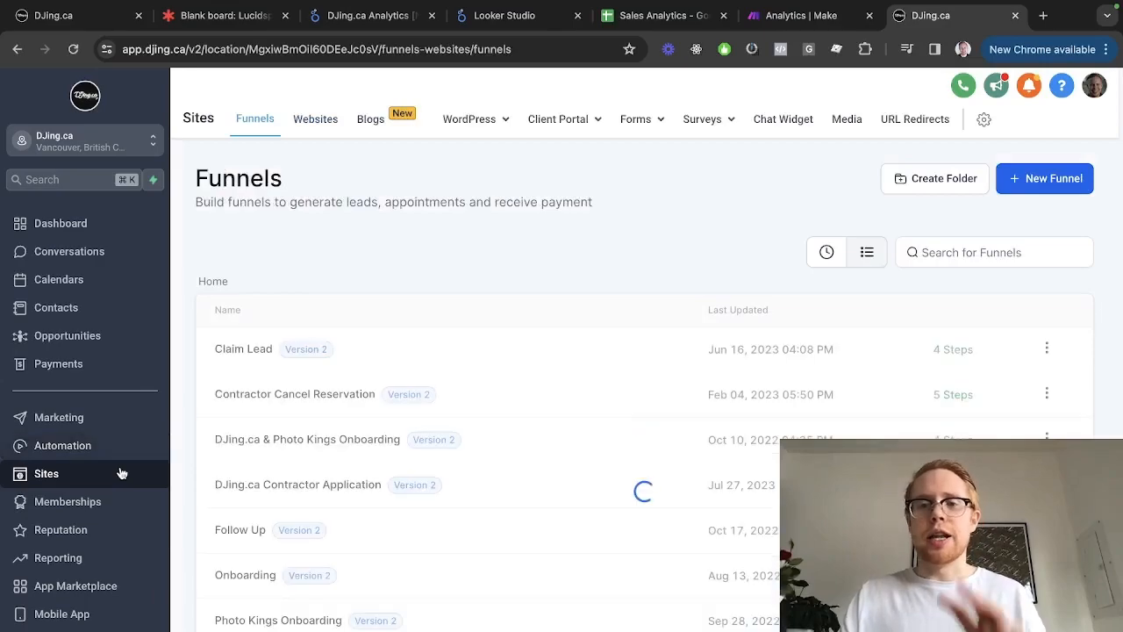
left_click(633, 119)
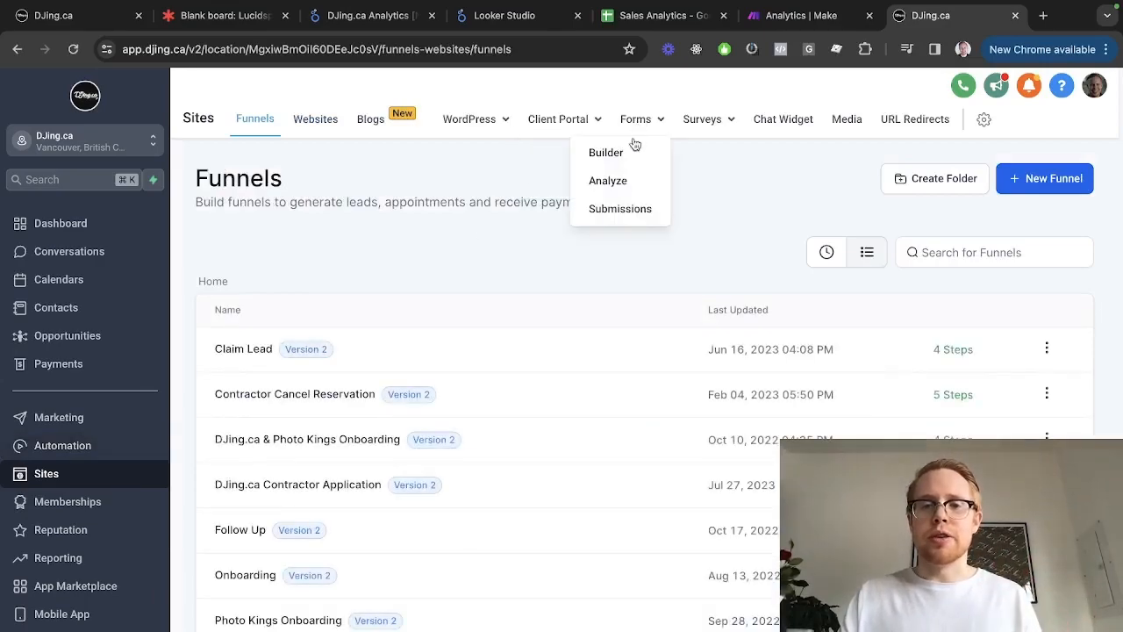
left_click(626, 154)
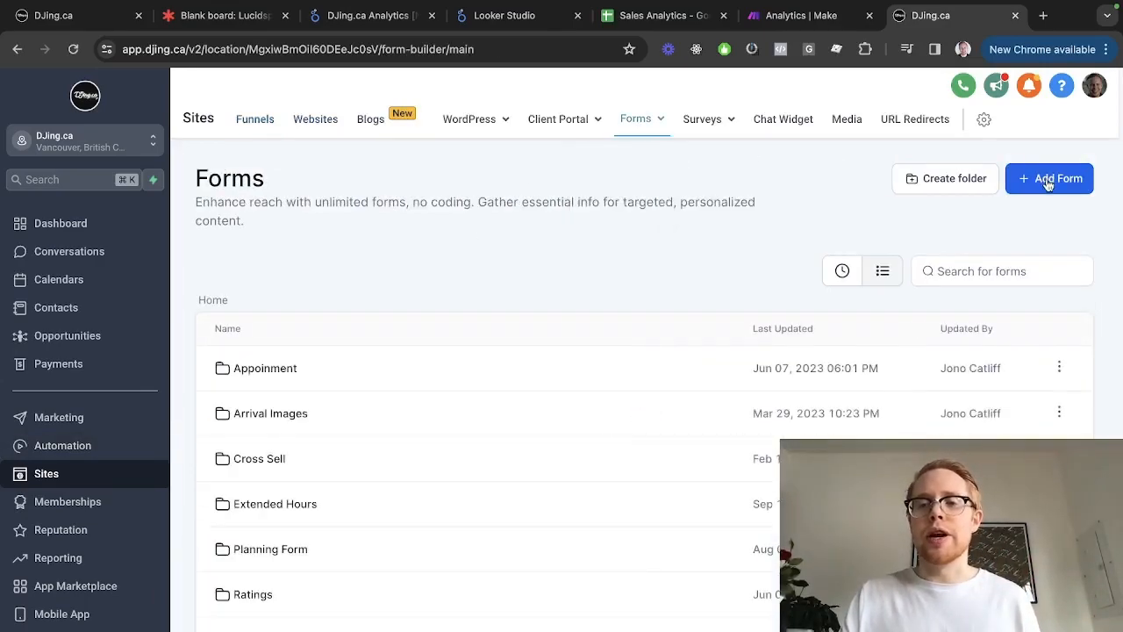
left_click(1044, 178)
left_click(1021, 224)
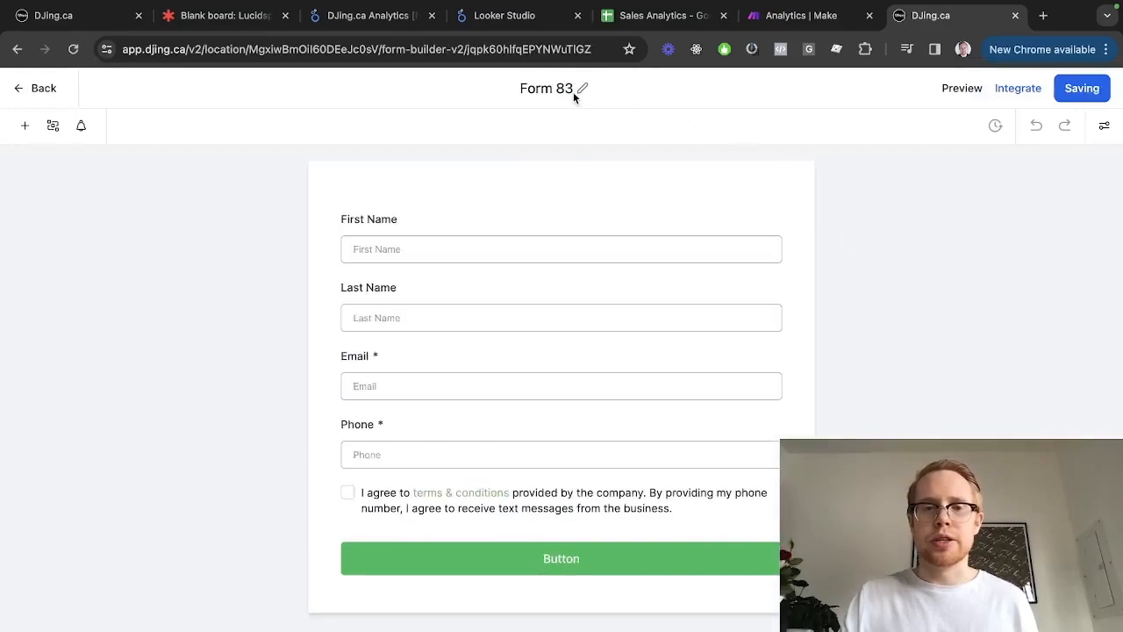
Title the scratch form 'Test Sales Call', then leave the builder and discard it
left_click(559, 89)
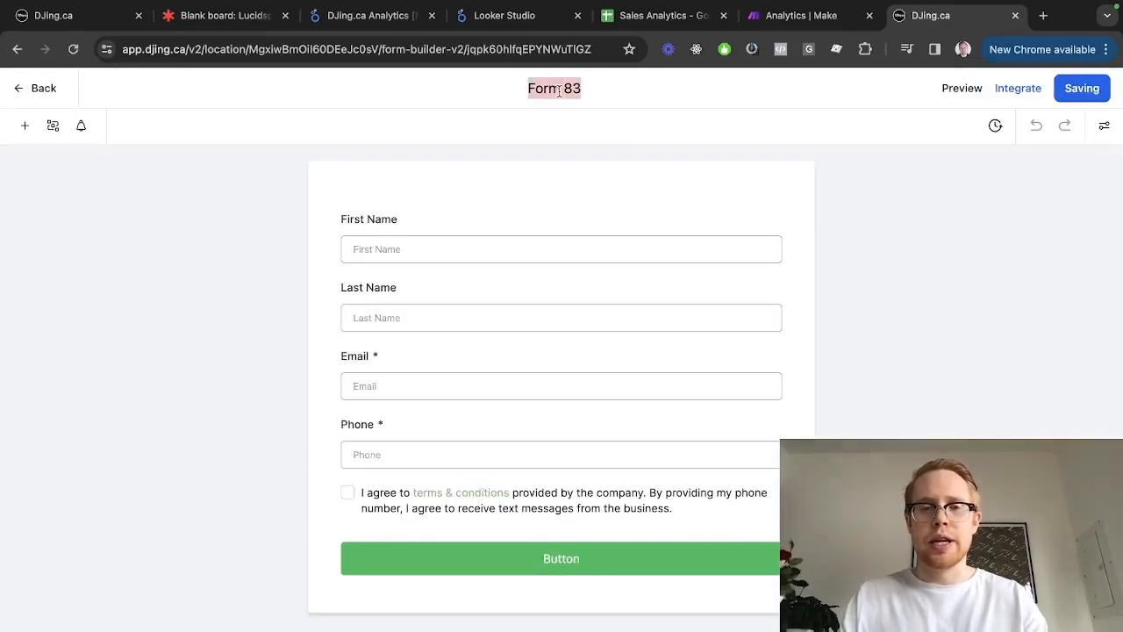
type("Test Dales")
key("BackSpace")
key("BackSpace")
key("BackSpace")
key("BackSpace")
key("BackSpace")
type("Sales Call")
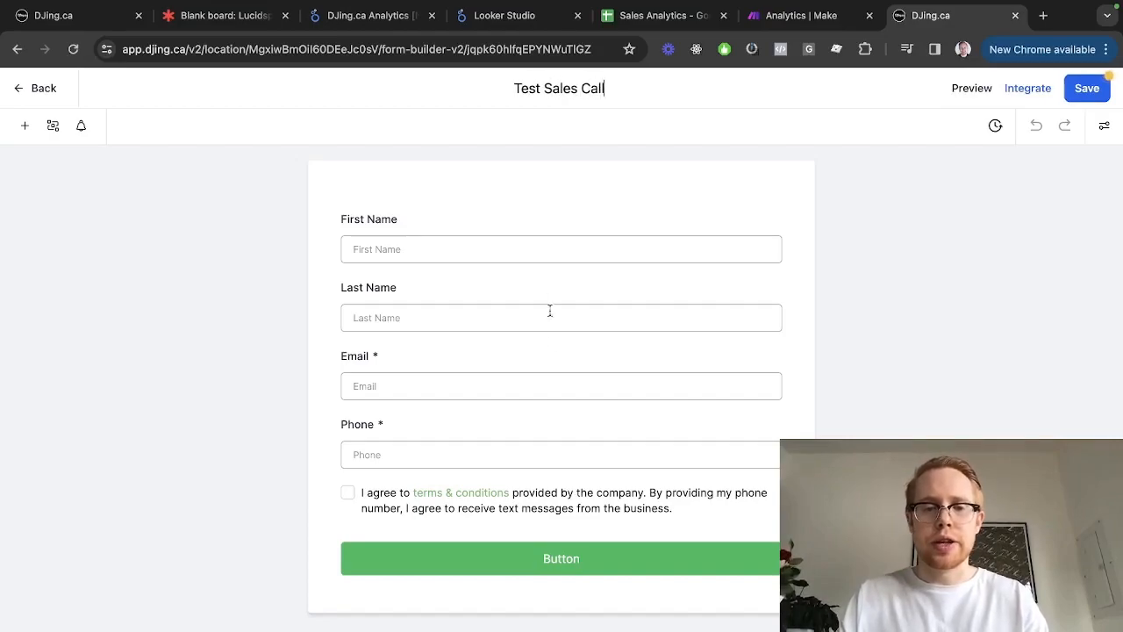
left_click(33, 84)
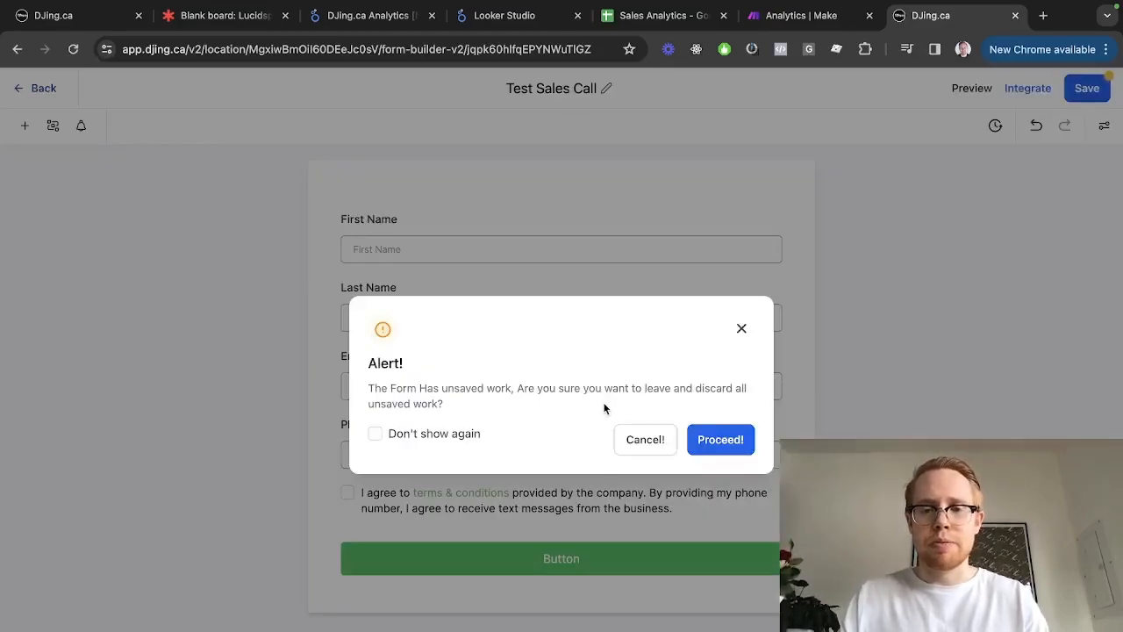
left_click(714, 443)
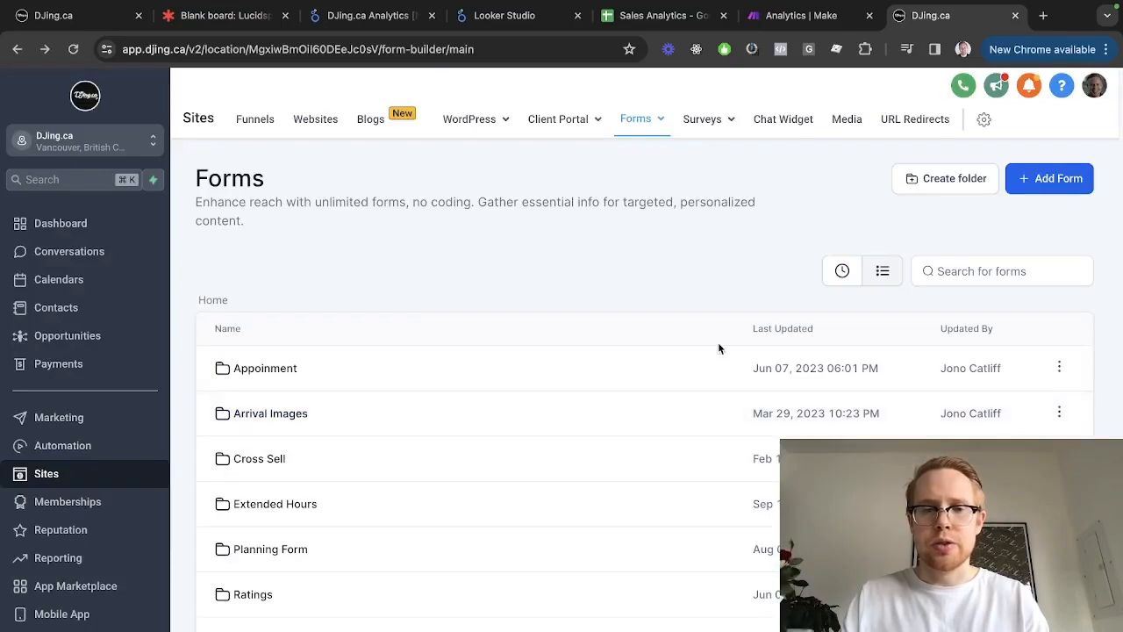
scroll(703, 340, "down", 2)
Open the 2. Sales Call DJing.ca [Variable] form and scroll through its fields
left_click(274, 546)
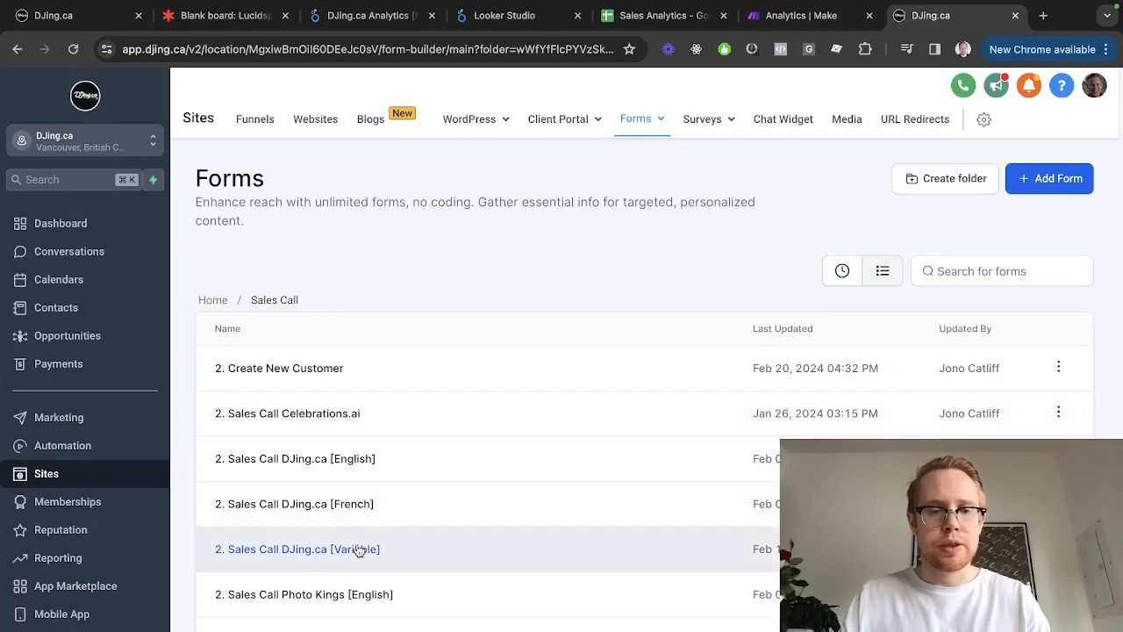
left_click(358, 549)
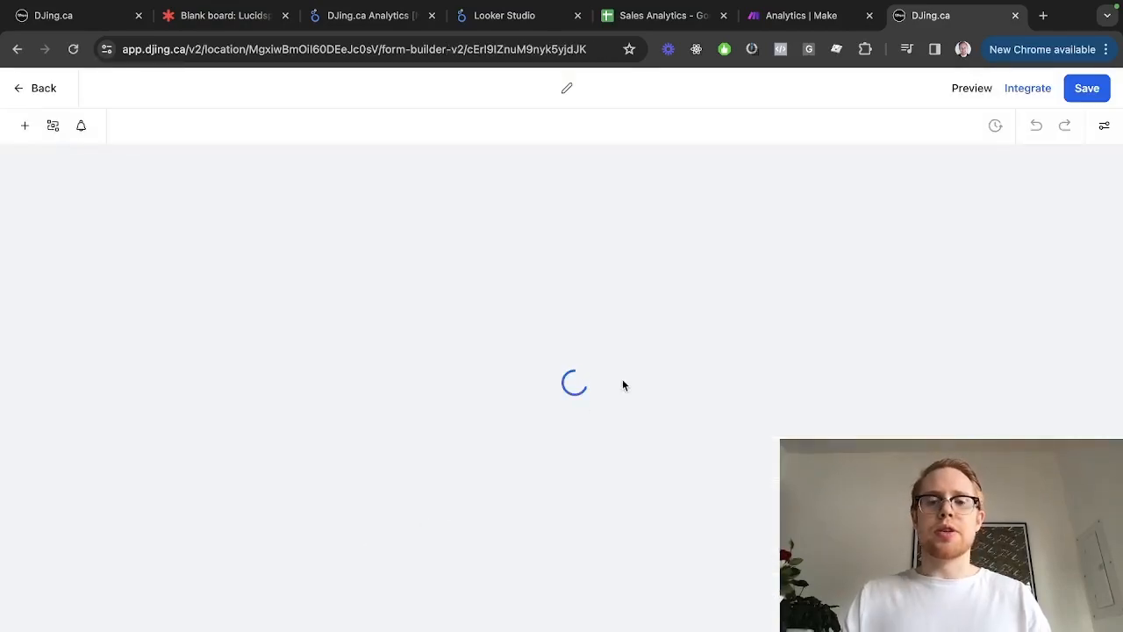
scroll(622, 385, "down", 1)
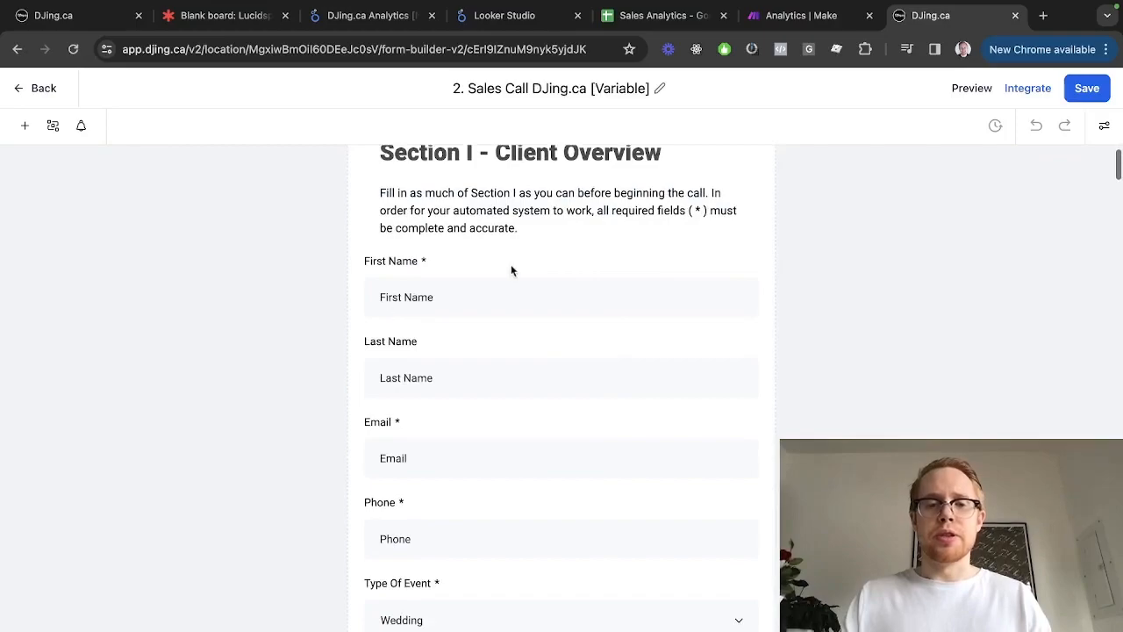
scroll(383, 488, "down", 2)
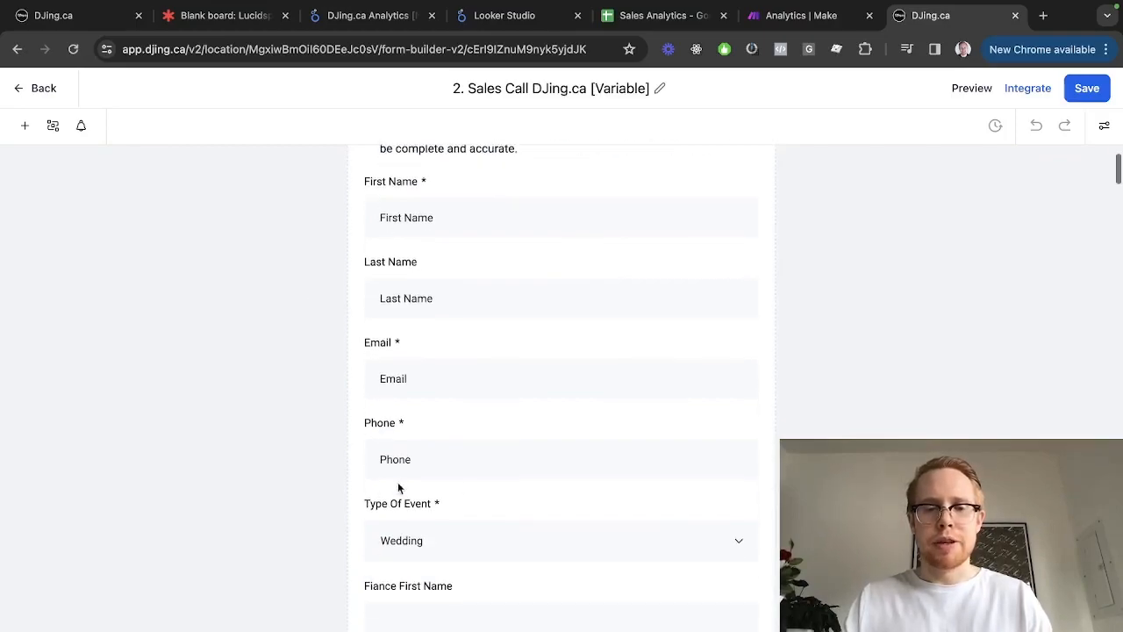
scroll(439, 554, "down", 4)
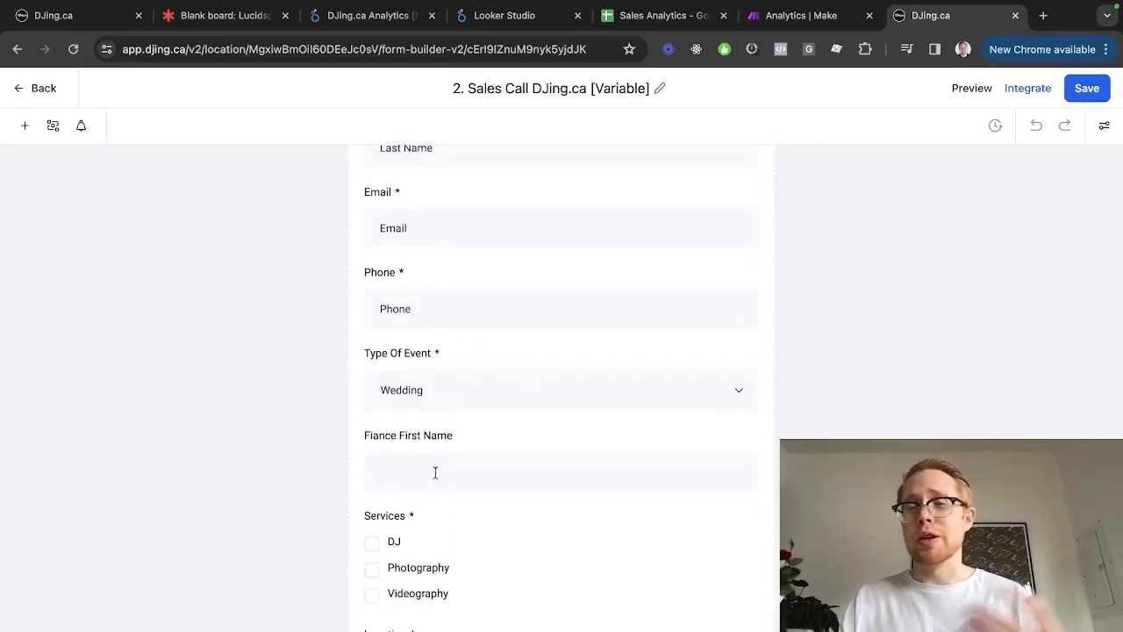
scroll(435, 473, "down", 3)
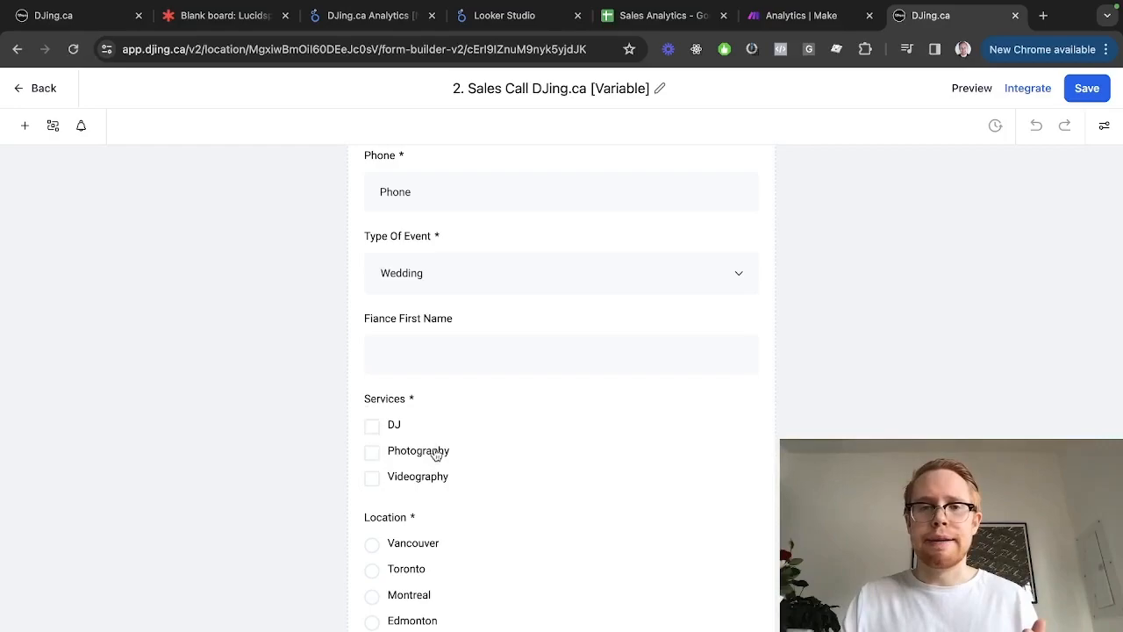
scroll(435, 454, "down", 15)
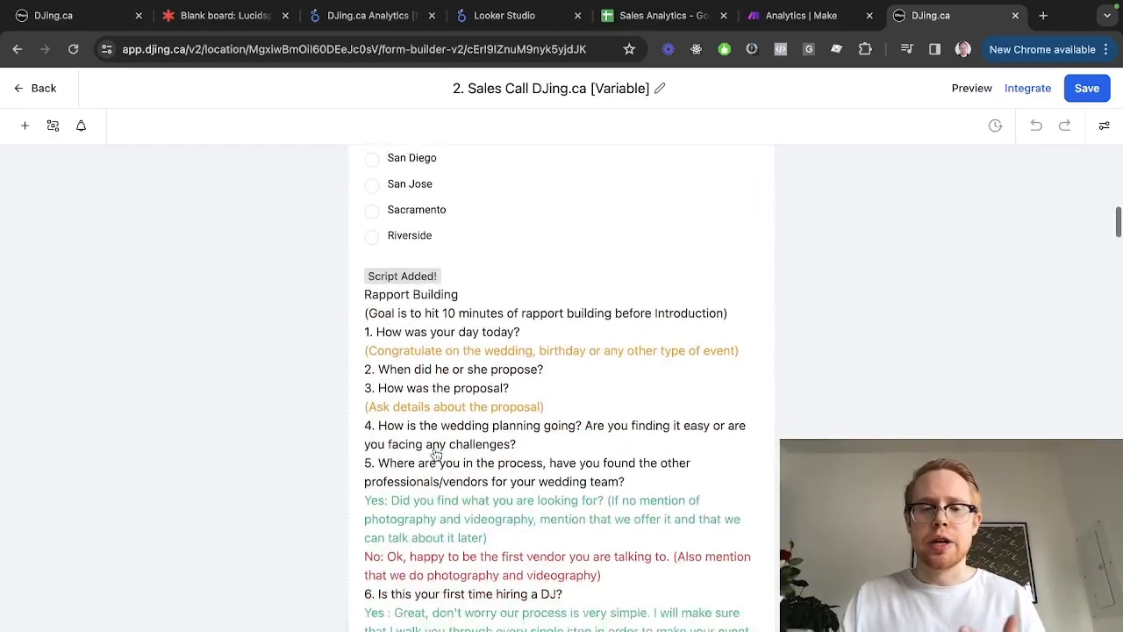
scroll(435, 454, "down", 20)
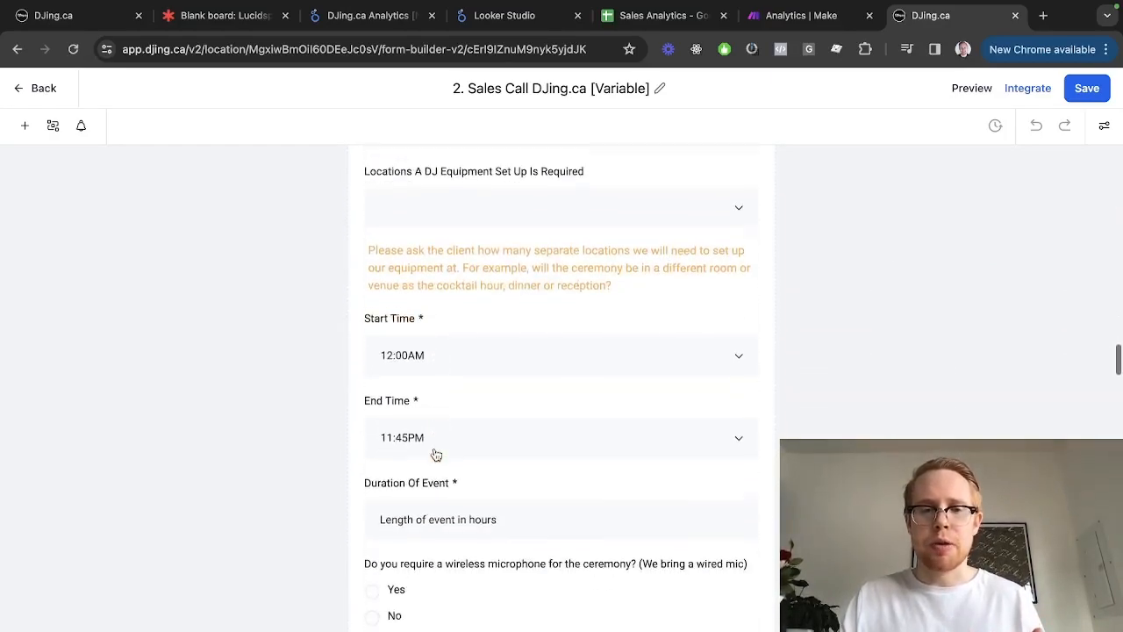
scroll(436, 454, "up", 2)
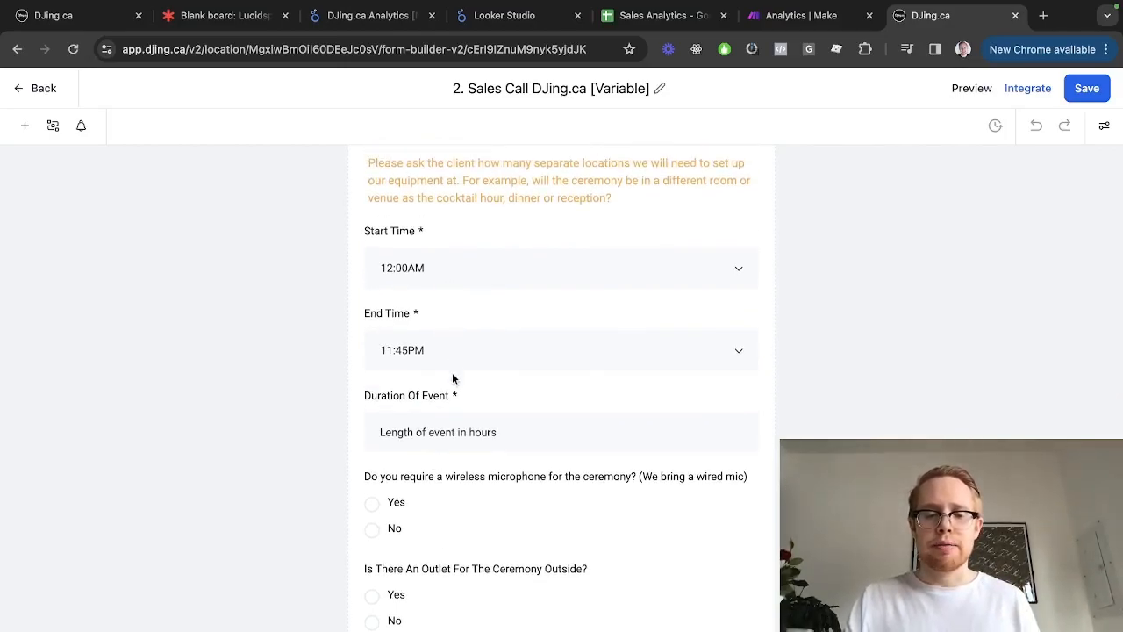
scroll(453, 375, "down", 15)
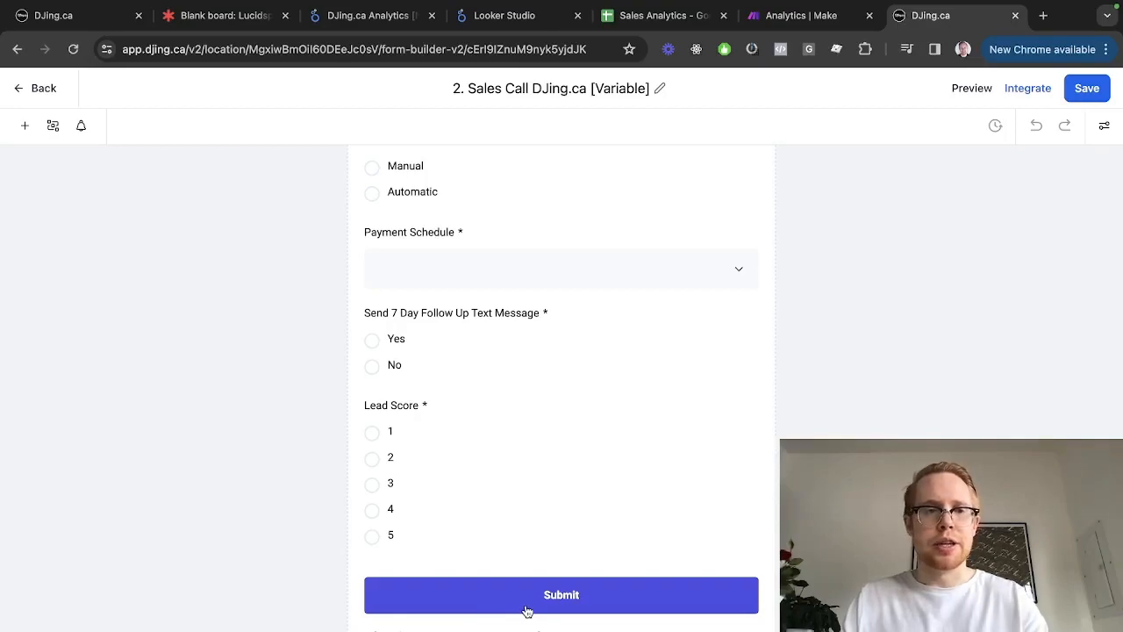
Return to the workflow builder and open the Sales Call trigger's settings
key("ctrl+Tab")
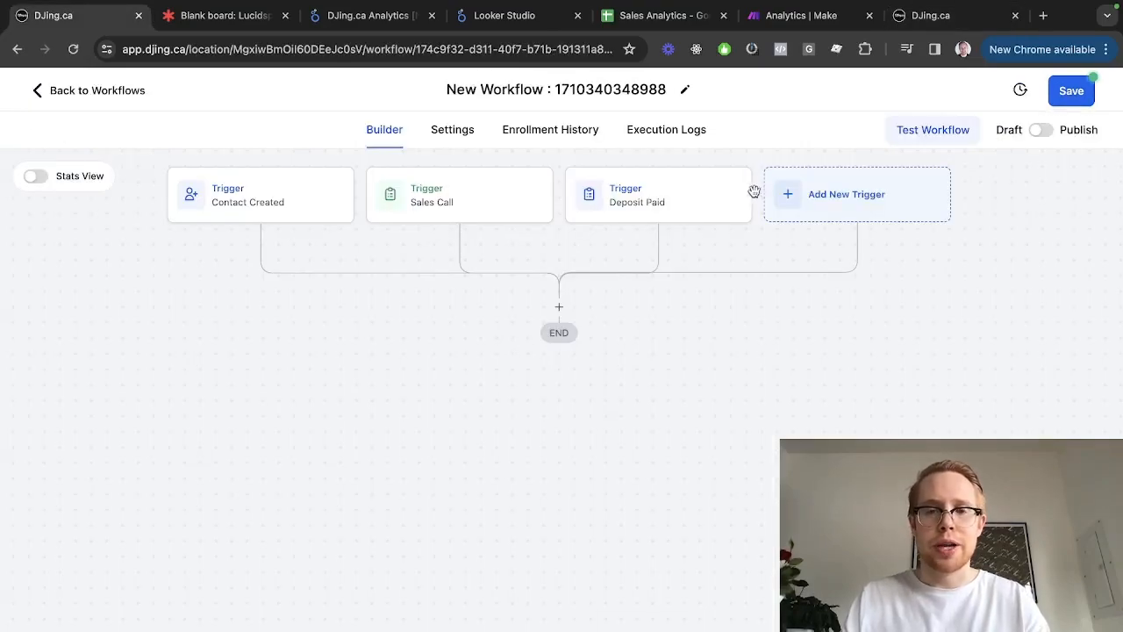
left_click(474, 204)
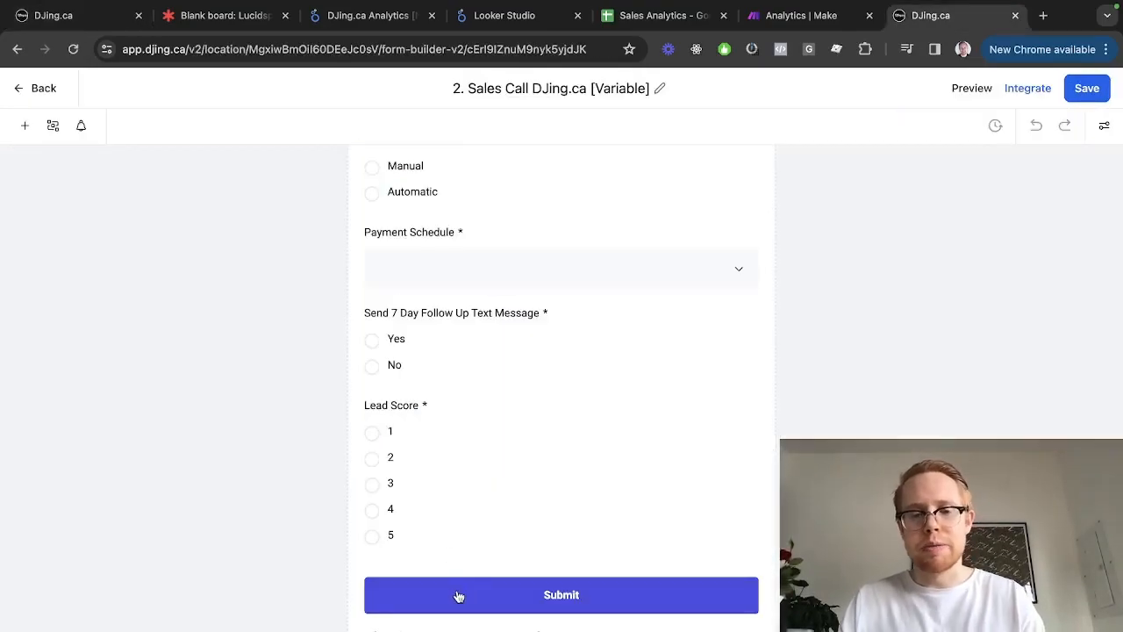
key("ctrl+Tab")
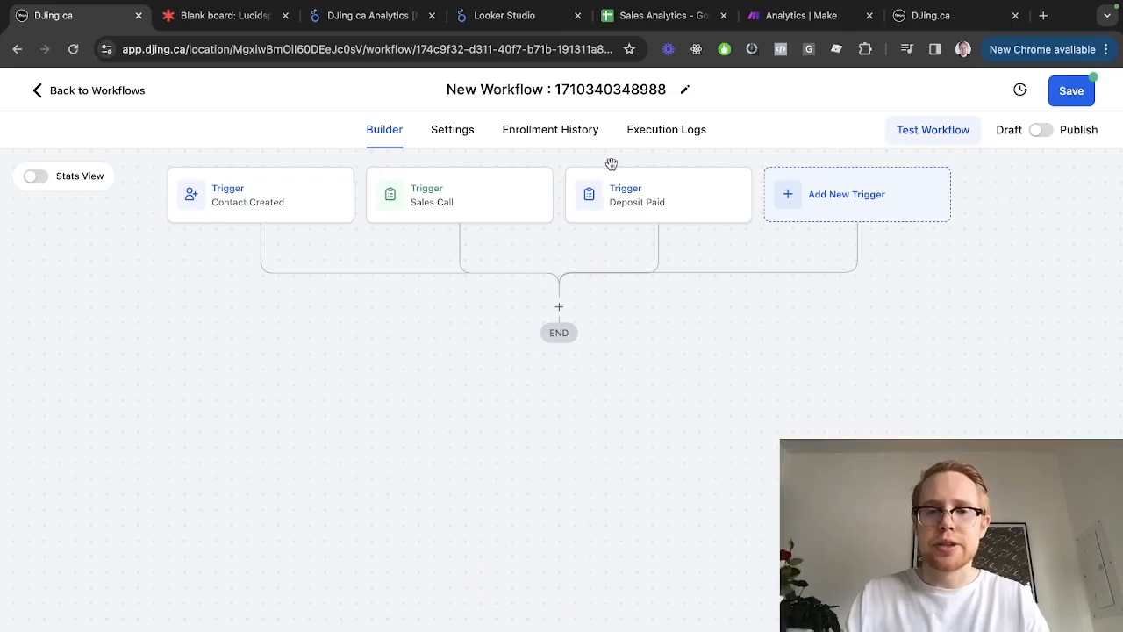
Preview a Proposals & Estimates trigger, close it unsaved, and save the three-trigger workflow
left_click(790, 193)
scroll(790, 193, "down", 15)
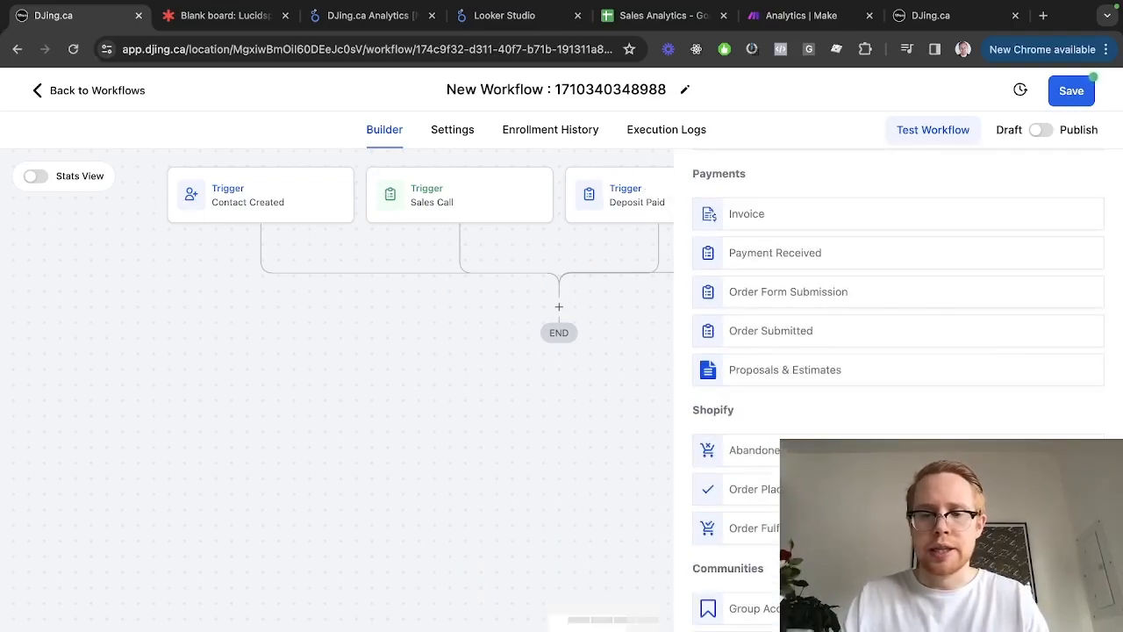
scroll(895, 386, "up", 1)
scroll(828, 316, "up", 1)
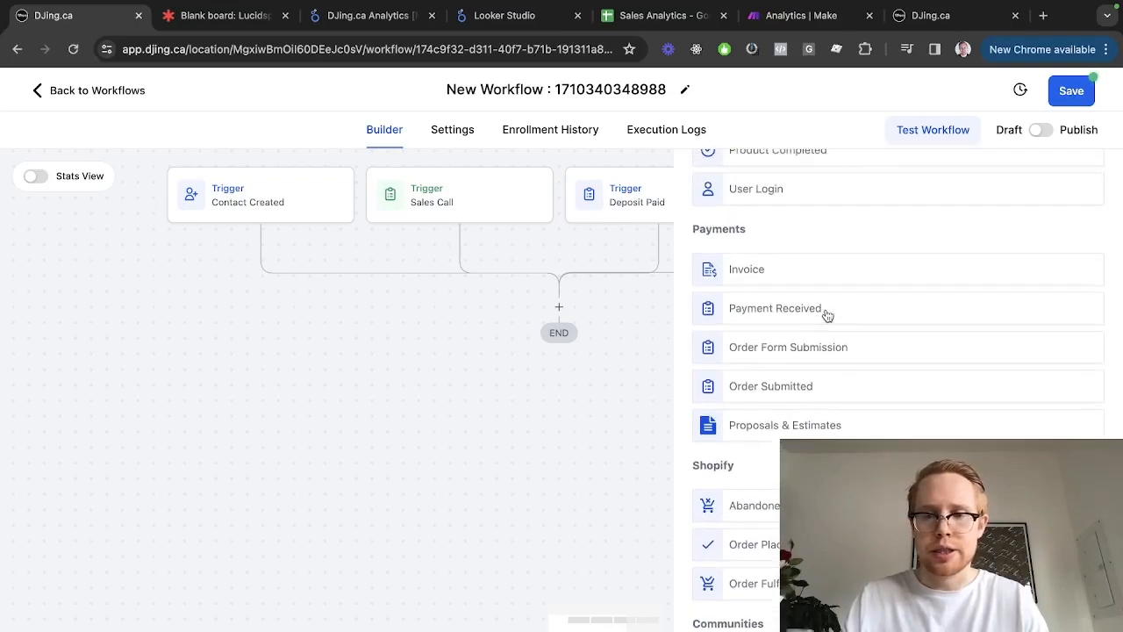
left_click(811, 430)
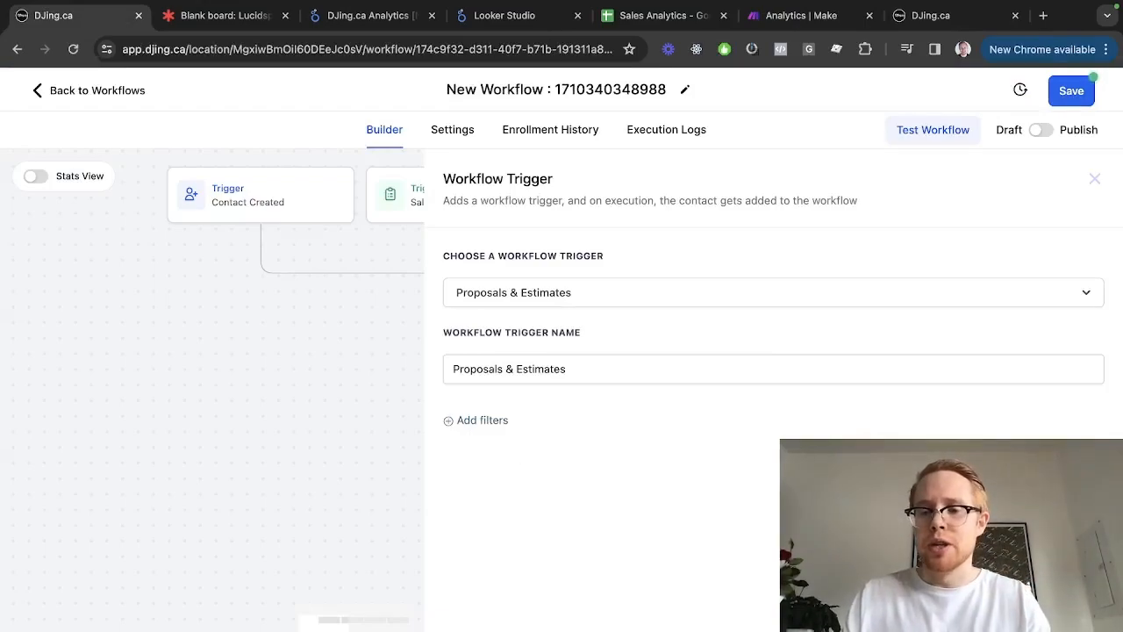
left_click(1094, 179)
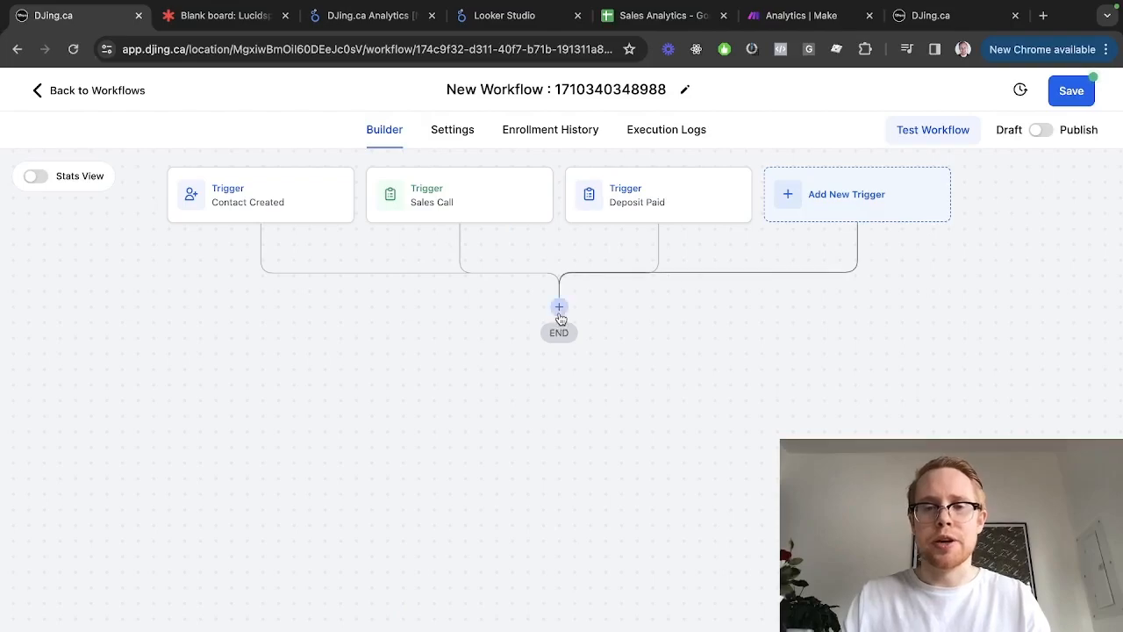
left_click(1071, 91)
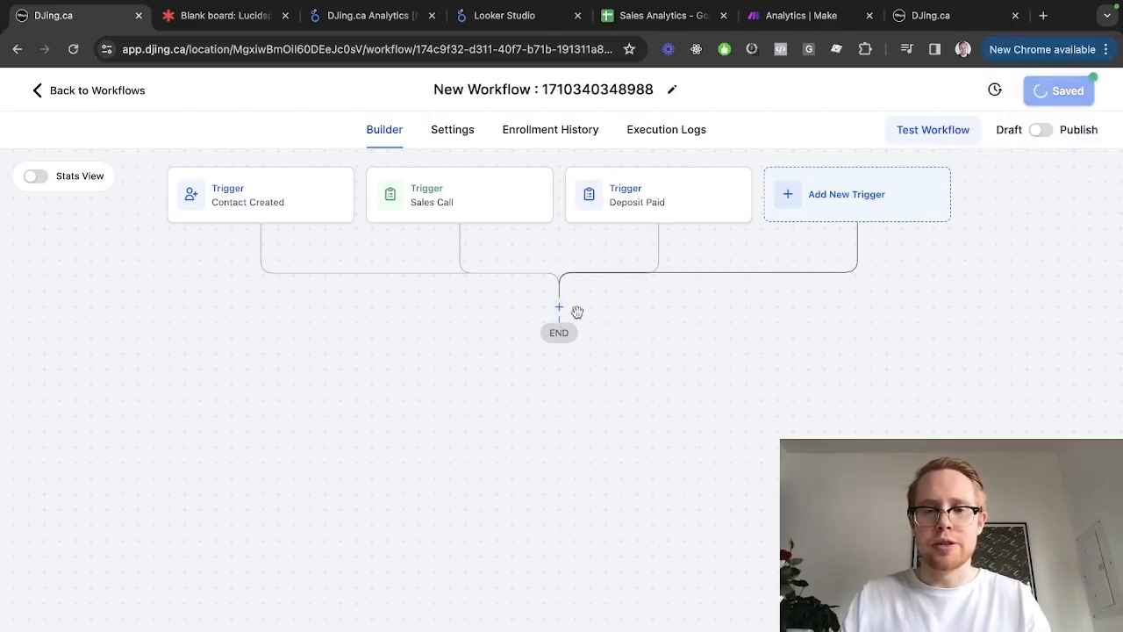
Add an If / Else condition step after the workflow triggers
left_click(559, 306)
type("if")
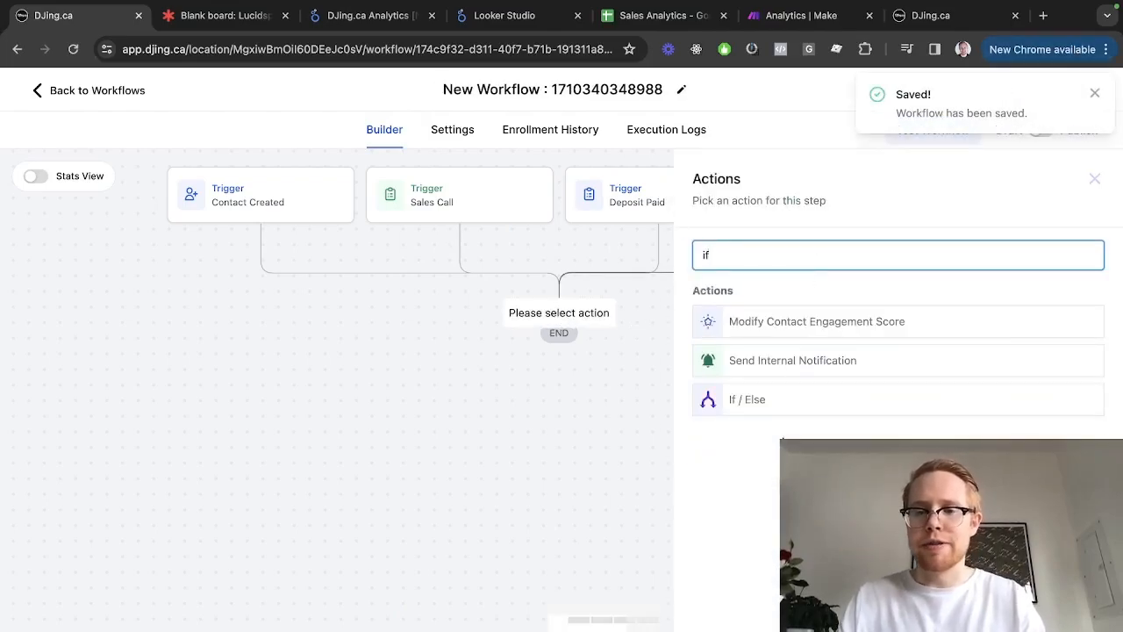
left_click(783, 406)
scroll(594, 395, "down", 1)
Name the condition step Source and its first branch Contact Created
double_click(544, 254)
type("Contract")
key("alt+BackSpace")
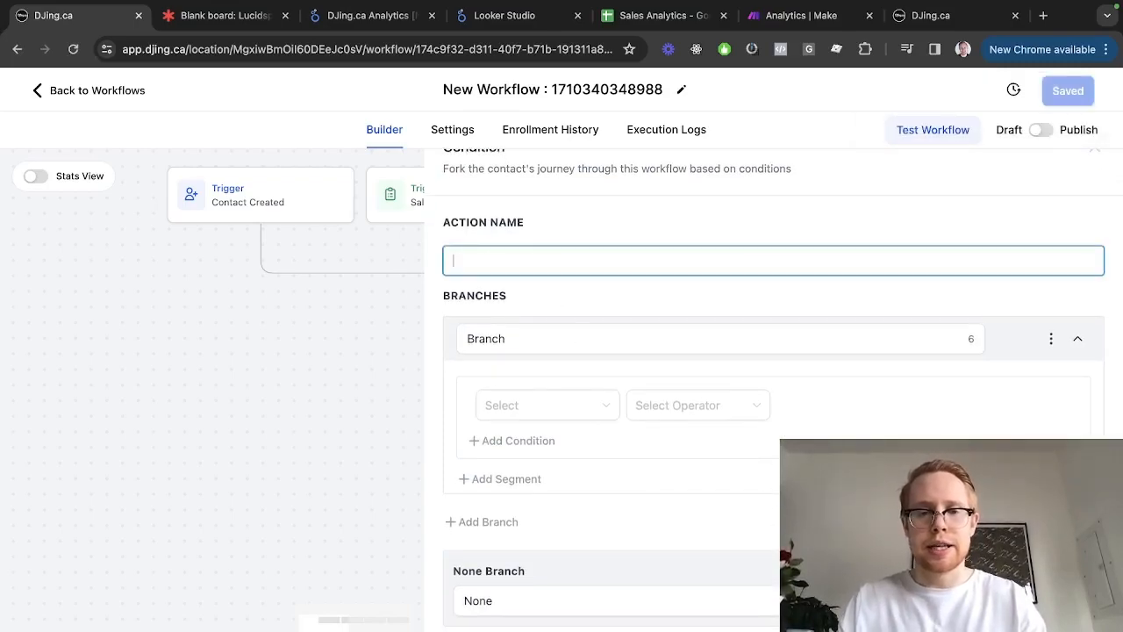
type("Contact Created")
left_click(493, 351)
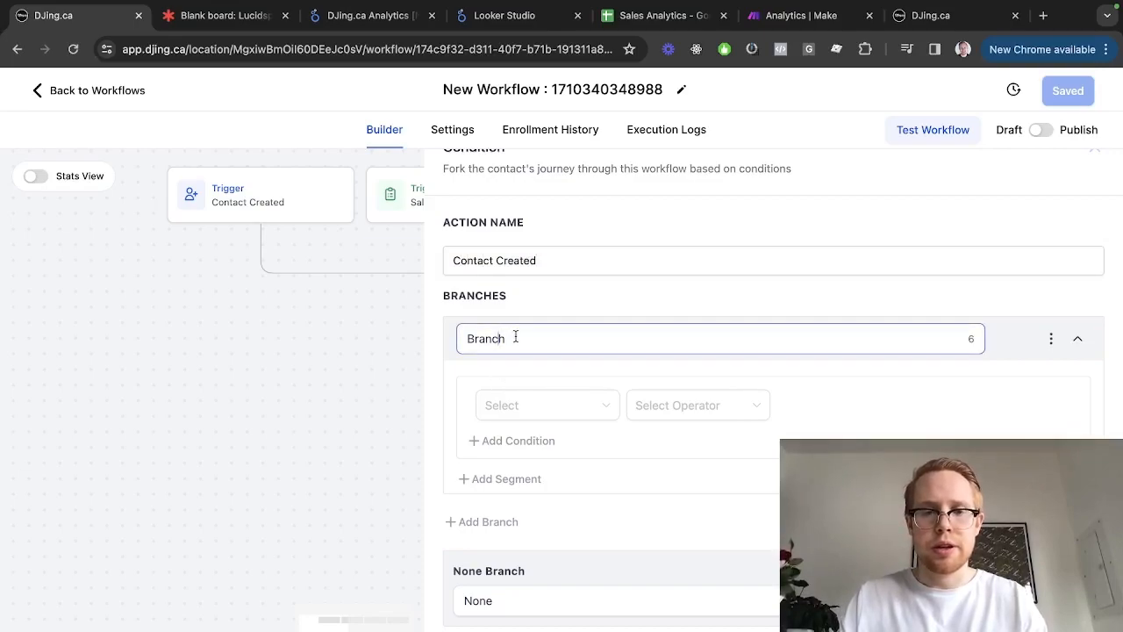
left_click(517, 225)
left_click(514, 253)
key("super+a")
key("super+x")
double_click(502, 324)
key("super+v")
left_click(510, 262)
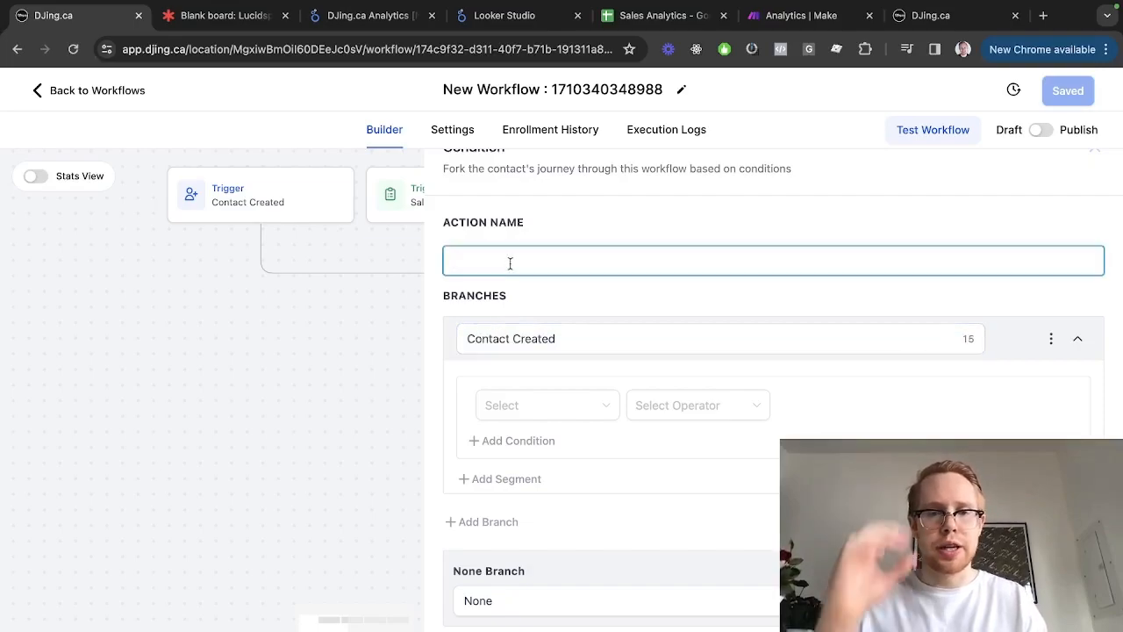
type("Source")
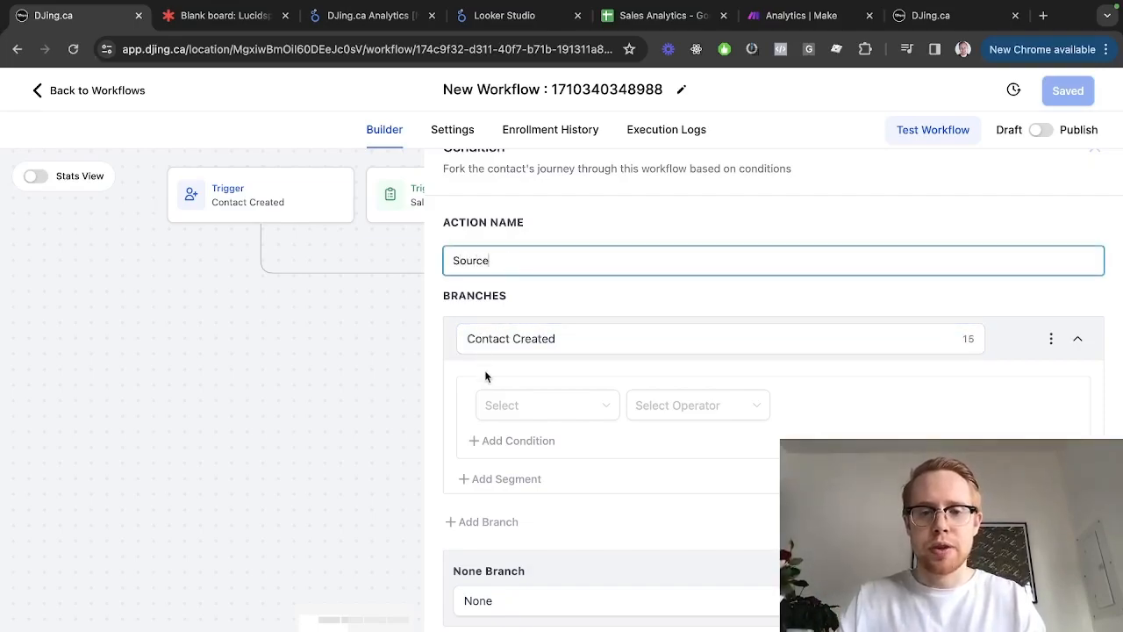
Set the Contact Created branch condition to Workflow Trigger Is Contact Created
left_click(513, 420)
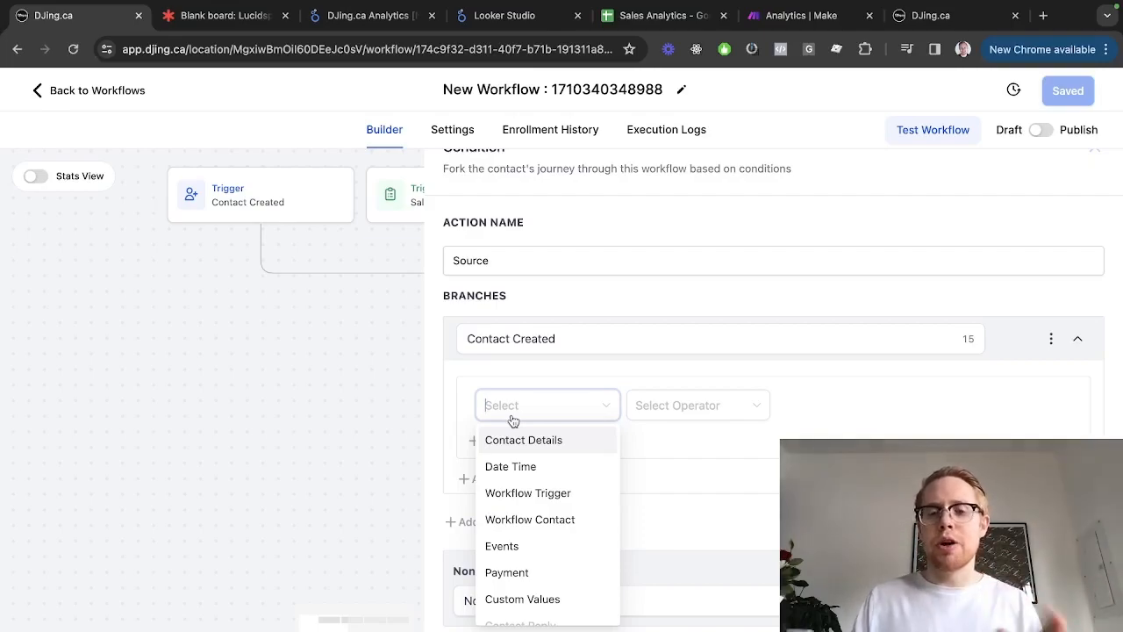
scroll(520, 521, "down", 2)
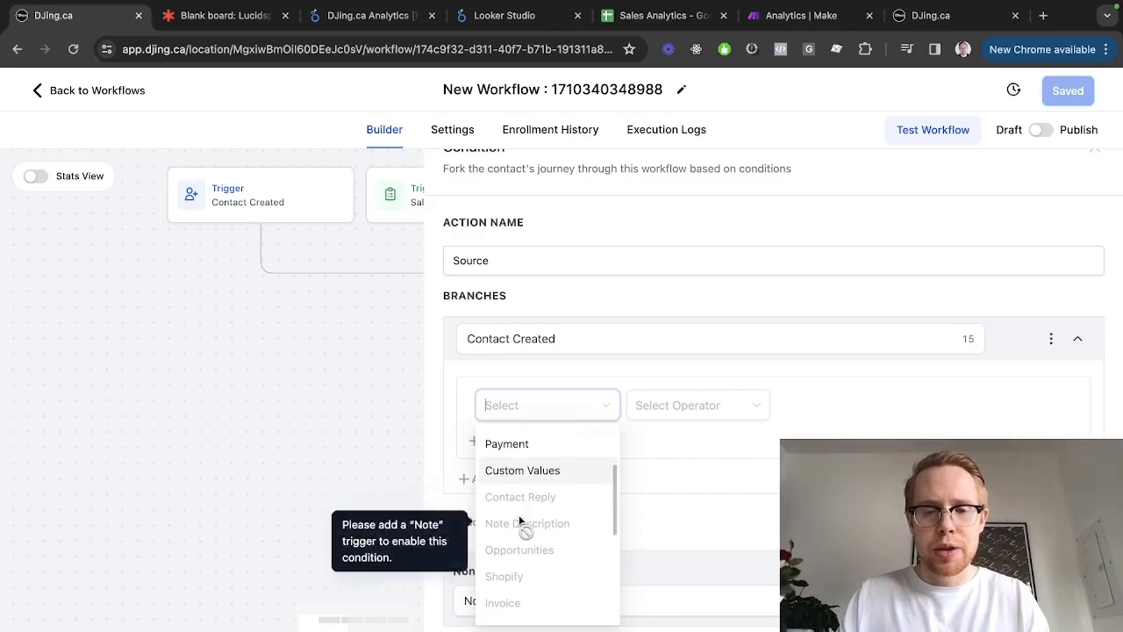
scroll(520, 522, "up", 3)
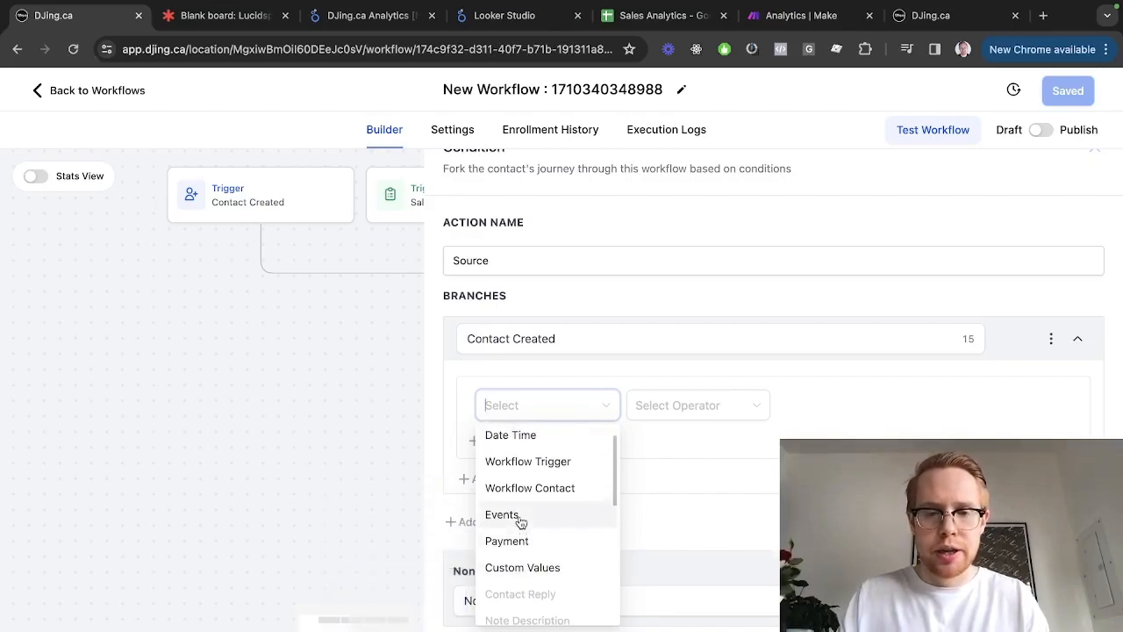
left_click(547, 471)
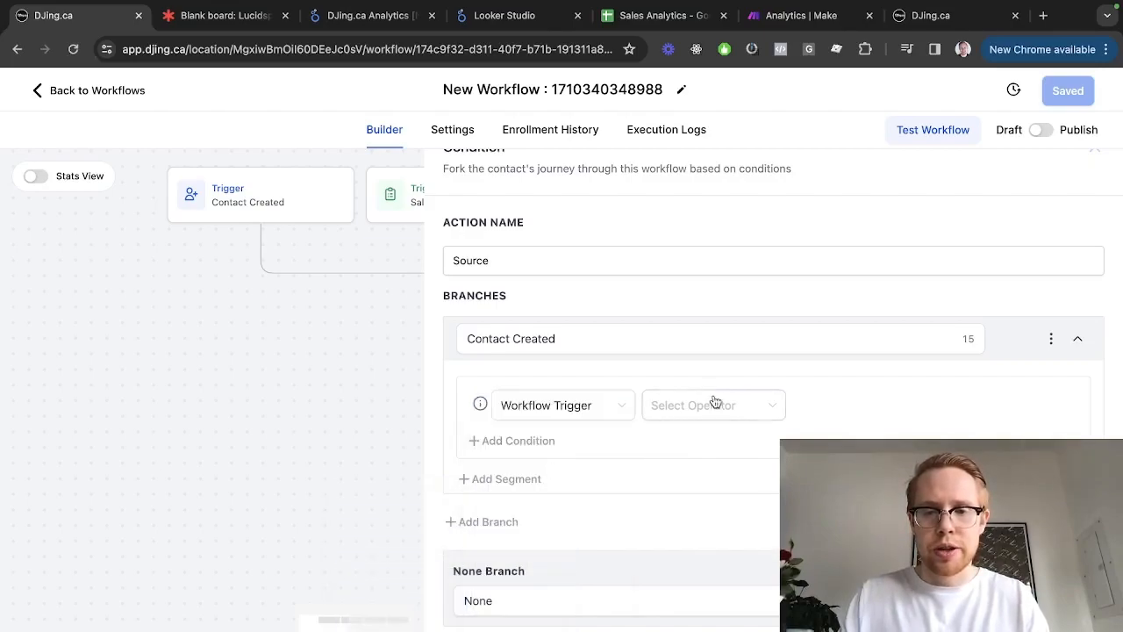
left_click(713, 403)
left_click(702, 439)
left_click(815, 418)
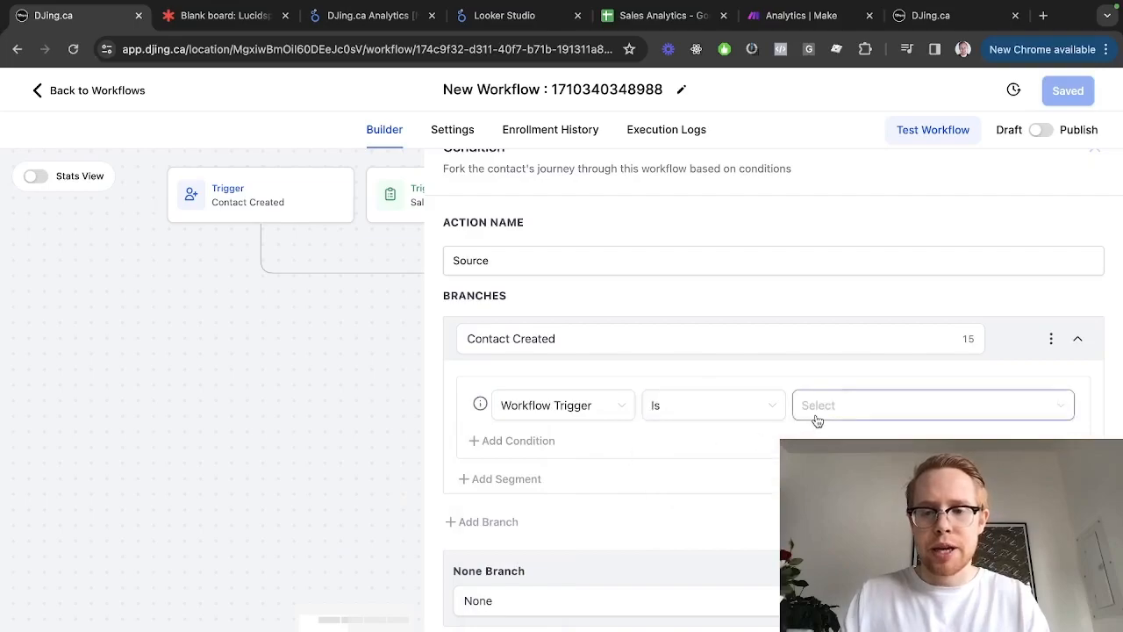
left_click(842, 441)
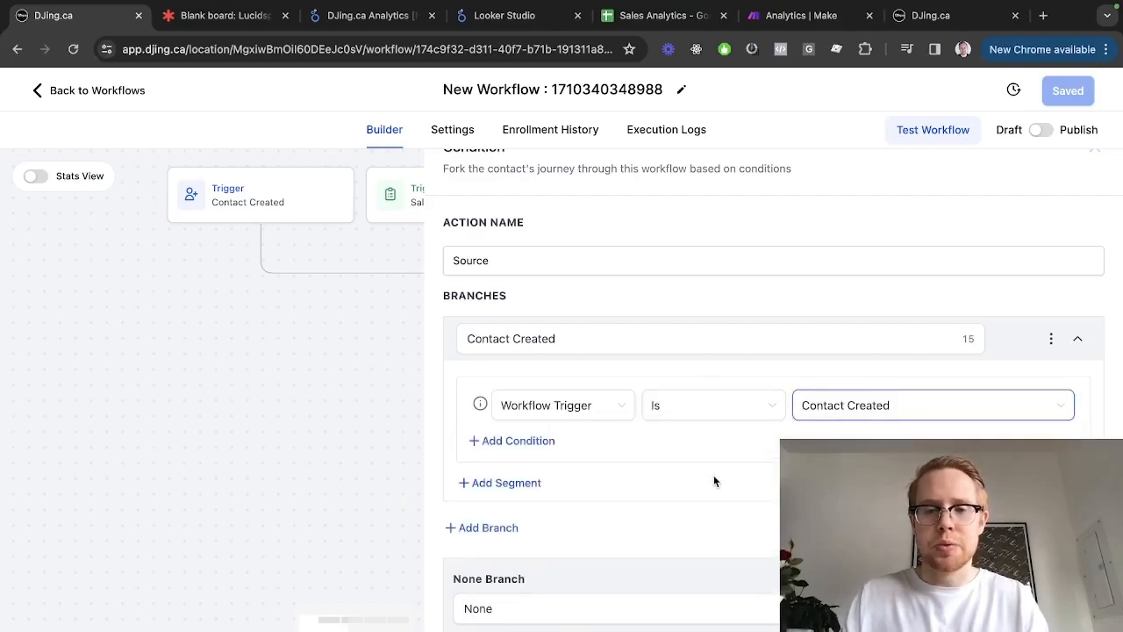
scroll(518, 301, "down", 1)
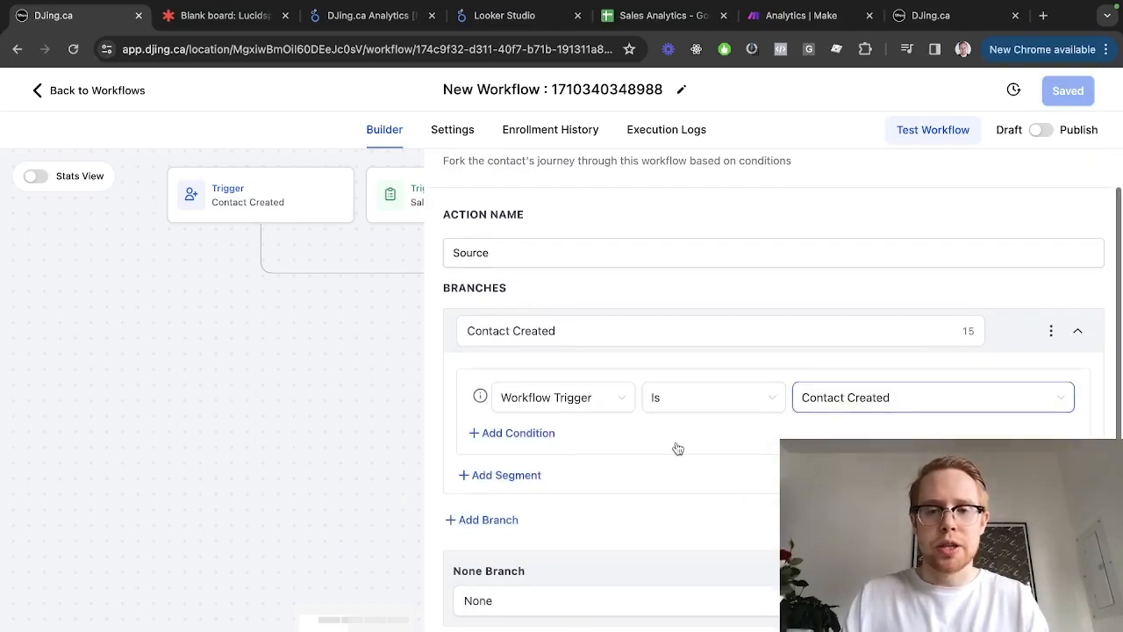
Add a Sales Call branch with condition Workflow Trigger Is Sales Call
left_click(477, 520)
double_click(515, 369)
type("S")
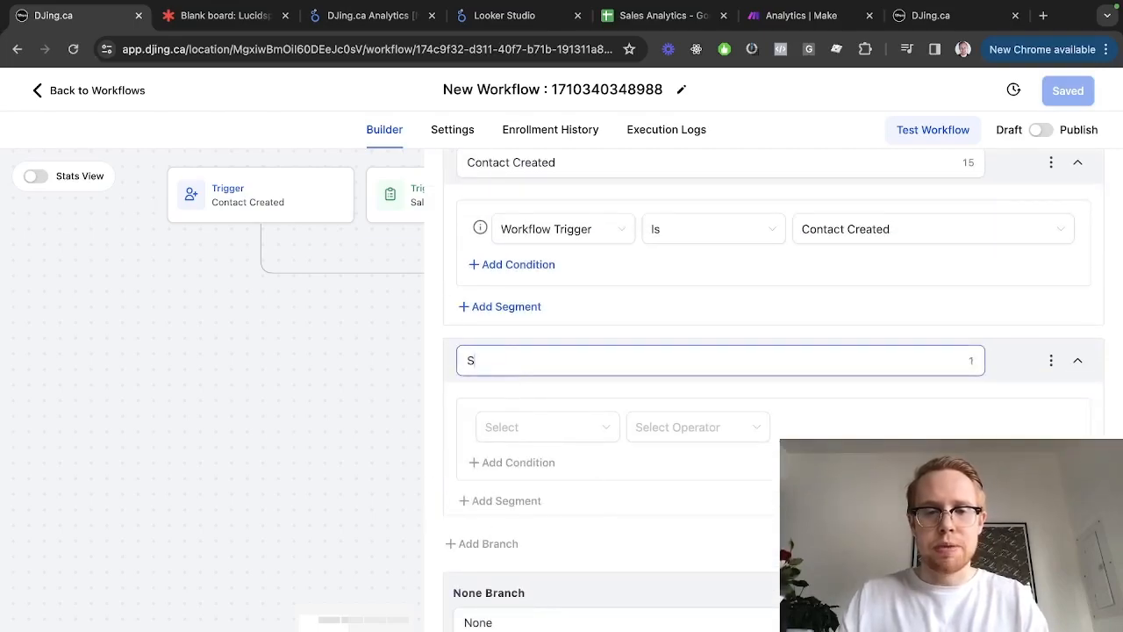
type("ales Call")
left_click(570, 427)
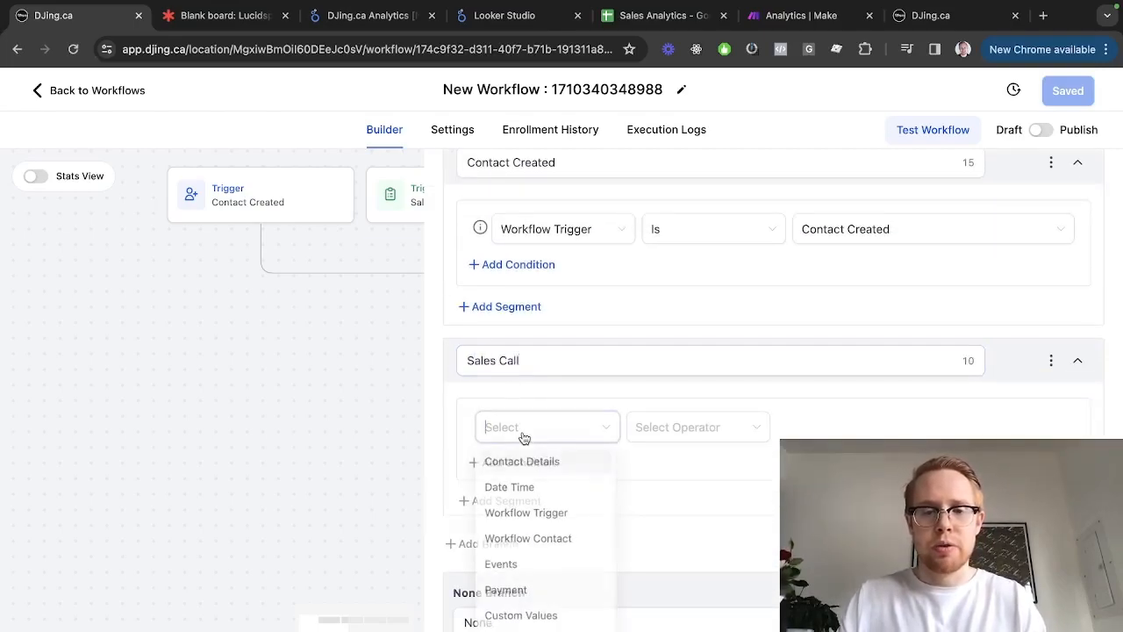
left_click(527, 515)
left_click(674, 443)
left_click(668, 468)
left_click(837, 427)
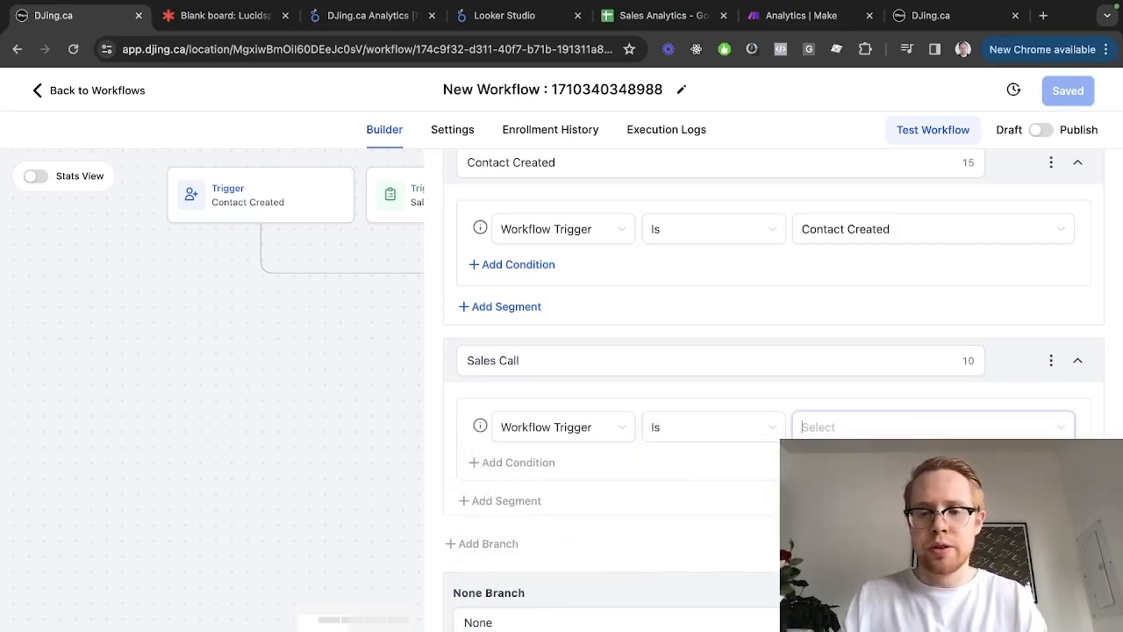
left_click(833, 494)
Add a Deposit Paid branch keyed on Workflow Trigger Is, then save the condition
left_click(514, 550)
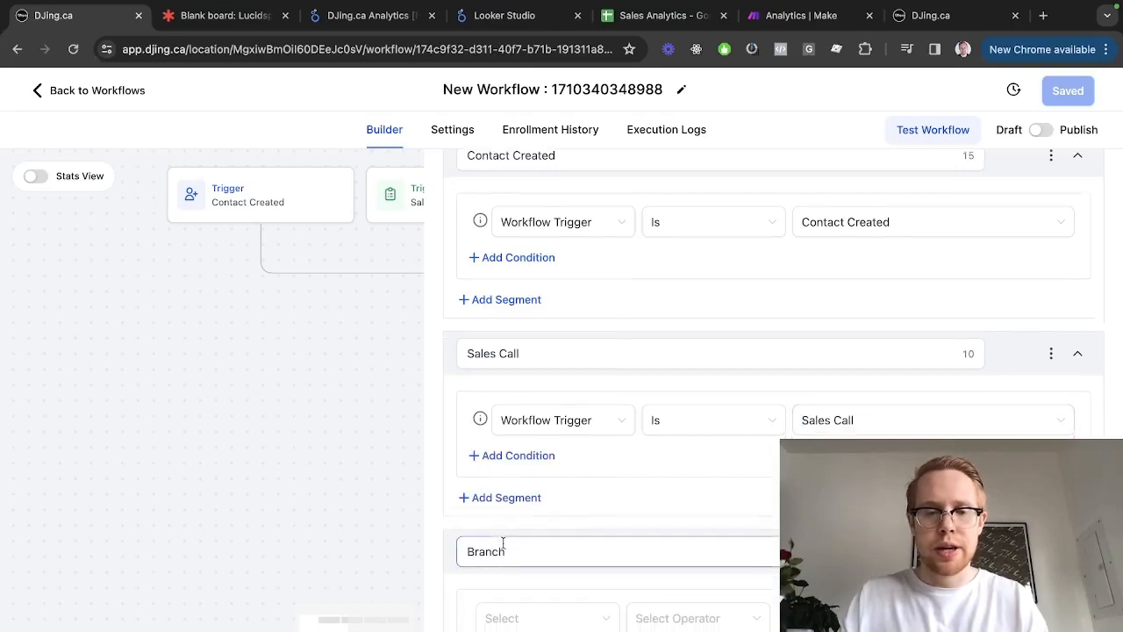
left_click(524, 374)
double_click(524, 375)
type("S")
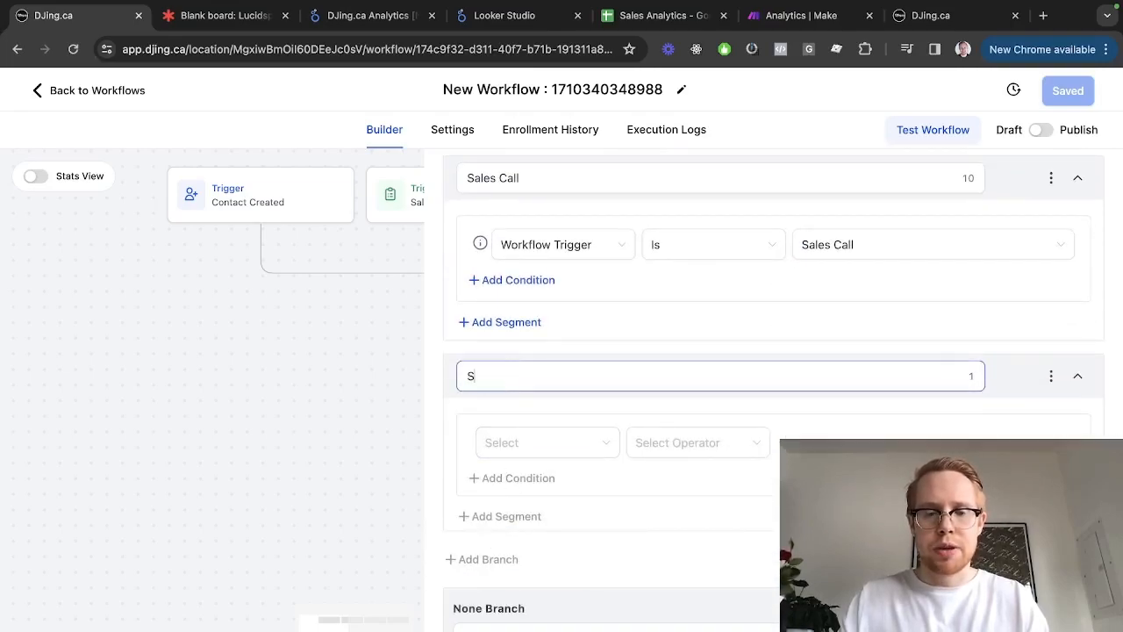
key("BackSpace")
type("Deposit Paid")
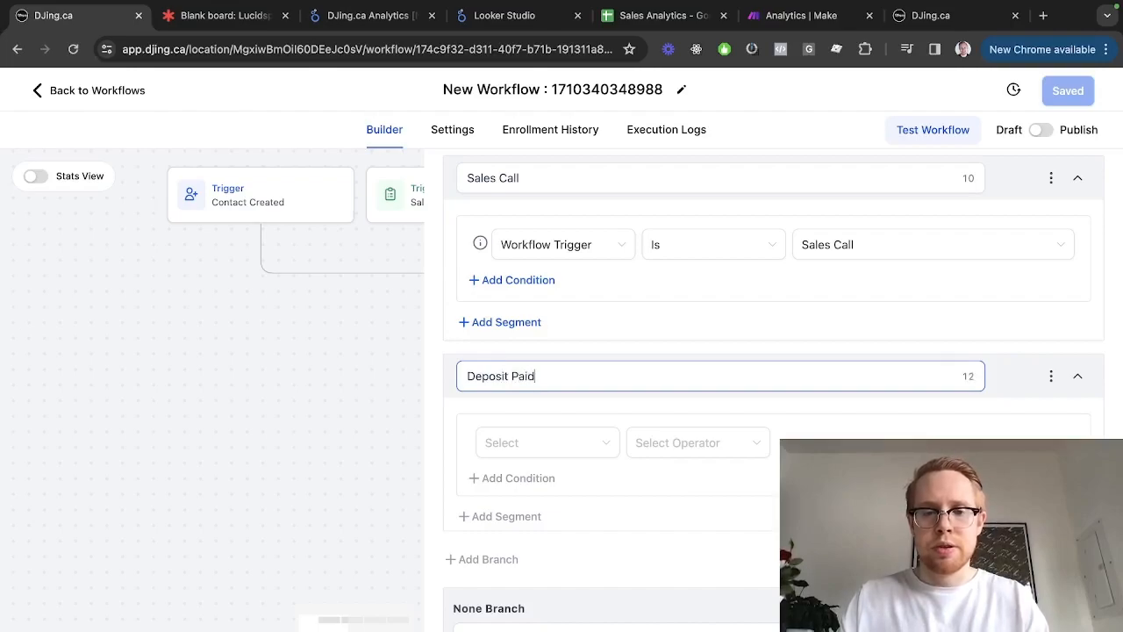
left_click(525, 456)
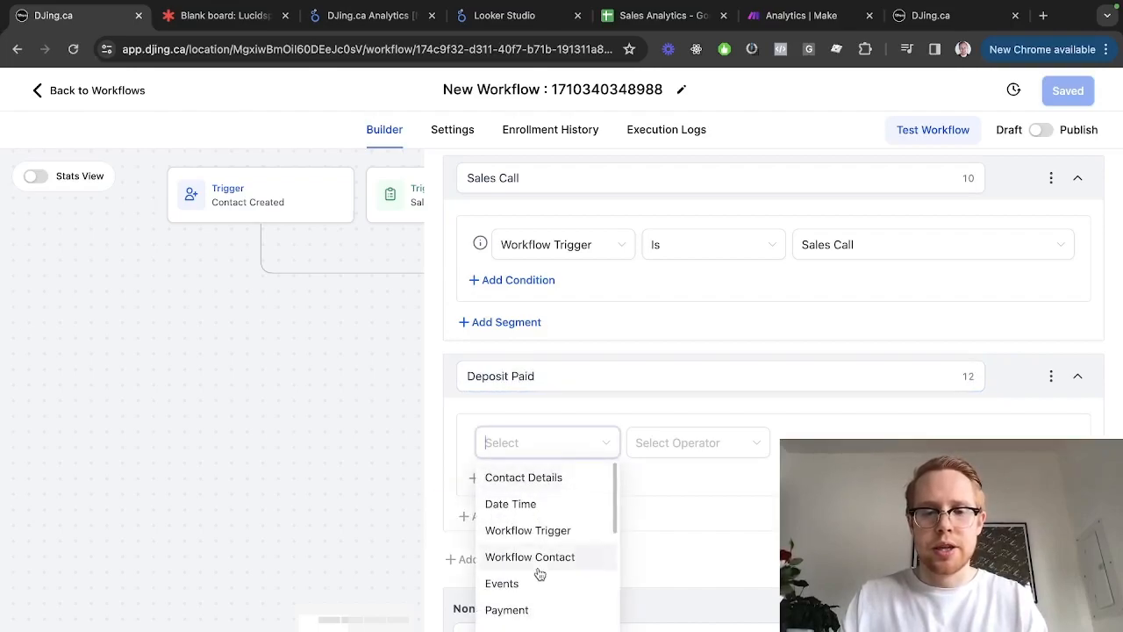
left_click(558, 519)
left_click(685, 439)
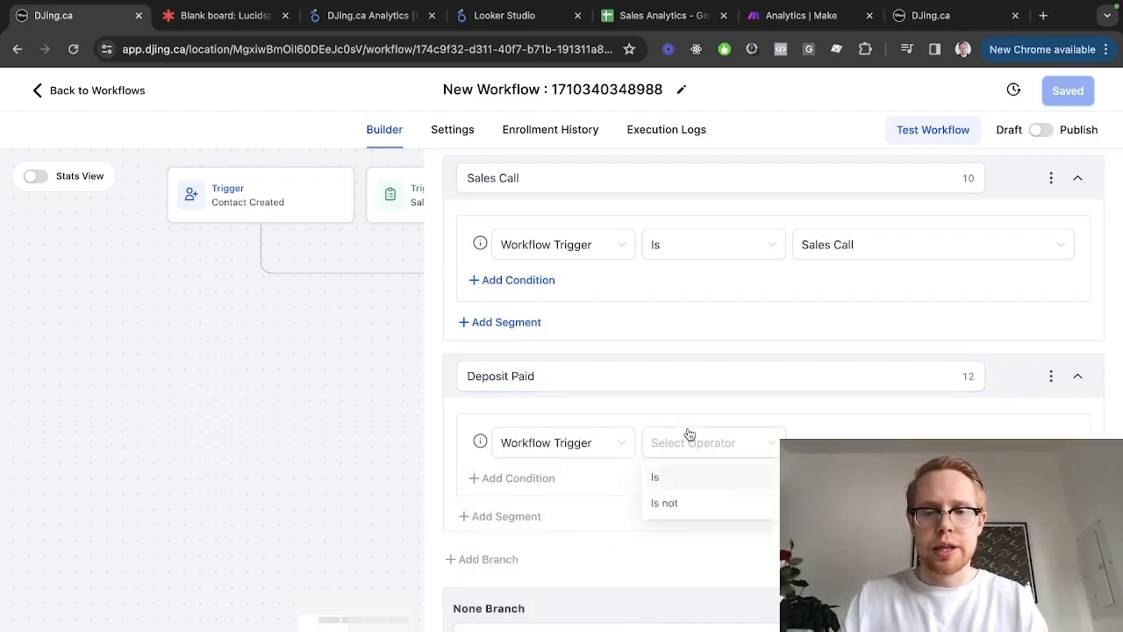
left_click(684, 479)
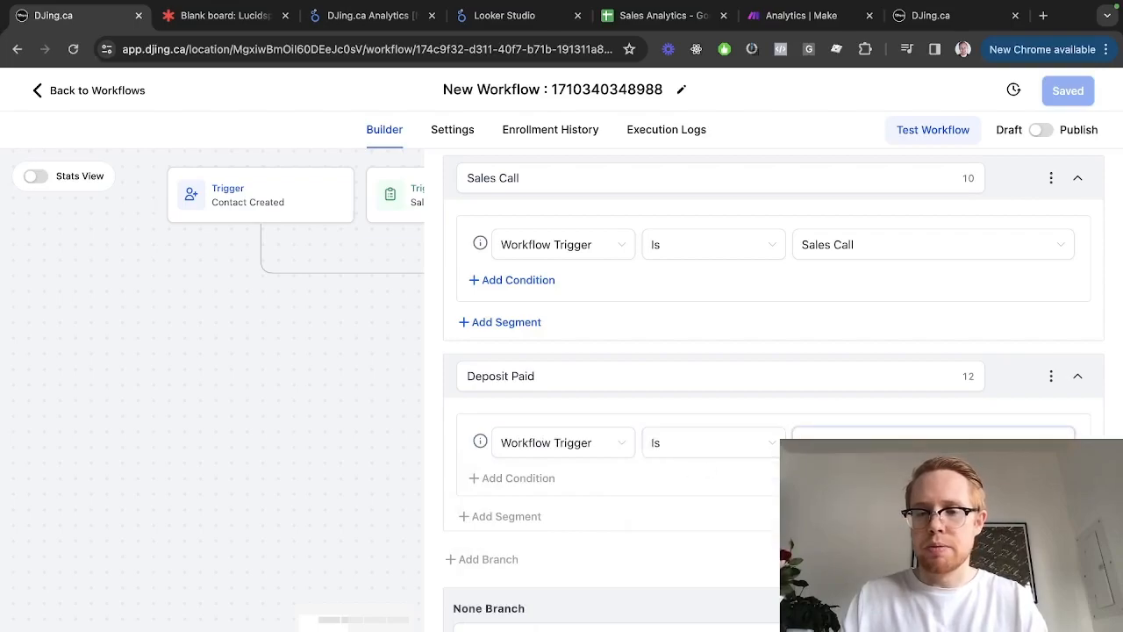
left_click(1057, 606)
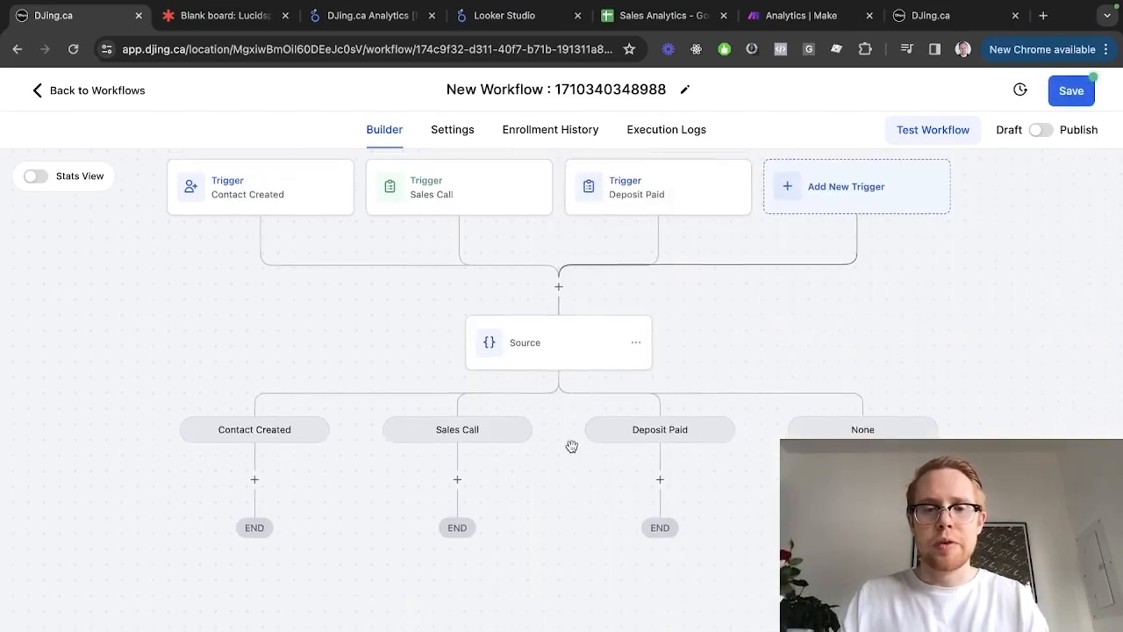
Add a Webhook action under the Contact Created branch, then switch to the Sales Call form
scroll(572, 447, "down", 1)
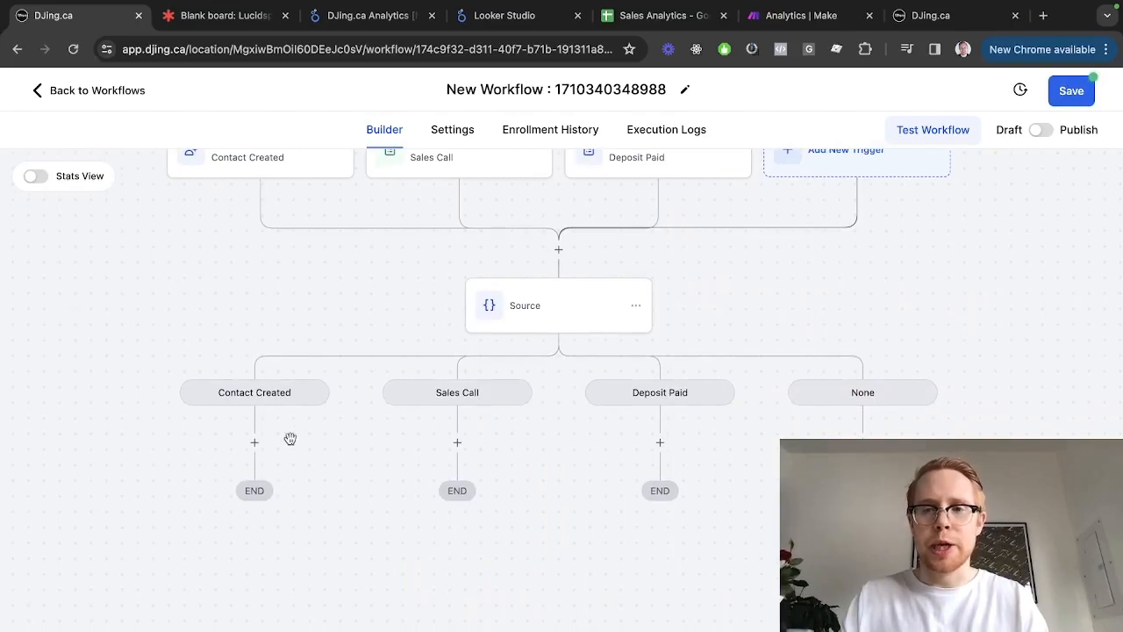
left_click(253, 442)
type("webhook")
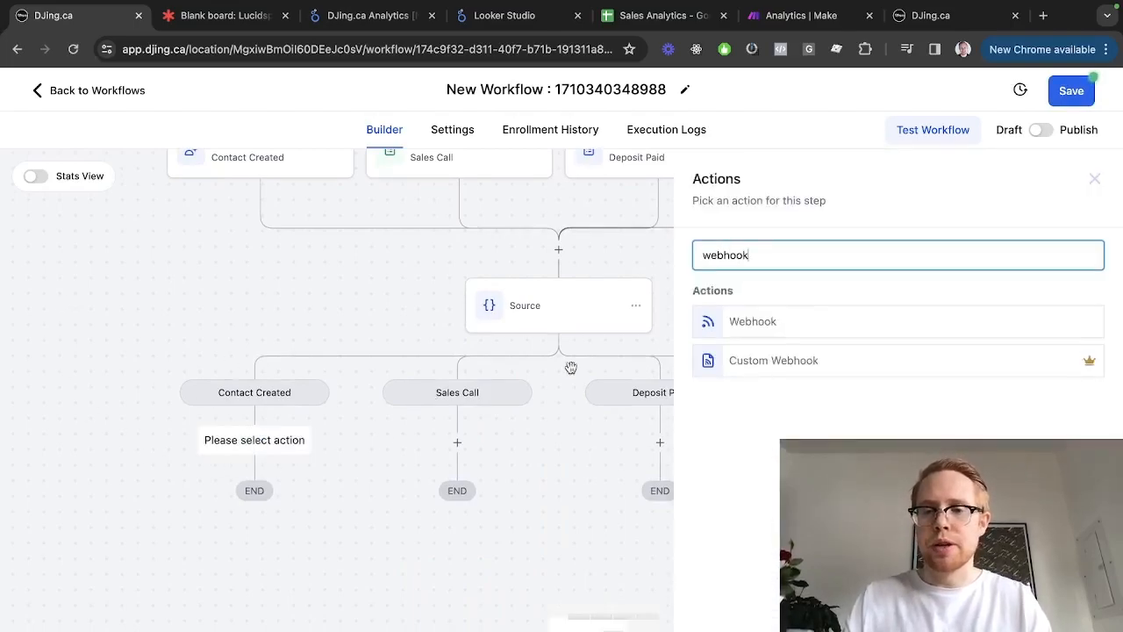
left_click(796, 330)
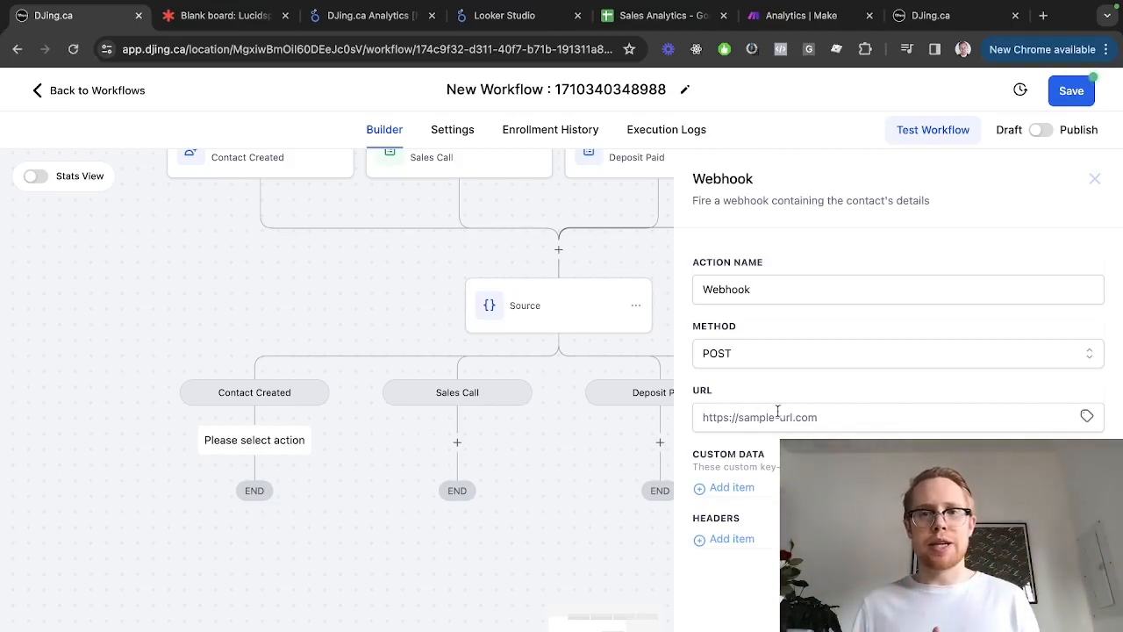
key("ctrl+shift+Tab")
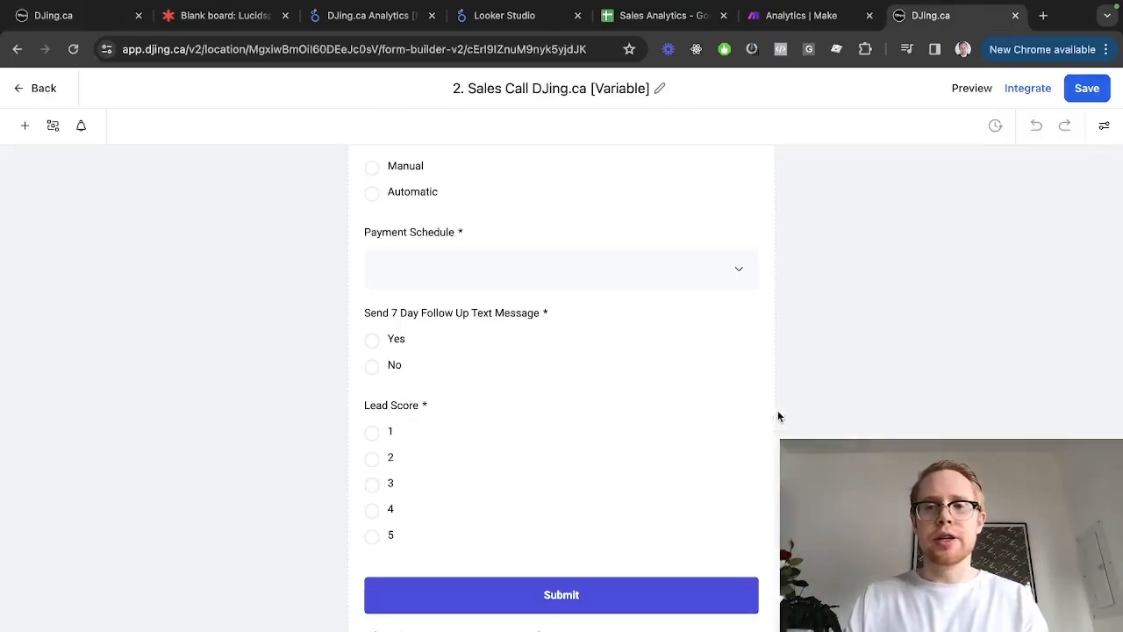
key("ctrl+shift+Tab")
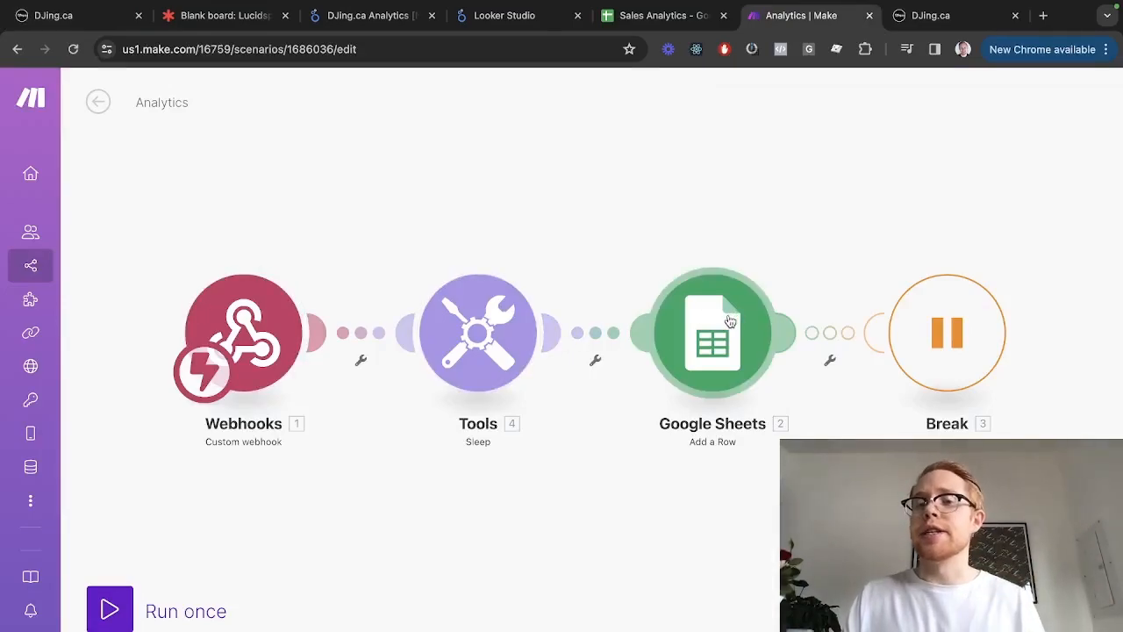
key("ctrl+shift+Tab")
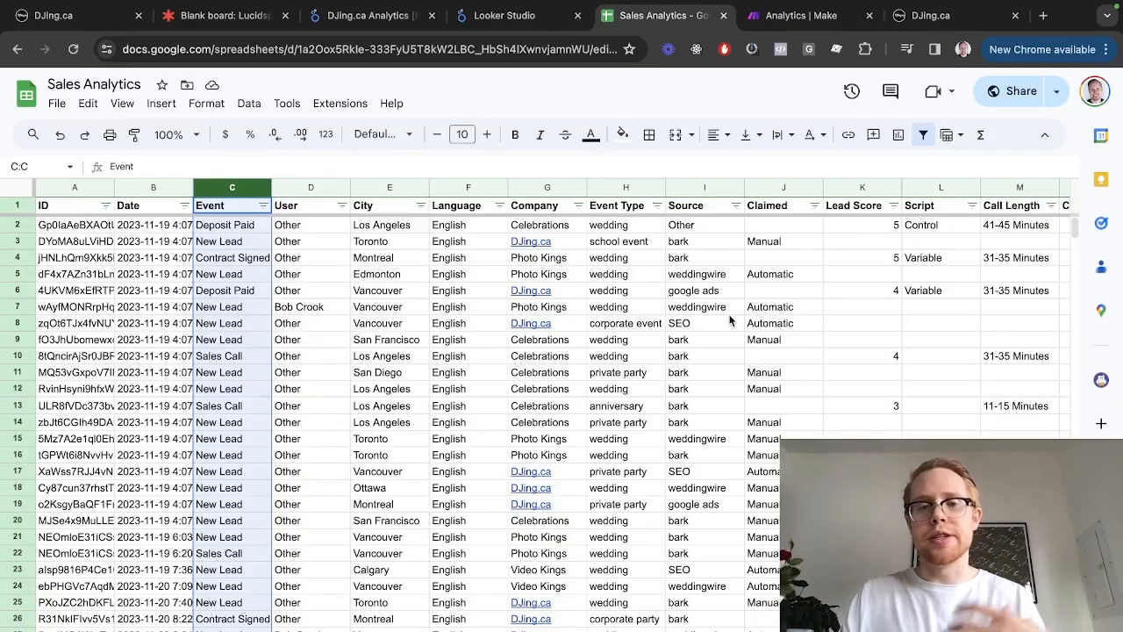
key("ctrl+shift+Tab")
key("ctrl+shift+Tab")
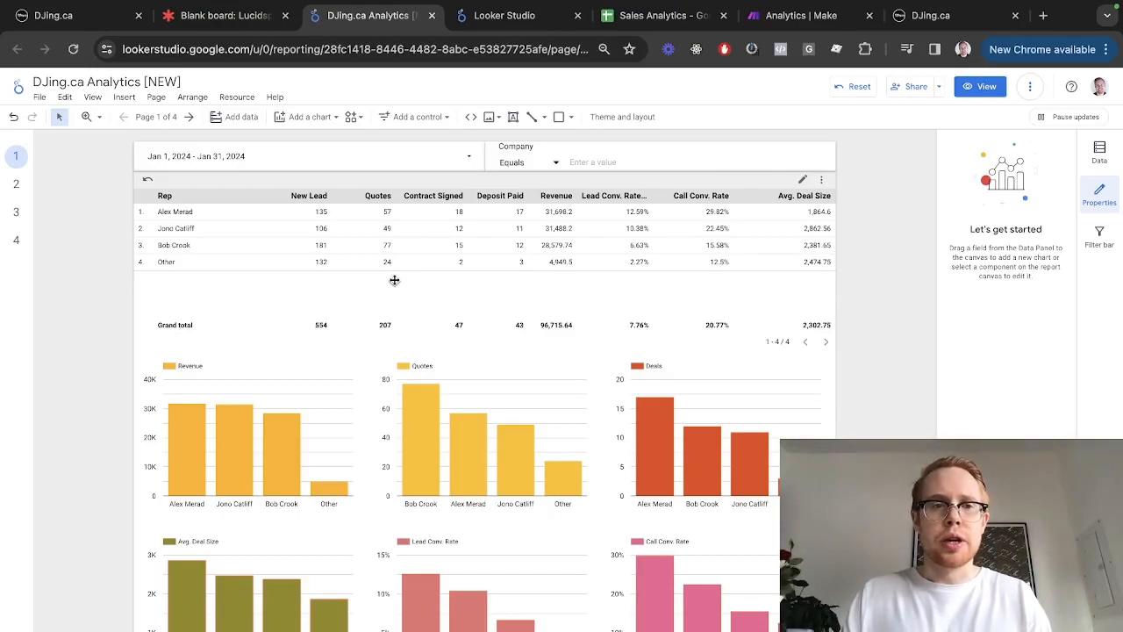
key("ctrl+shift+Tab")
key("ctrl+shift+Tab")
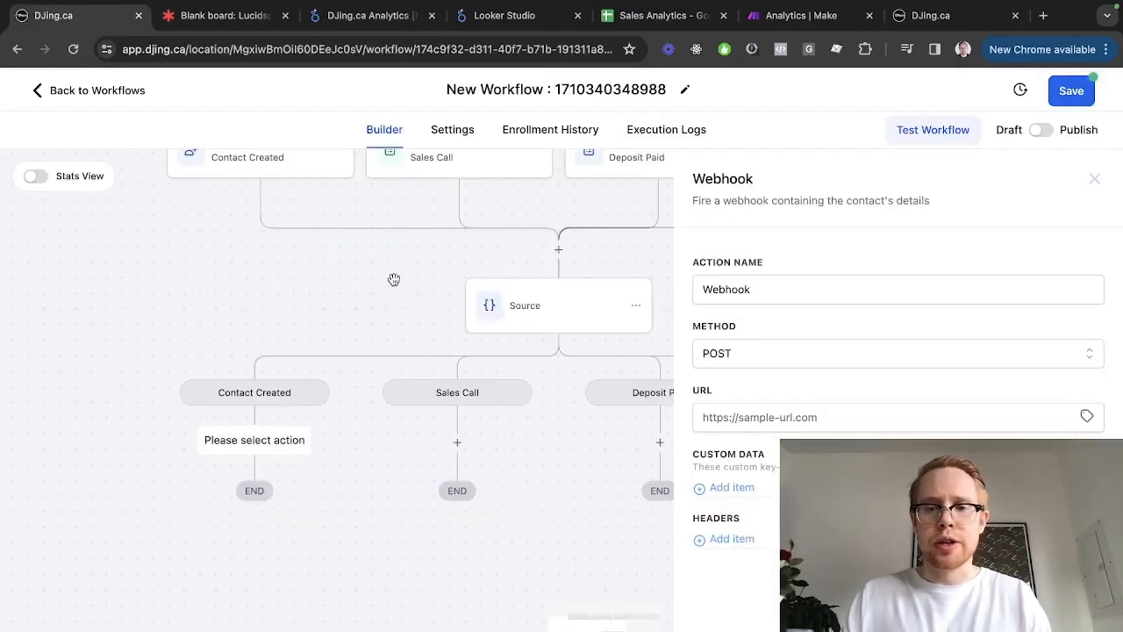
key("ctrl+shift+Tab")
key("ctrl+shift+Tab")
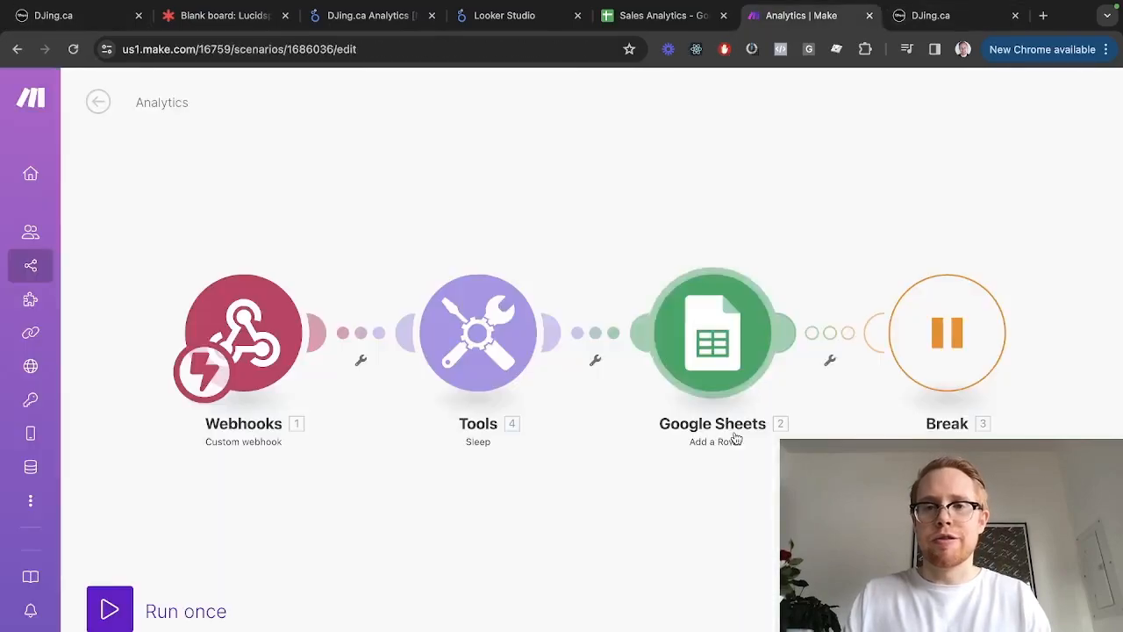
Create a new Make scenario from the Scenarios list and title it Test Sales Dashboard
left_click(37, 272)
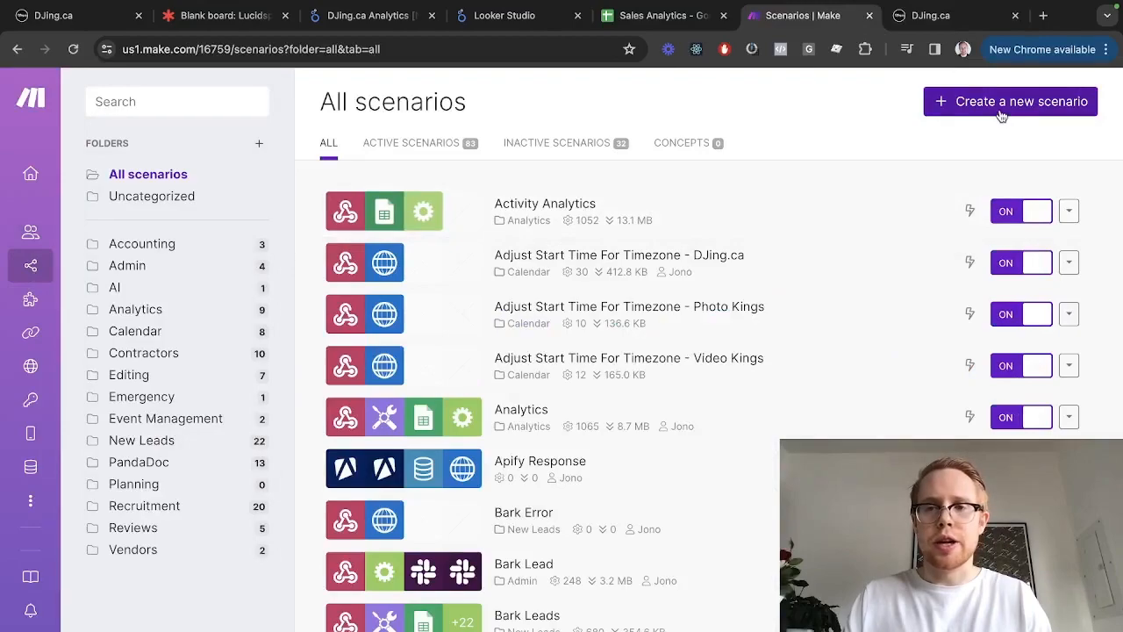
left_click(943, 103)
triple_click(174, 105)
type("D")
key("Left")
type("Test Sales DSa")
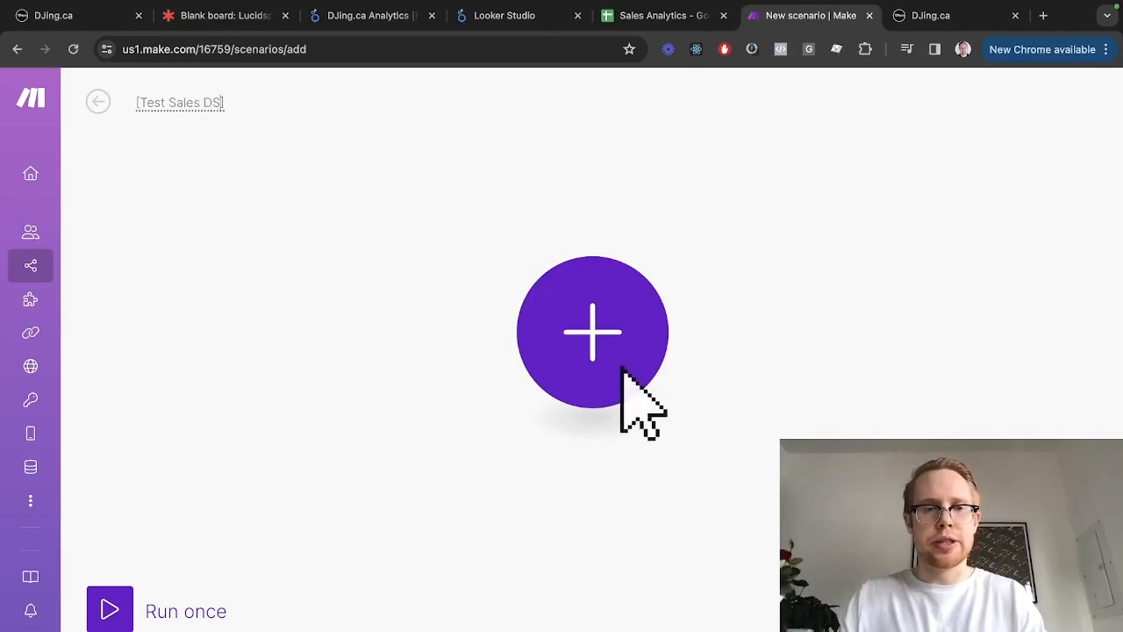
type("hboard")
key("Return")
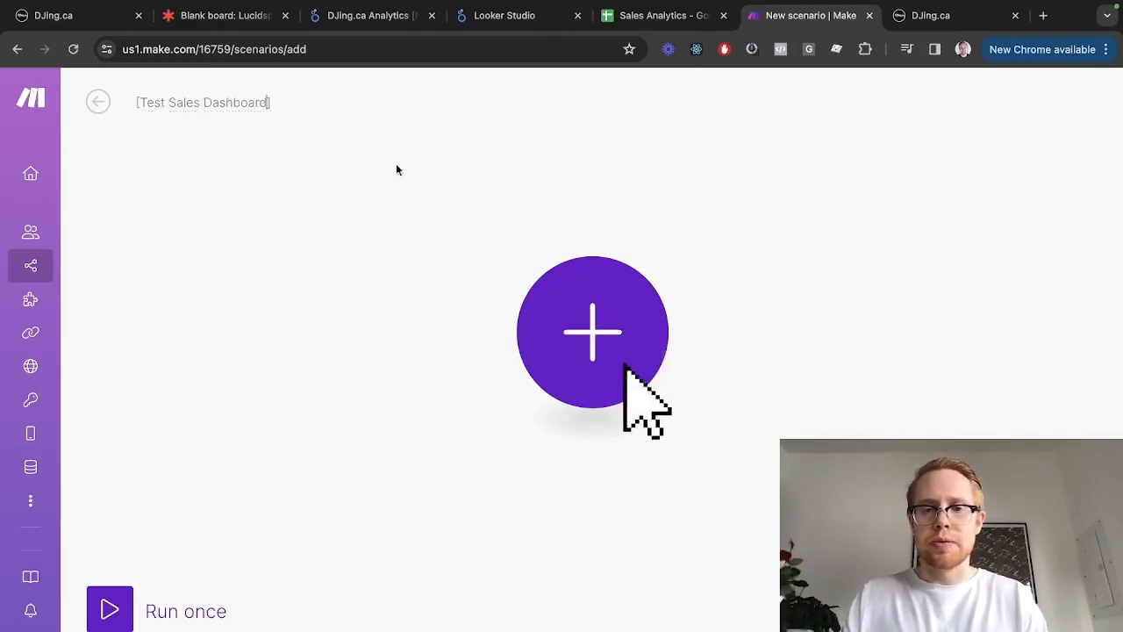
left_click(592, 308)
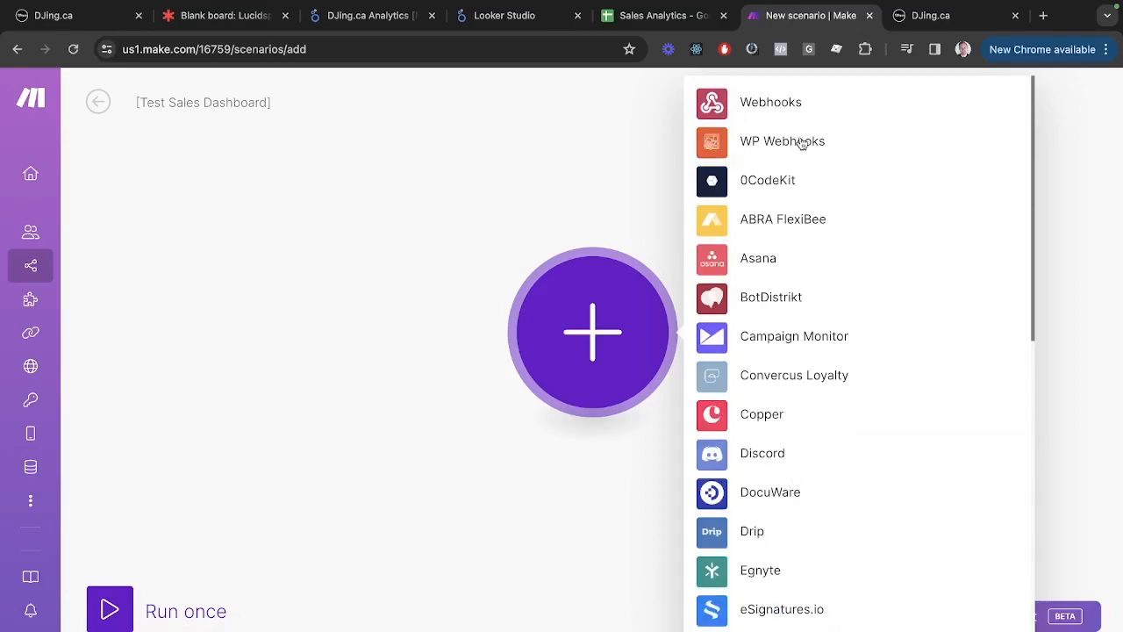
Add a Webhooks Custom webhook trigger as the scenario's first module
left_click(772, 103)
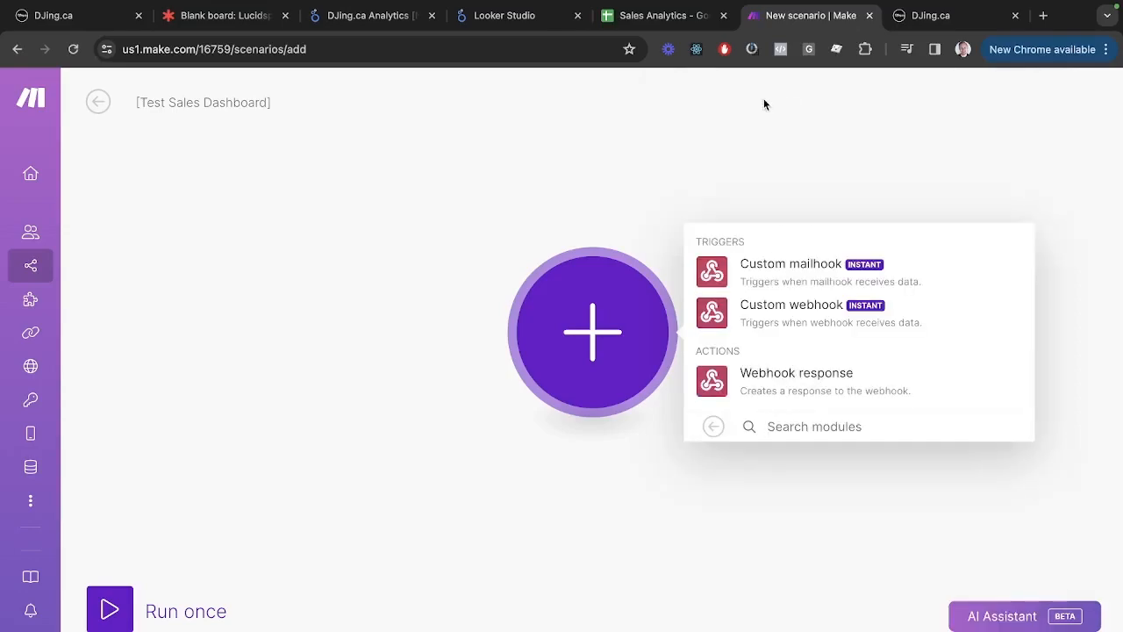
type("œ")
key("BackSpace")
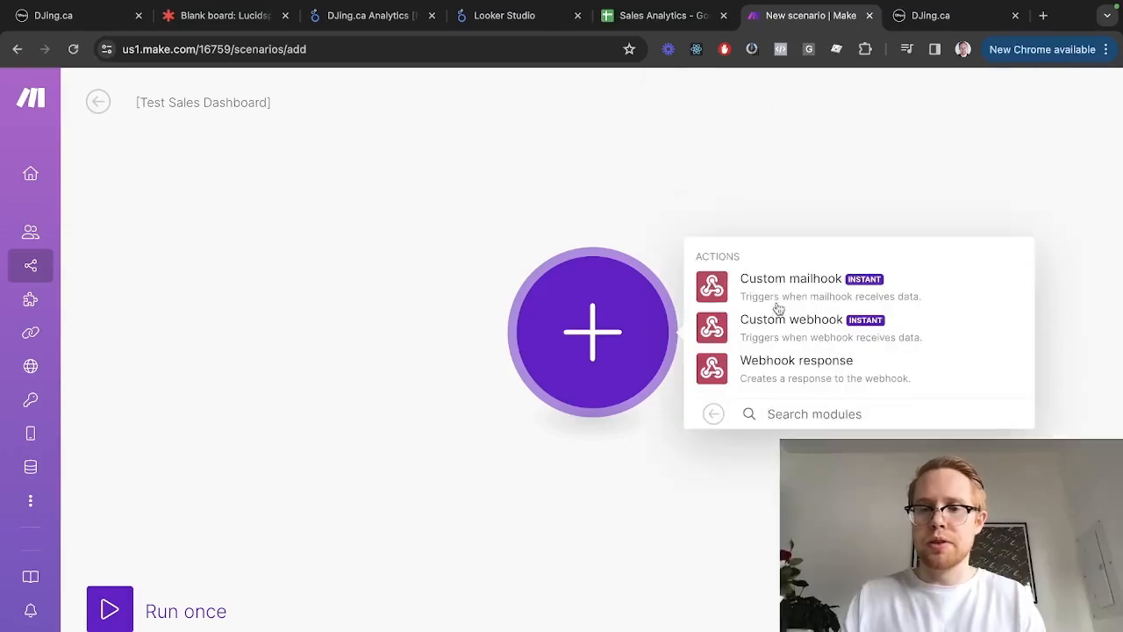
left_click(752, 320)
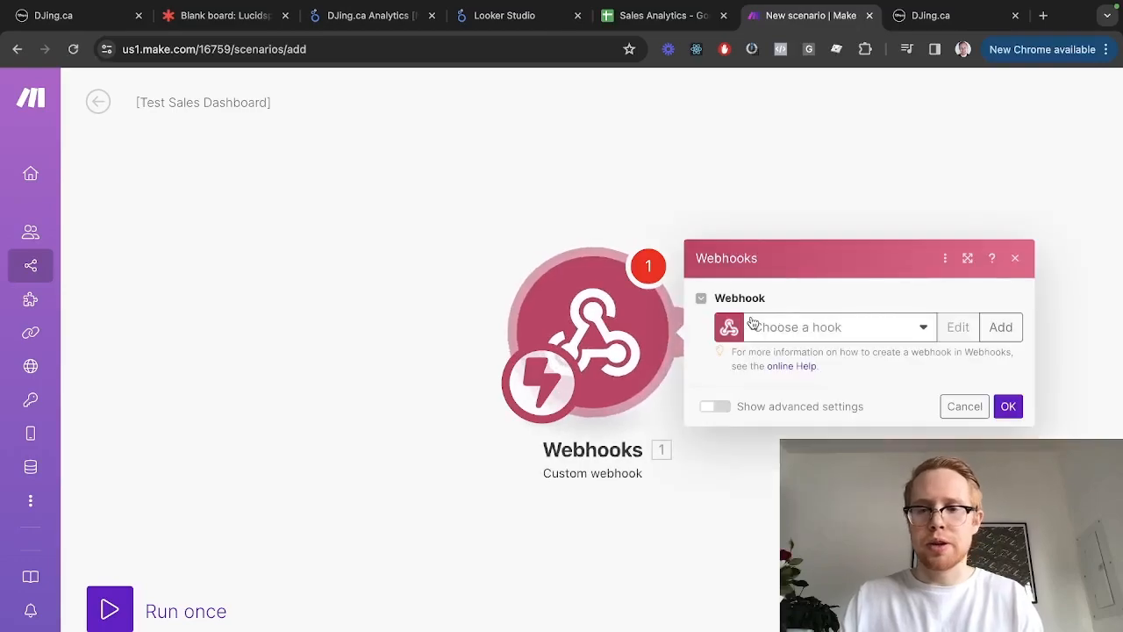
Create a webhook named sales-dashboard-test and copy its address
left_click(1002, 331)
left_click(800, 260)
key("super+a")
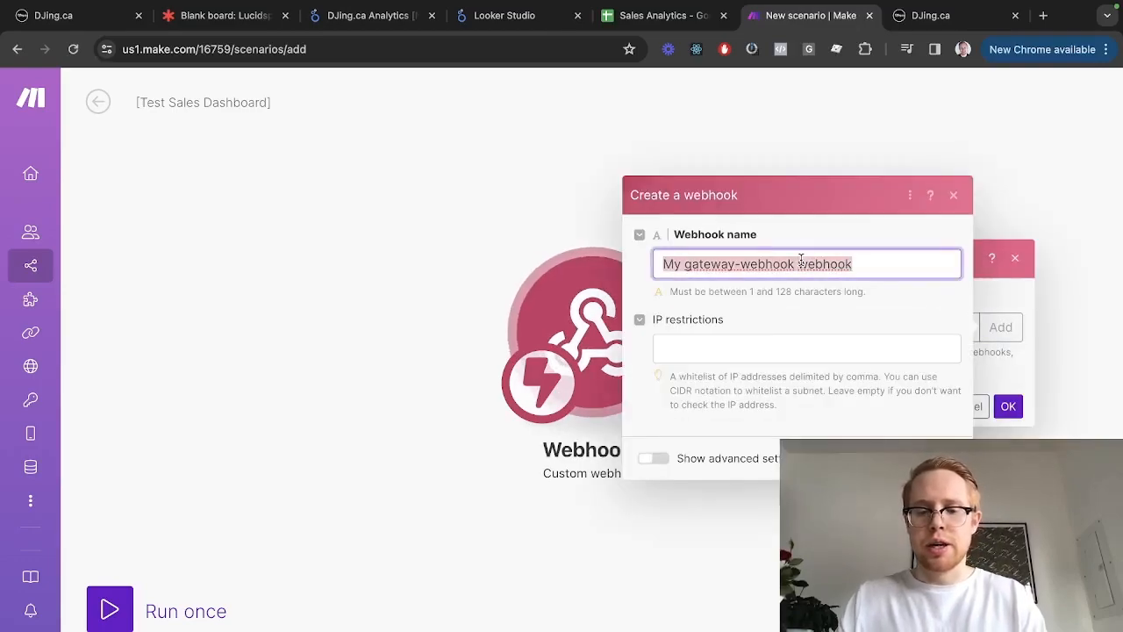
type("sales-dashboard-test")
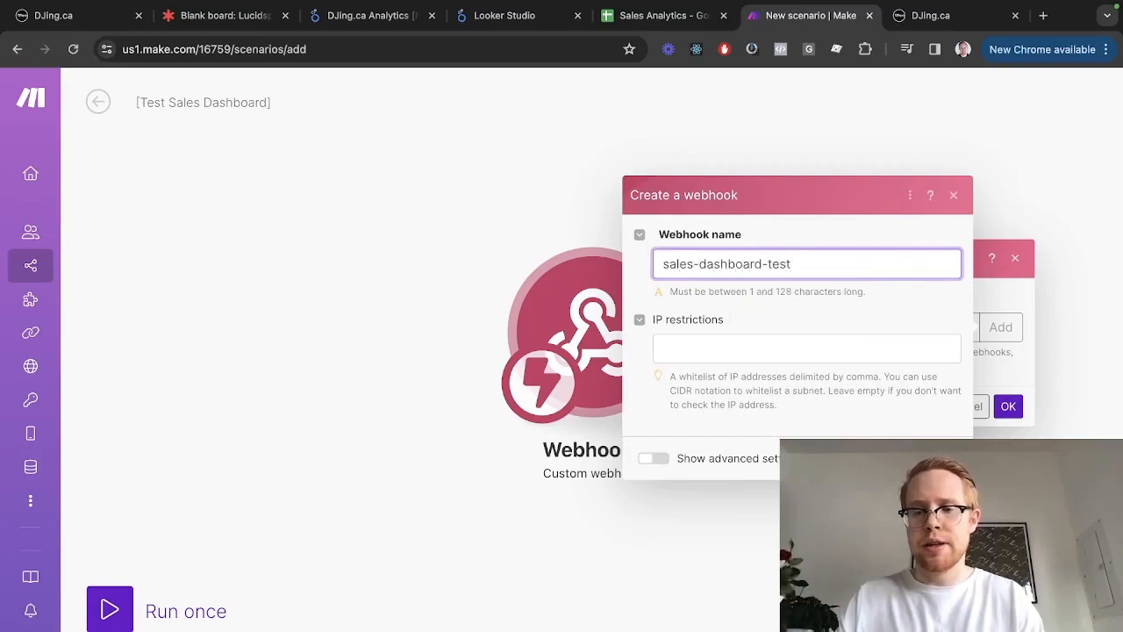
key("Return")
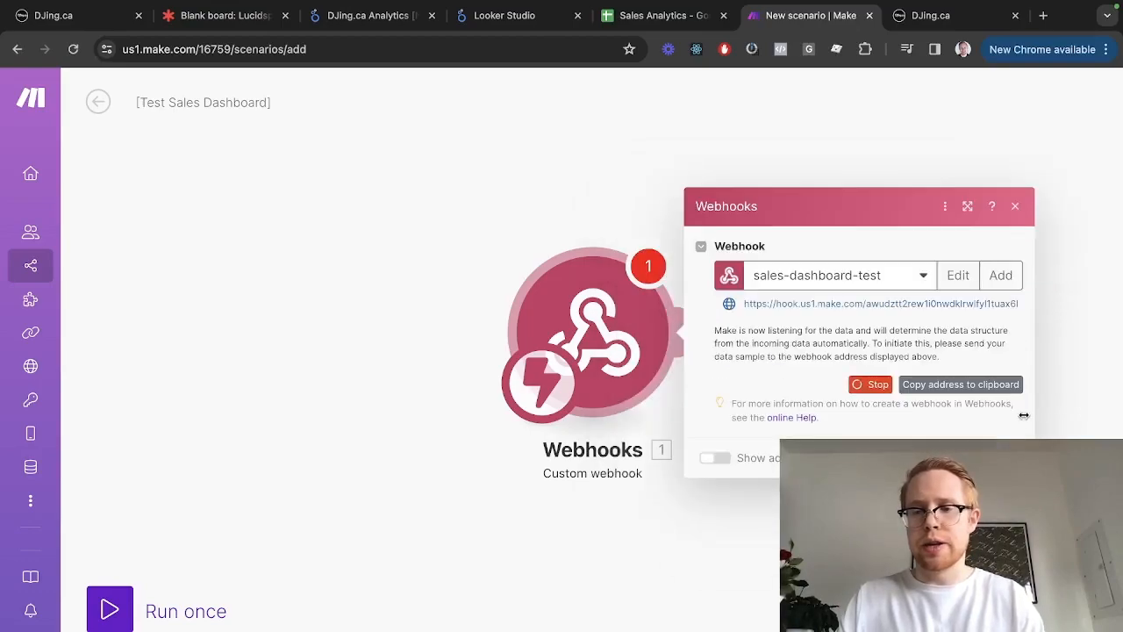
triple_click(833, 298)
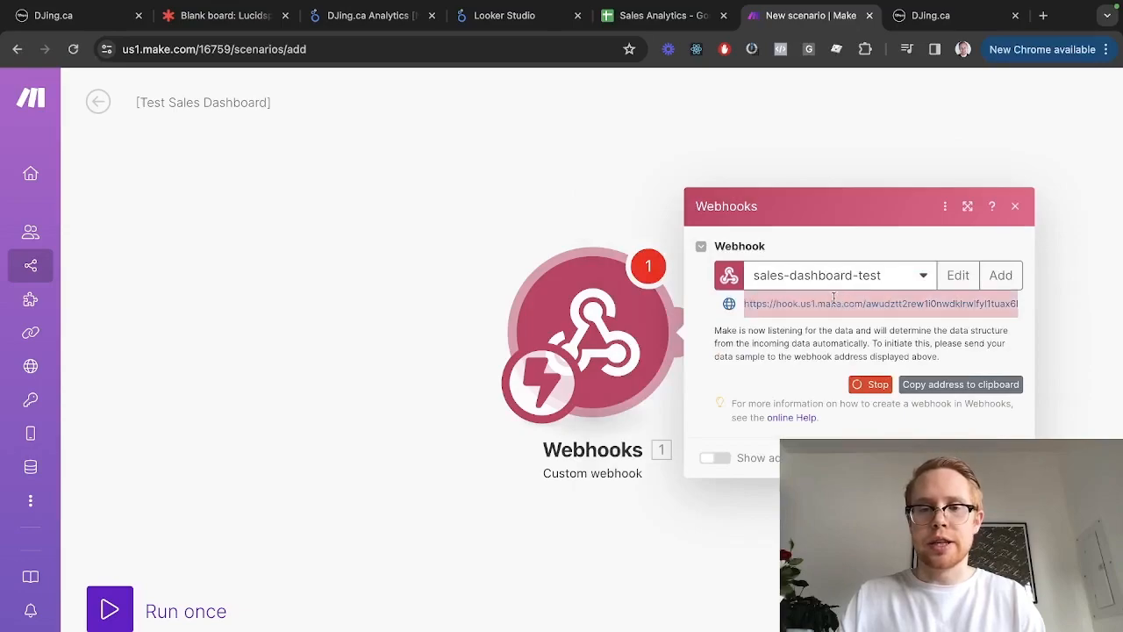
left_click(924, 386)
key("ctrl+1")
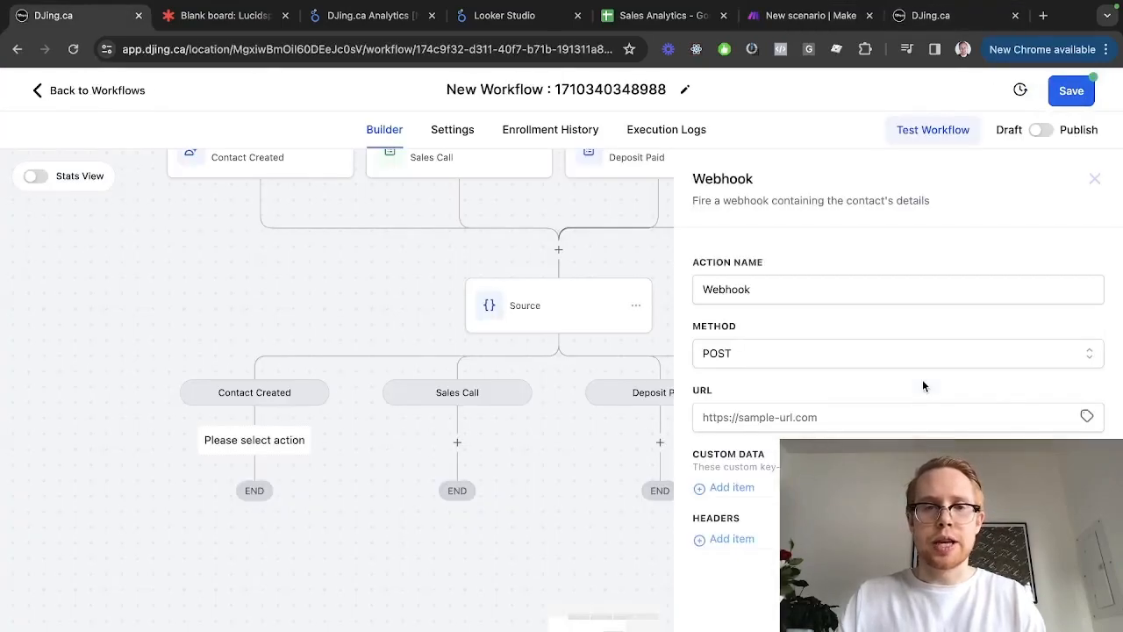
Paste the Make webhook address as the action's URL and set Make to Run once
left_click(827, 417)
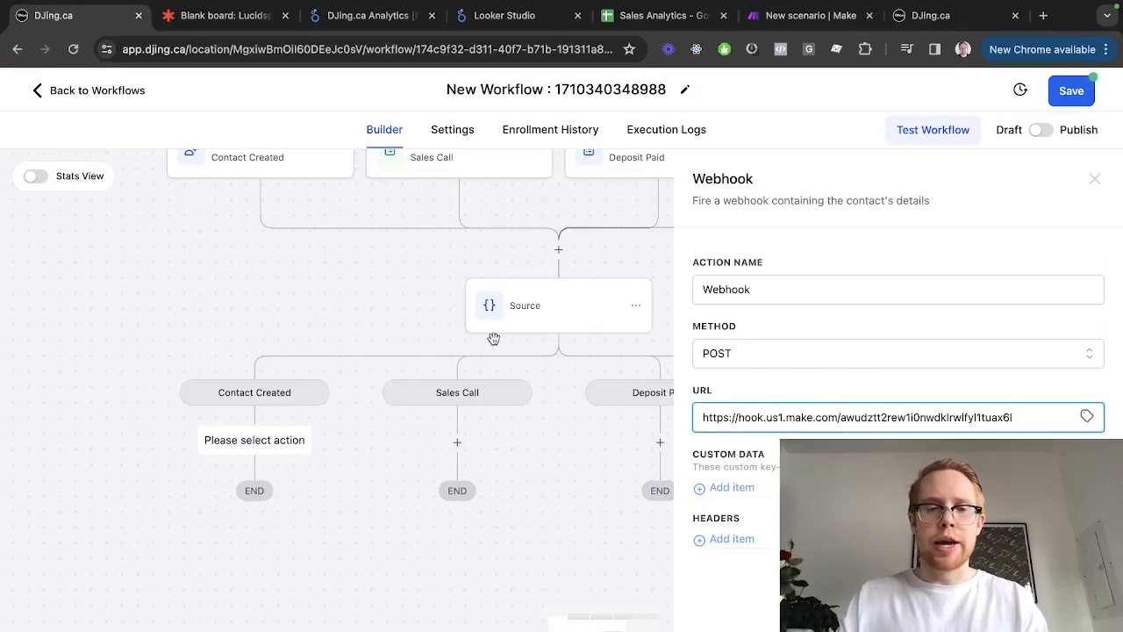
key("ctrl+a")
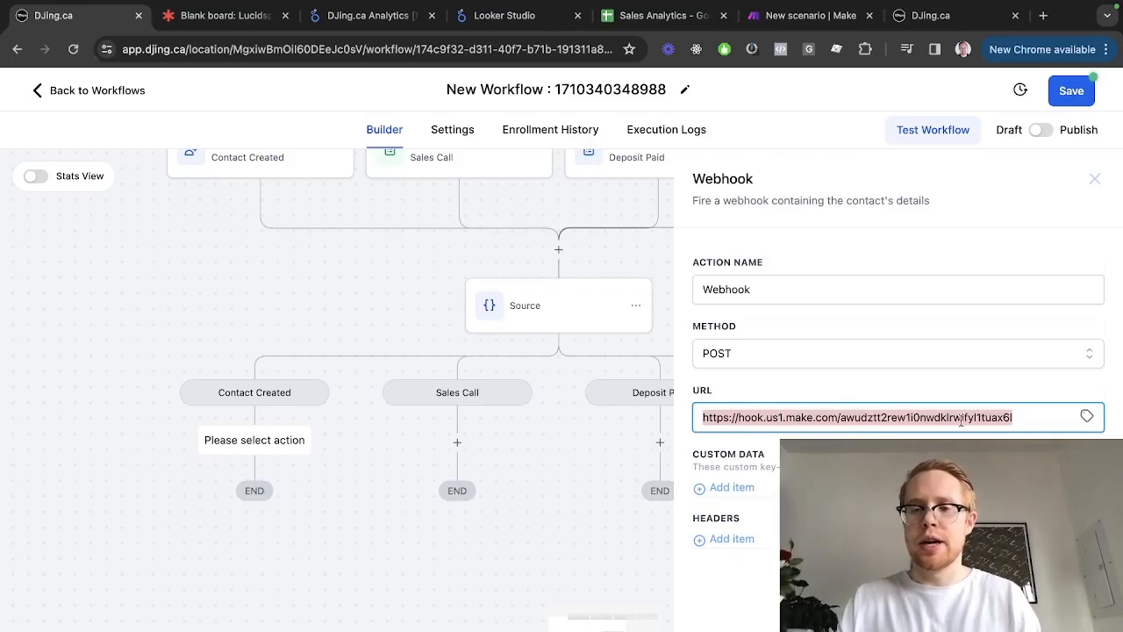
key("ctrl+shift+Tab")
key("ctrl+shift+Tab")
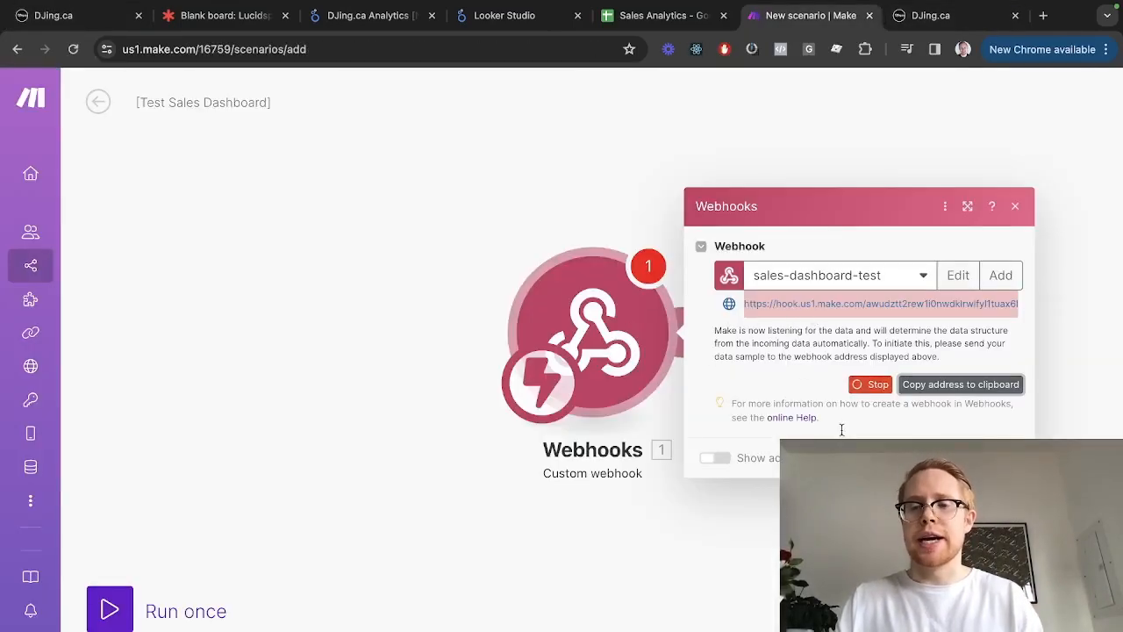
left_click(1005, 458)
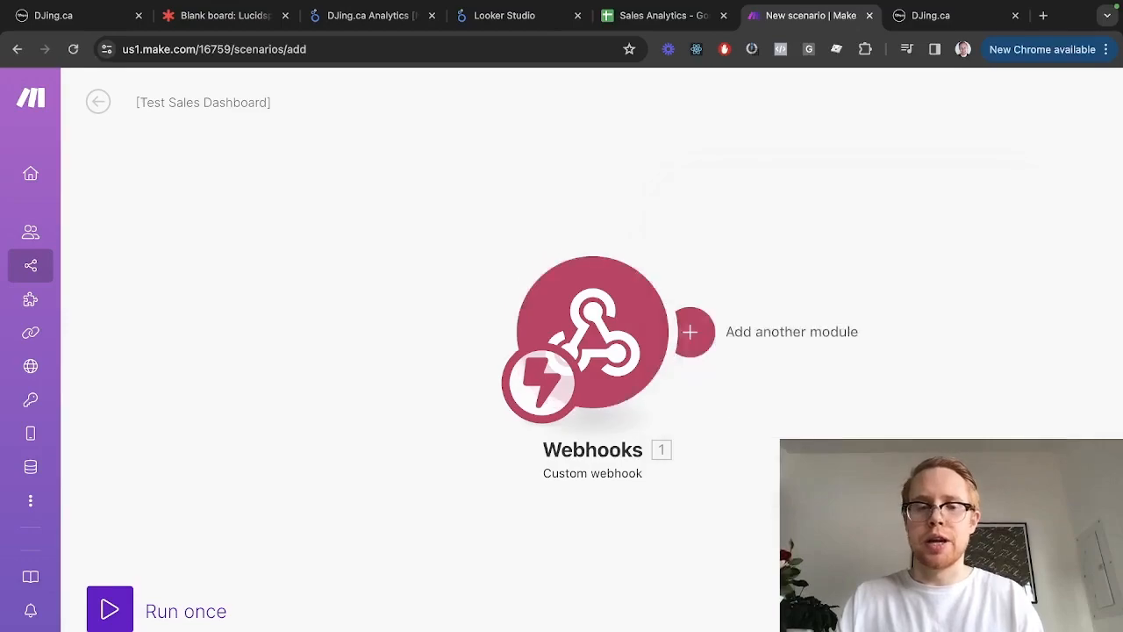
left_click(109, 611)
key("ctrl+Tab")
key("ctrl+Tab")
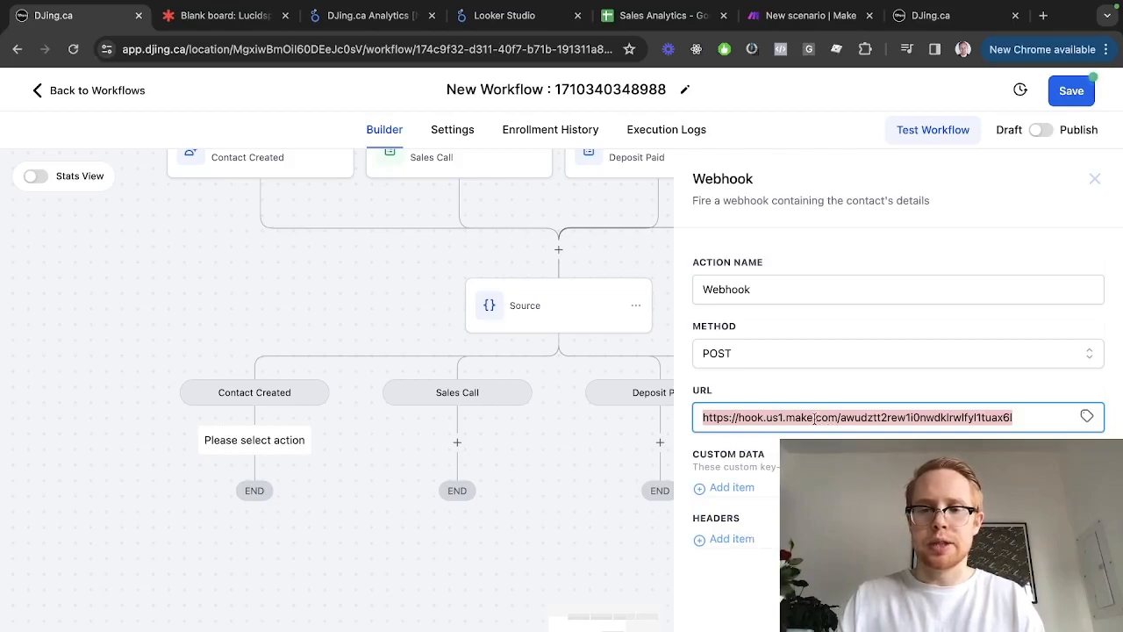
Add a Custom Data key 'event' to the Webhook action and save it
left_click(726, 488)
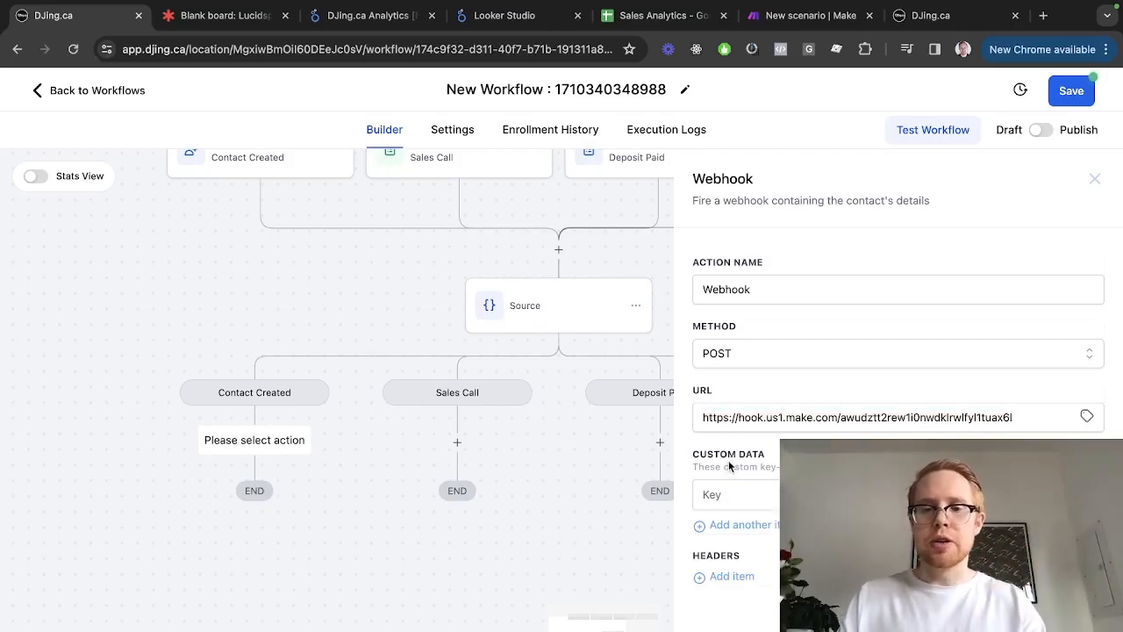
left_click(727, 485)
type("ev")
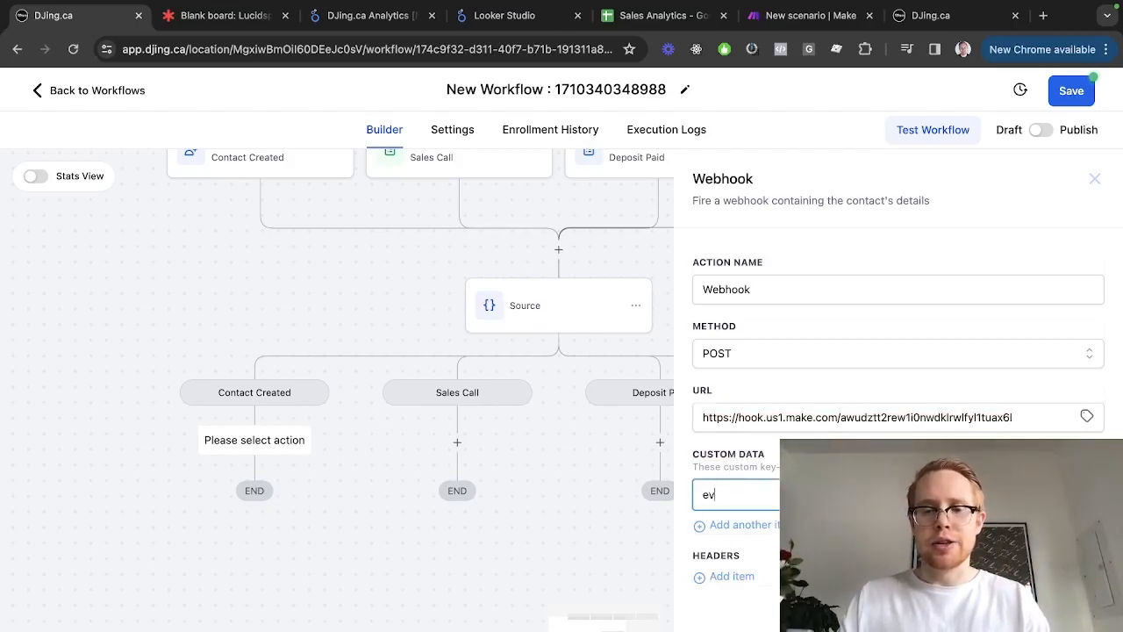
key("Tab")
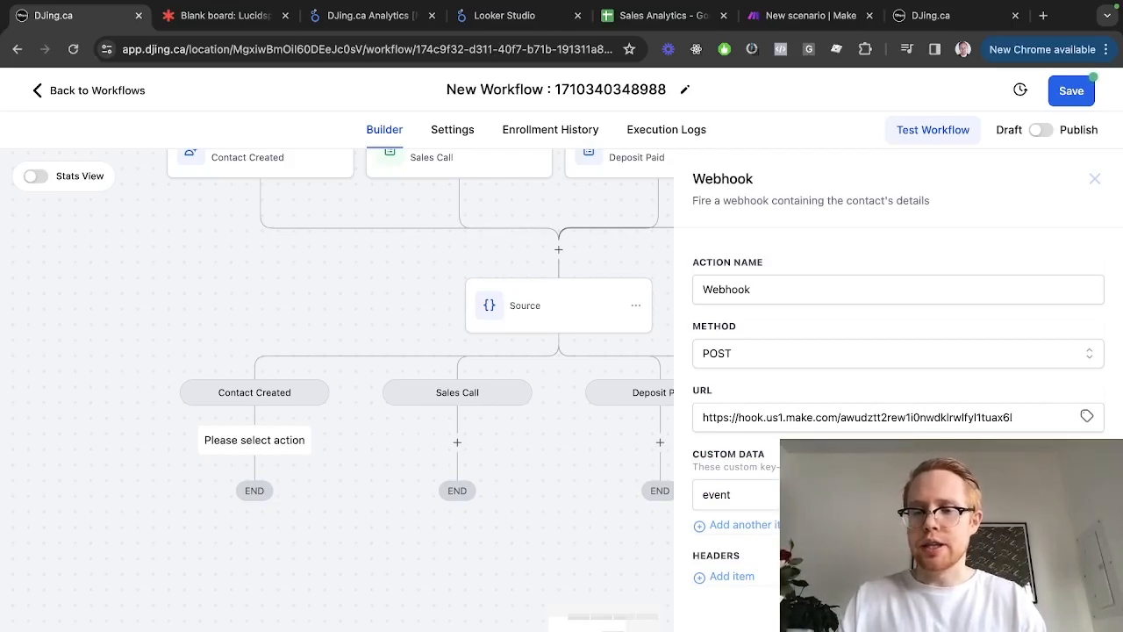
left_click(1059, 607)
scroll(365, 454, "down", 1)
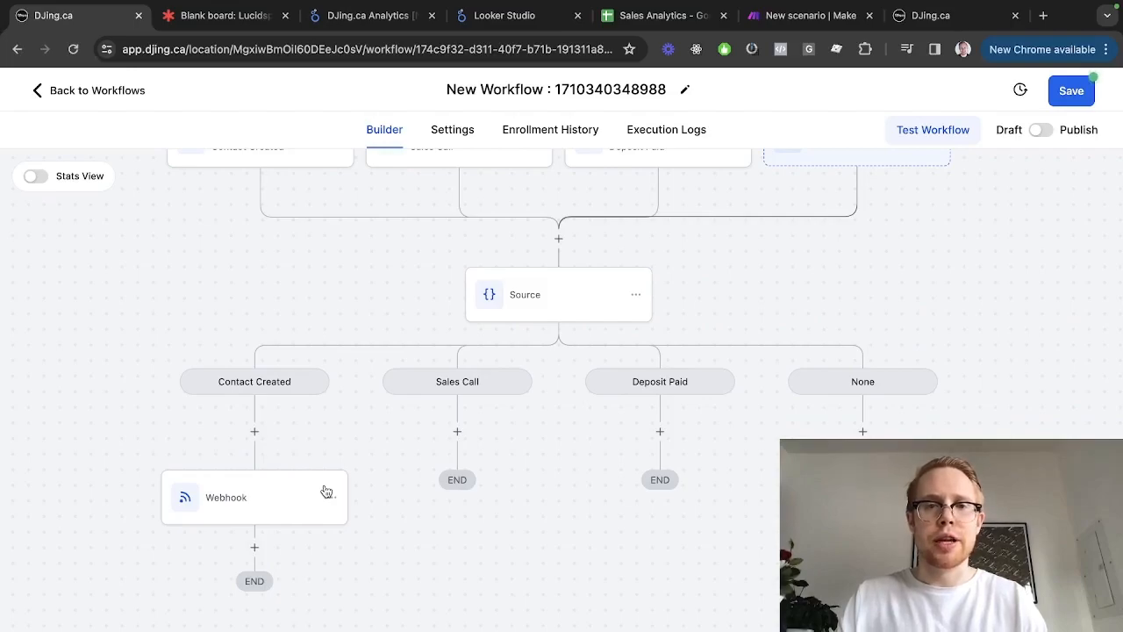
key("ctrl+Tab")
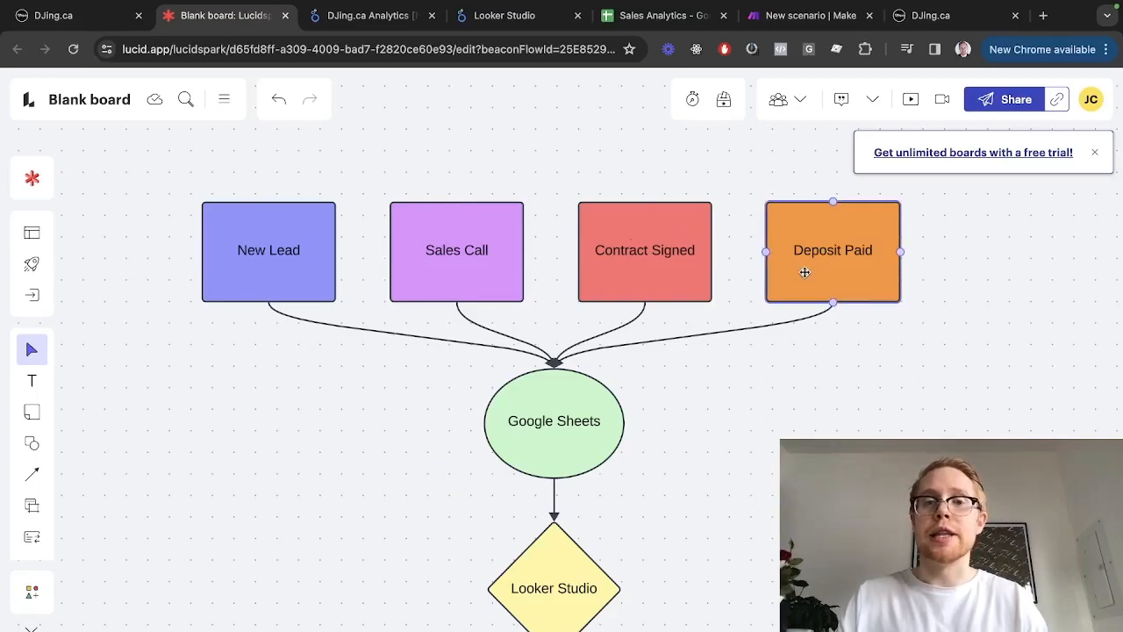
key("ctrl+Tab")
key("ctrl+Tab")
key("ctrl+Tab")
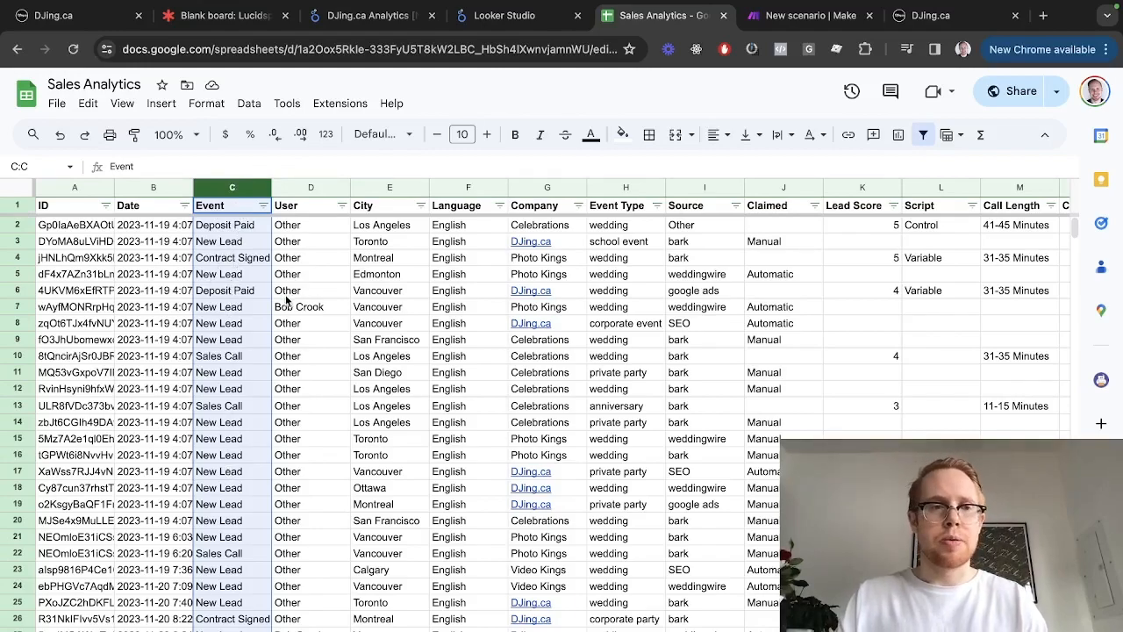
key("ctrl+1")
left_click(332, 496)
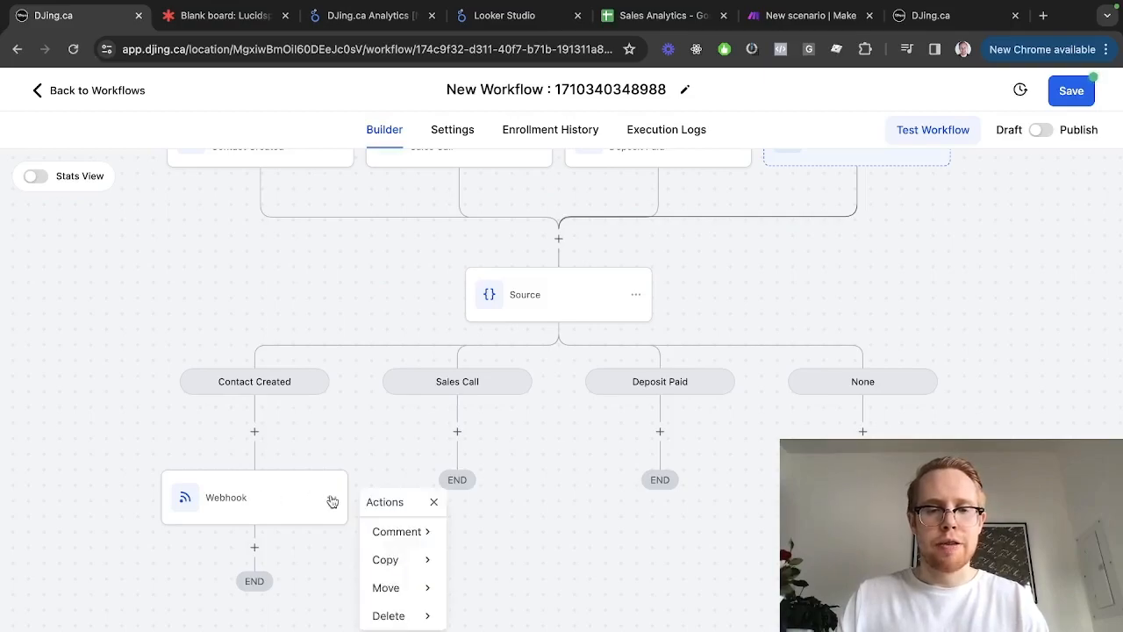
Copy the Webhook step onto the Sales Call and Deposit Paid branches
mouse_move(416, 548)
left_click(460, 532)
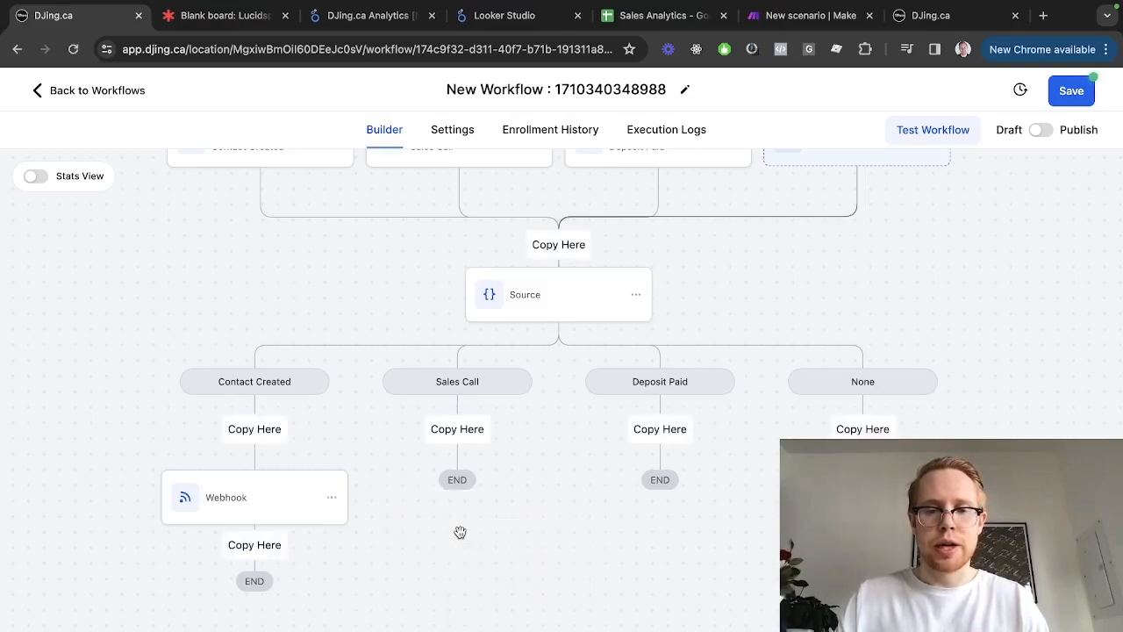
left_click(467, 432)
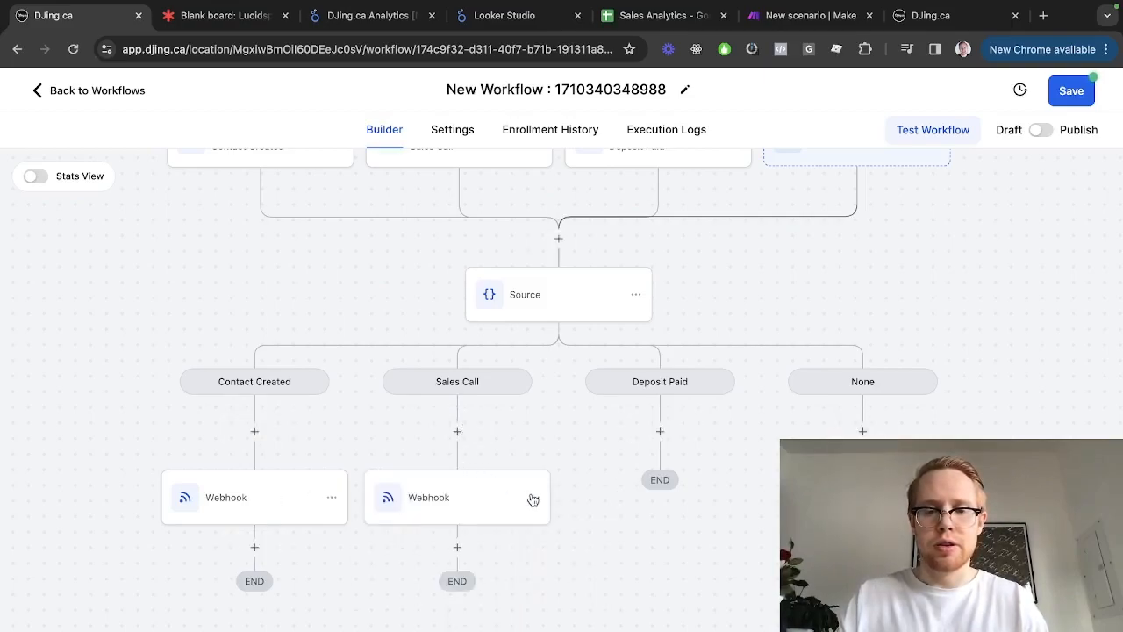
left_click(532, 497)
mouse_move(590, 559)
left_click(662, 539)
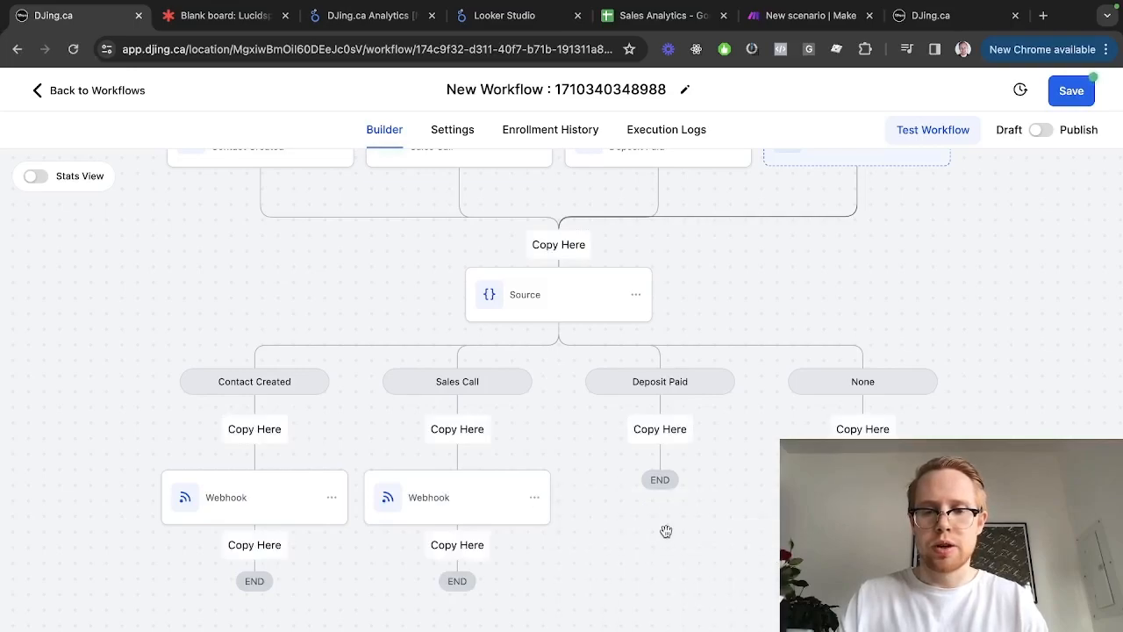
left_click(664, 431)
left_click(740, 501)
mouse_move(792, 559)
left_click(865, 539)
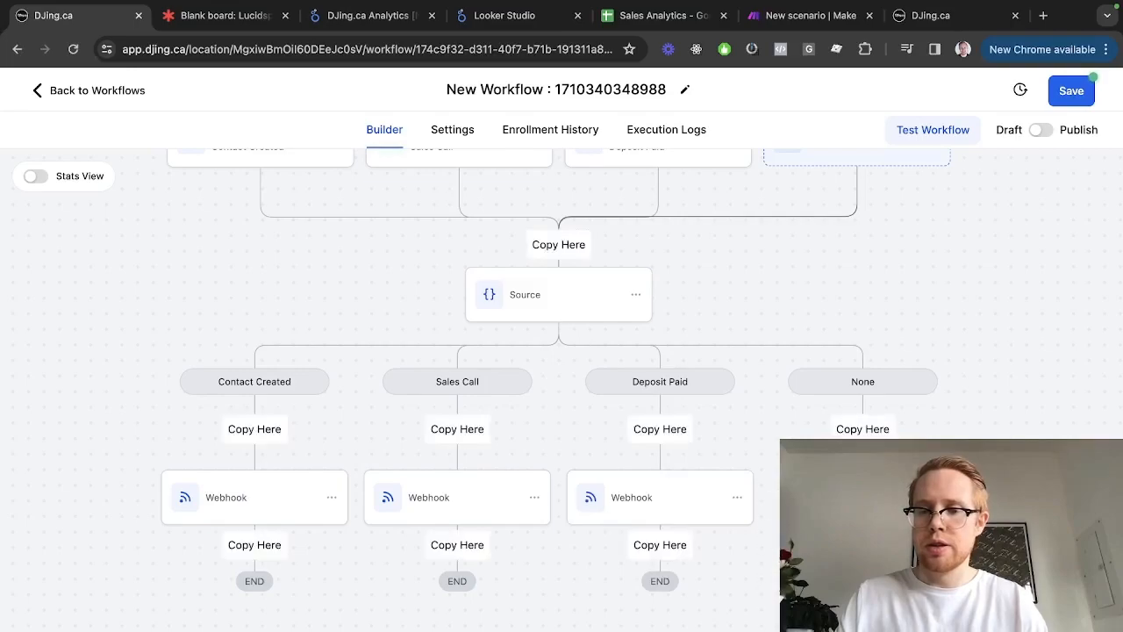
Review the settings of the Sales Call and Deposit Paid Webhook steps
left_click(472, 509)
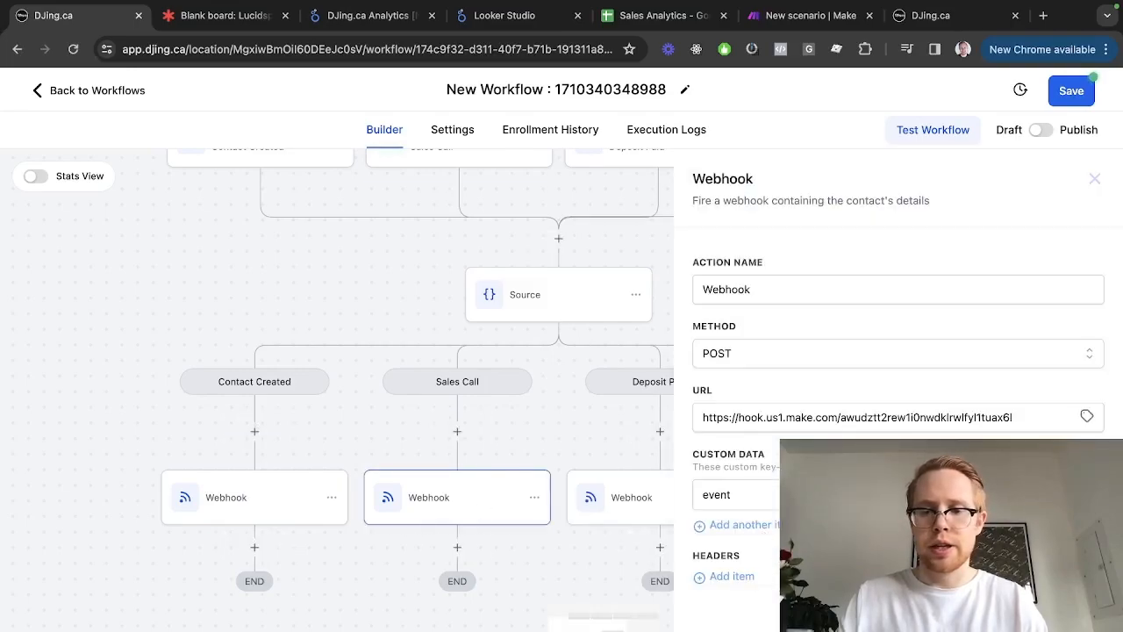
scroll(437, 304, "up", 1)
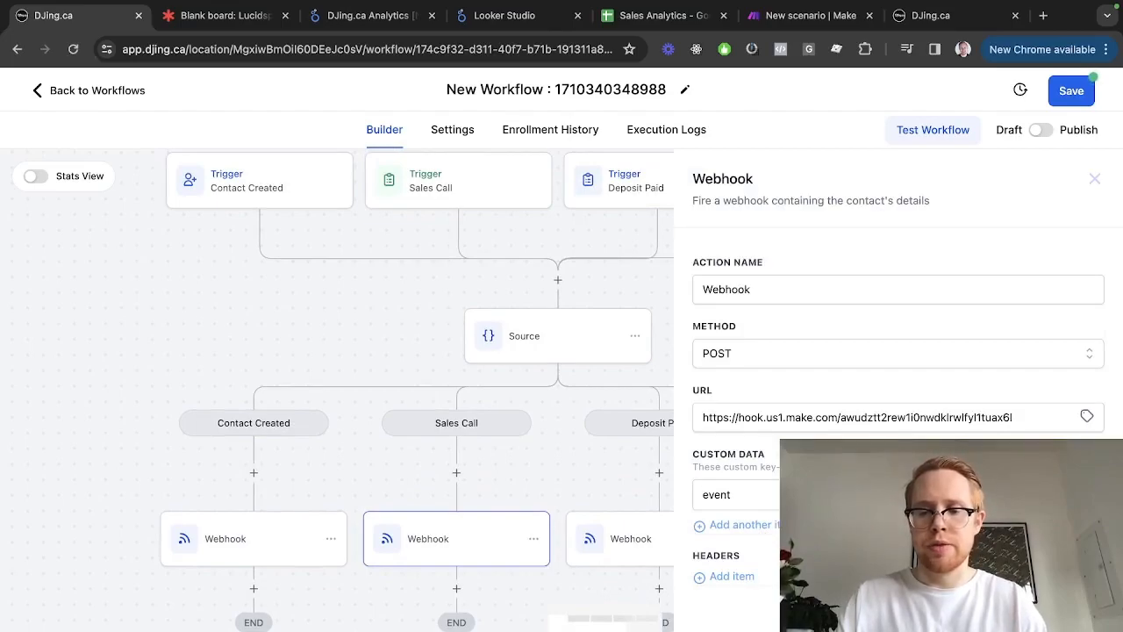
left_click(547, 518)
left_click(596, 530)
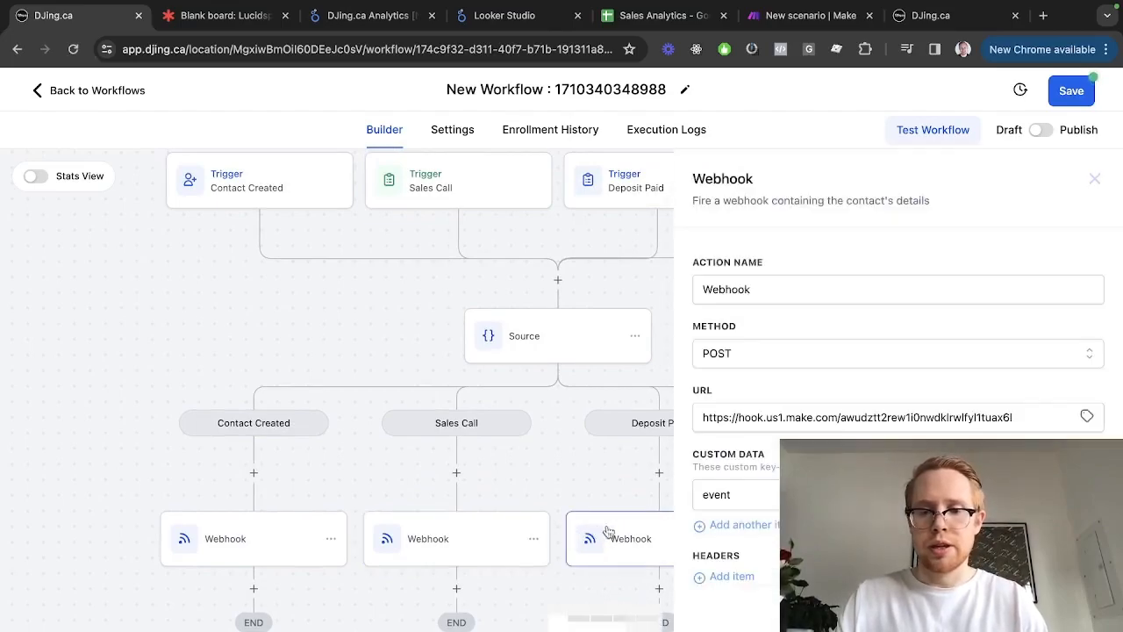
scroll(435, 474, "right", 5)
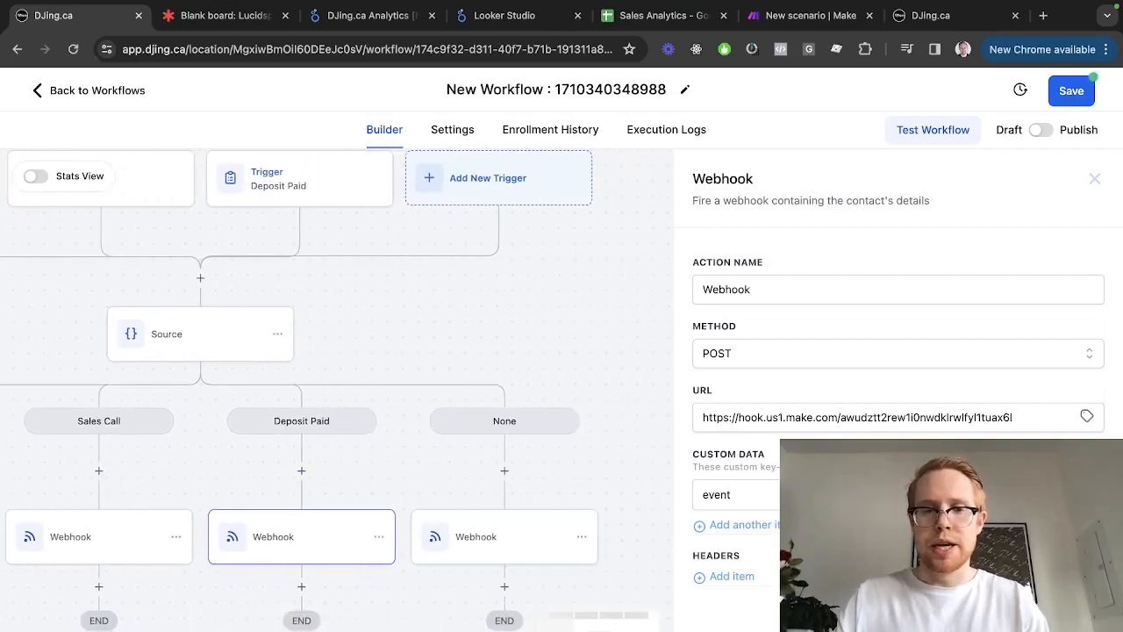
scroll(311, 278, "left", 2)
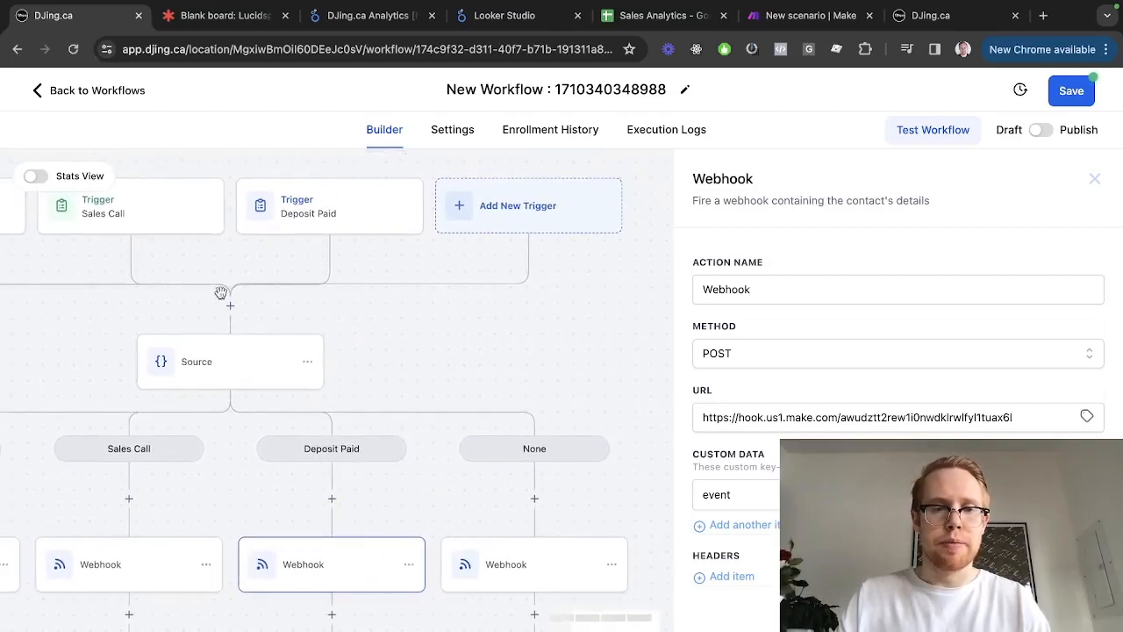
left_click(1058, 607)
Delete the stray Webhook copy under the None branch
scroll(602, 579, "down", 1)
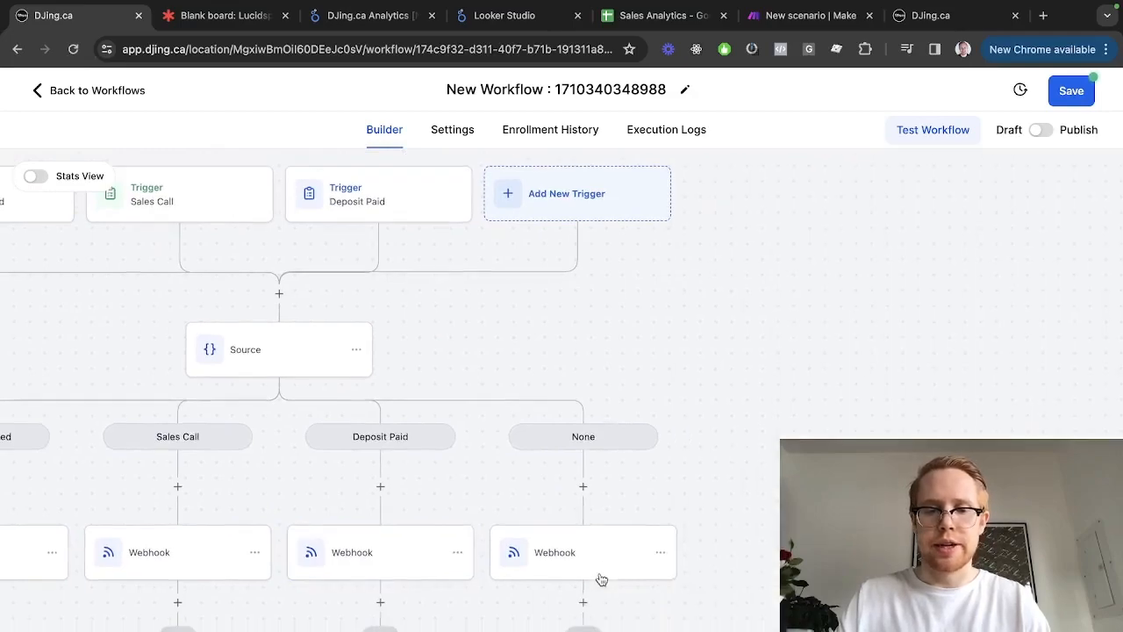
left_click(660, 511)
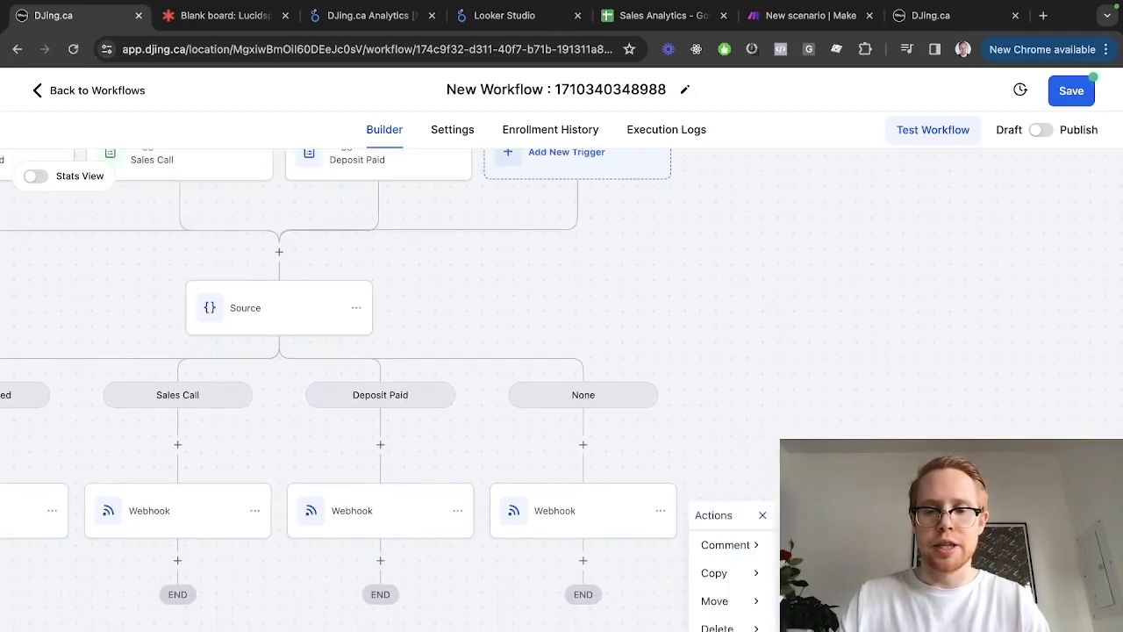
left_click(716, 627)
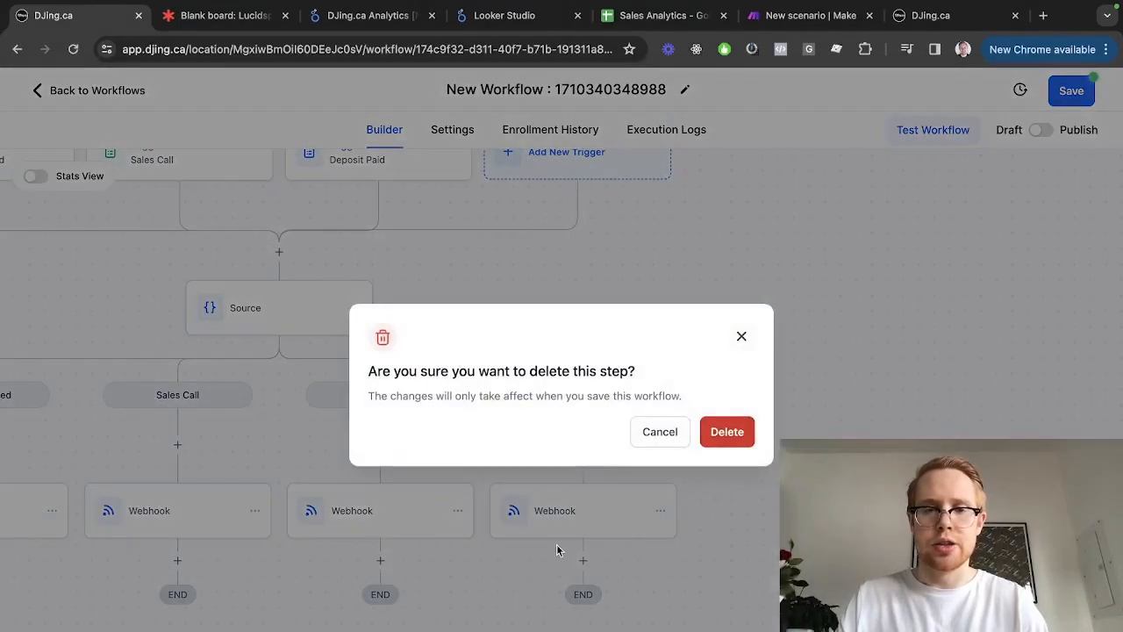
left_click(726, 434)
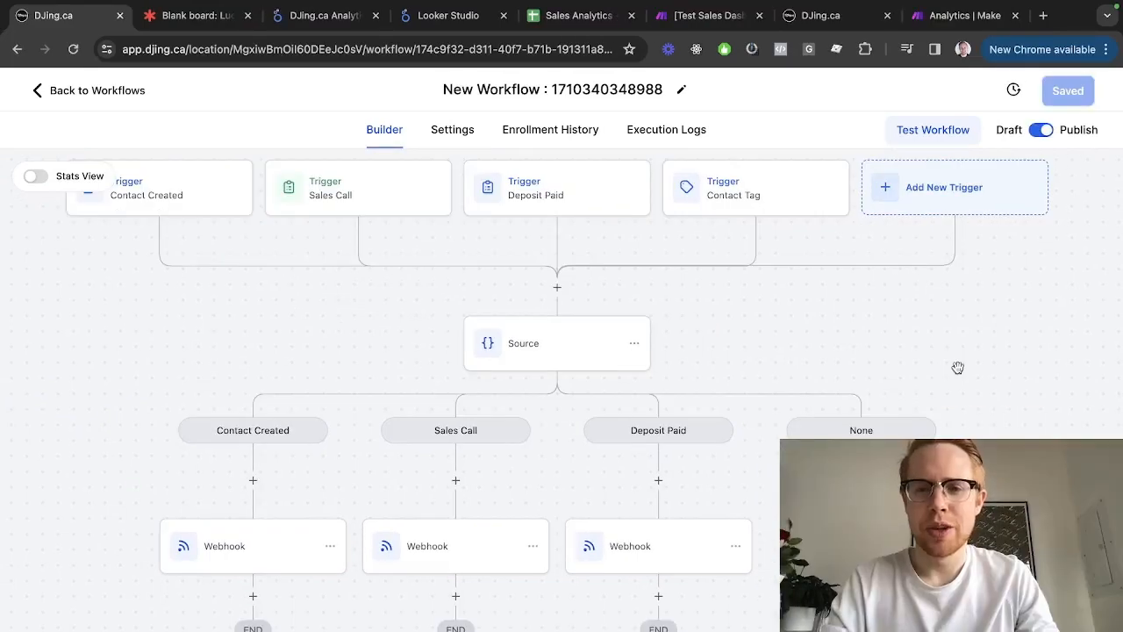
Review the Contact Tag trigger and the Source branch conditions
left_click(724, 198)
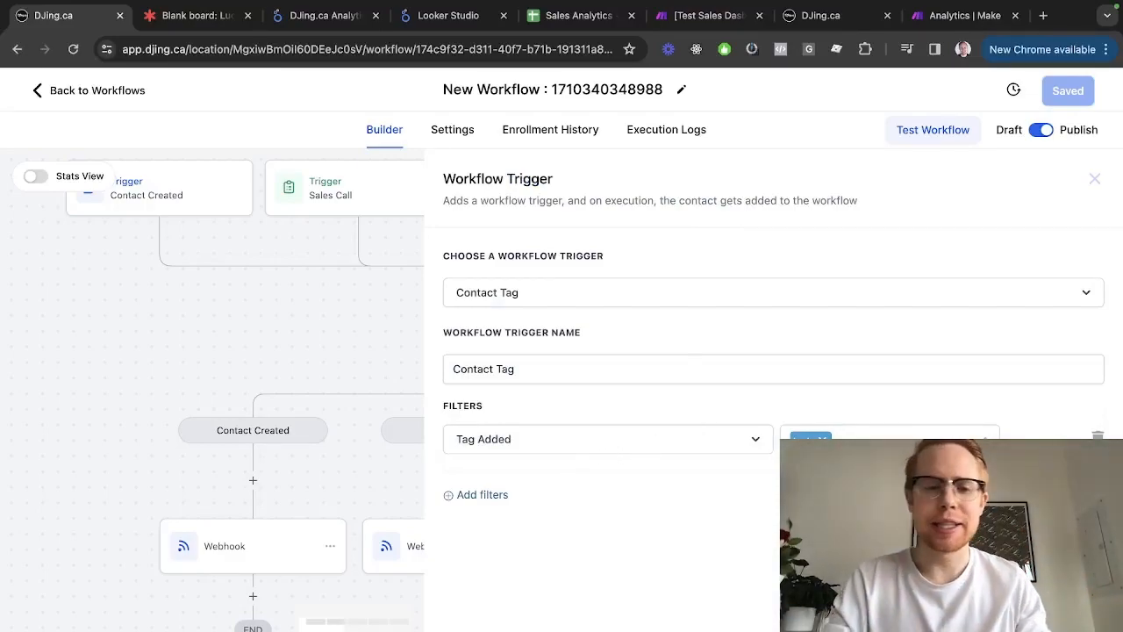
left_click(958, 607)
left_click(515, 360)
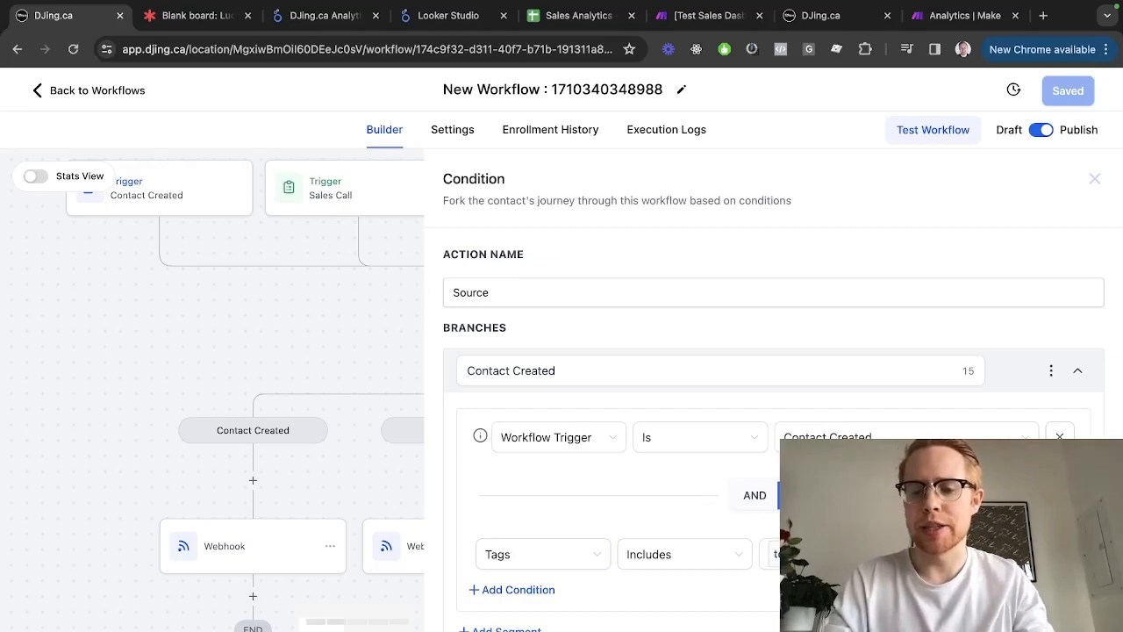
left_click(1094, 179)
Check the event values sent by the Contact Created, Sales Call and Deposit Paid webhooks
scroll(640, 495, "down", 1)
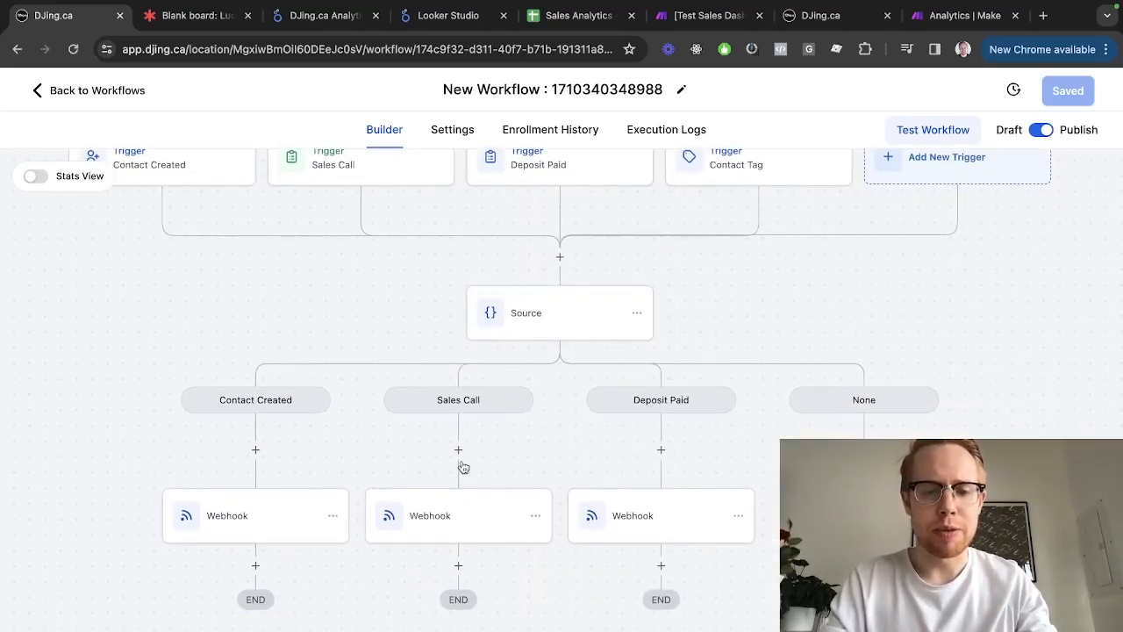
left_click(291, 517)
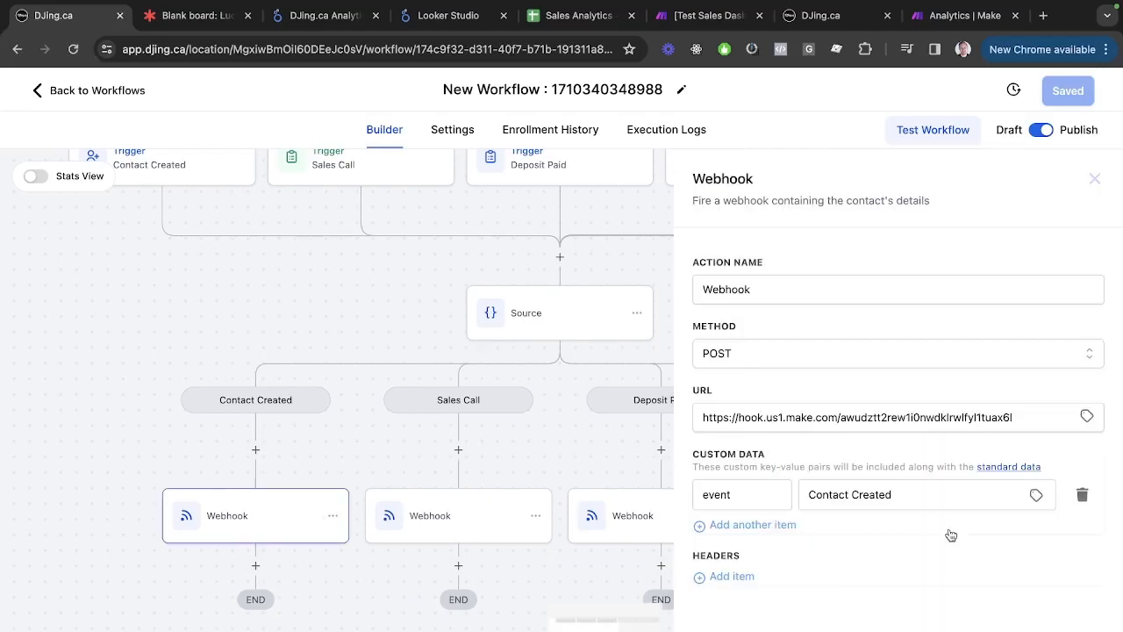
left_click(446, 516)
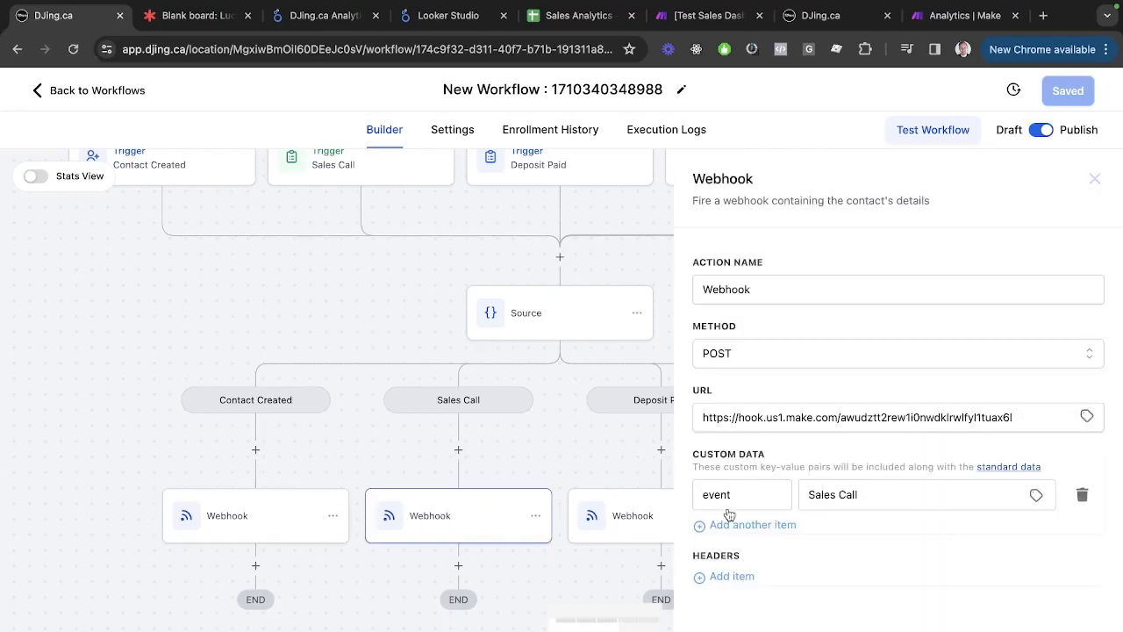
left_click(576, 526)
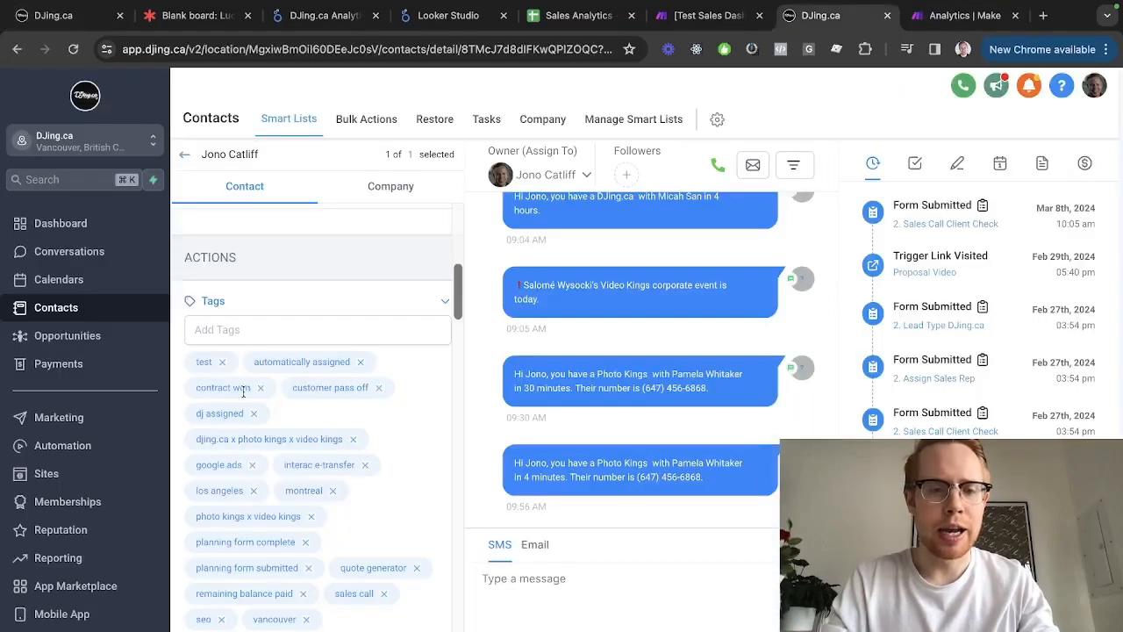
Remove and re-add the contact's test tag to fire the workflow, then return to Make
left_click(222, 361)
left_click(225, 327)
type("test")
left_click(252, 365)
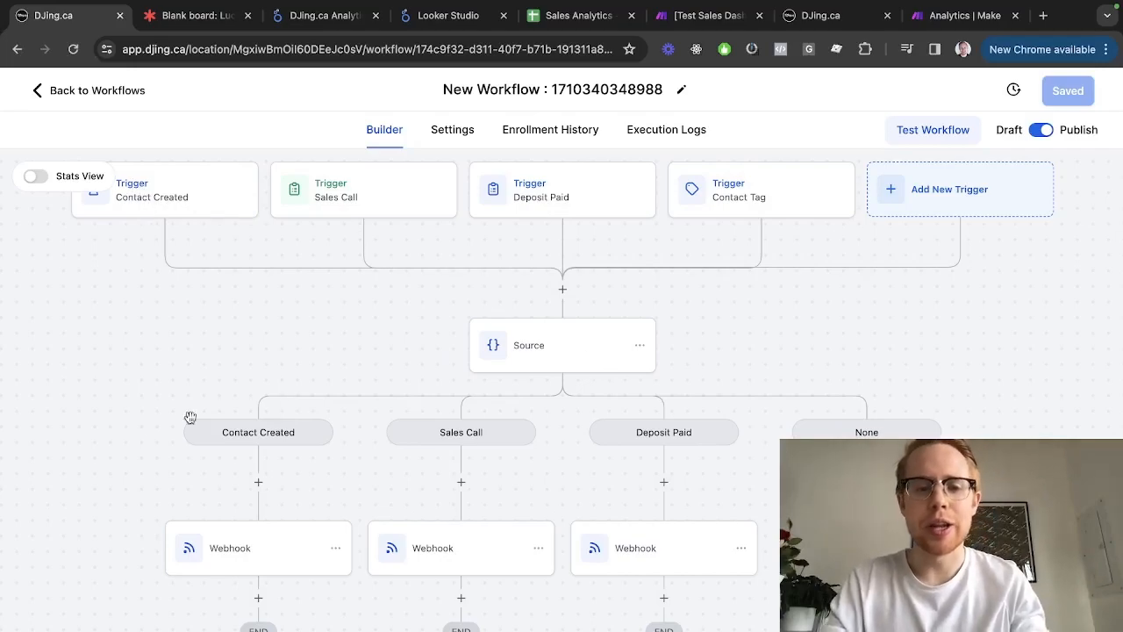
left_click(260, 552)
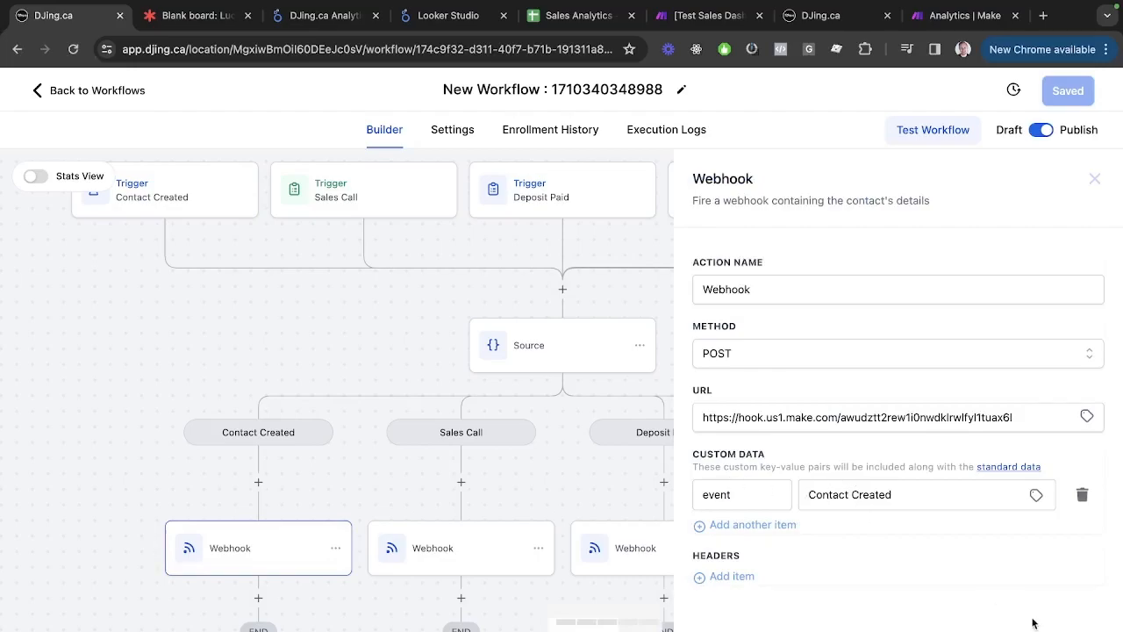
key("ctrl+shift+Tab")
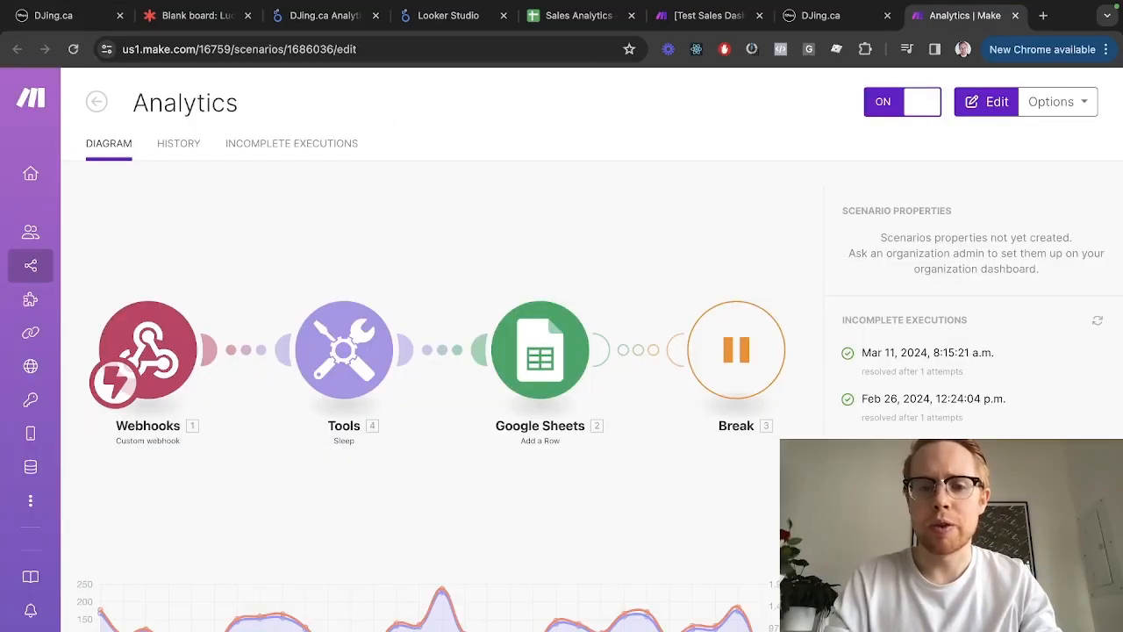
key("ctrl+shift+Tab")
key("ctrl+shift+Tab")
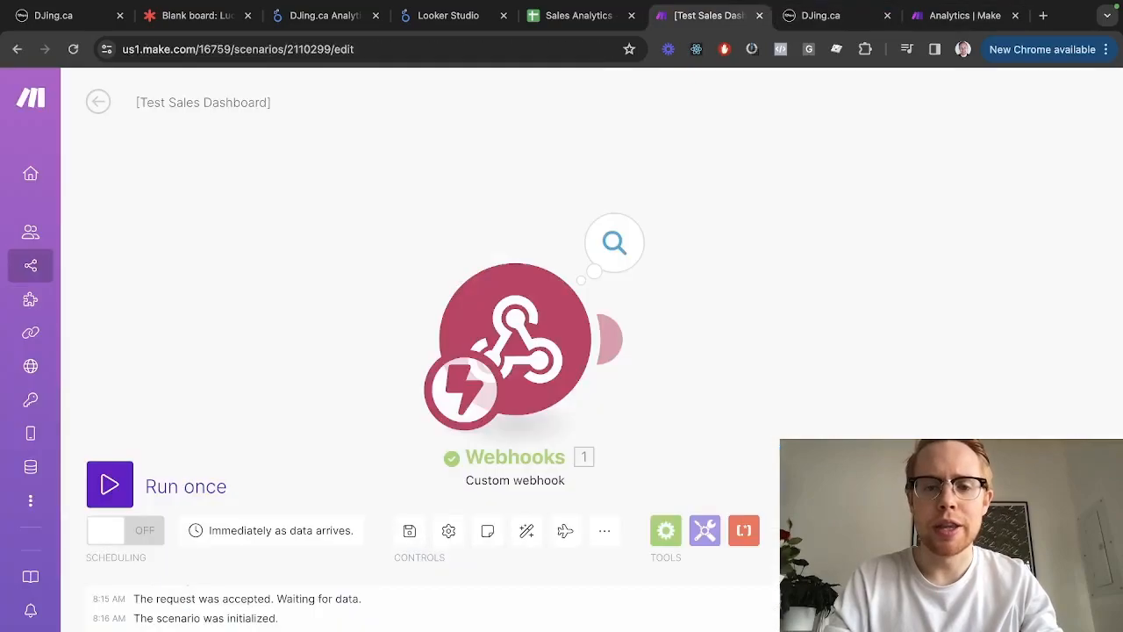
Inspect the contact bundle received by the Test Sales Dashboard webhook, then check the spreadsheet
left_click(612, 243)
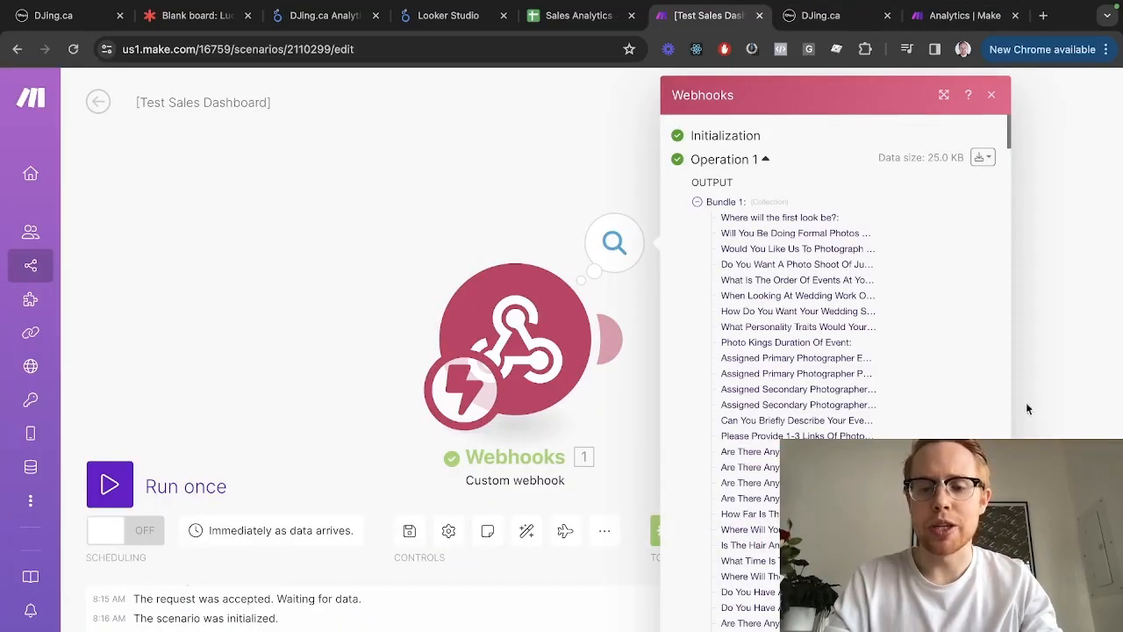
scroll(789, 350, "down", 15)
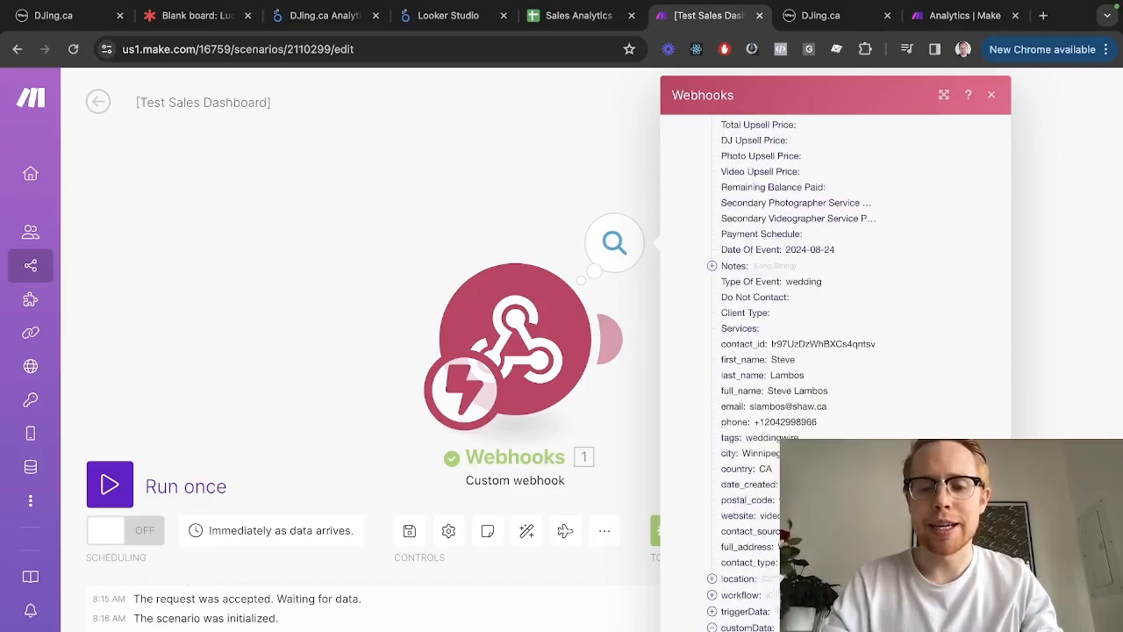
scroll(833, 351, "down", 1)
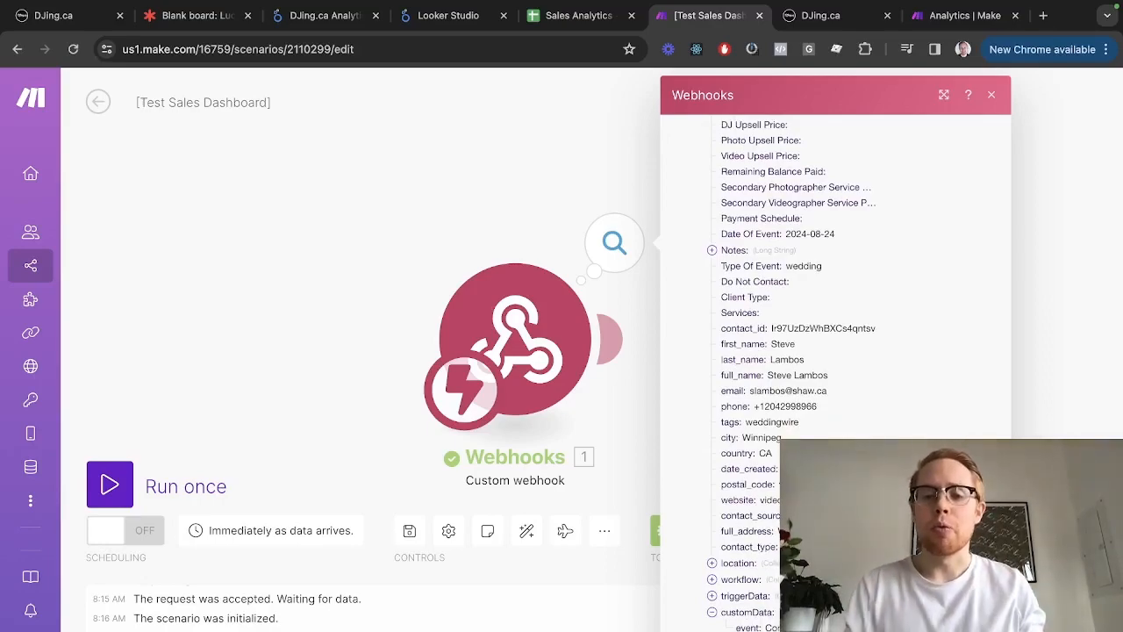
left_click(351, 288)
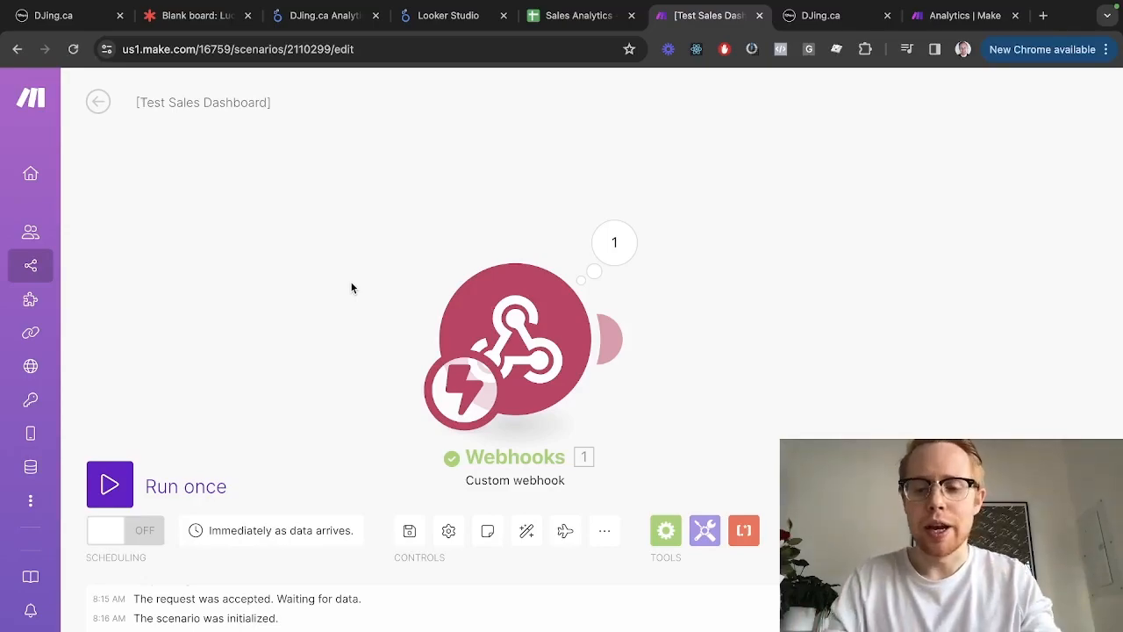
key("ctrl+shift+Tab")
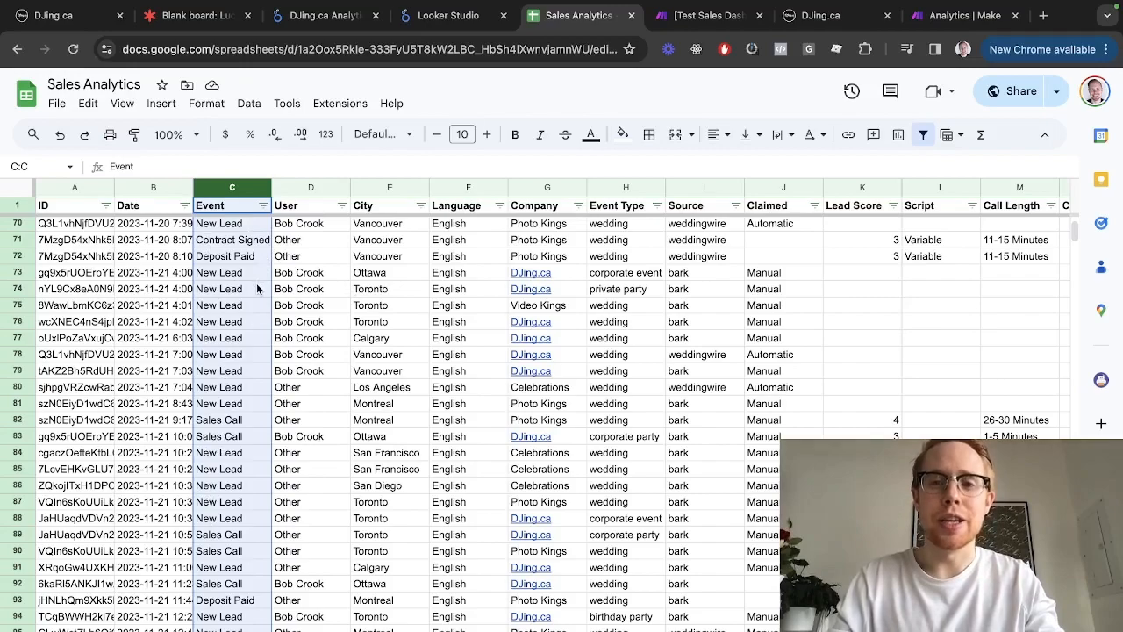
key("ctrl+Tab")
key("ctrl+Tab")
key("ctrl+Tab")
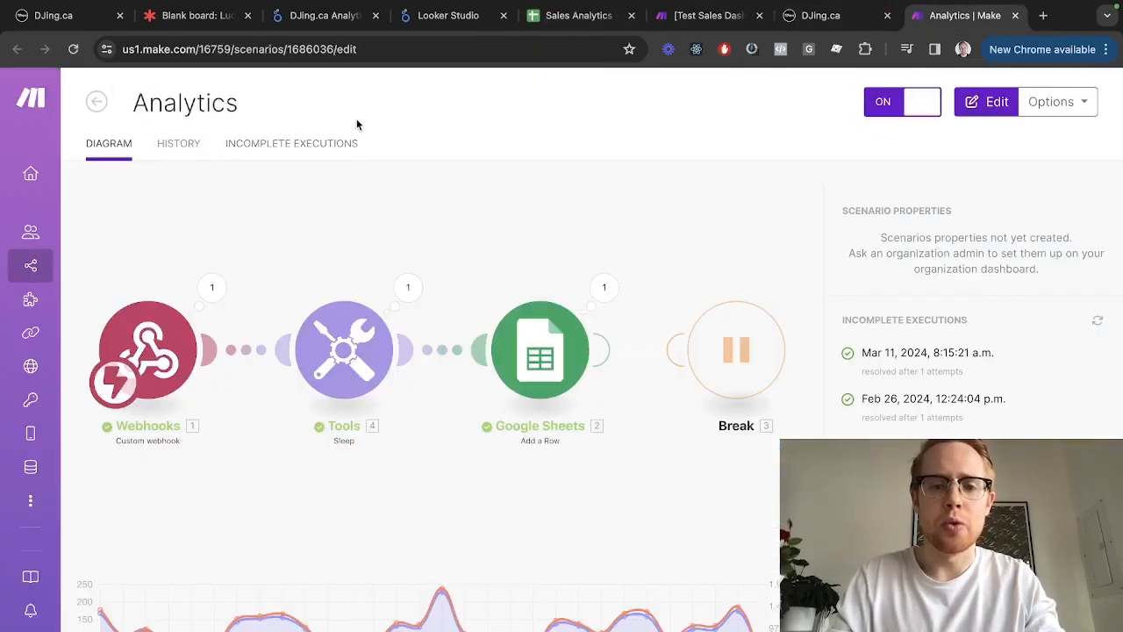
Review the Add a Row Values mappings: ID to contact_id, Date to formatDate(now), Event to customData event
left_click(516, 300)
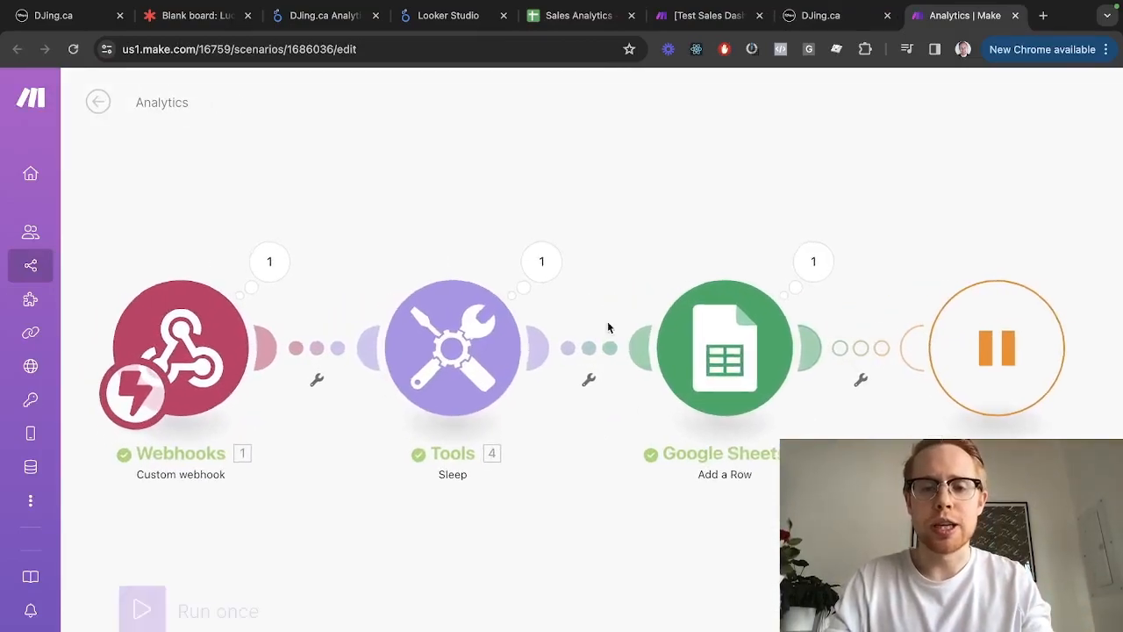
left_click(717, 342)
scroll(894, 432, "down", 3)
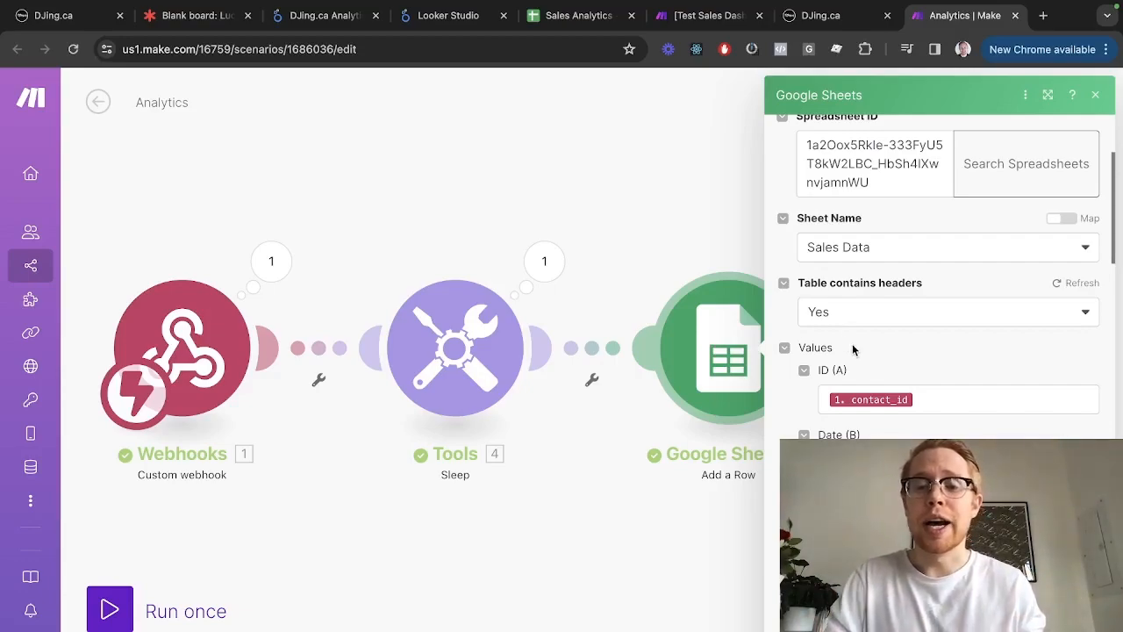
left_click(692, 267)
left_click(744, 353)
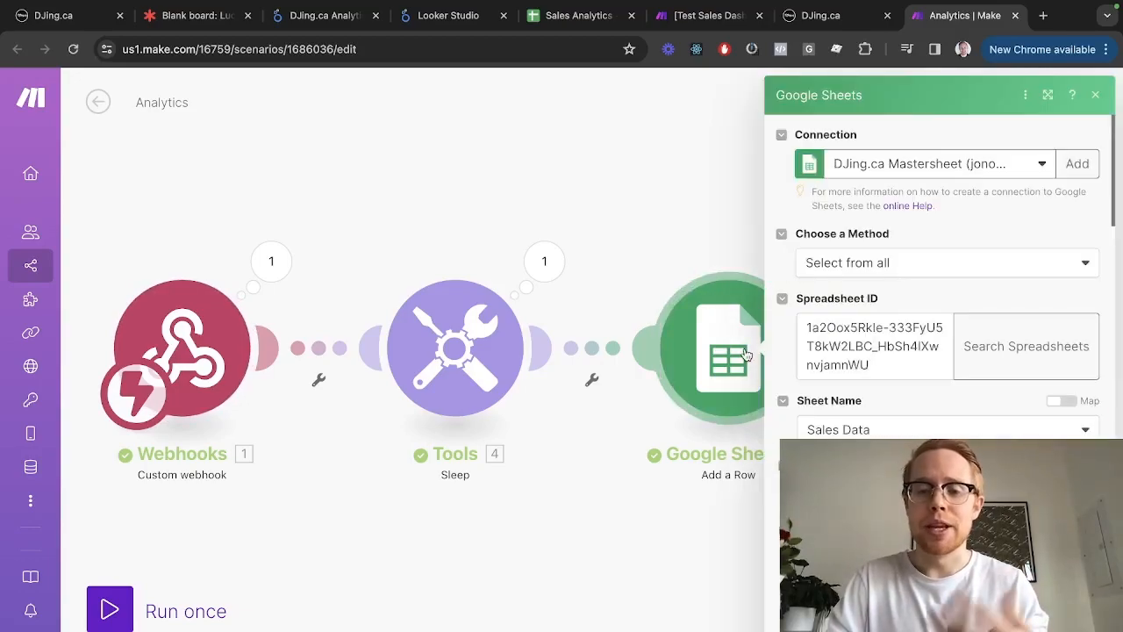
scroll(776, 403, "down", 2)
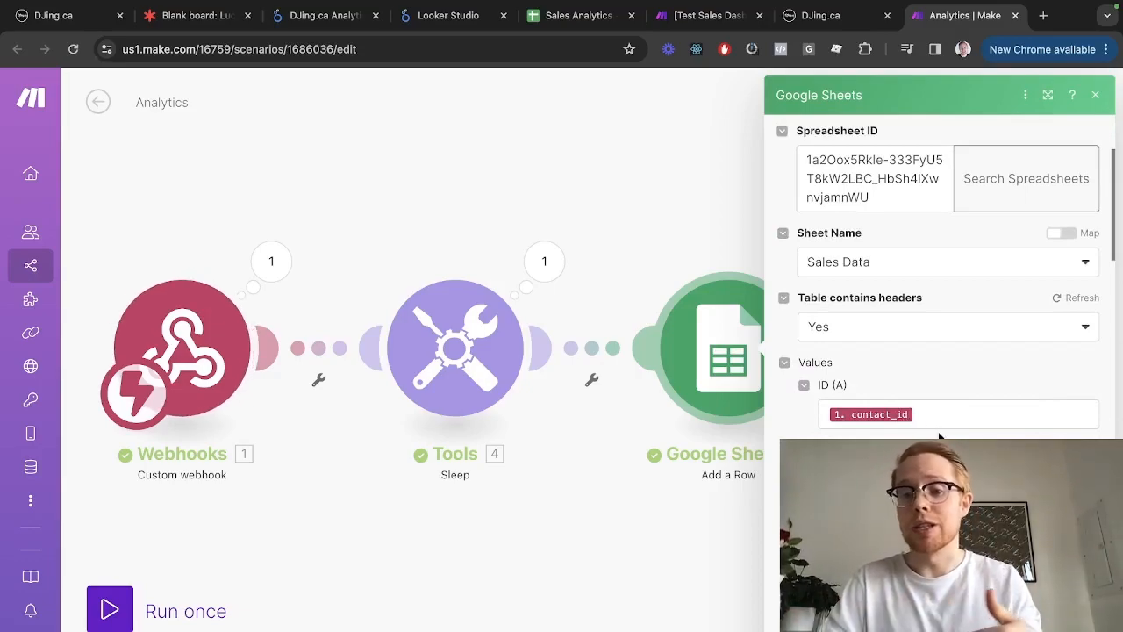
scroll(921, 412, "down", 3)
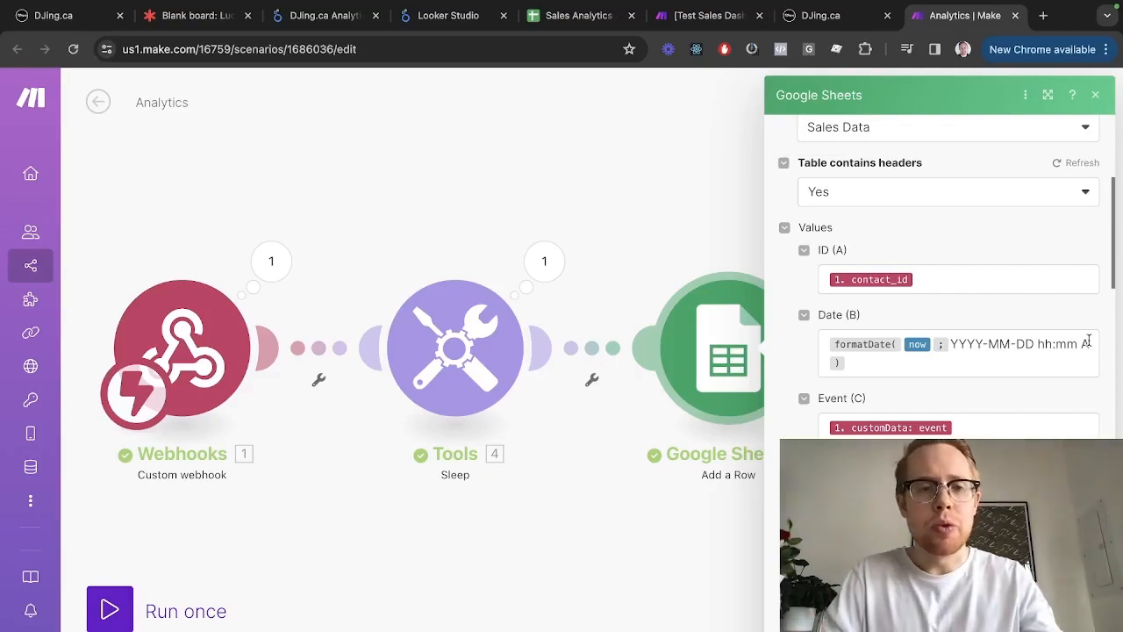
key("super+3")
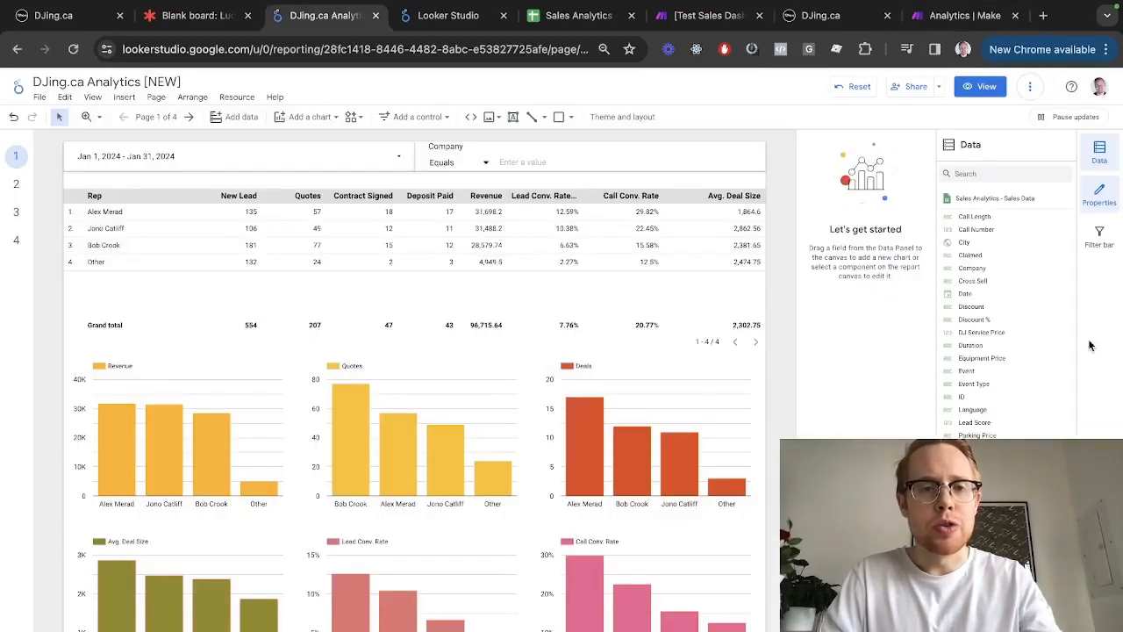
Look over page 2's pie charts of lead sources, weekdays and hours
left_click(15, 184)
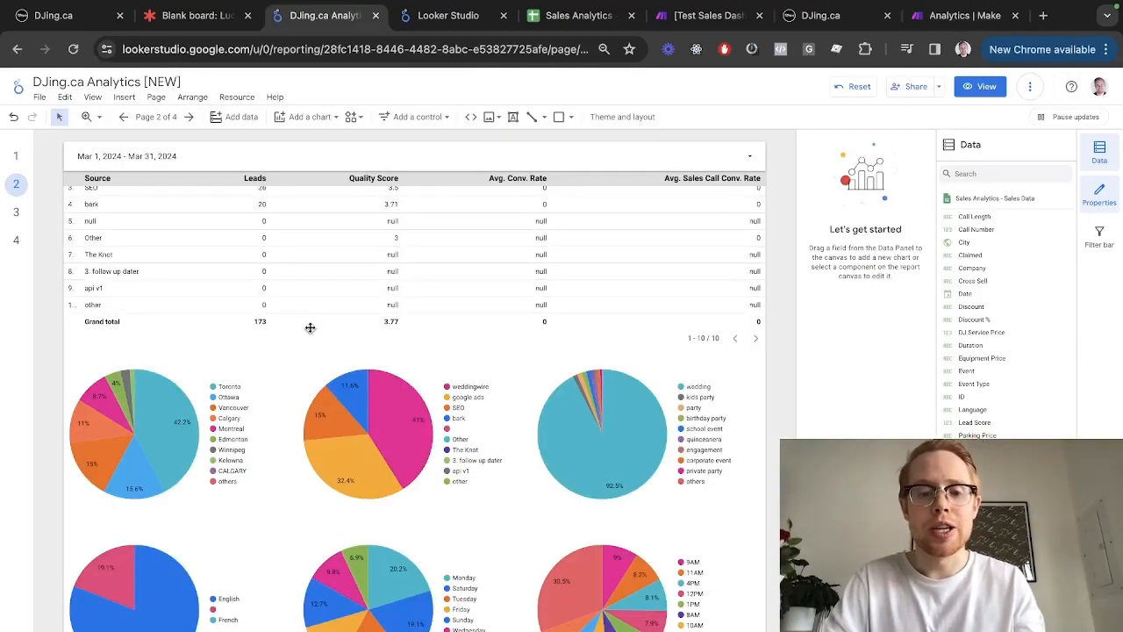
scroll(500, 581, "down", 3)
scroll(471, 539, "up", 5)
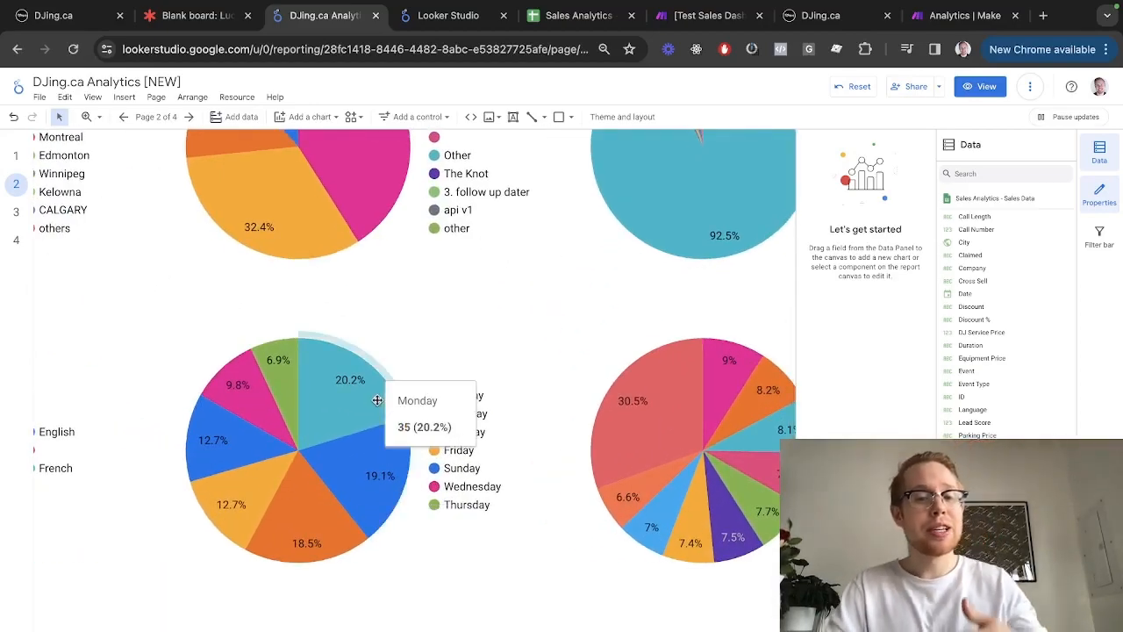
scroll(693, 441, "right", 3)
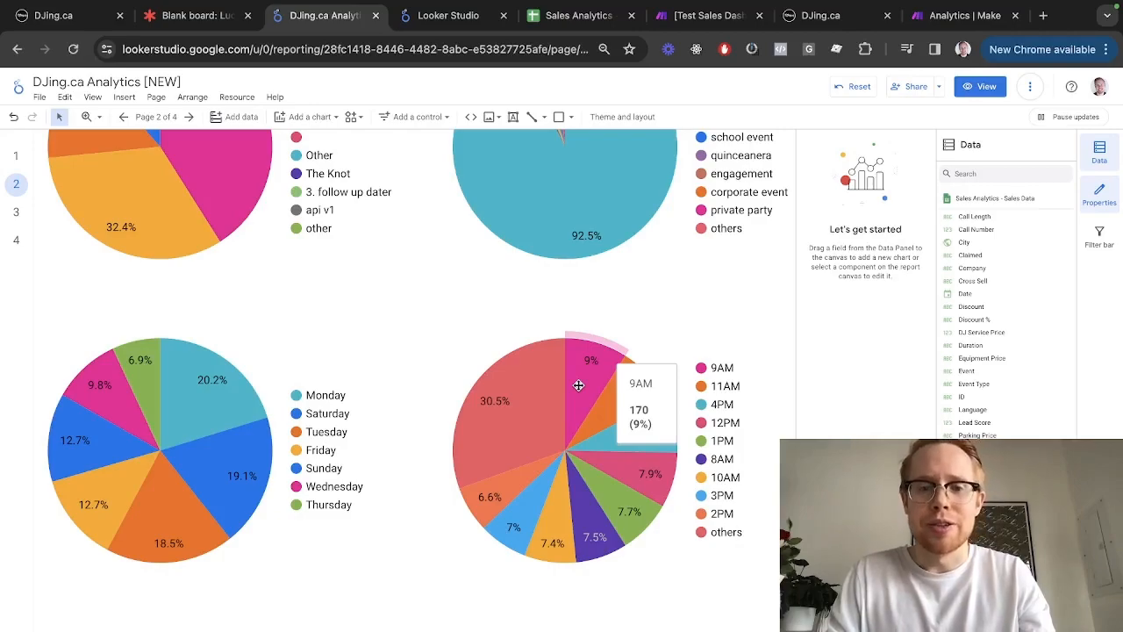
key("ctrl+Tab")
key("ctrl+Tab")
key("ctrl+Tab")
key("ctrl+Tab")
key("ctrl+Tab")
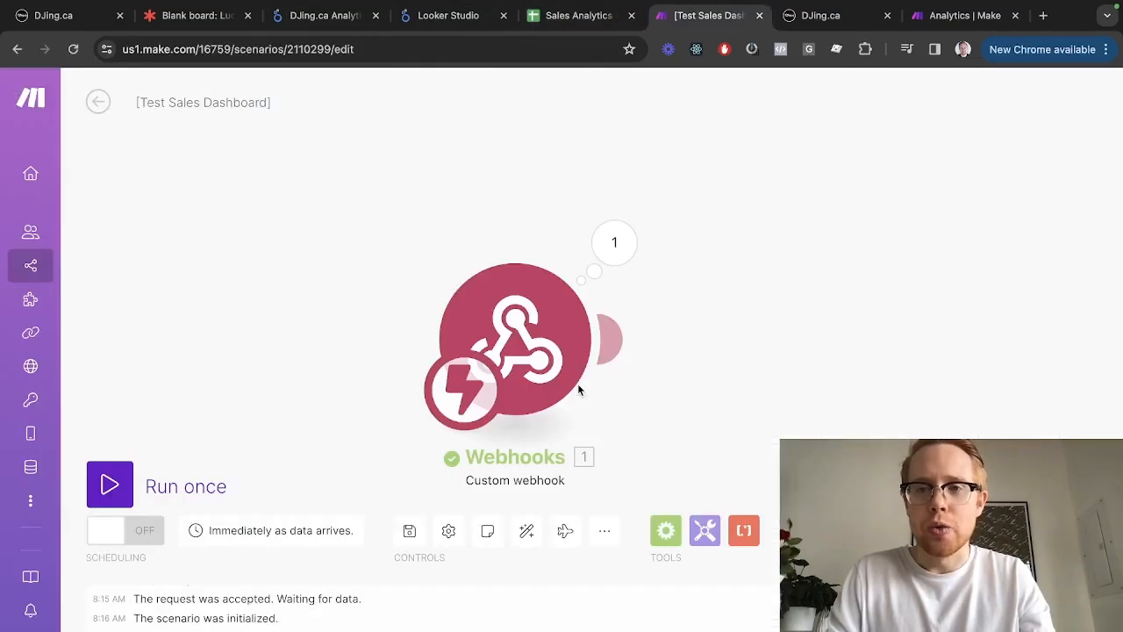
Scroll the Google Sheets Values fields from User (D) down to Discount % (AC), then close the panel
scroll(881, 365, "down", 1)
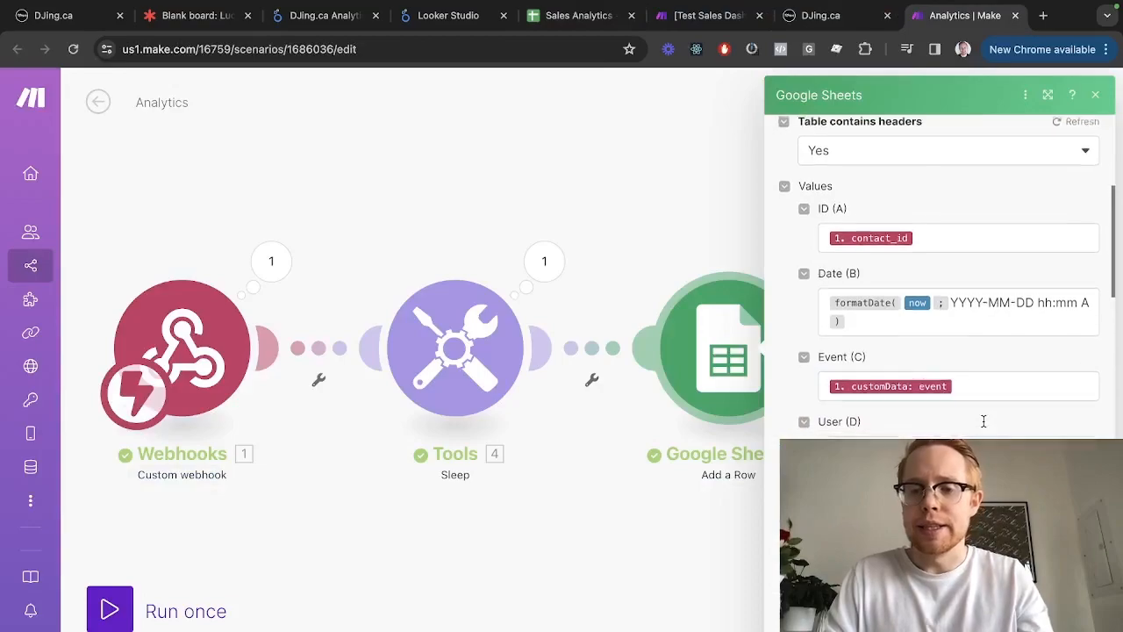
double_click(827, 410)
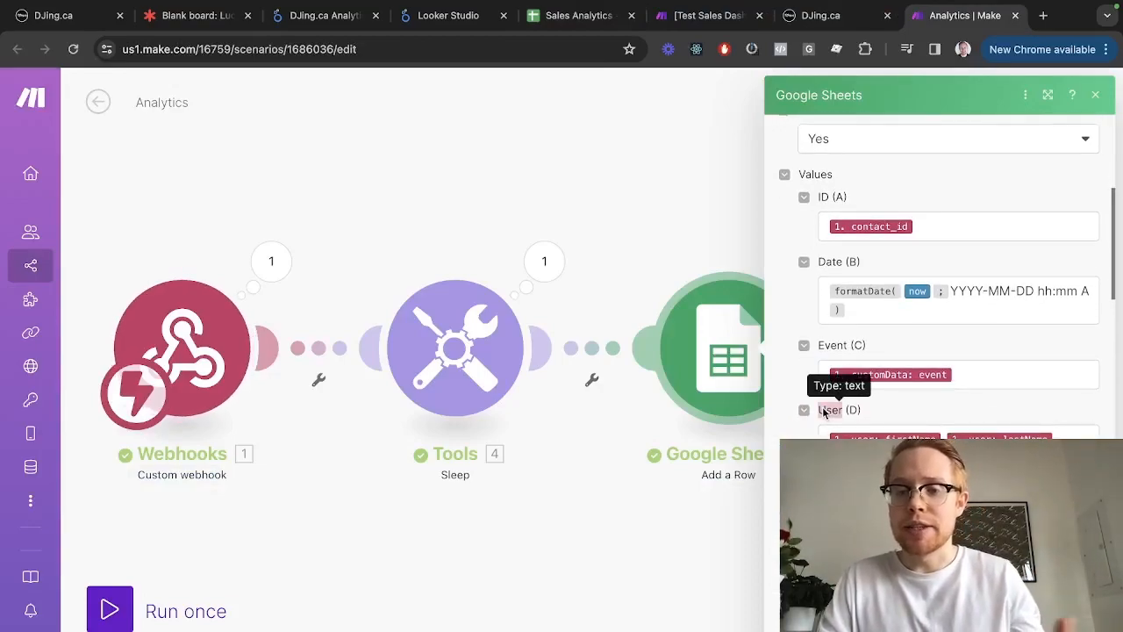
scroll(842, 395, "down", 1)
scroll(855, 429, "down", 4)
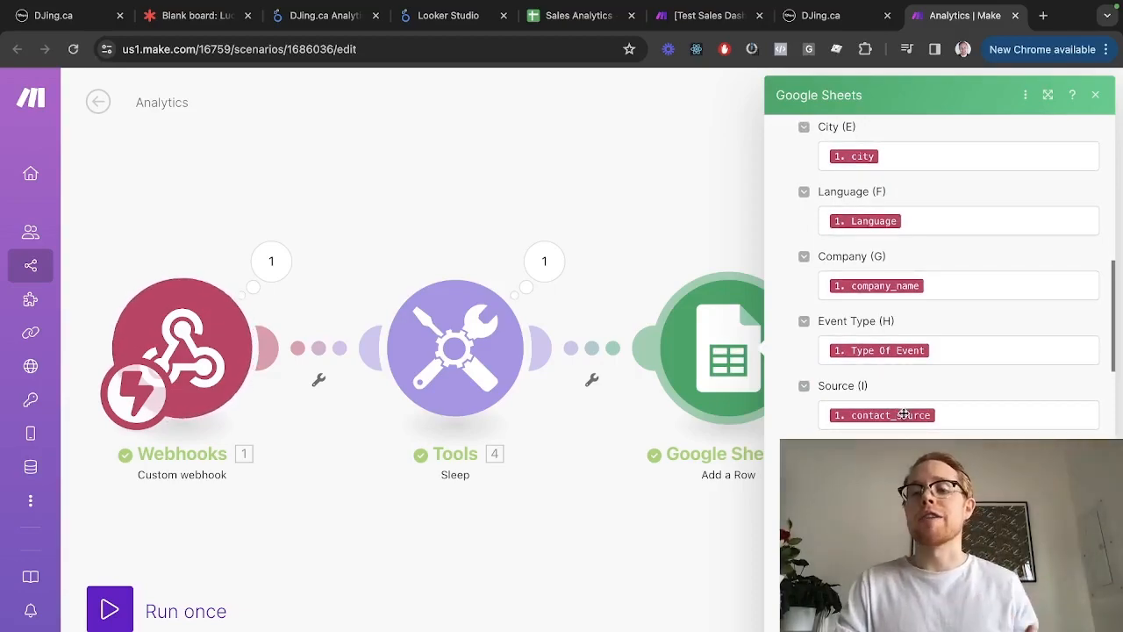
scroll(1040, 420, "down", 3)
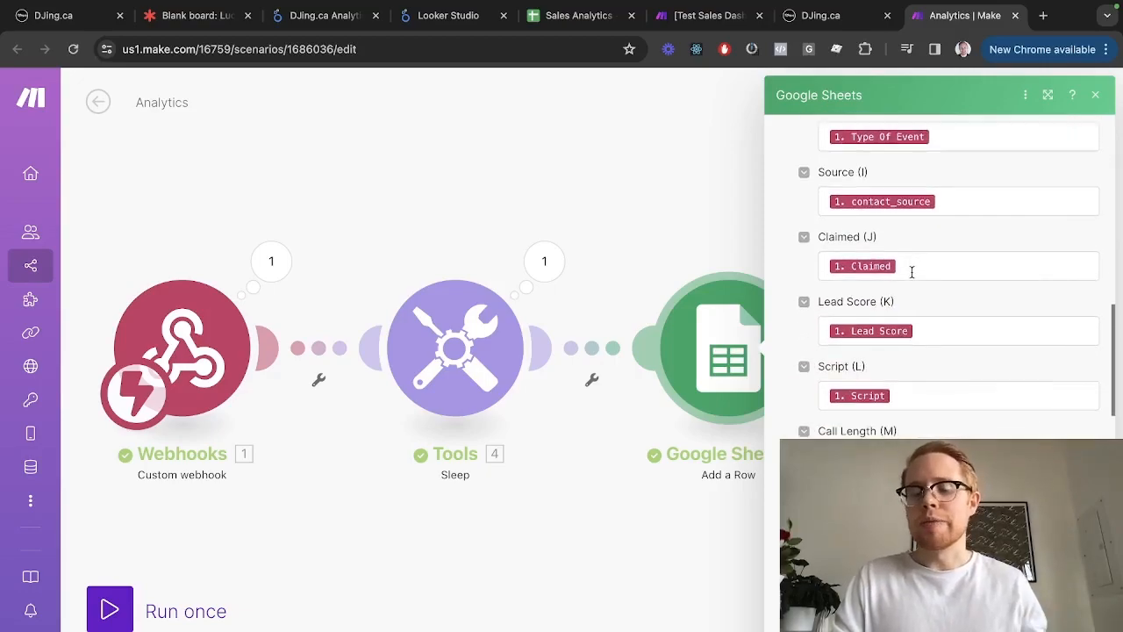
scroll(911, 271, "down", 1)
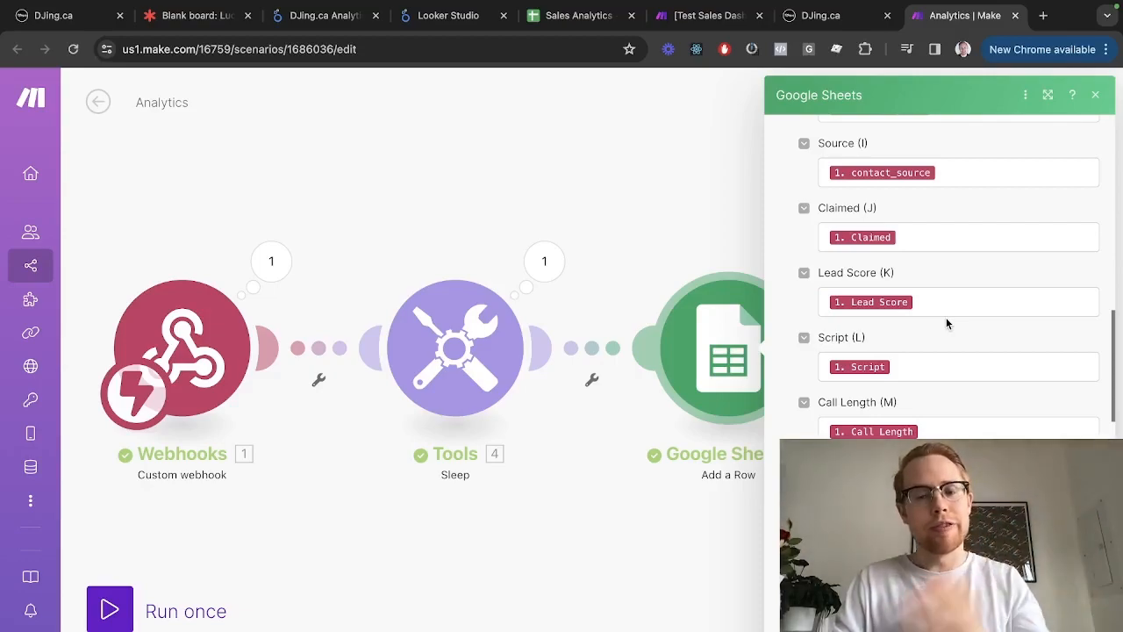
scroll(946, 324, "down", 2)
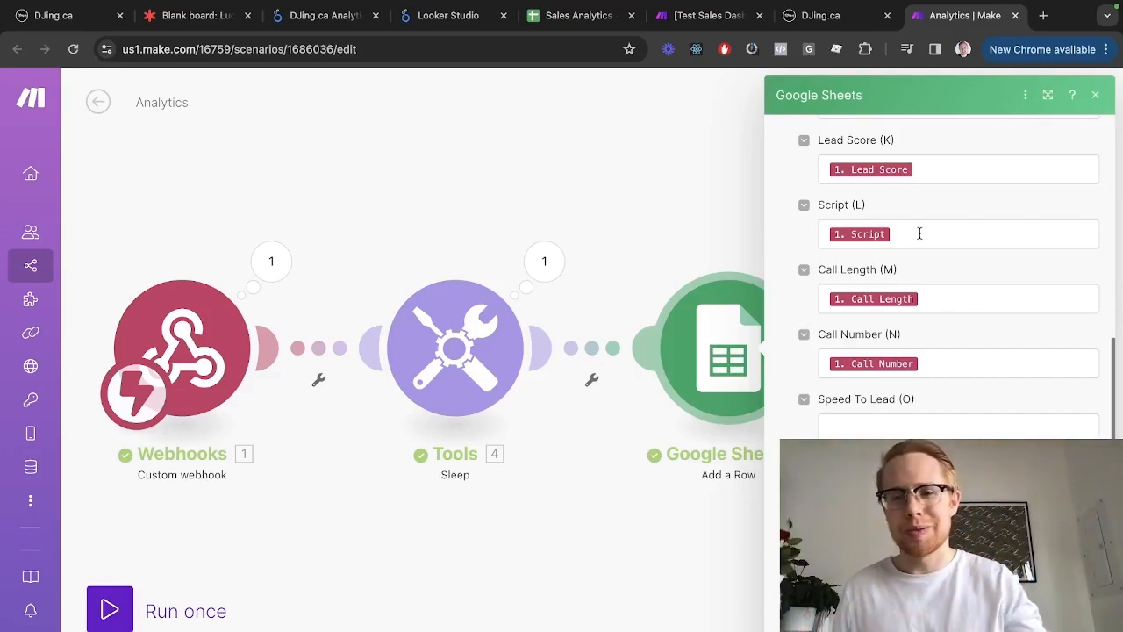
scroll(926, 233, "down", 1)
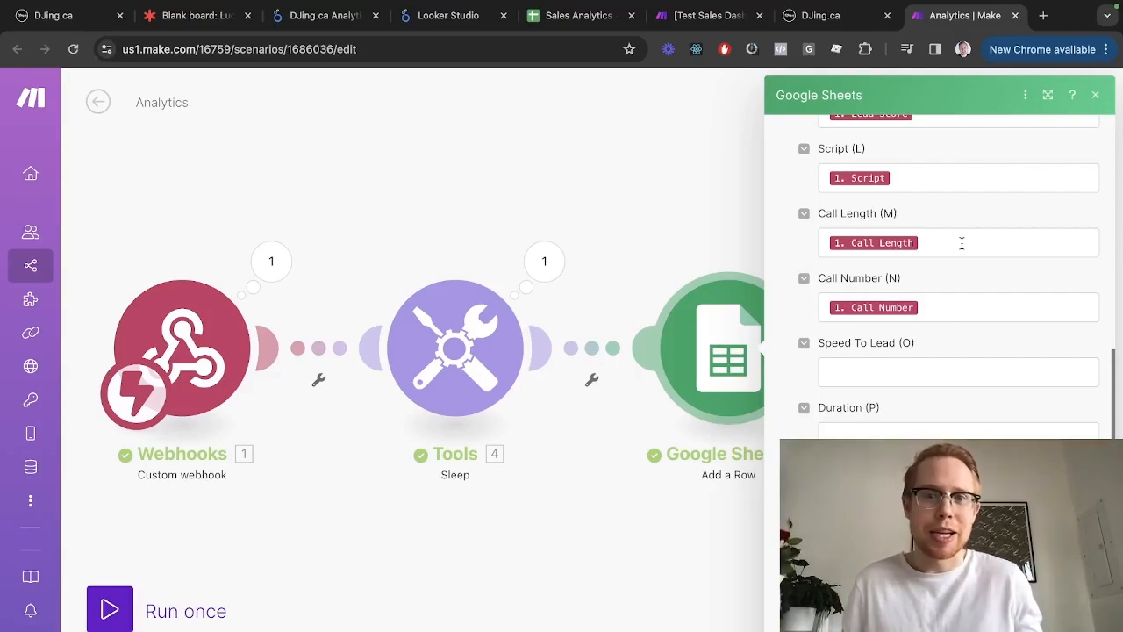
scroll(962, 243, "down", 2)
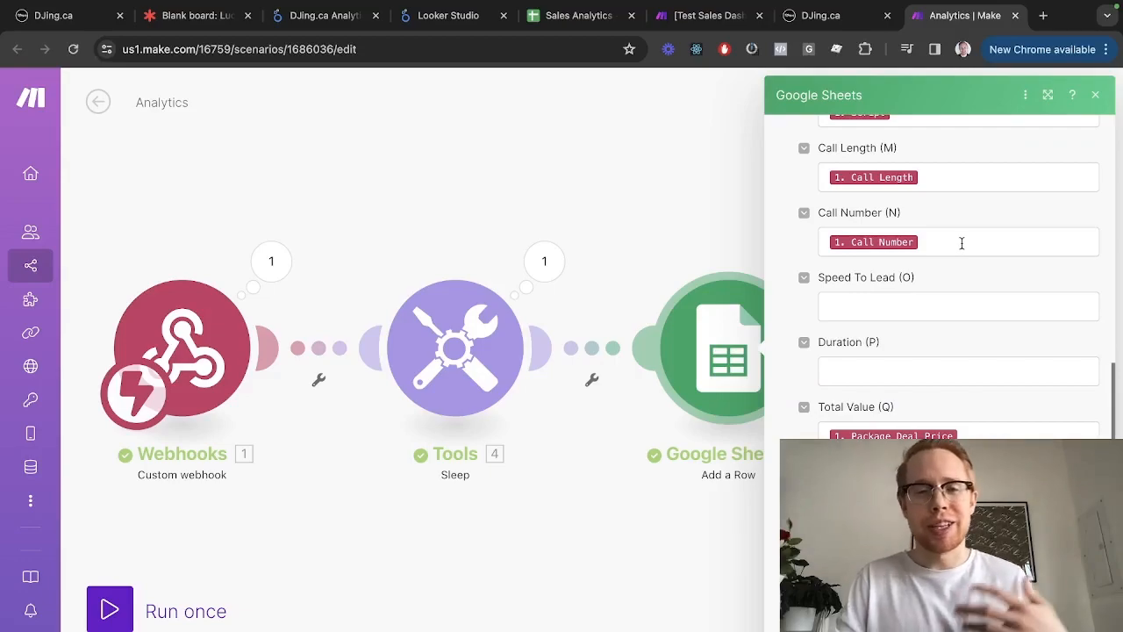
scroll(962, 243, "down", 5)
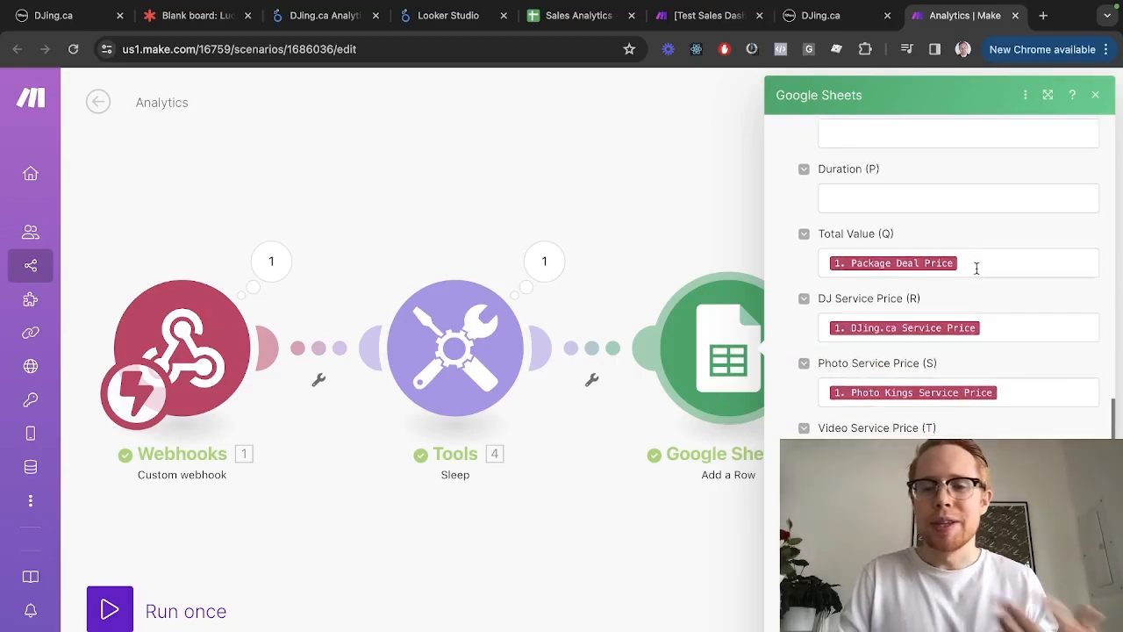
scroll(976, 269, "down", 8)
scroll(976, 268, "up", 5)
scroll(976, 268, "up", 1)
scroll(894, 359, "down", 6)
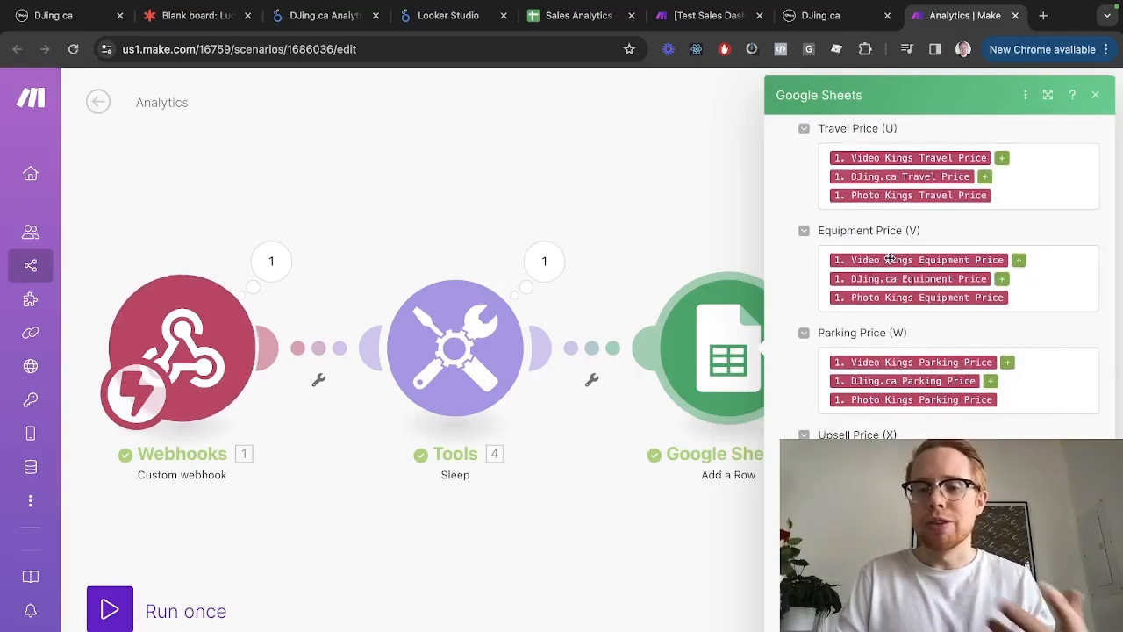
scroll(889, 353, "up", 3)
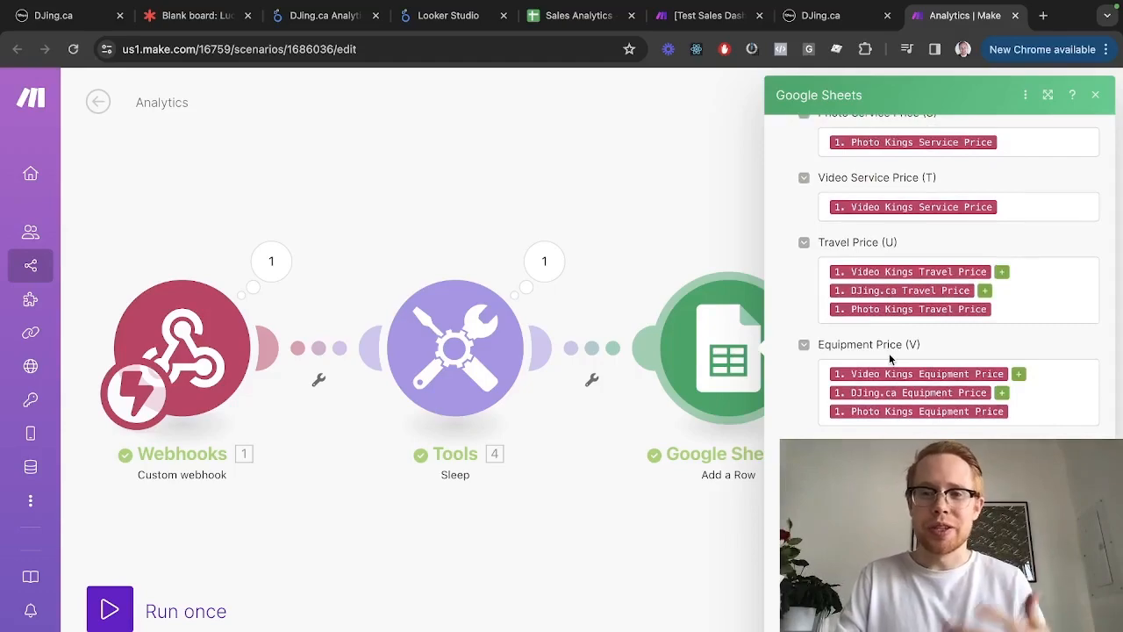
scroll(890, 358, "up", 2)
scroll(890, 355, "down", 5)
scroll(890, 353, "down", 6)
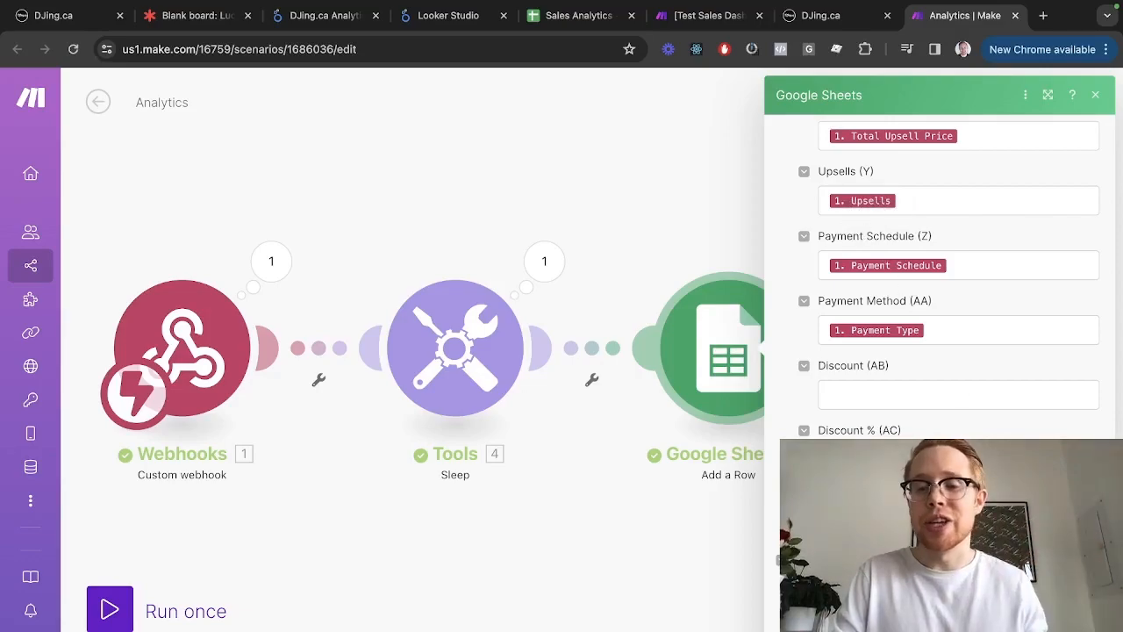
key("Escape")
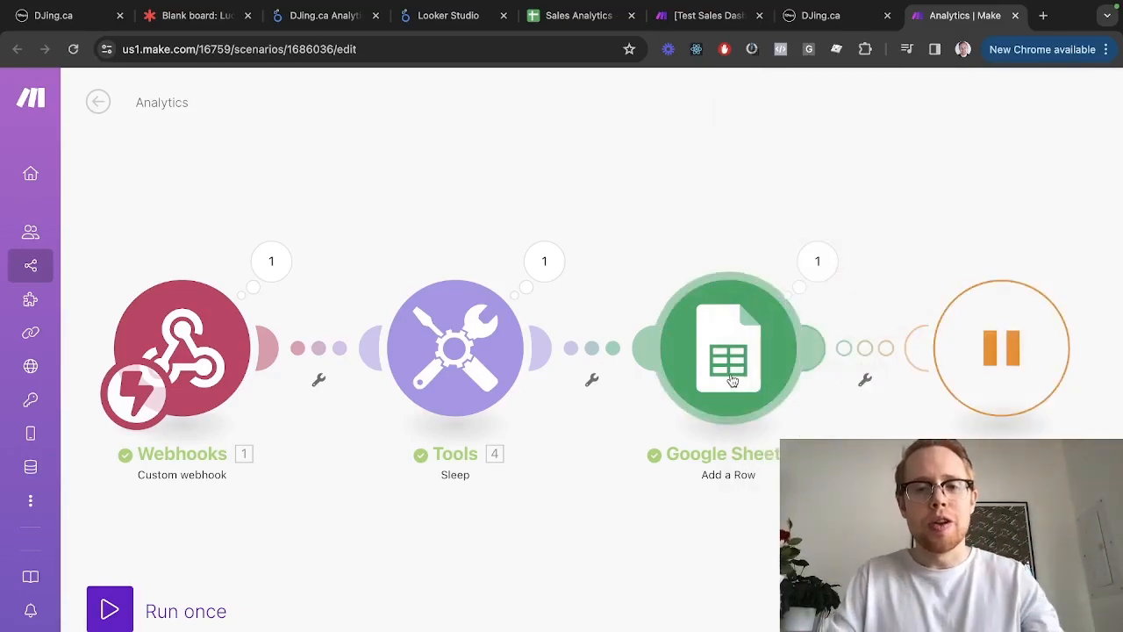
Glance at the Make-filled Sales Analytics rows and report page 1, ending on the Looker Studio home page
key("ctrl+shift+Tab")
key("ctrl+shift+Tab")
key("ctrl+shift+Tab")
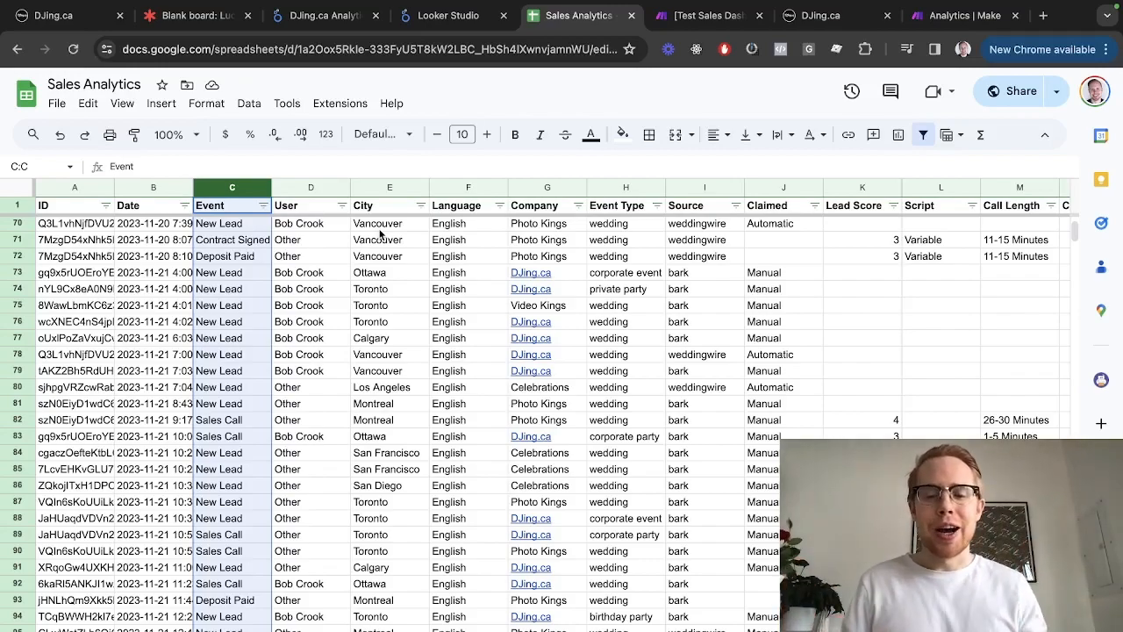
key("ctrl+shift+Tab")
key("ctrl+shift+Tab")
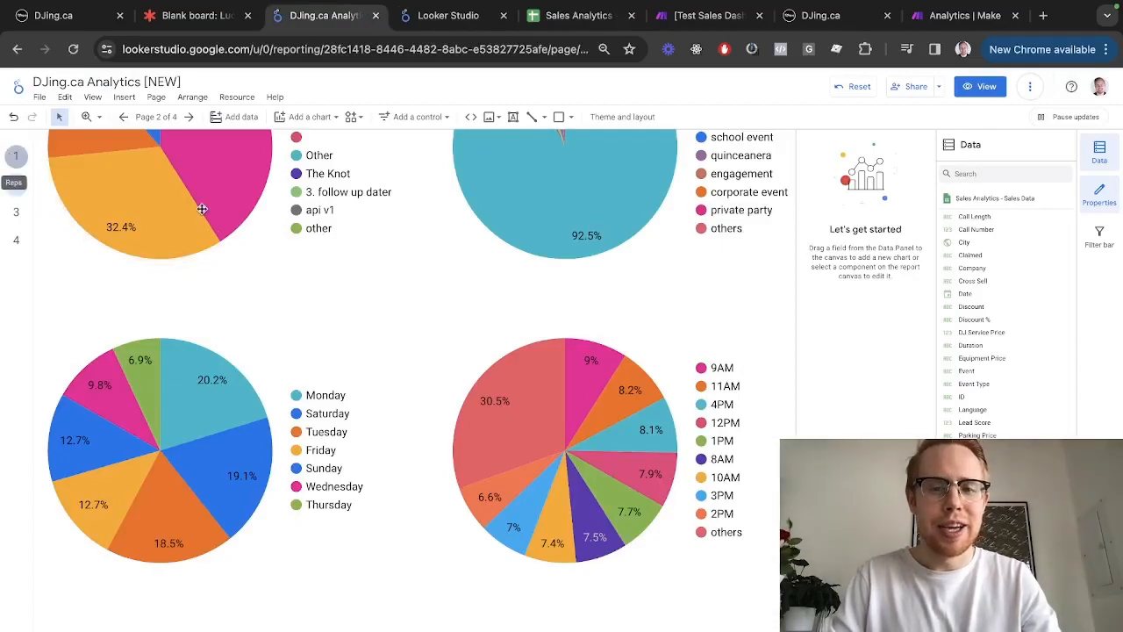
left_click(16, 155)
scroll(289, 276, "up", 3)
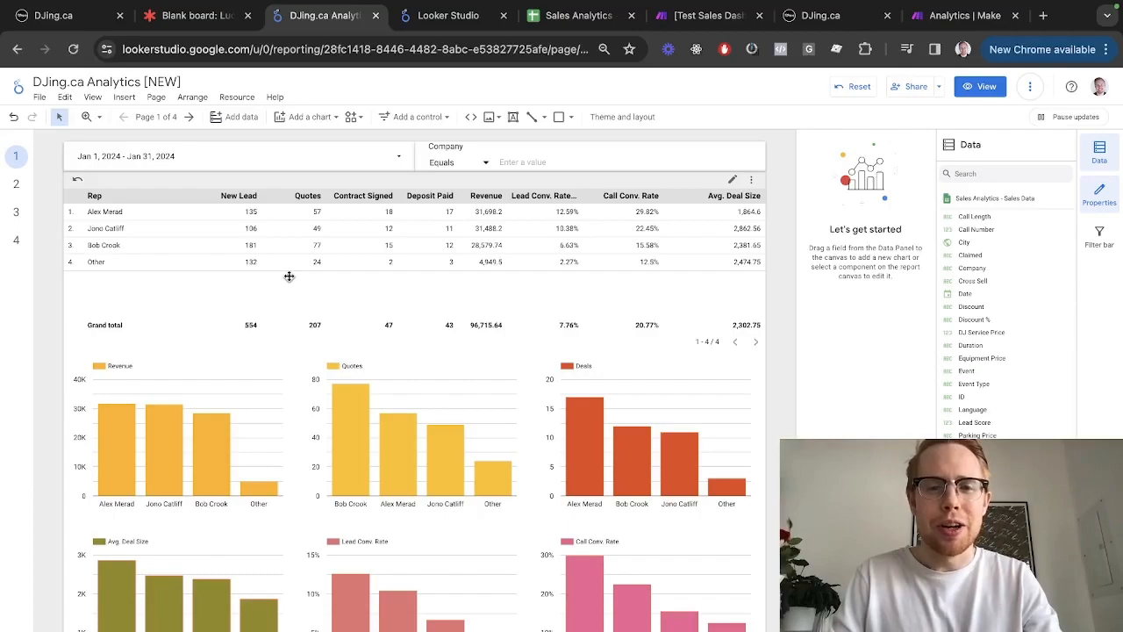
key("ctrl+Tab")
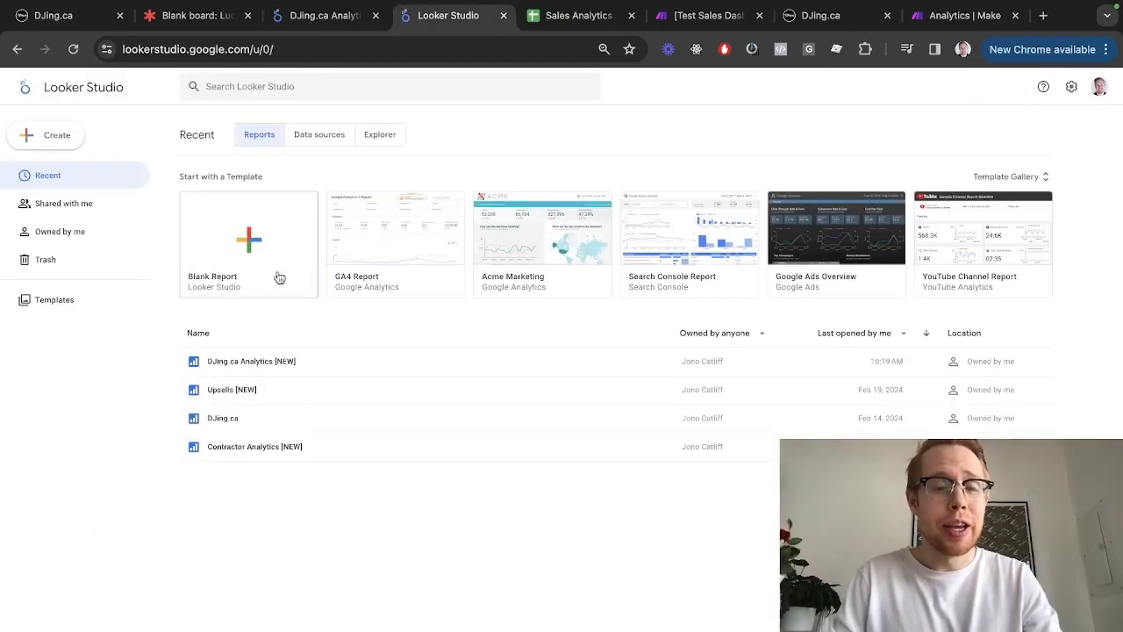
Start a blank report using the Sales Analytics Google Sheet as its data source
left_click(254, 268)
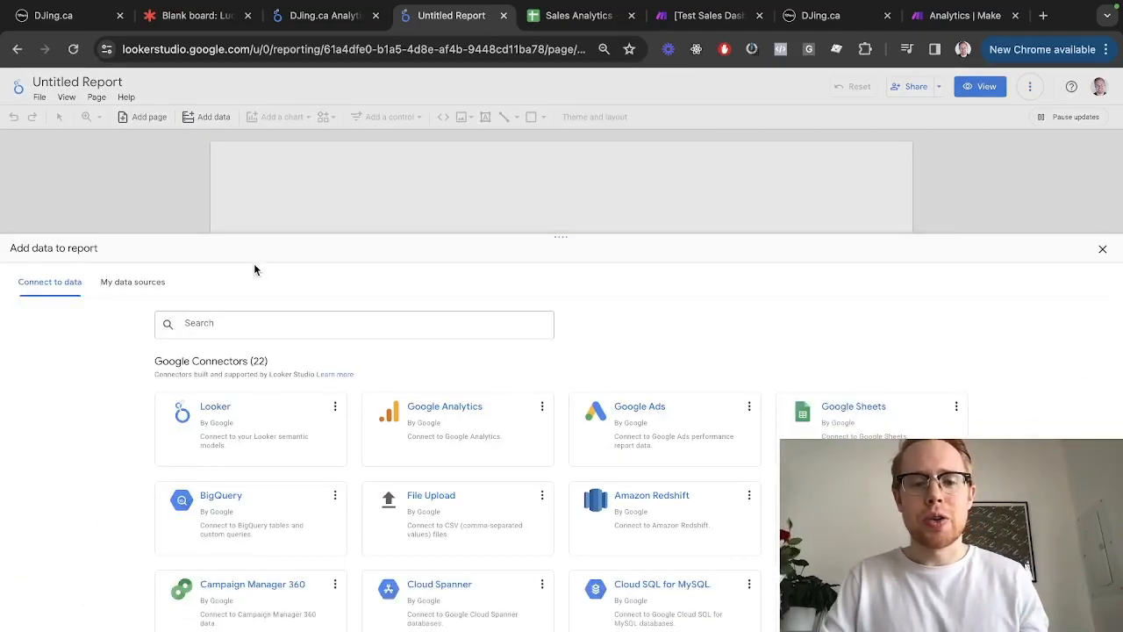
left_click(835, 424)
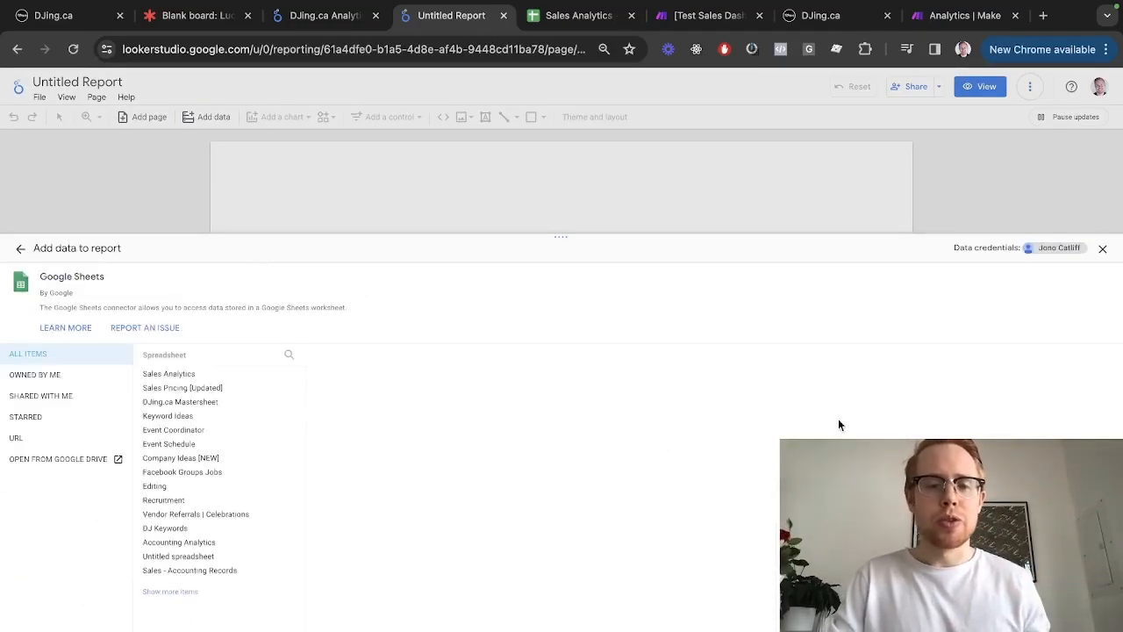
left_click(200, 376)
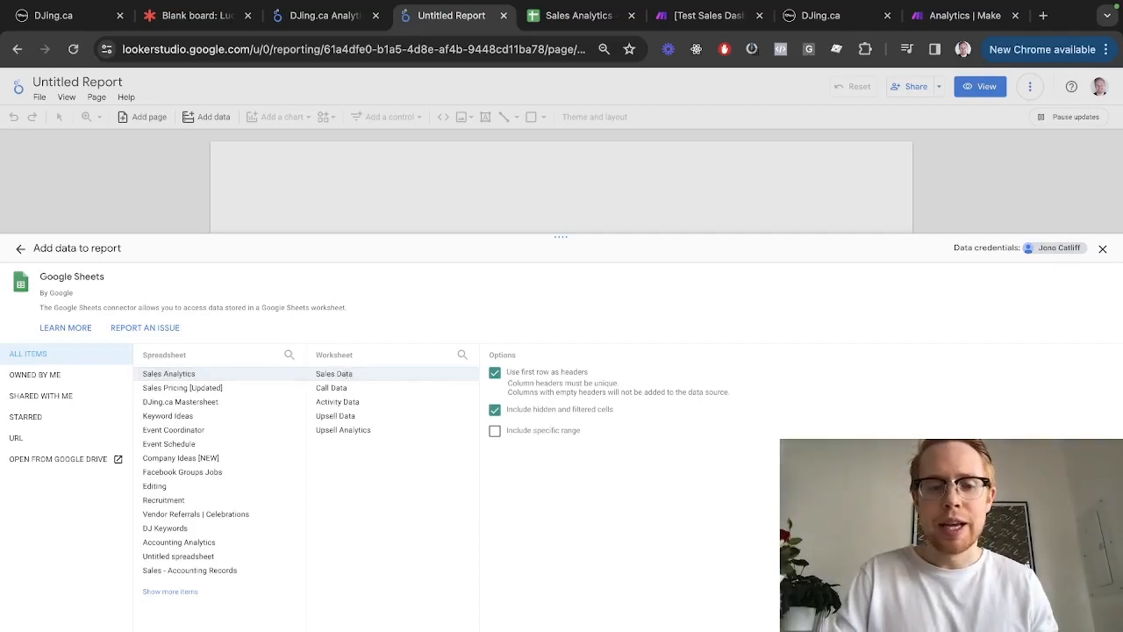
left_click(1086, 613)
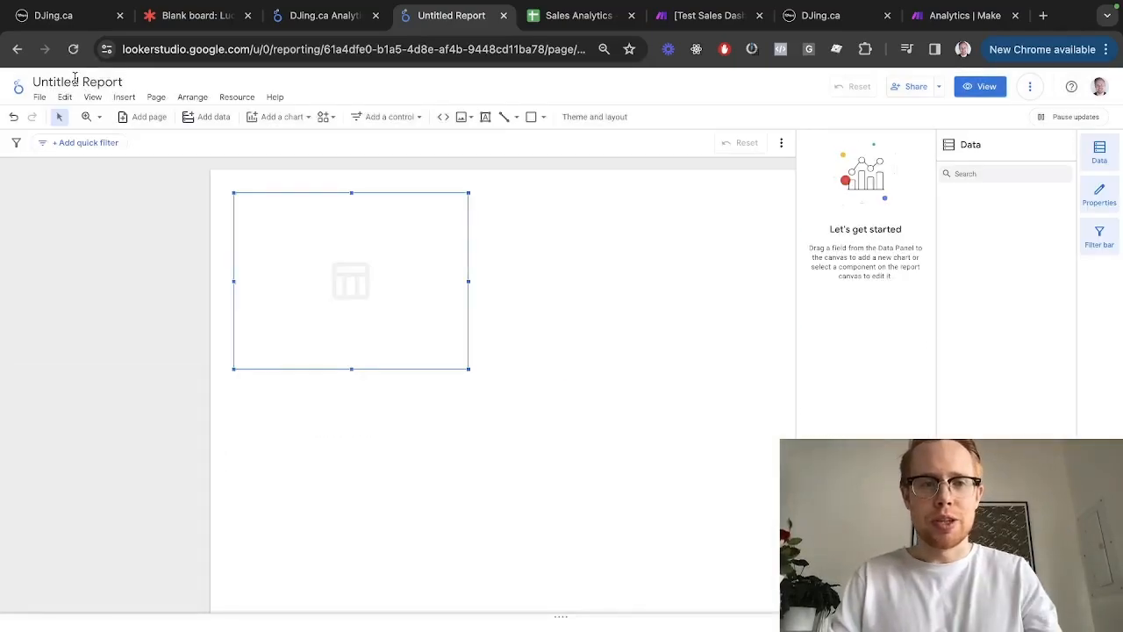
Title the report 'Test Sales Dashboard' and move the table lower on the page
left_click(75, 80)
type("Test Sales")
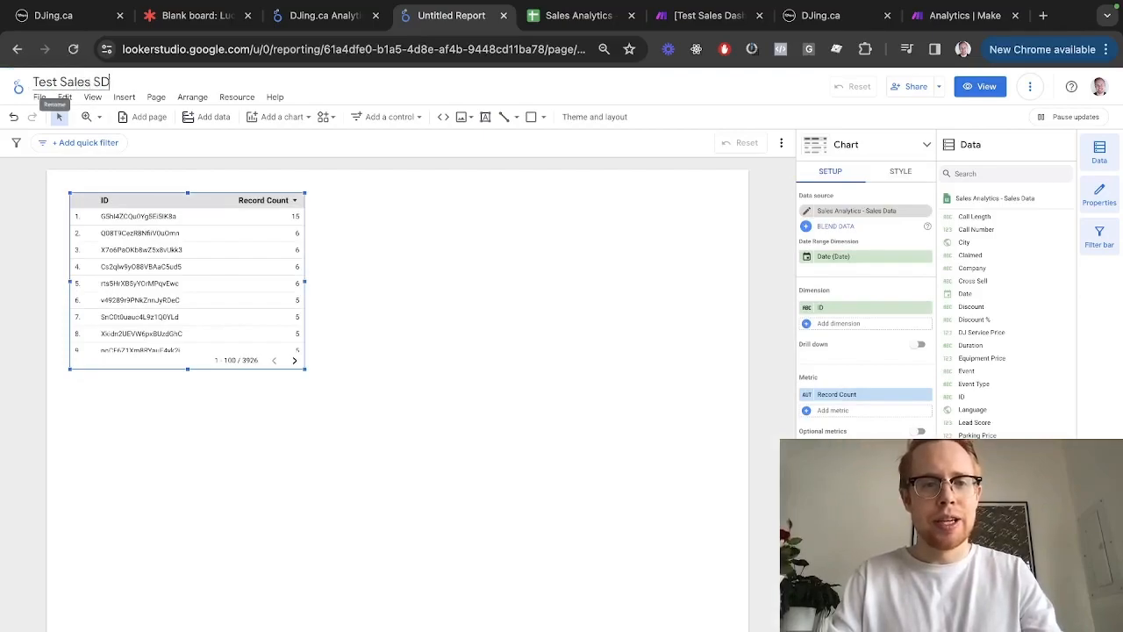
type(" Dashboard")
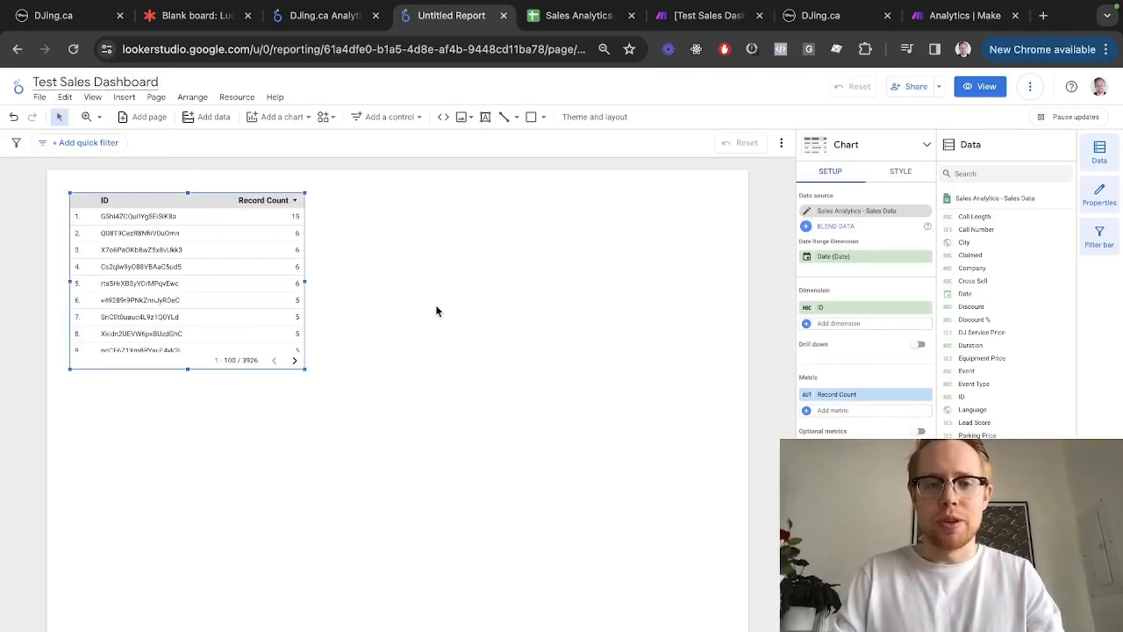
left_click(435, 304)
left_click_drag(191, 219, 169, 236)
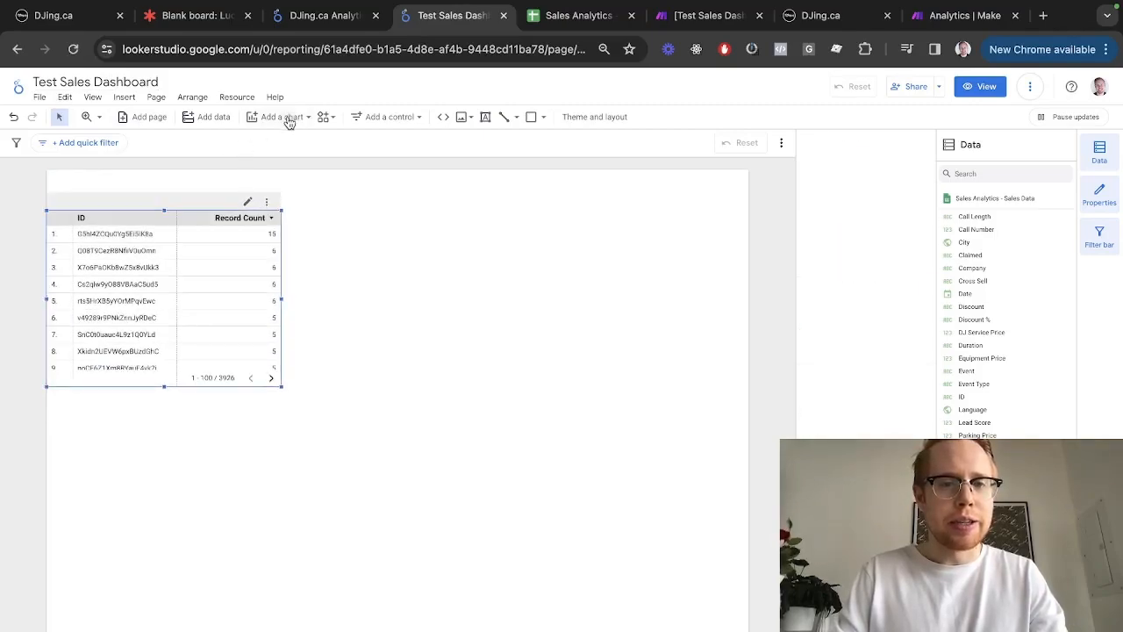
Add a date range control above the table
left_click(385, 118)
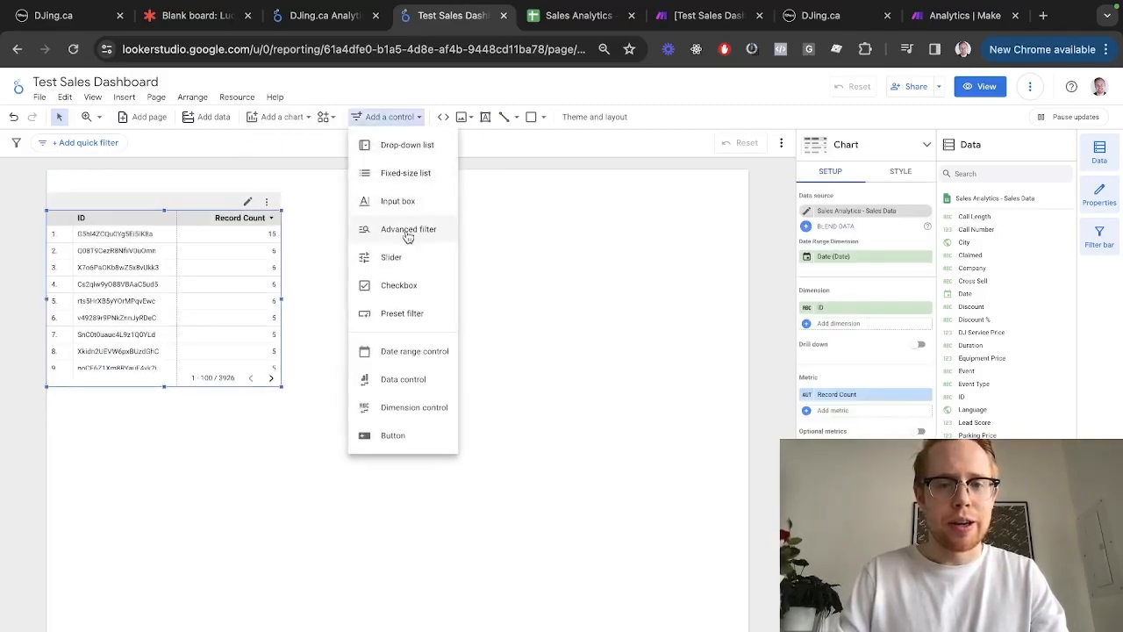
left_click(427, 356)
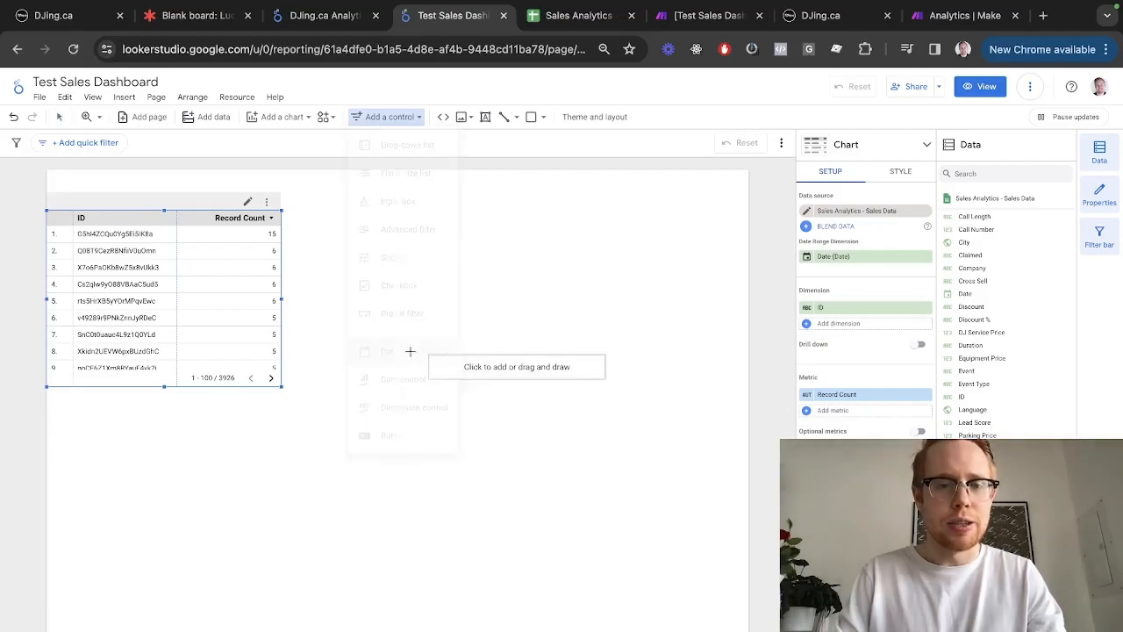
left_click(96, 182)
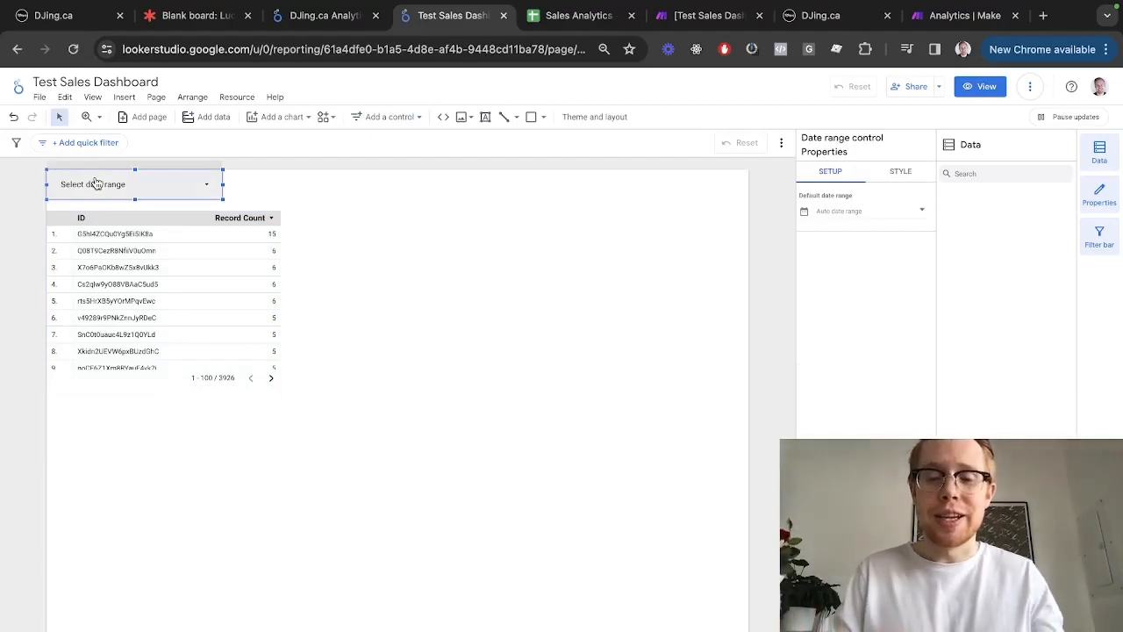
Check the date values, such as cell B75, in the Sales Analytics sheet
key("ctrl+Tab")
left_click(165, 307)
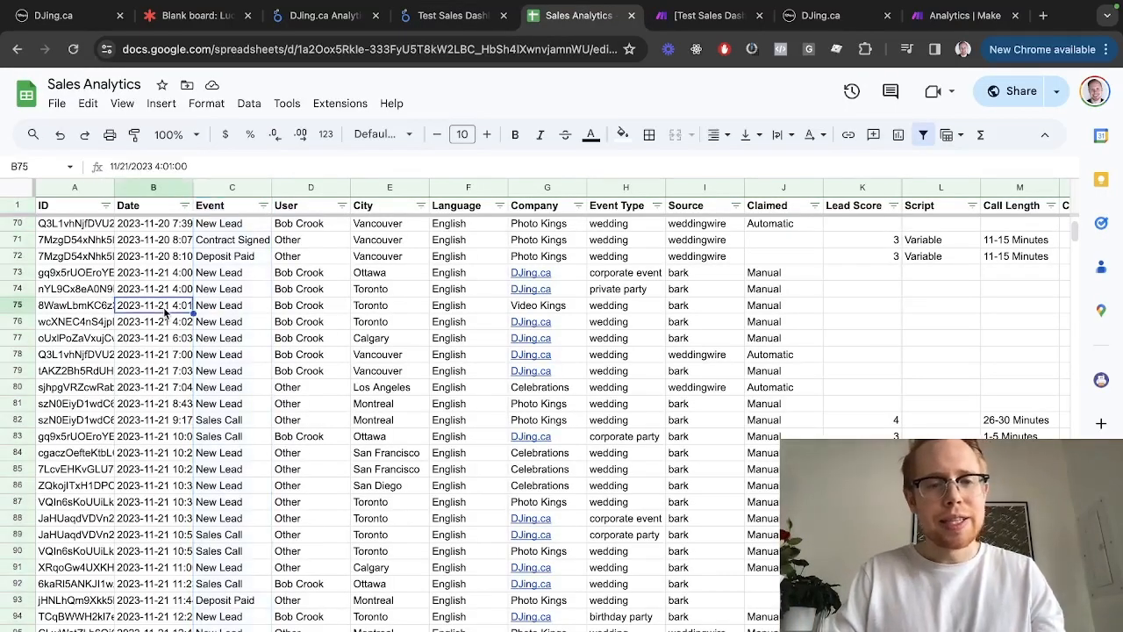
scroll(165, 312, "down", 20)
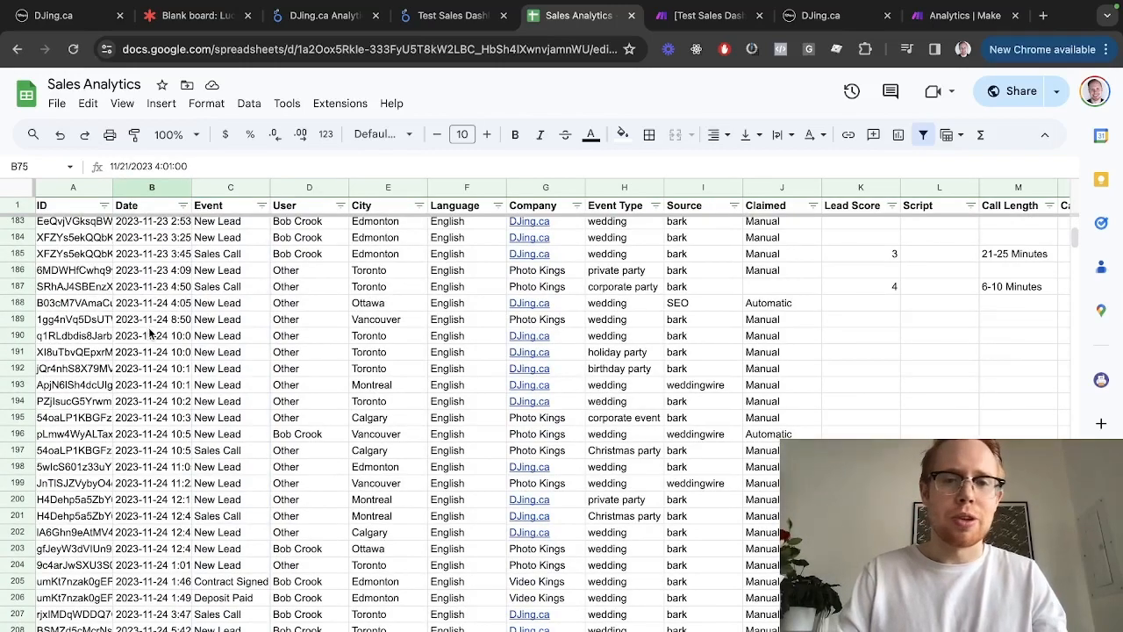
key("ctrl+shift+Tab")
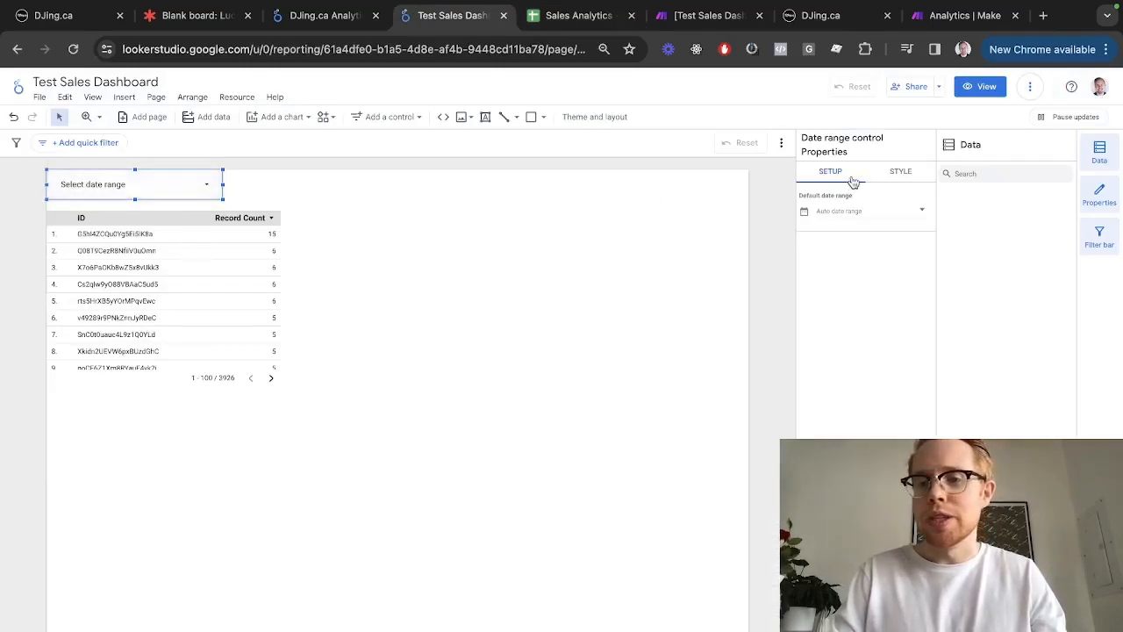
Fix the date range control to Jan 1 – Jan 31, 2024 and apply it
left_click(206, 187)
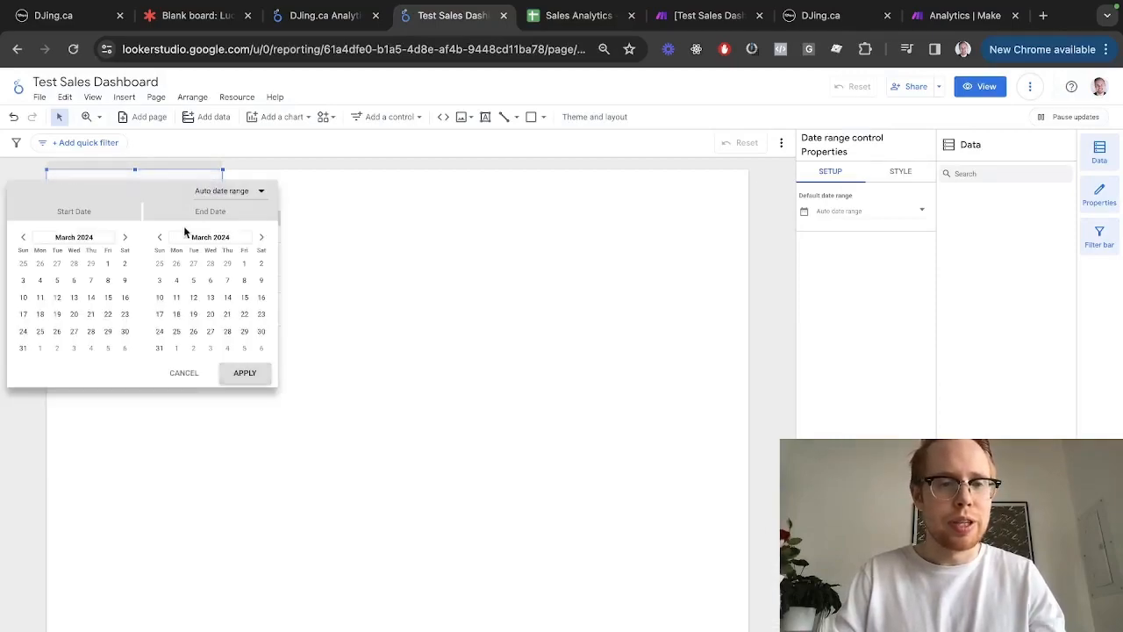
left_click(23, 237)
left_click(23, 237)
left_click(40, 263)
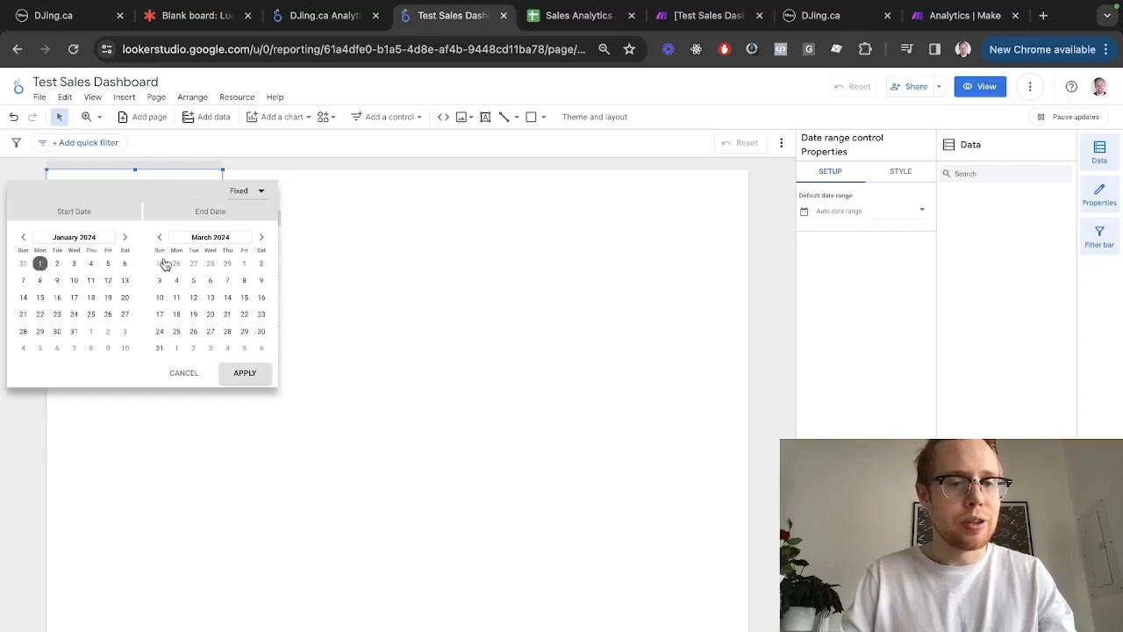
left_click(159, 237)
left_click(160, 237)
left_click(211, 332)
left_click(242, 372)
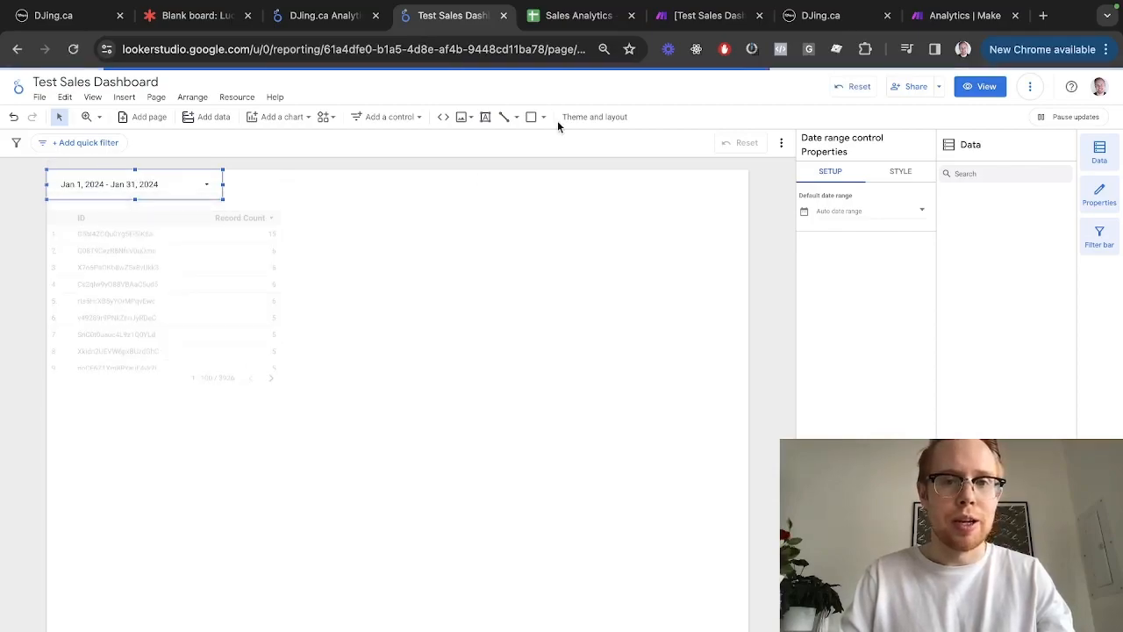
key("ctrl+shift+Tab")
key("ctrl+Tab")
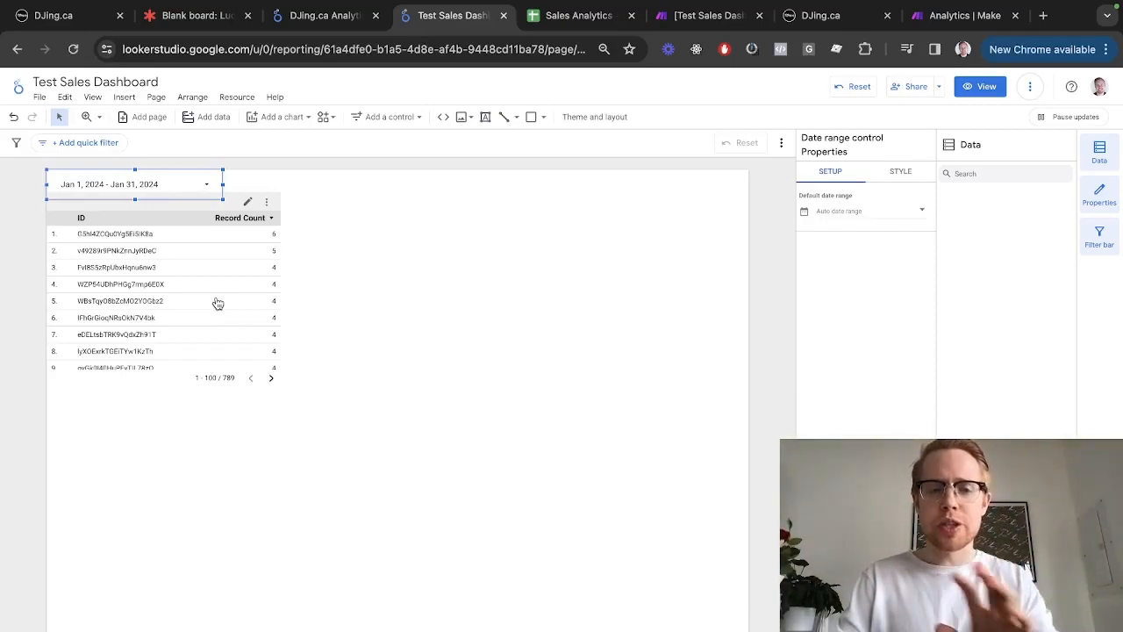
Move the table to the page's left edge and widen it to the right edge
mouse_move(131, 214)
left_mouse_down()
mouse_move(127, 232)
mouse_move(131, 221)
left_mouse_up()
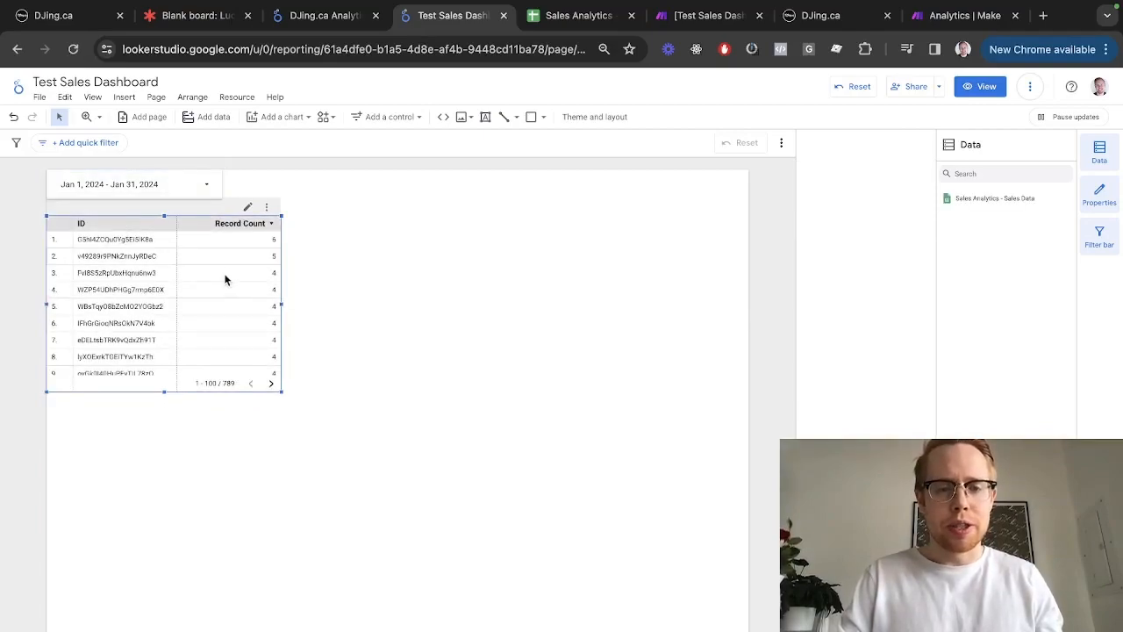
left_click_drag(277, 304, 717, 321)
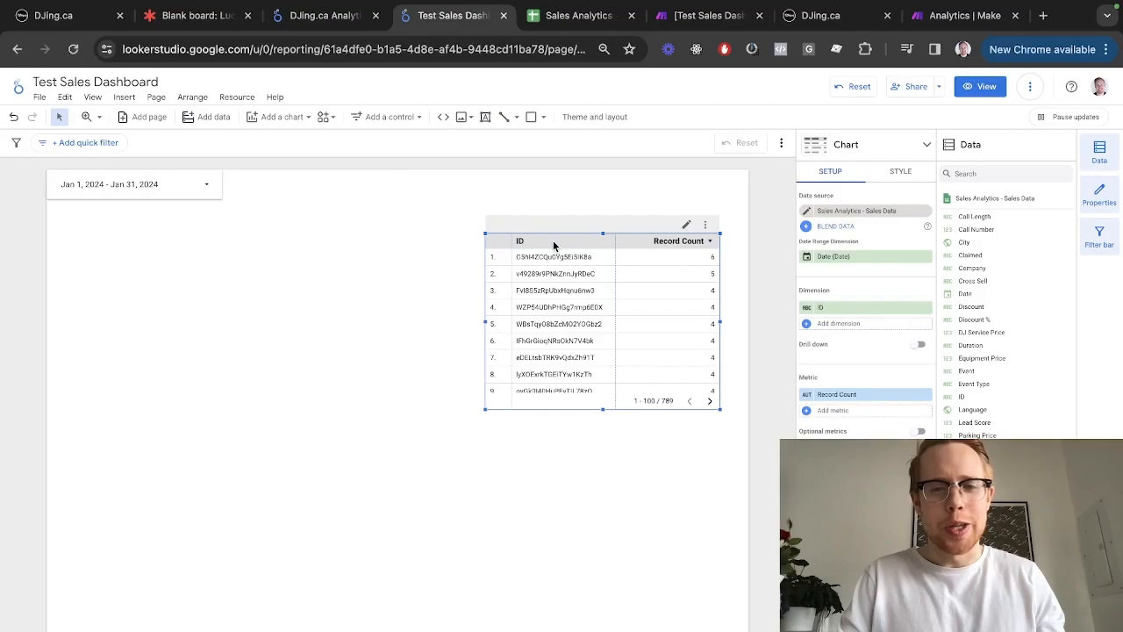
left_click_drag(559, 231, 120, 217)
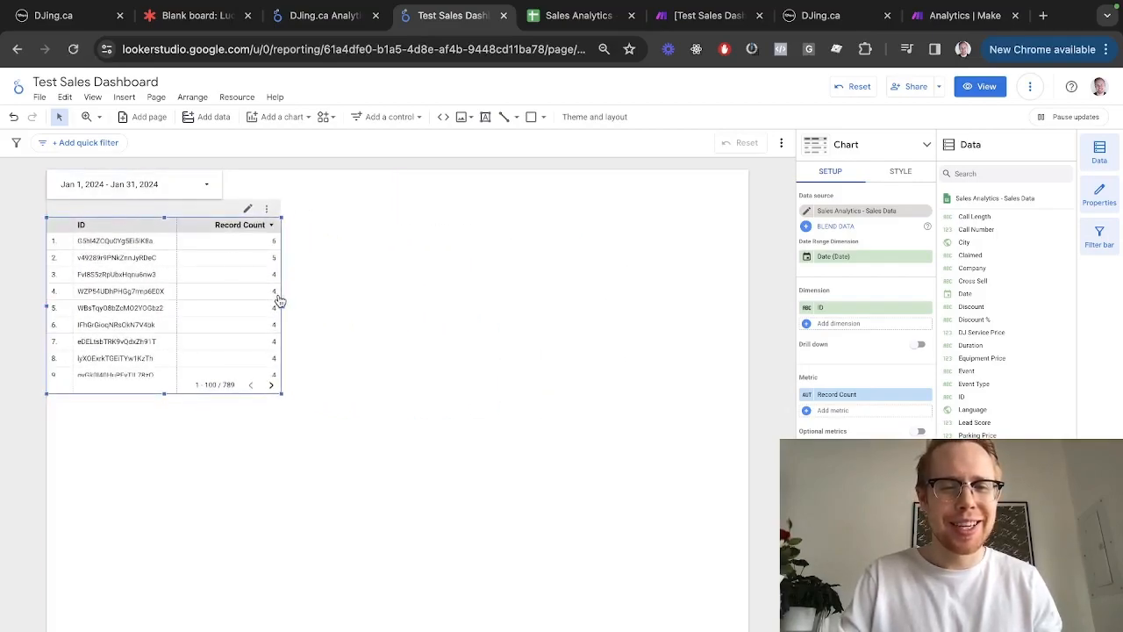
left_click_drag(282, 305, 749, 327)
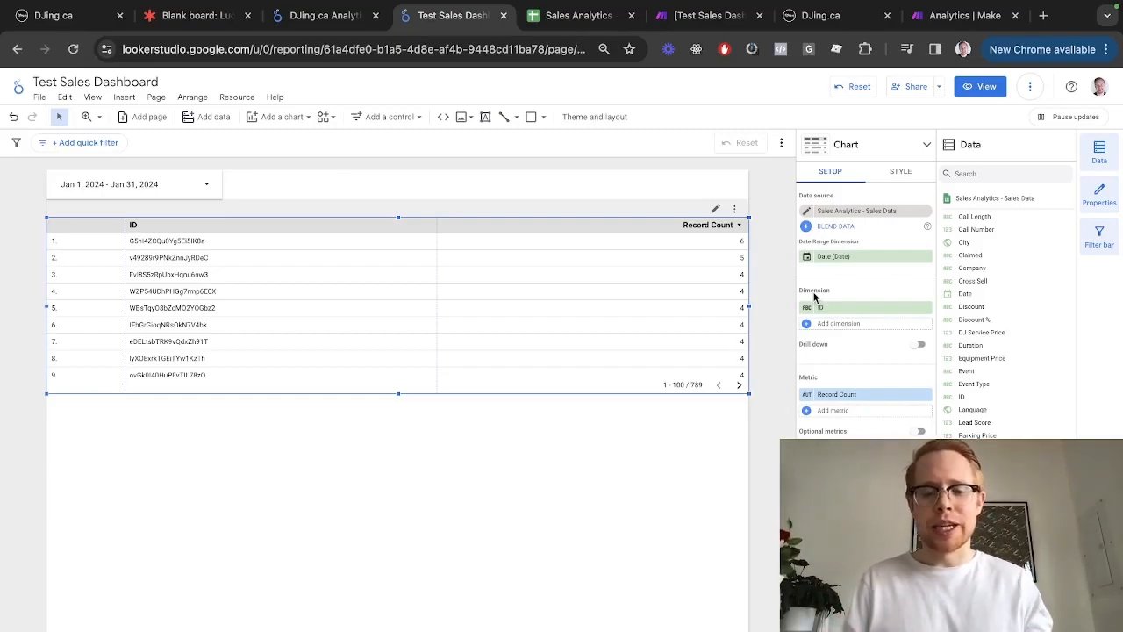
Compare the dashboard layout against the DJing.ca Analytics reference report
key("ctrl+Tab")
key("ctrl+shift+Tab")
key("ctrl+shift+Tab")
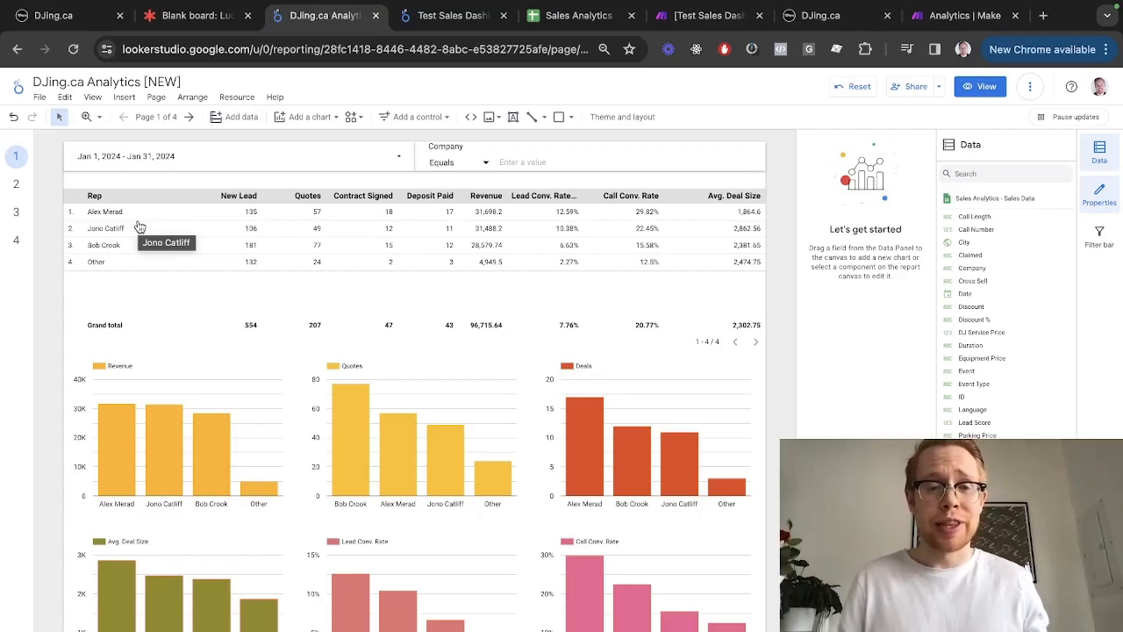
key("ctrl+Tab")
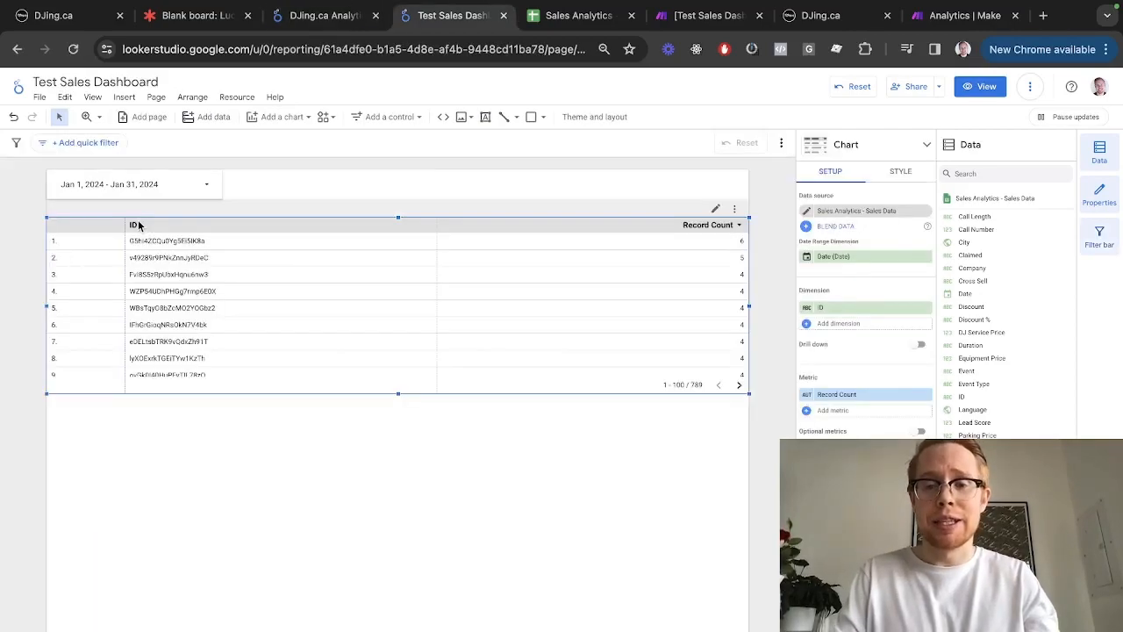
key("ctrl+shift+Tab")
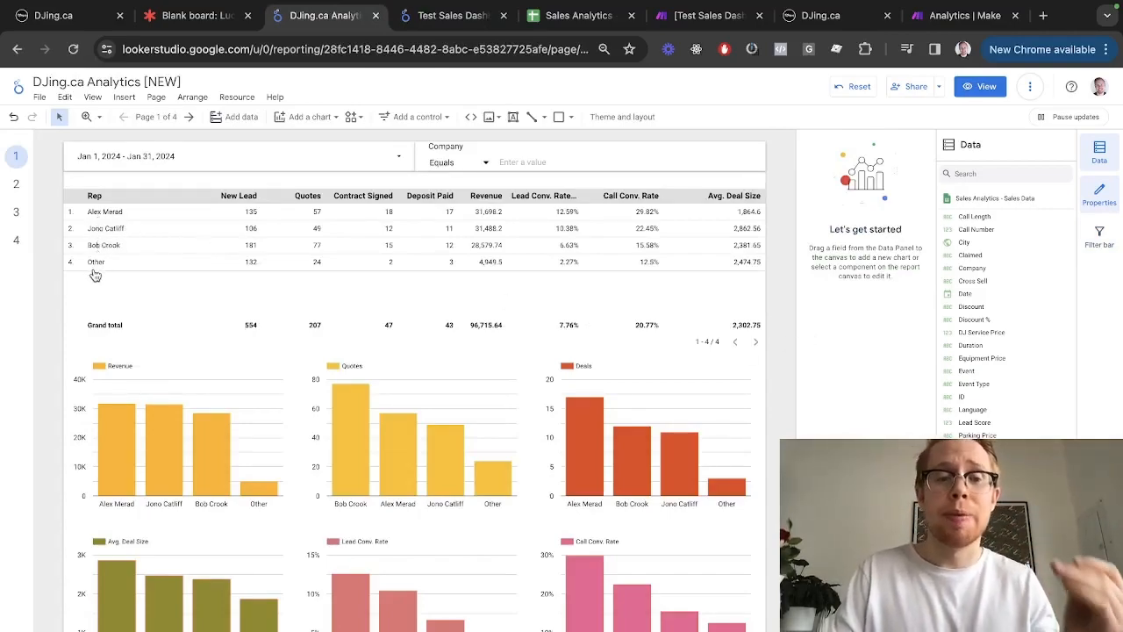
key("ctrl+Tab")
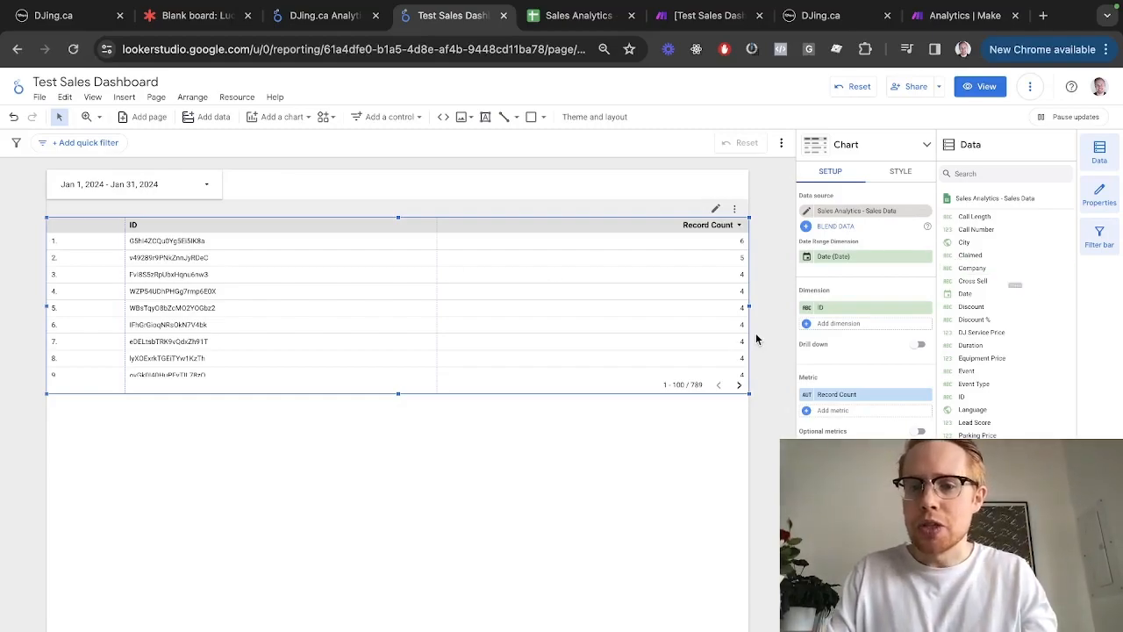
Swap the table's ID dimension for User, confirming the sheet's User column, and narrow that column
left_click(856, 308)
type("user")
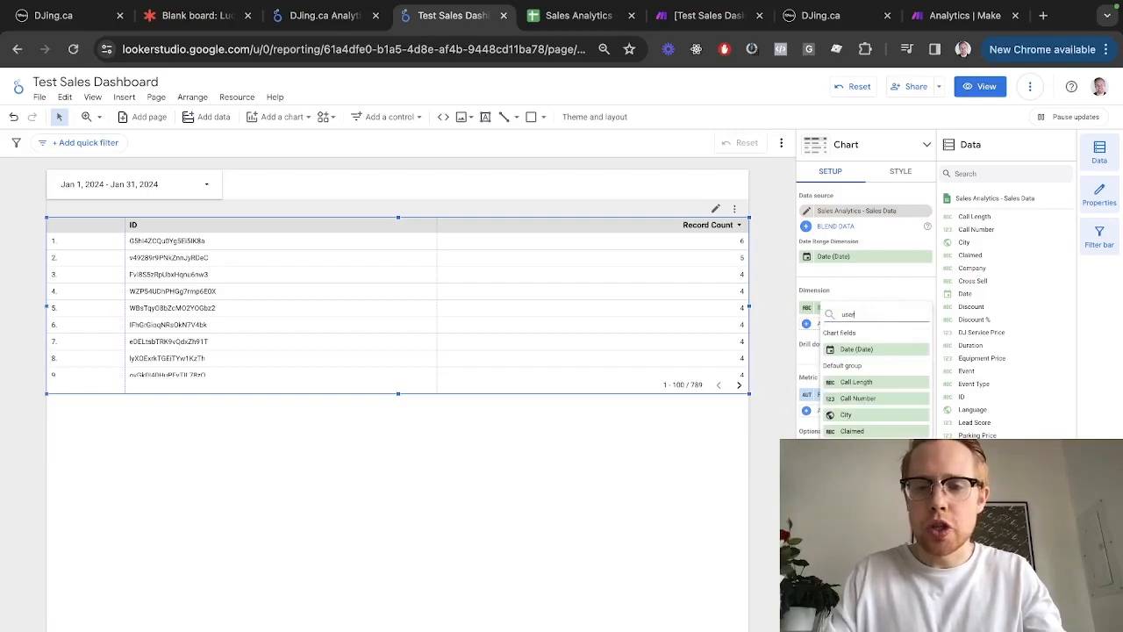
key("ctrl+Tab")
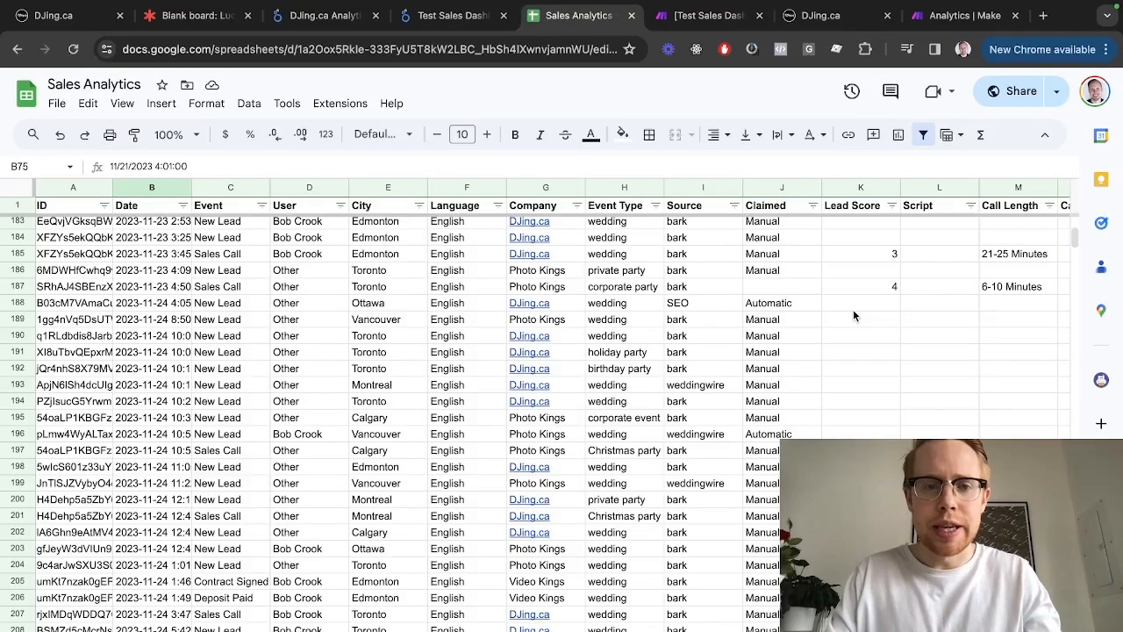
left_click(299, 189)
key("ctrl+shift+Tab")
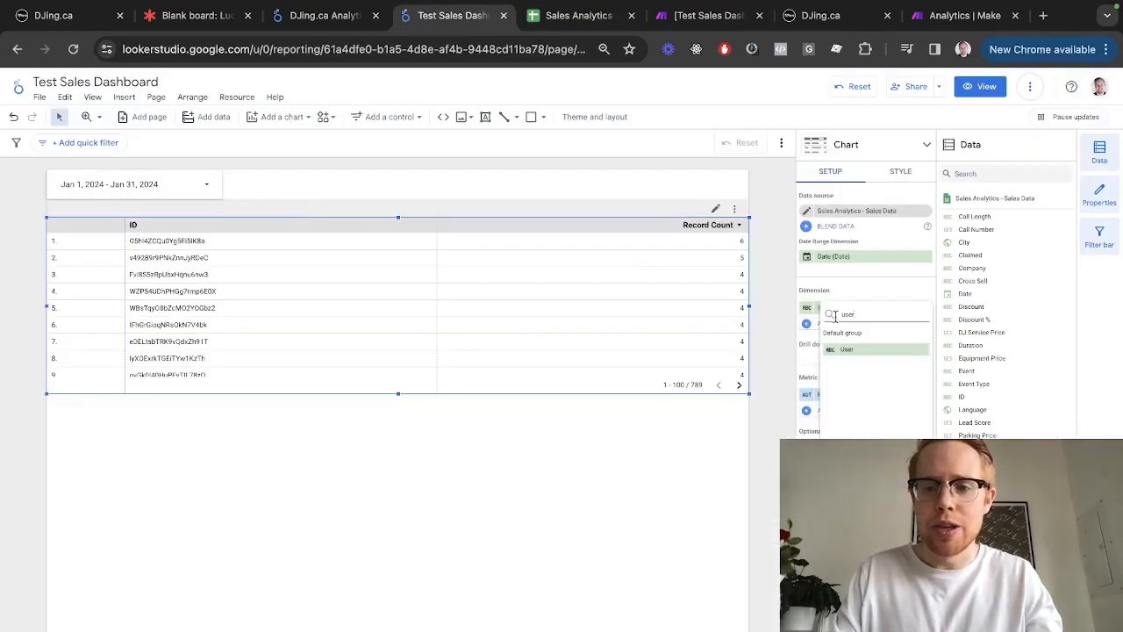
left_click(859, 353)
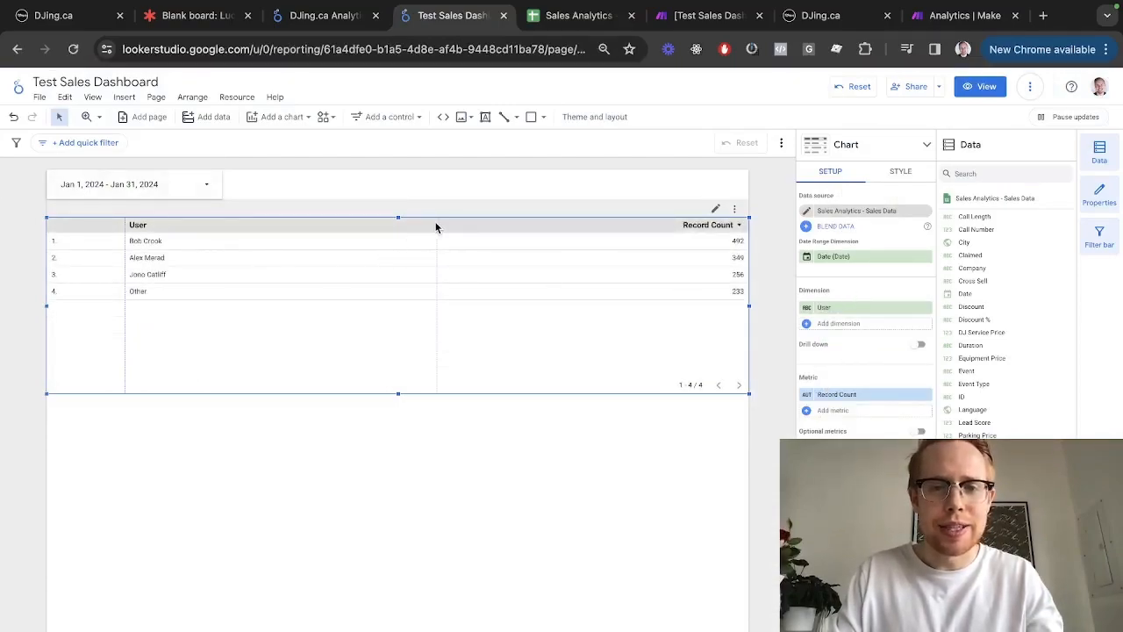
left_click_drag(436, 221, 67, 223)
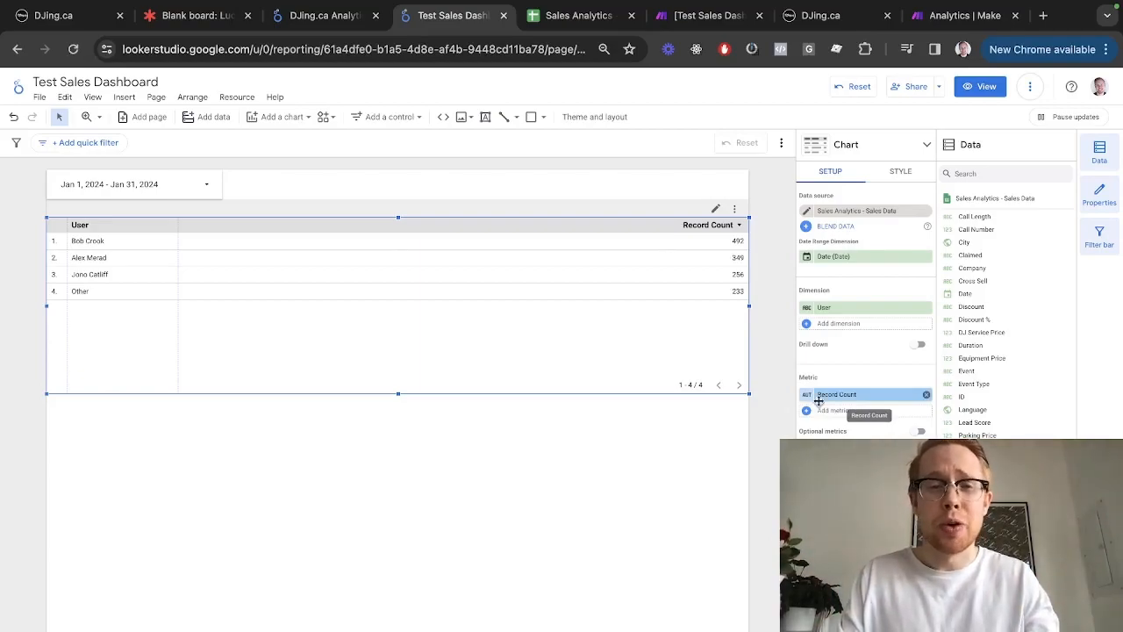
key("ctrl+shift+Tab")
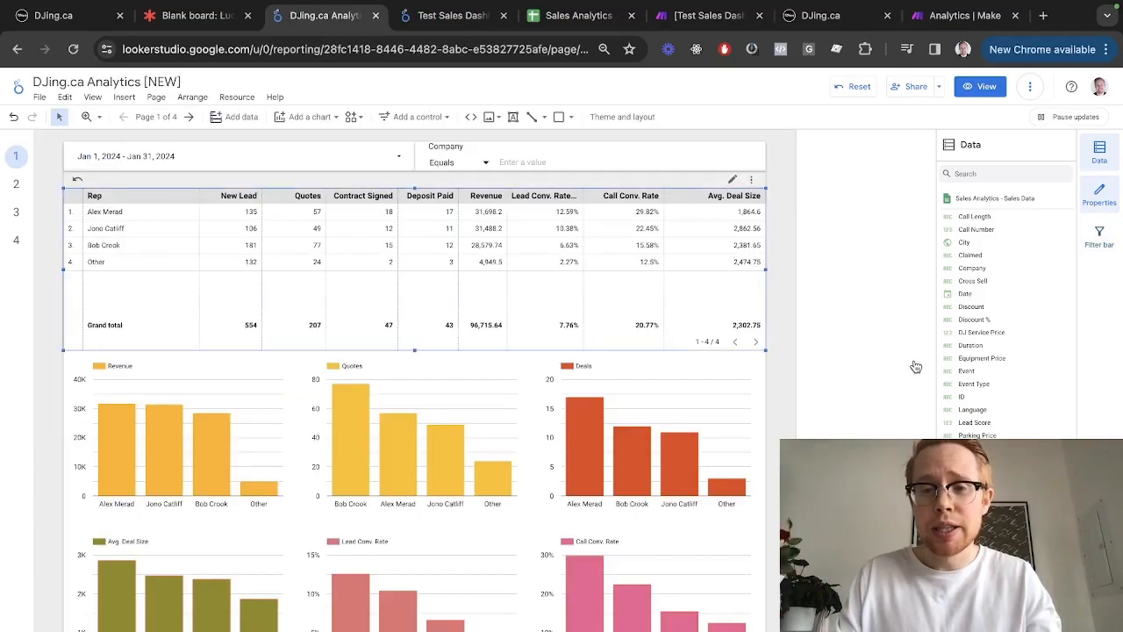
Copy the New Lead field formula from the DJing.ca Analytics per-rep table
left_click(634, 350)
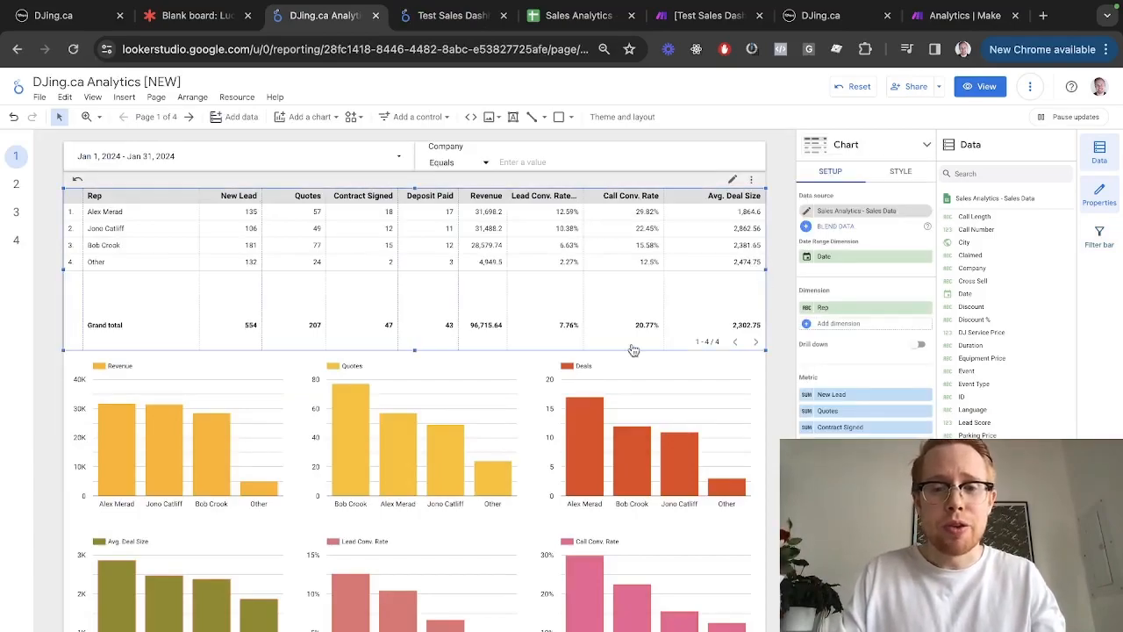
left_click(829, 394)
key("ctrl+a")
key("ctrl+c")
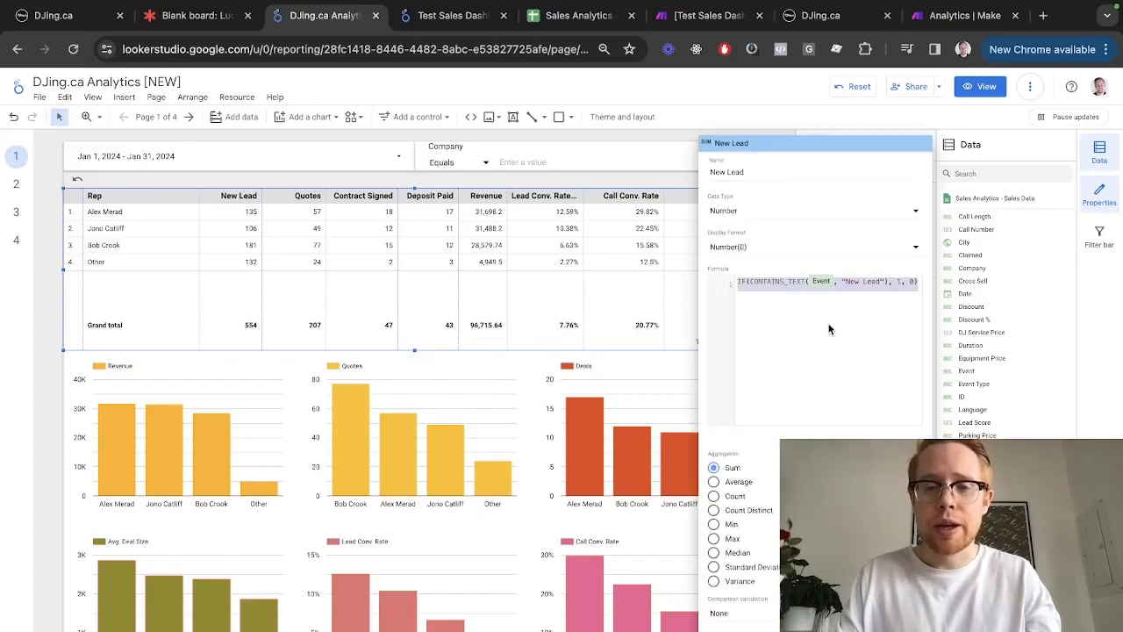
Replace Record Count with a new 'New Leads' calculated field using the pasted formula
key("ctrl+Tab")
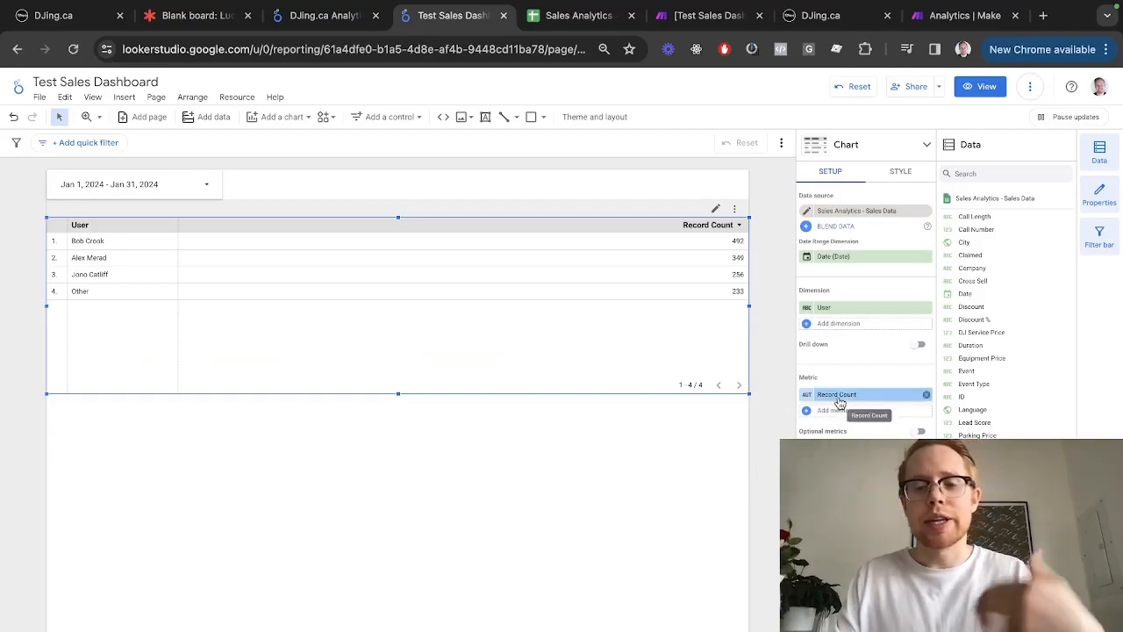
left_click(925, 399)
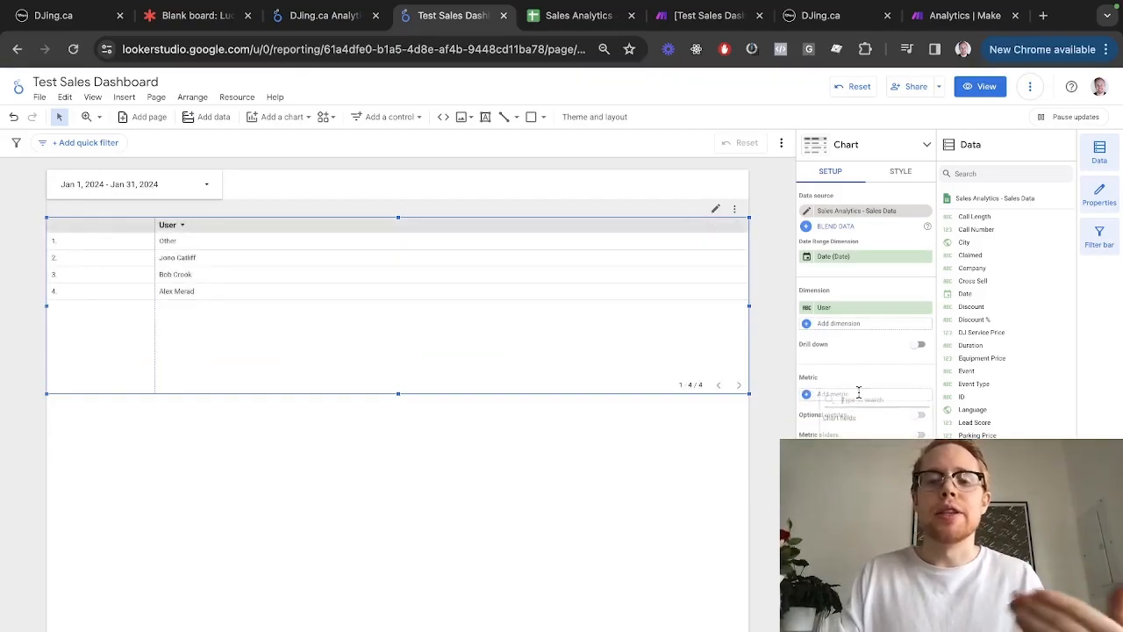
left_click(857, 393)
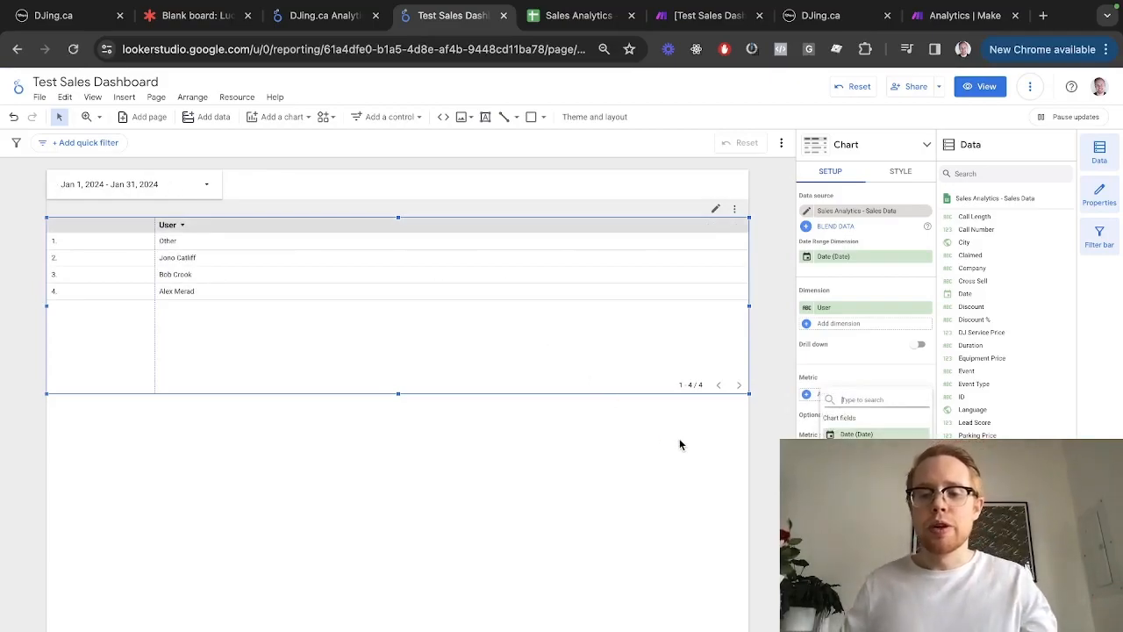
left_click(865, 606)
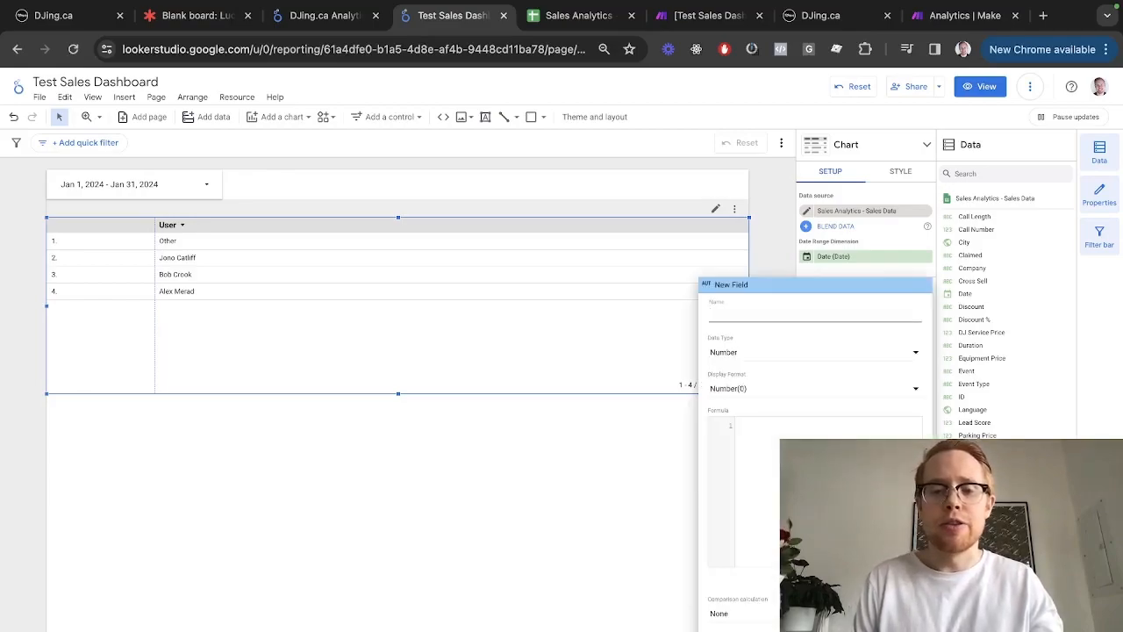
type("New")
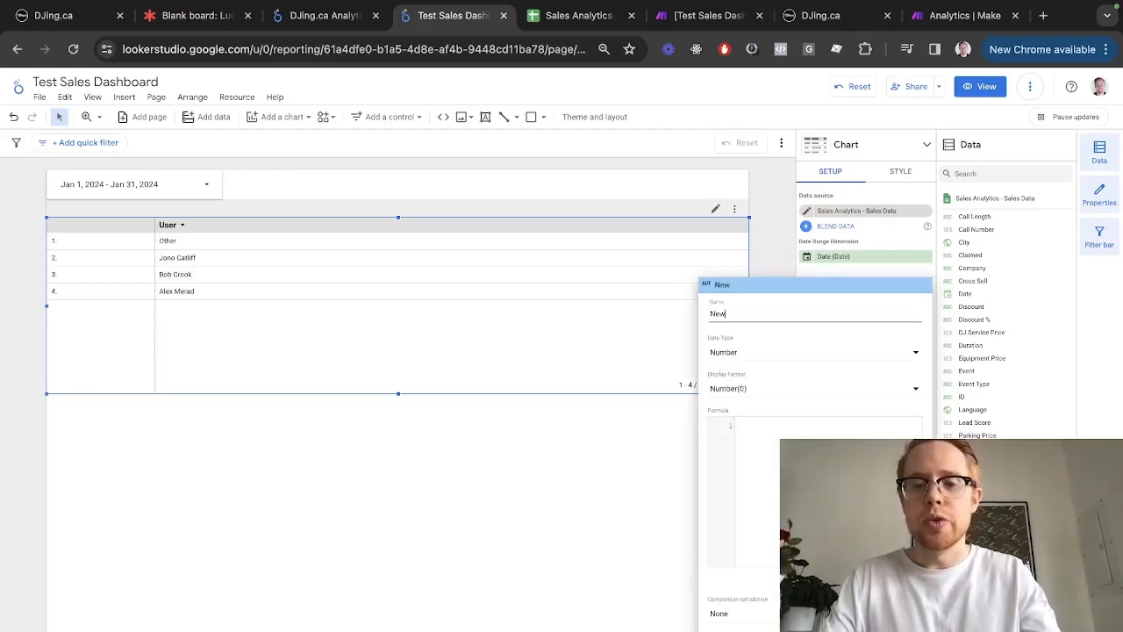
type(" Leads")
key("Tab")
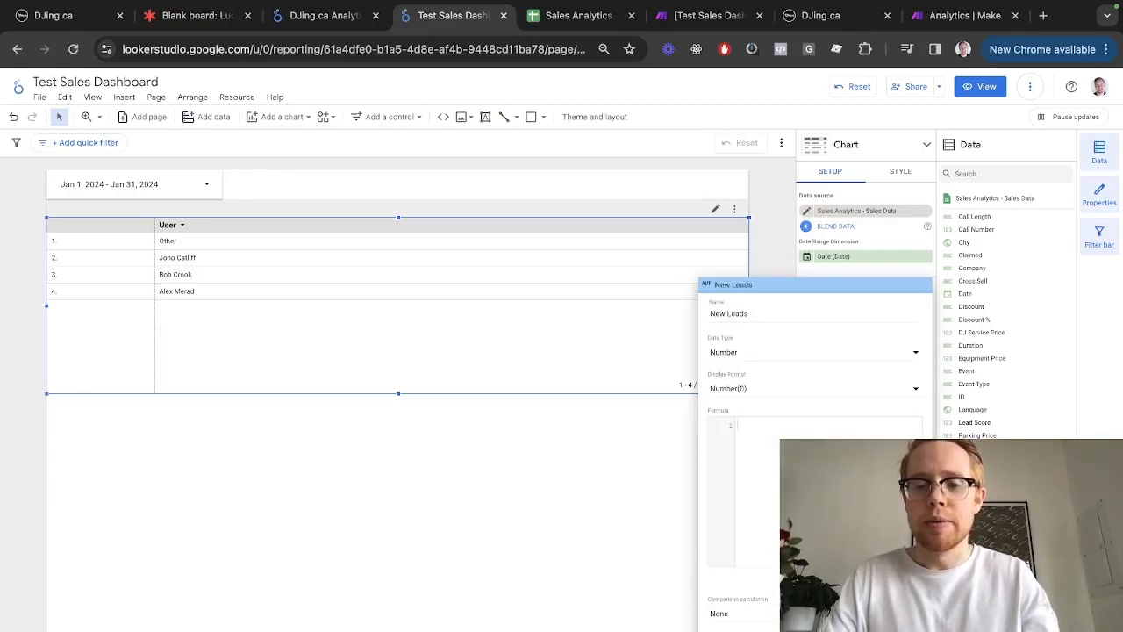
key("ctrl+v")
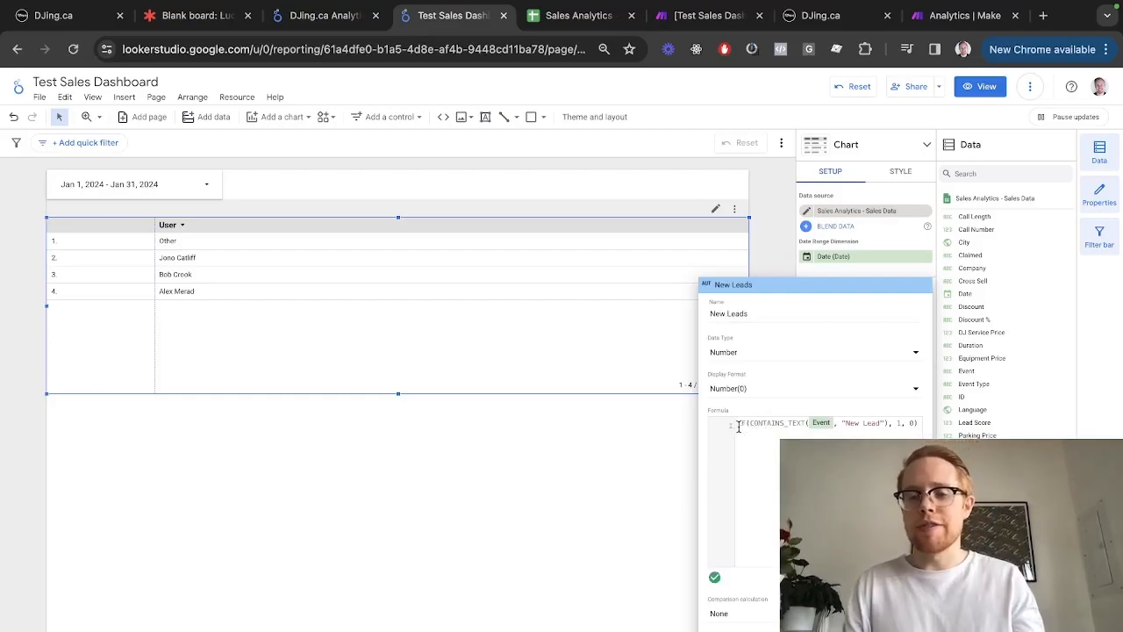
key("ctrl+1")
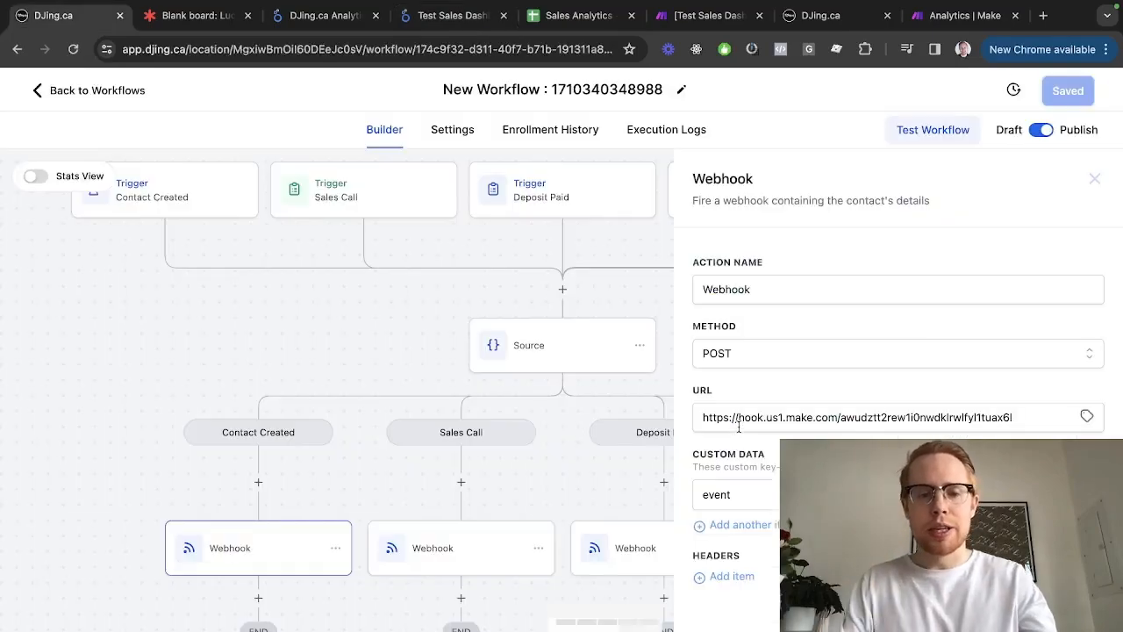
Close the webhook panel and scroll through the workflow's event branches
left_click(1094, 178)
scroll(516, 361, "down", 2)
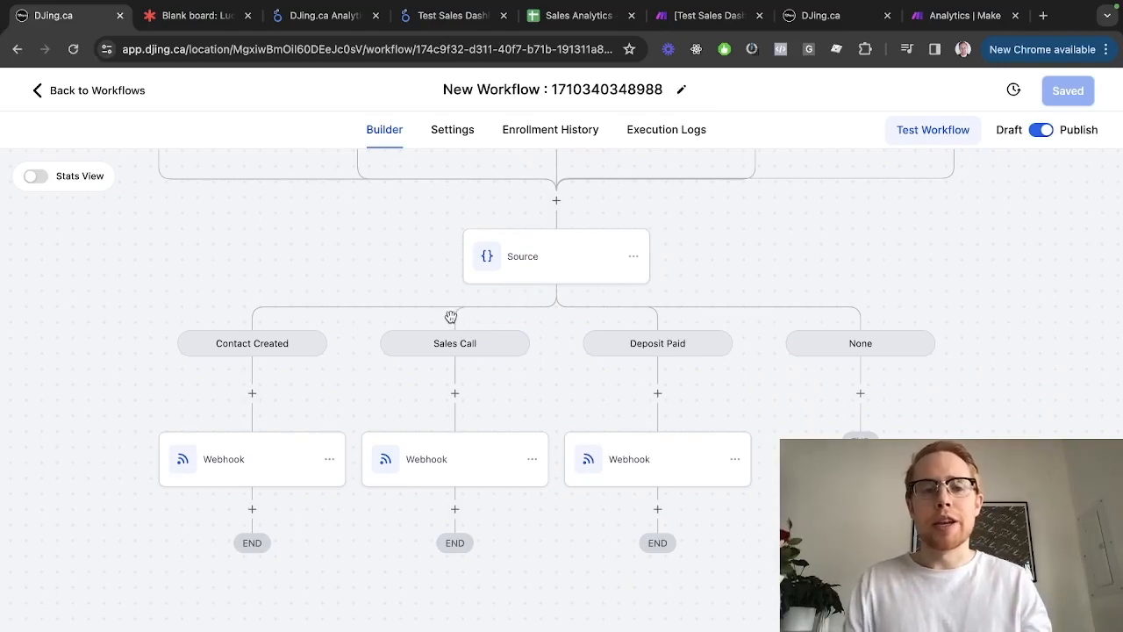
key("ctrl+3")
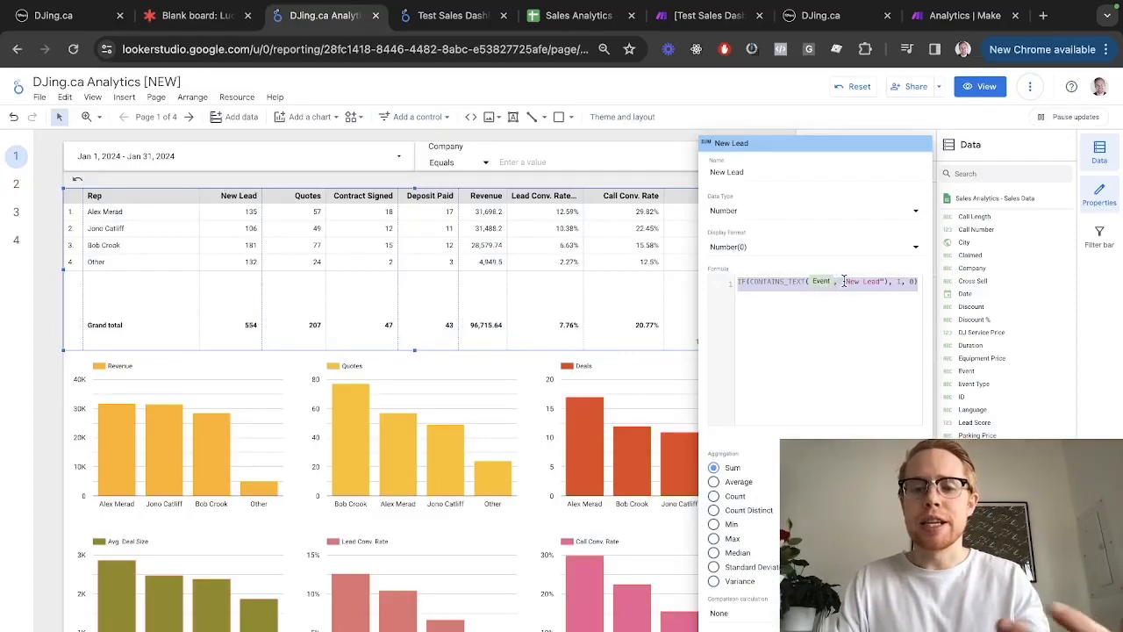
Check the New Lead and Sales Call values in the Sales Analytics Event column, then return to the dashboard
key("ctrl+5")
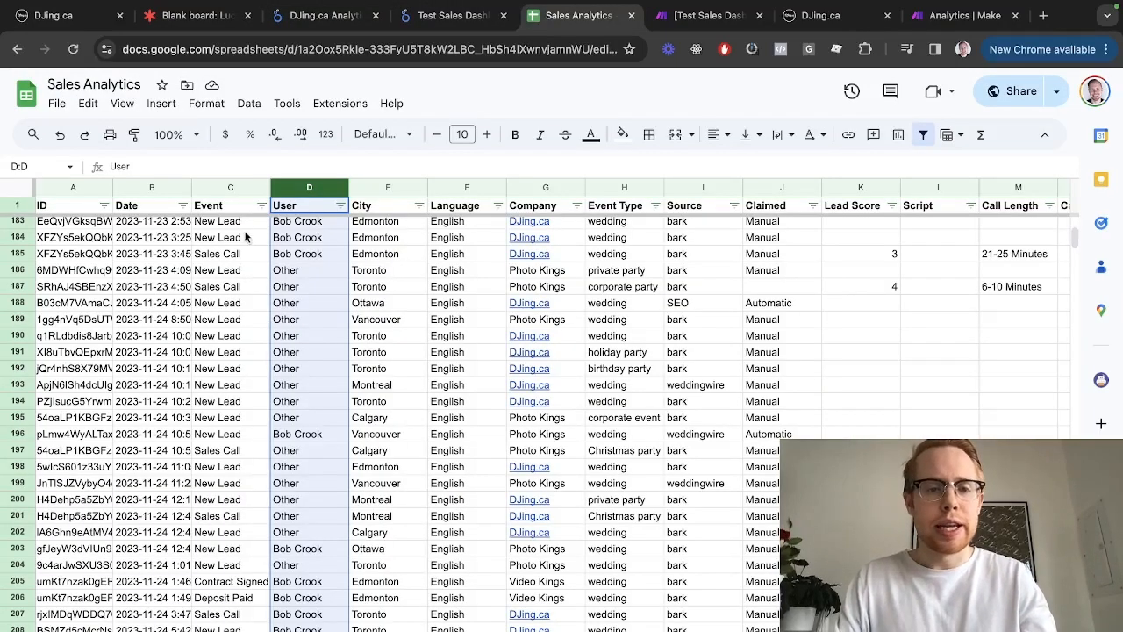
left_click(231, 190)
scroll(224, 286, "up", 5)
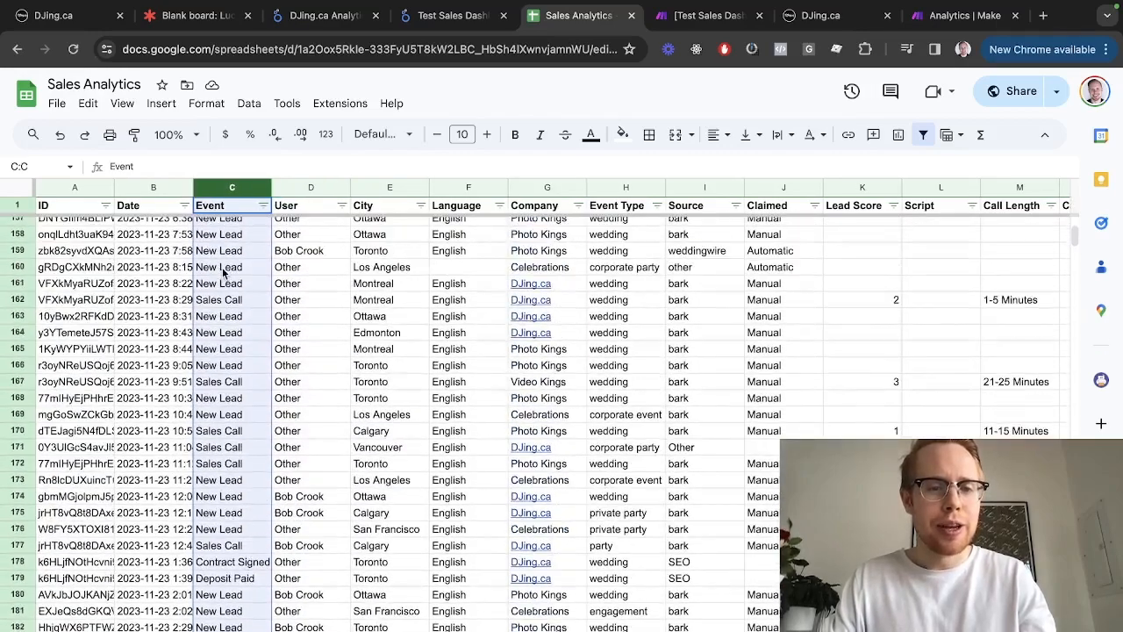
left_click(225, 283)
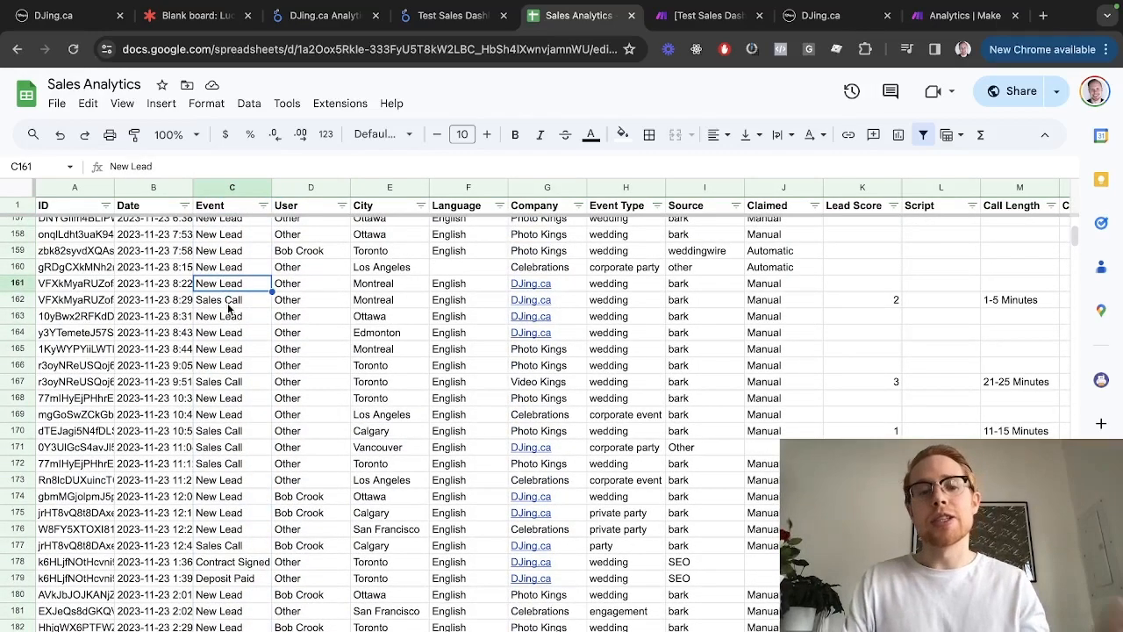
left_click(229, 301)
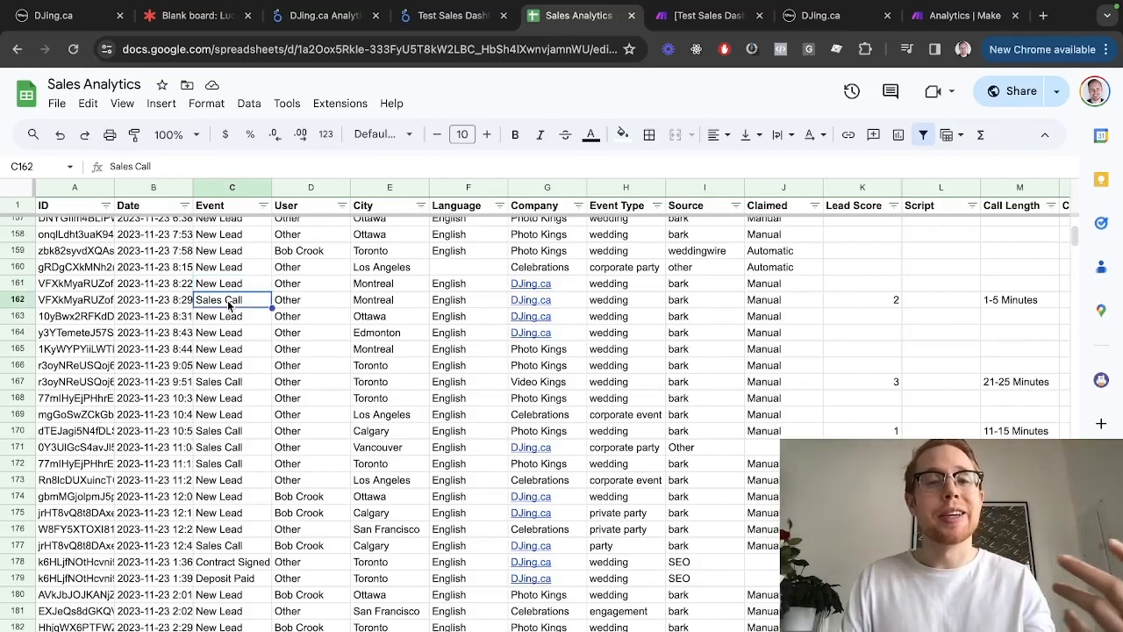
key("ctrl+shift+Tab")
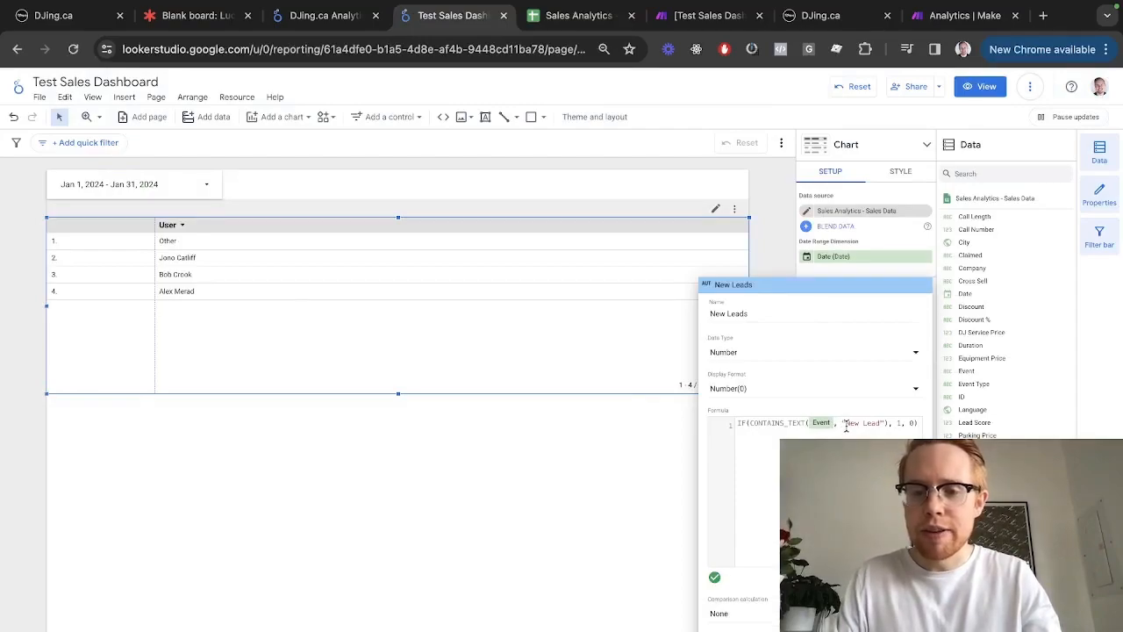
Apply the New Leads field so the table counts new leads per user (132, 106, 181, 135)
left_click_drag(845, 425, 877, 423)
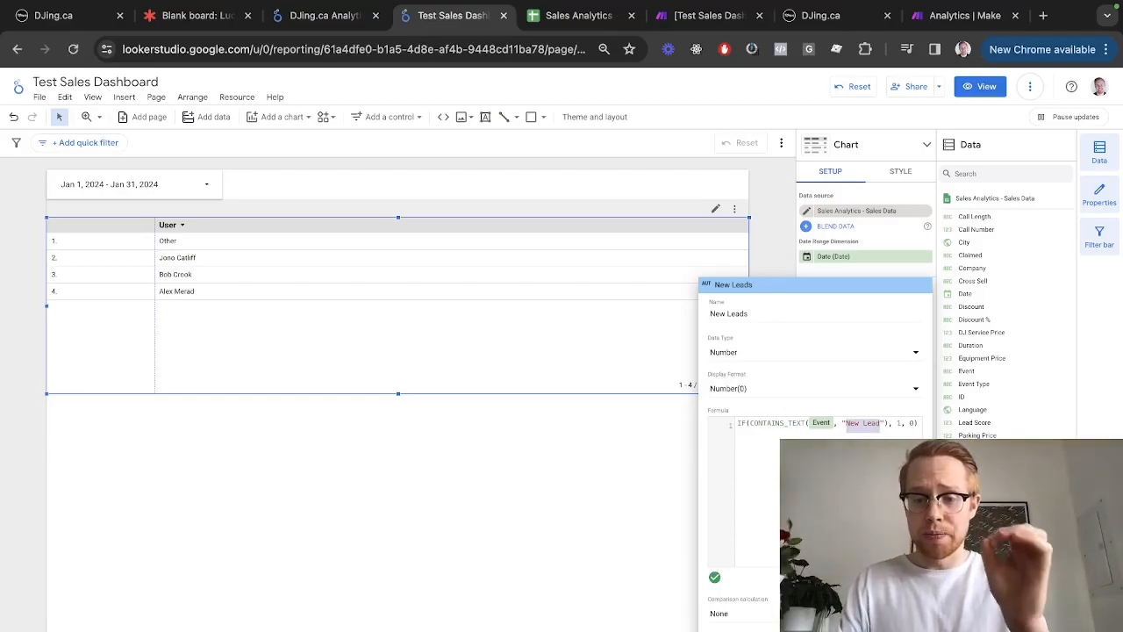
left_click(903, 577)
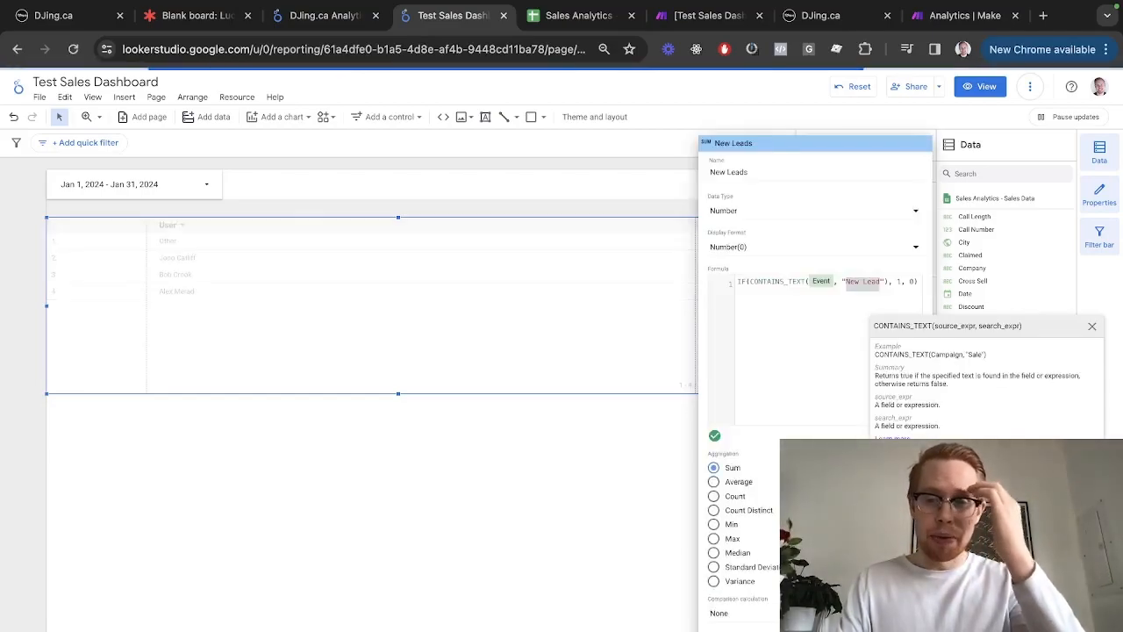
left_click(570, 502)
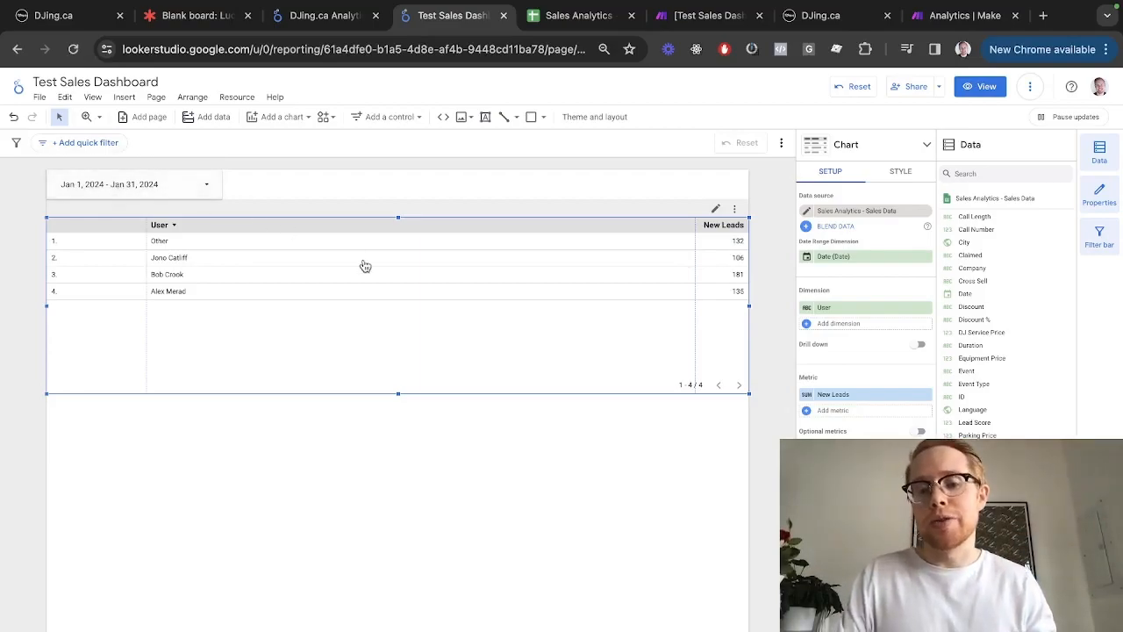
Start a Sales Call metric from the pasted formula, replacing "New Lead" with "Sales call"
left_click(807, 410)
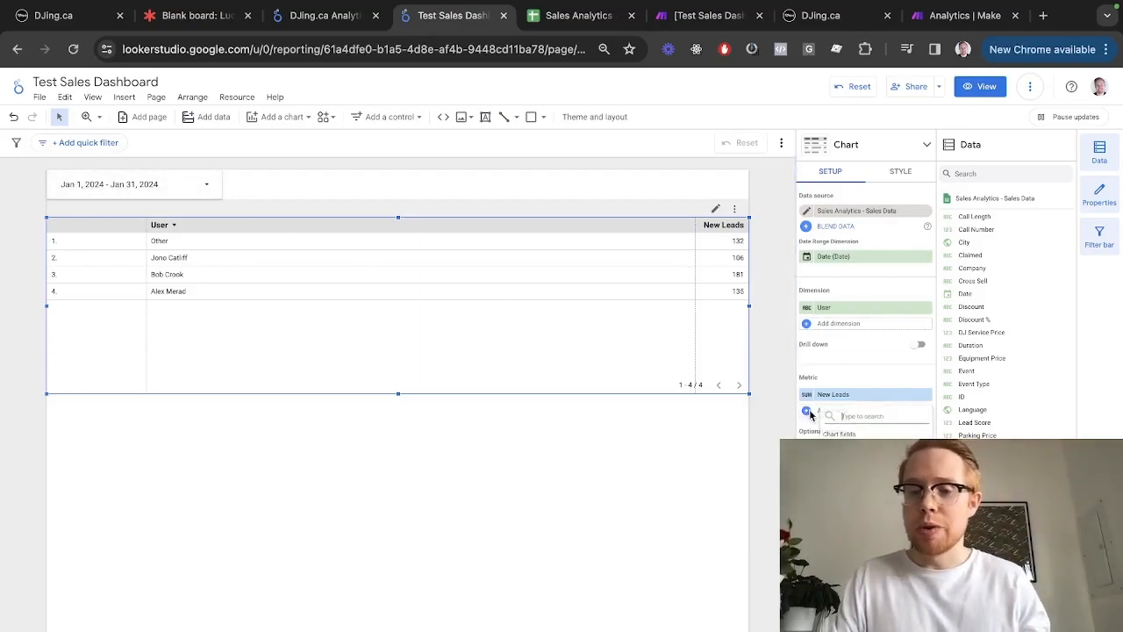
left_click(856, 604)
type("Sales Call")
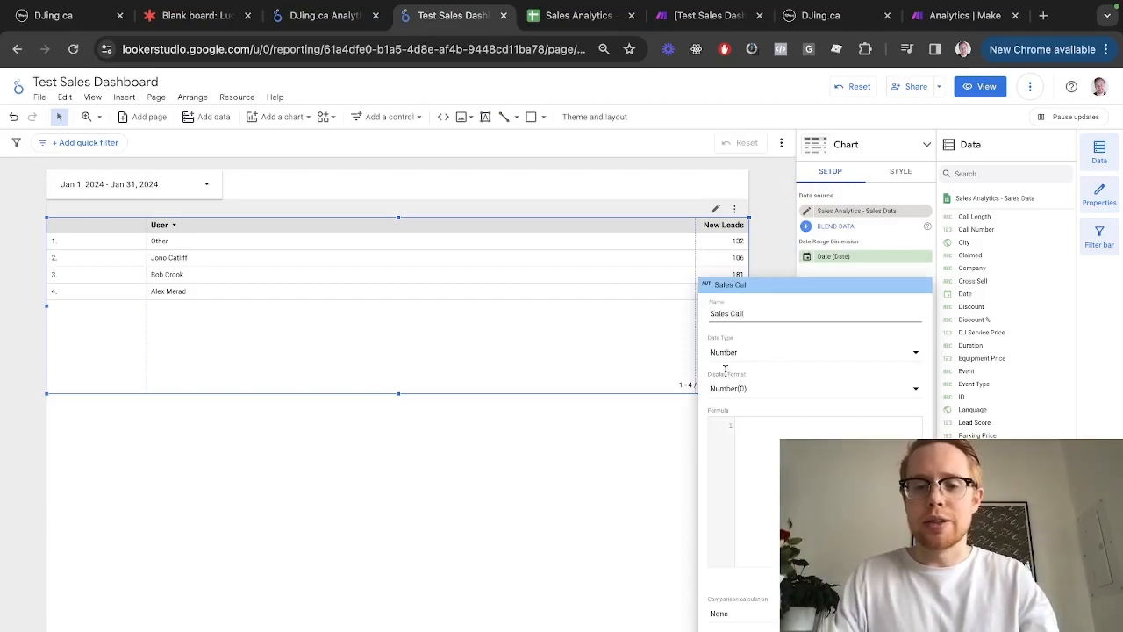
left_click(763, 454)
type("IF(CONTAINS_TEXT(Event, \"New Leads\"), 1, 0)")
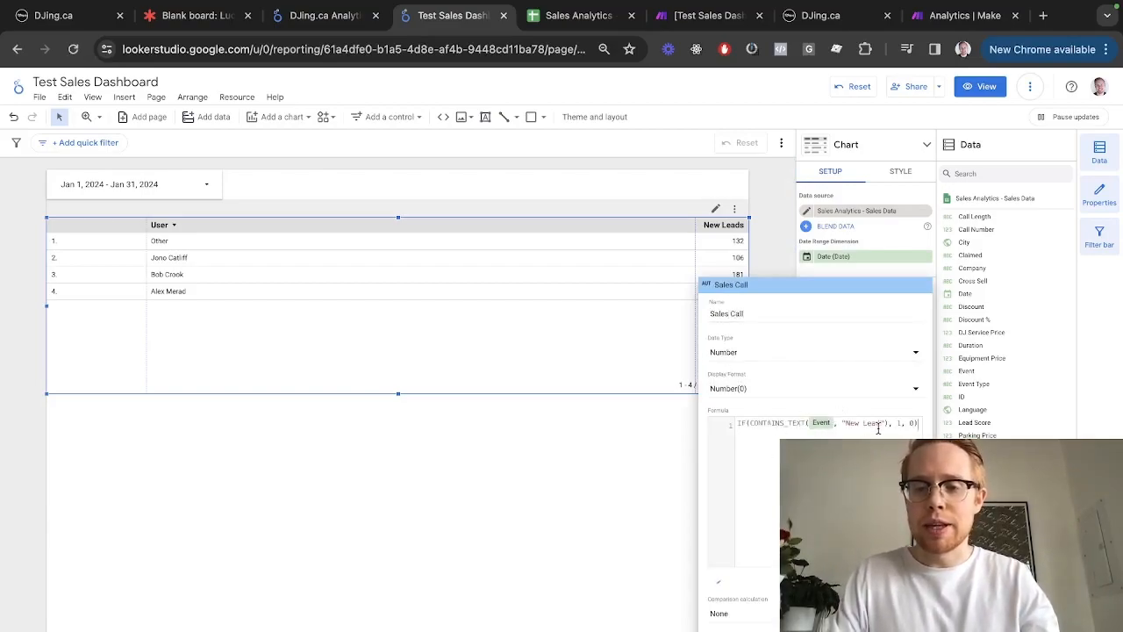
left_click_drag(881, 427, 846, 424)
type("Sal")
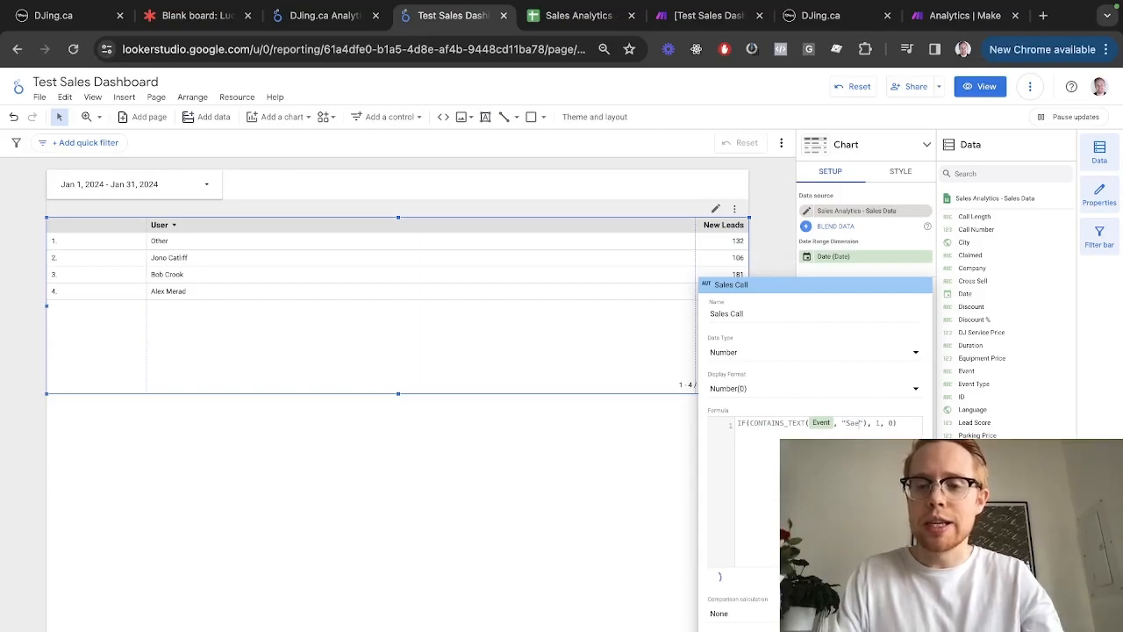
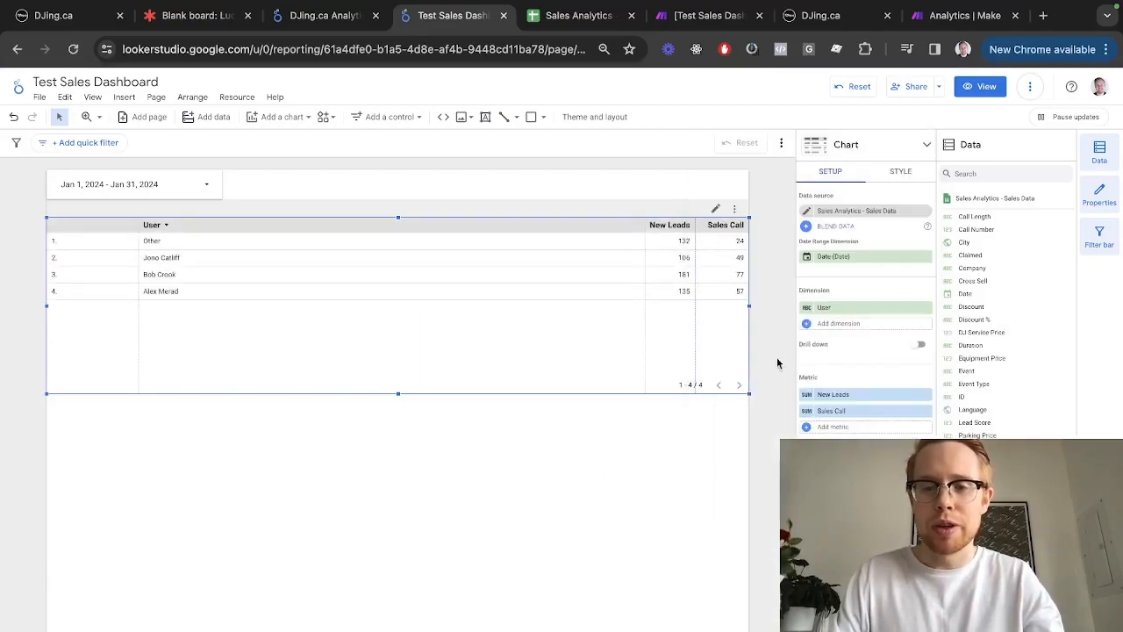
Add a Contact Signed metric from the IF(CONTAINS_TEXT(Event,…),1,0) formula, matching Contact Signed events
left_click(819, 428)
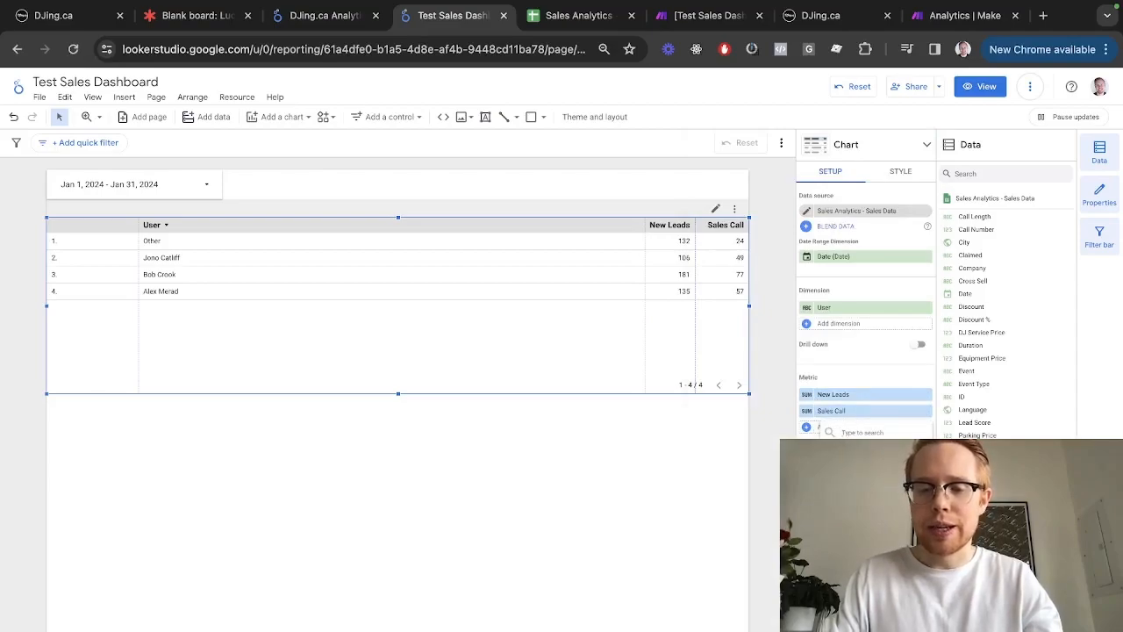
left_click(855, 612)
type("if(CONTAINS_TEXT(Event, \"New Lead\"), 1, 0)")
key("super+a")
type("Contract Sig")
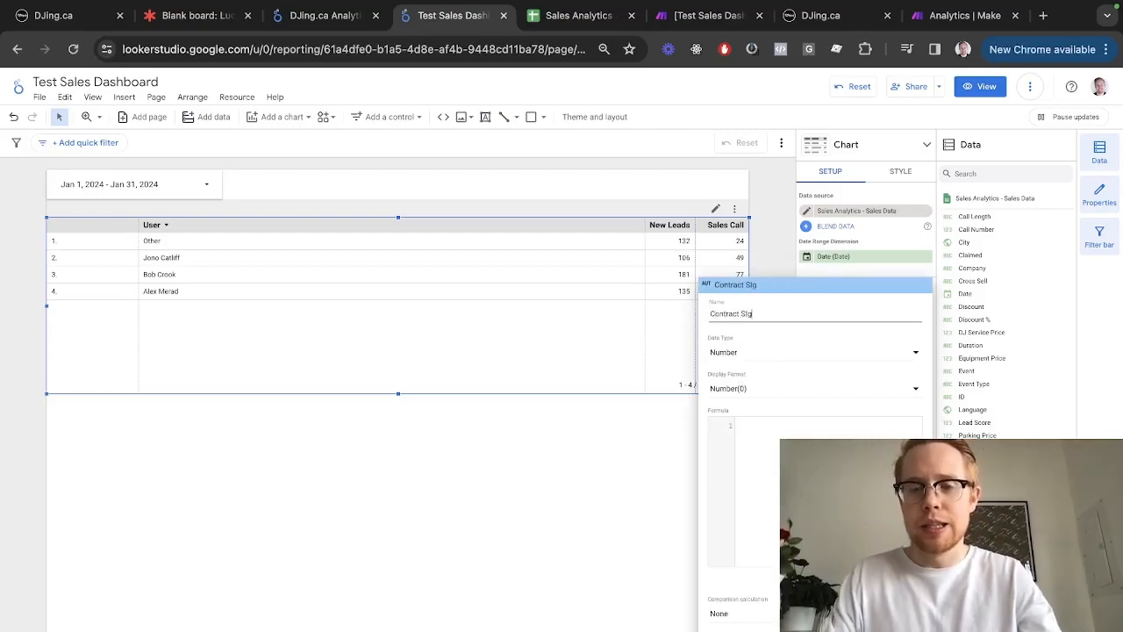
key("BackSpace")
key("BackSpace")
key("BackSpace")
key("BackSpace")
key("BackSpace")
type("igned")
key("super+a")
key("BackSpace")
type("Contact Signed")
left_click(816, 426)
type("IF(CONTAINS_TEXT(Event, \"New Lead\"), 1, 0)")
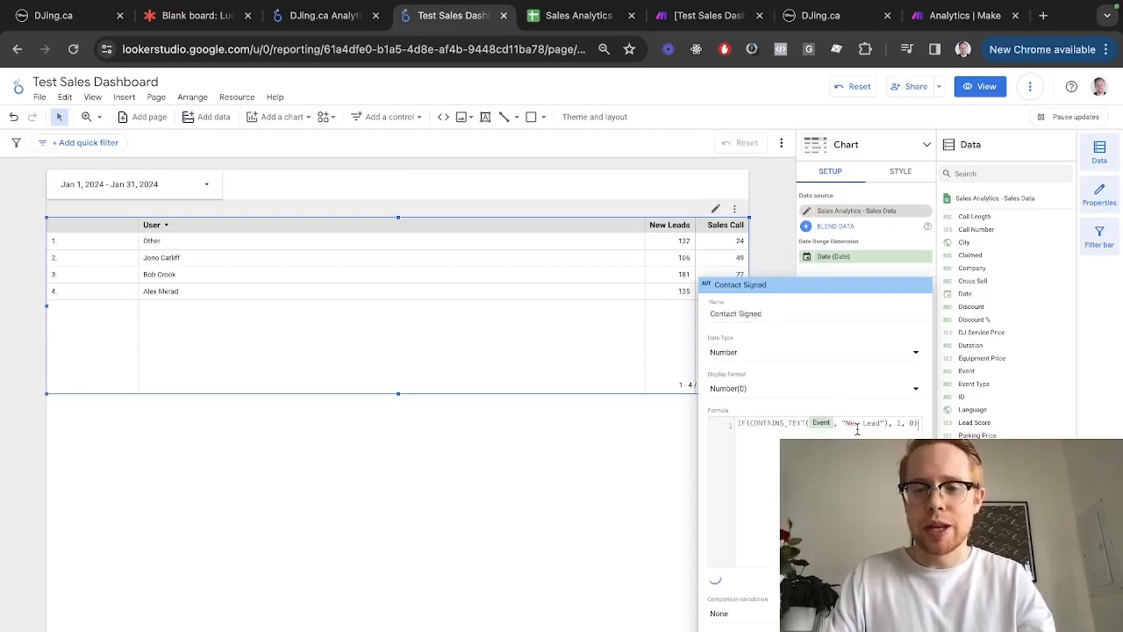
key("alt+shift+Left")
type("Contract Sign")
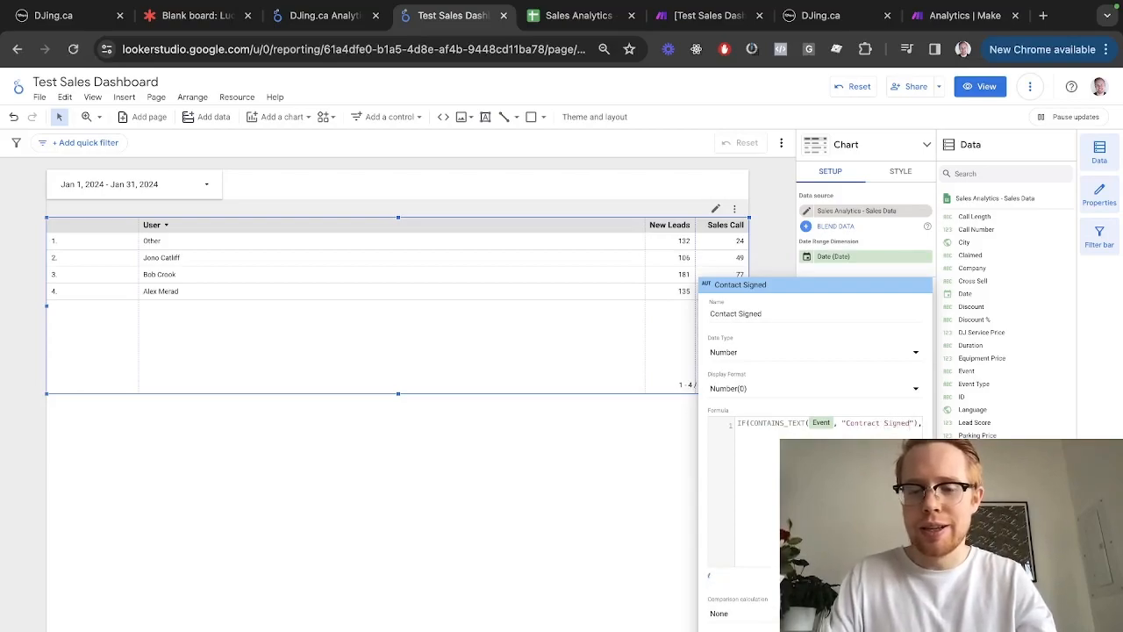
left_click(612, 488)
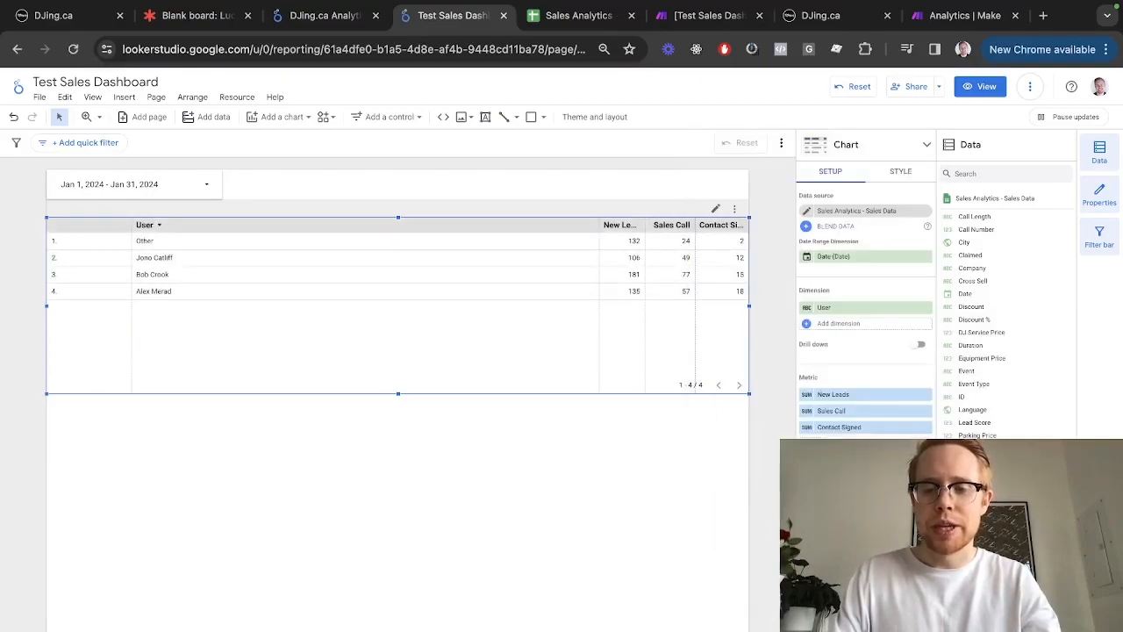
Add a Deposit Paid metric with the same formula matching Deposit Paid events
type("Deposit Paid")
type("IF(CONTAINS_TEXT(Event, \"New Lead\"), 1, 0)")
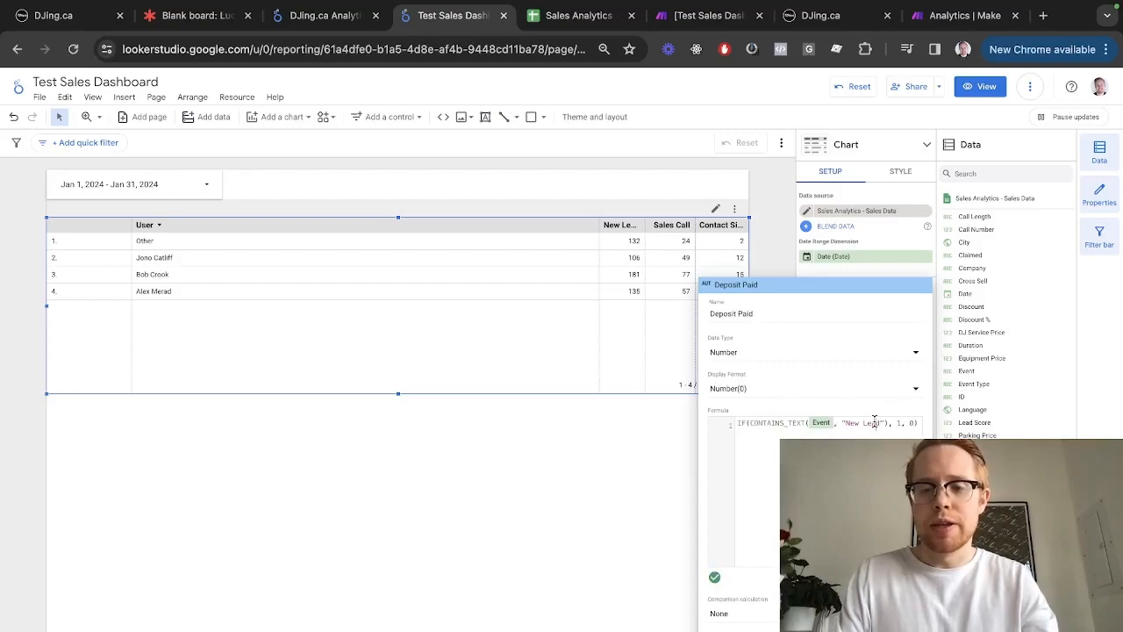
key("alt+shift+Left")
type("Deposit")
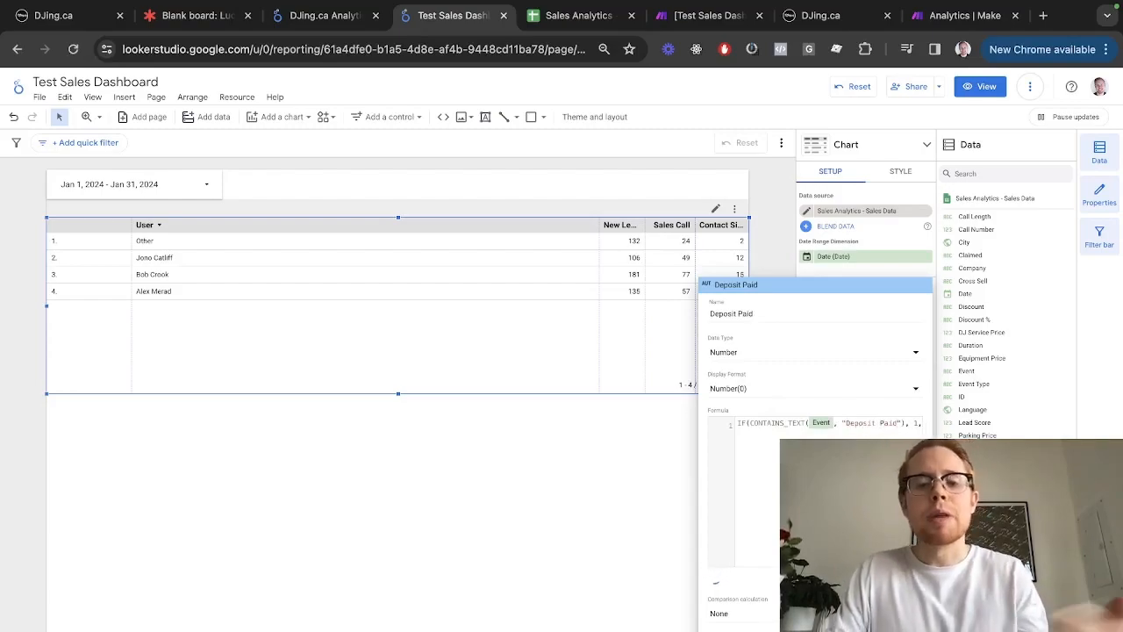
left_click(557, 551)
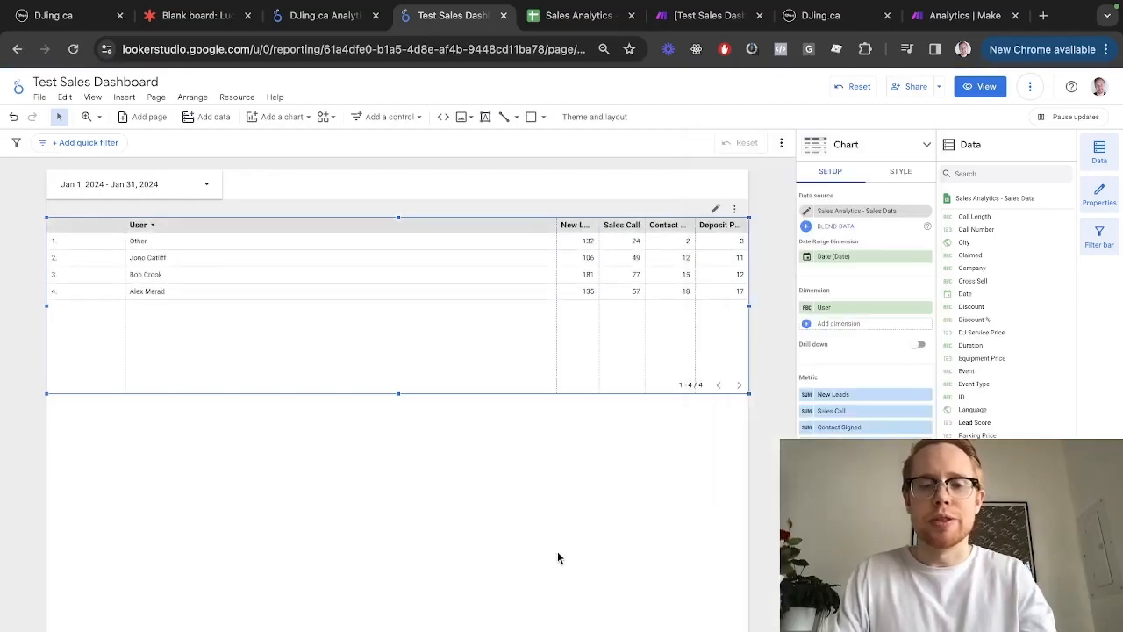
key("ctrl+shift+Tab")
left_click(635, 324)
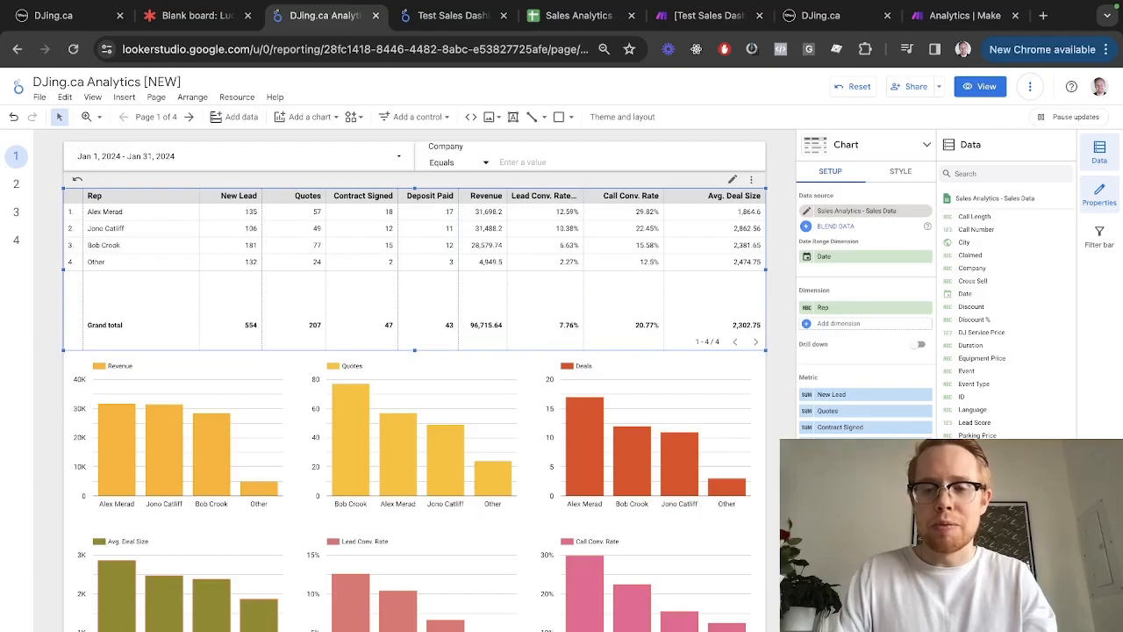
Copy the Revenue formula from the DJing.ca Analytics report
left_click(806, 459)
left_click(805, 362)
key("super+a")
key("ctrl+c")
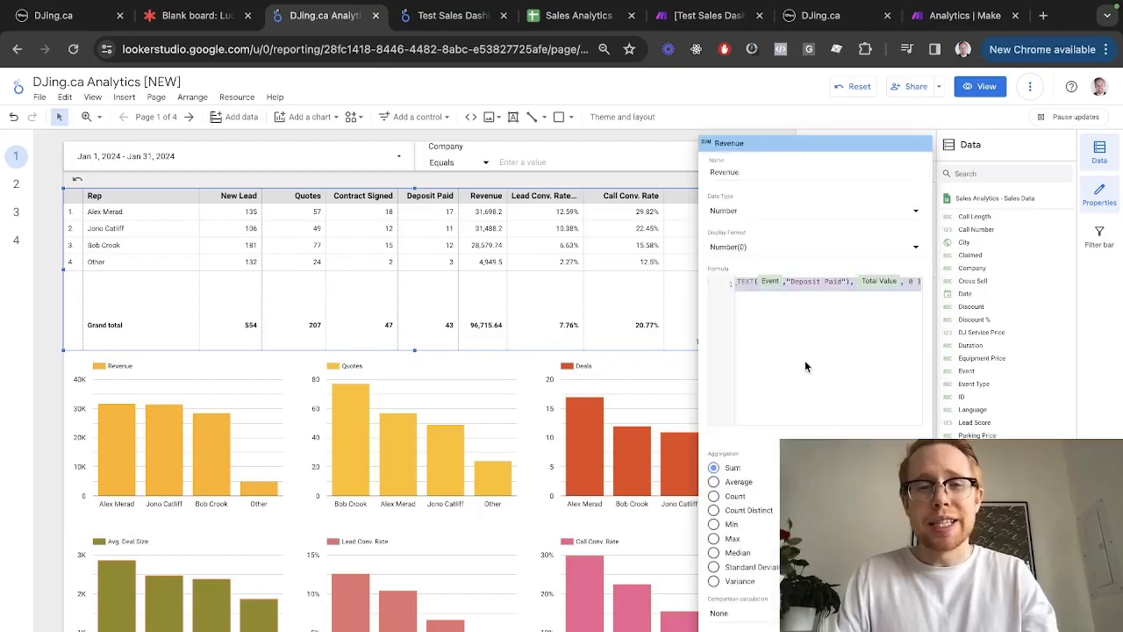
key("ctrl+Tab")
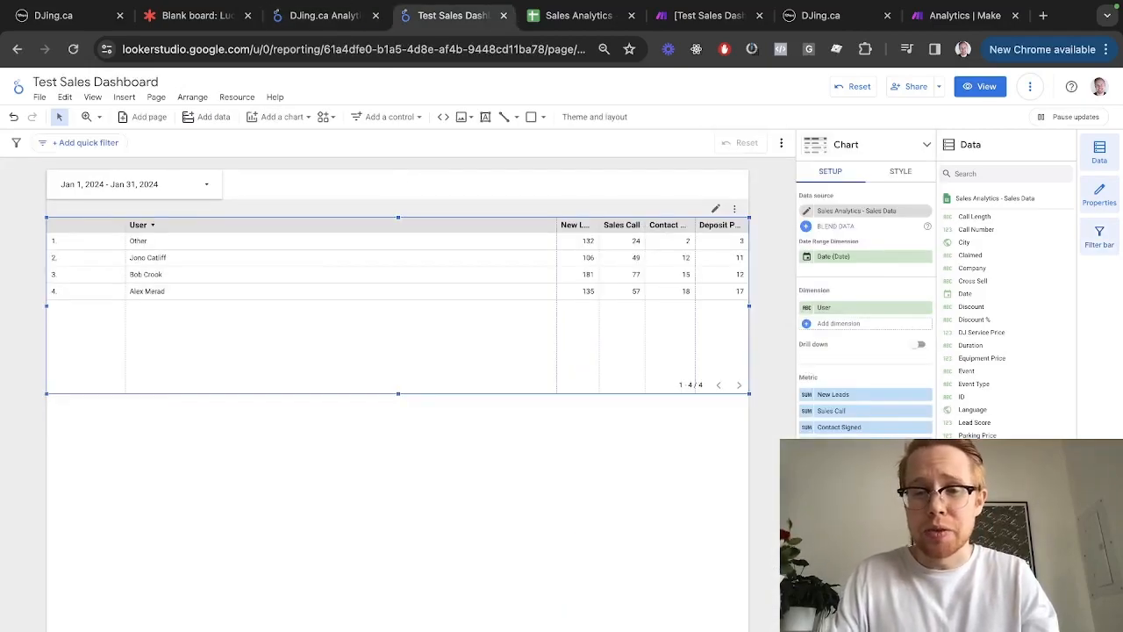
Create a Revenue field from the pasted formula with Number data type and apply it
left_click(843, 612)
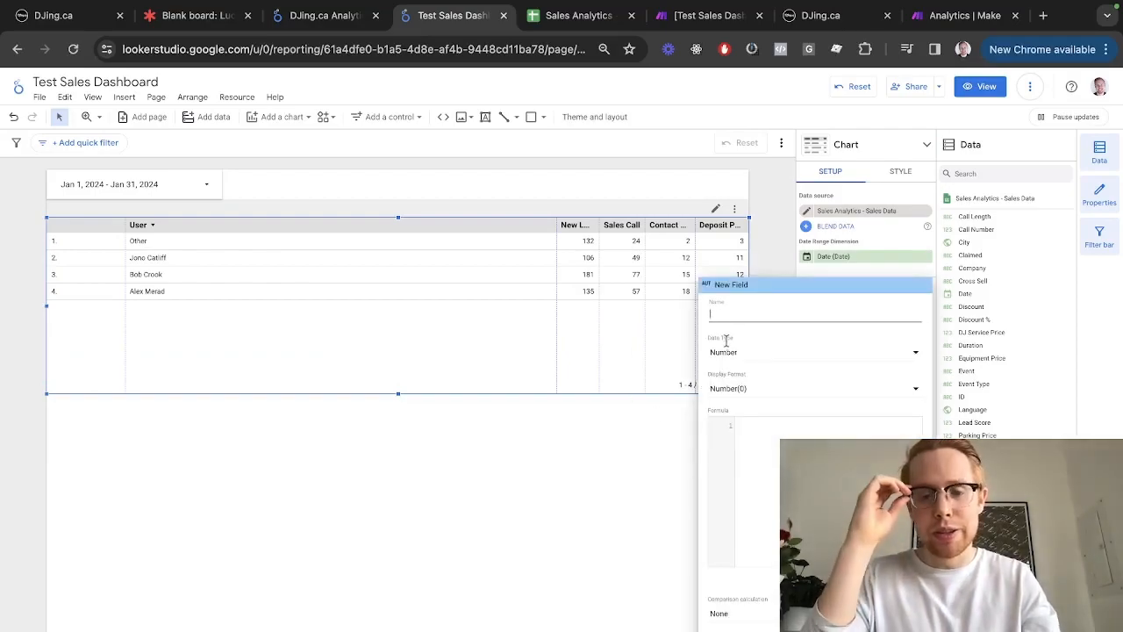
type("Reve")
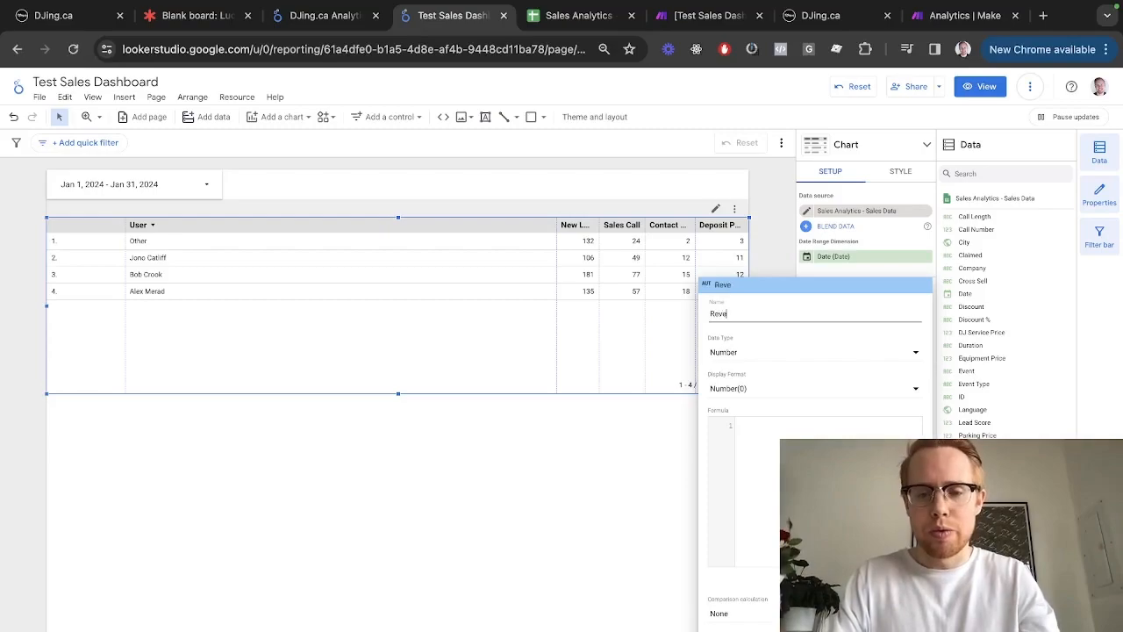
left_click(766, 427)
key("ctrl+v")
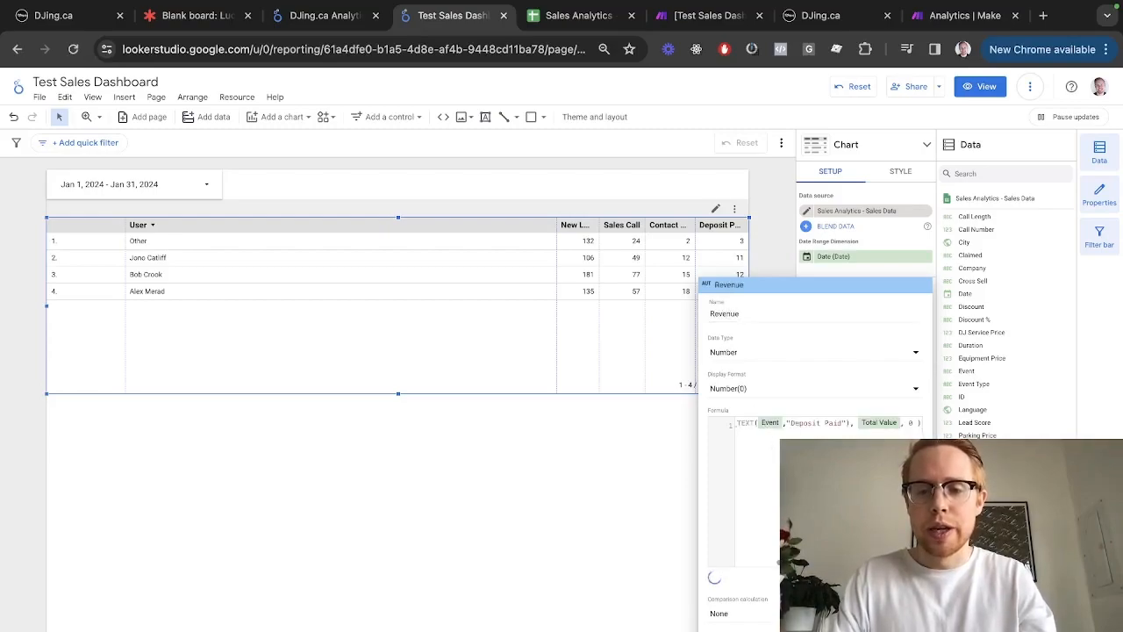
scroll(790, 429, "left", 2)
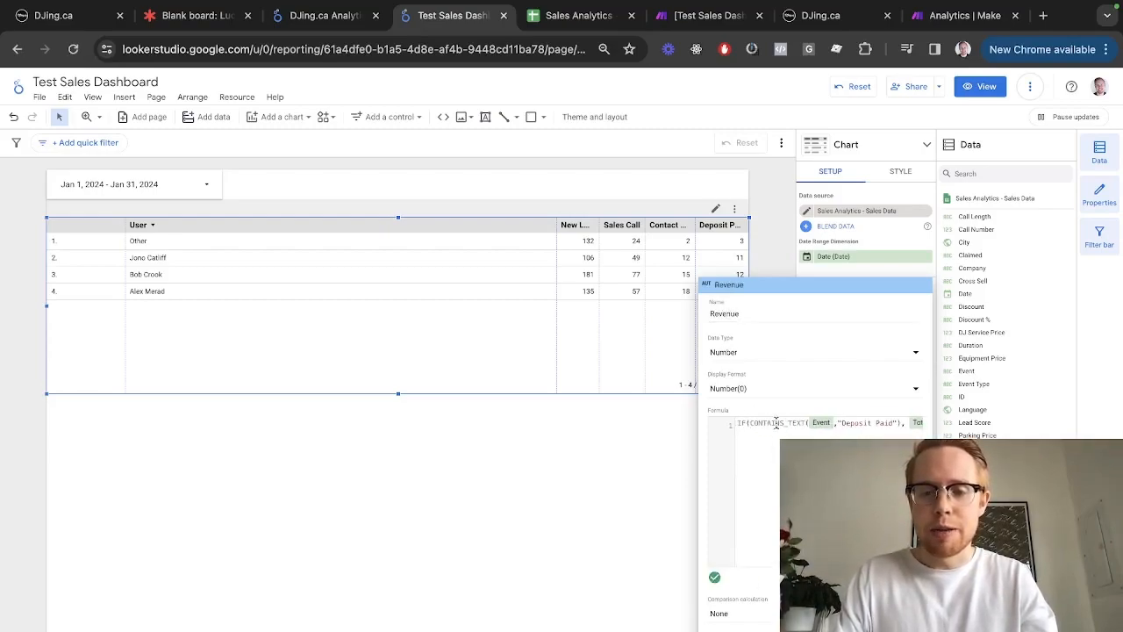
scroll(781, 427, "right", 2)
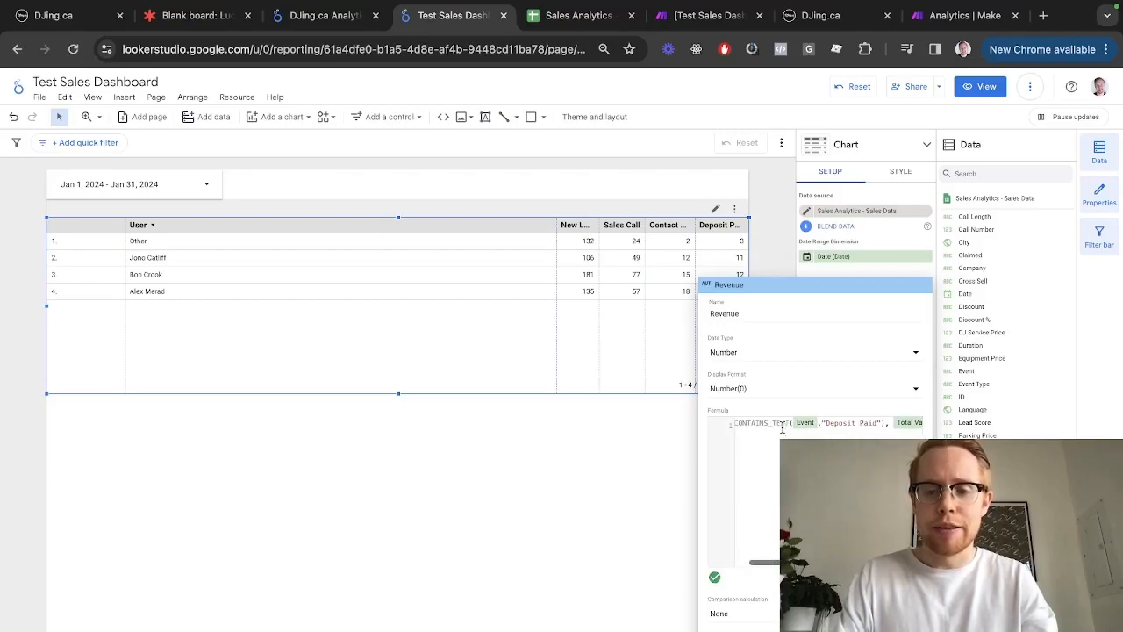
scroll(844, 422, "right", 1)
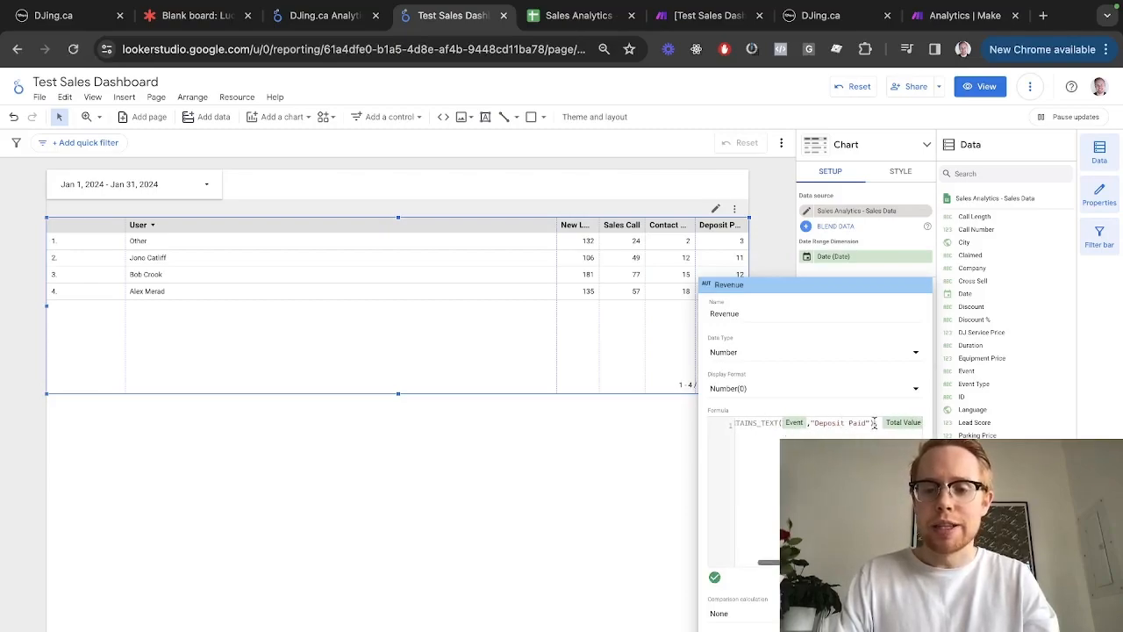
scroll(868, 423, "right", 1)
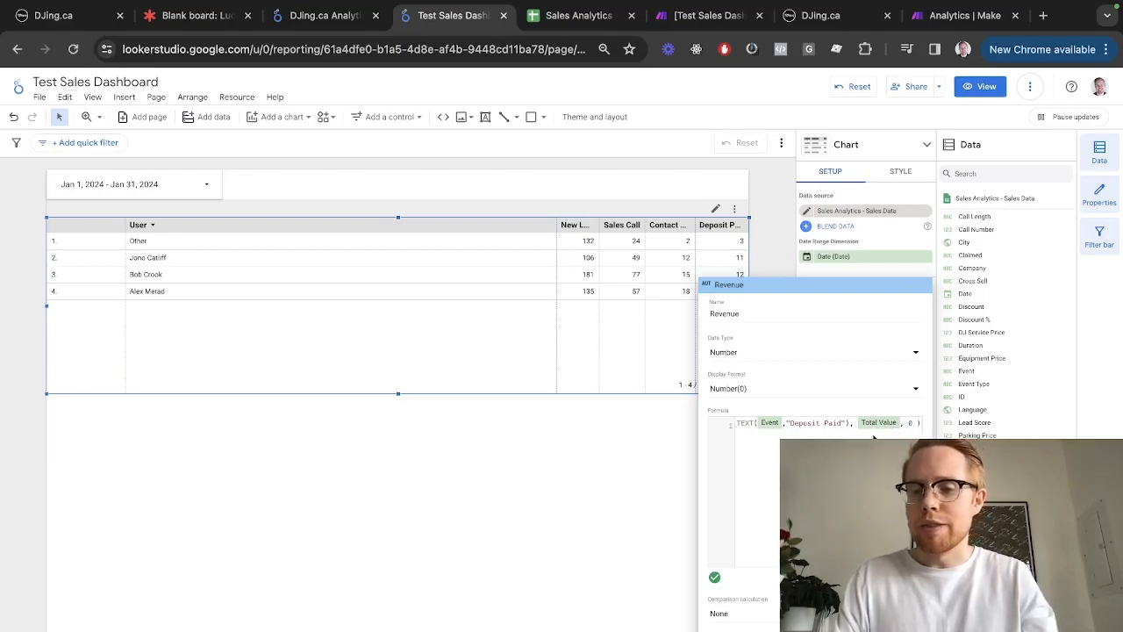
type("total")
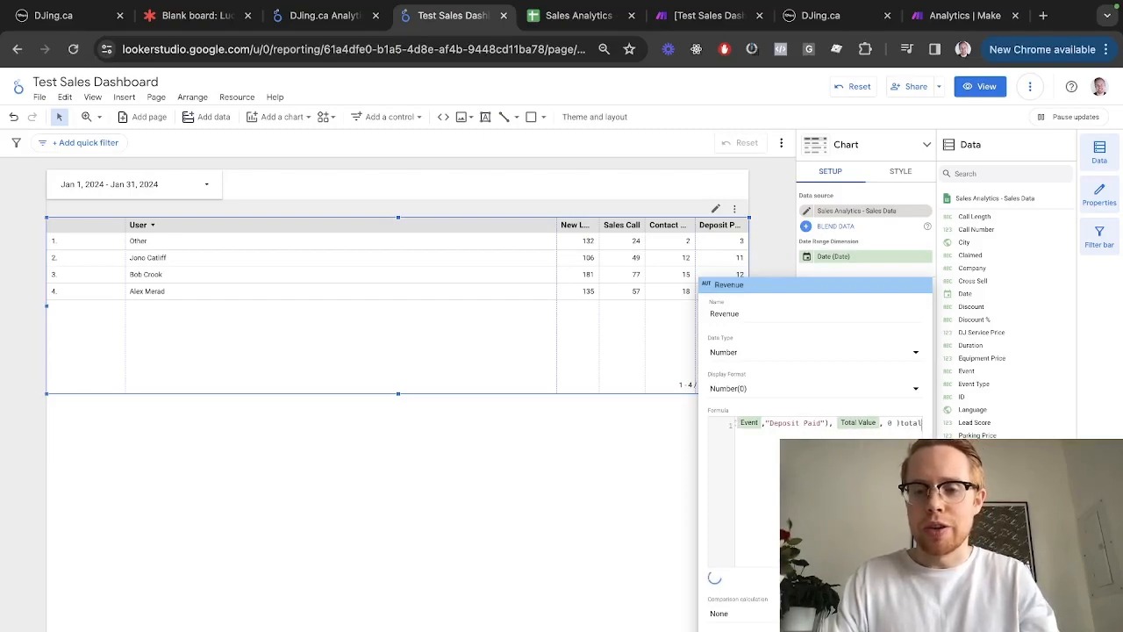
key("BackSpace")
key("BackSpace")
key("BackSpace")
key("BackSpace")
key("BackSpace")
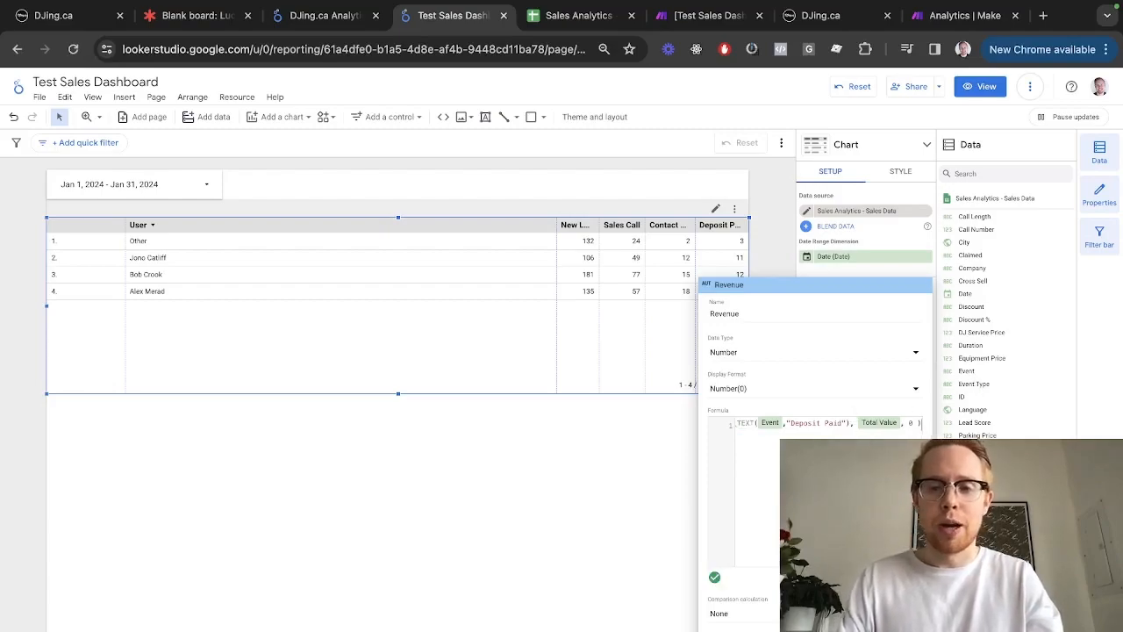
left_click(790, 358)
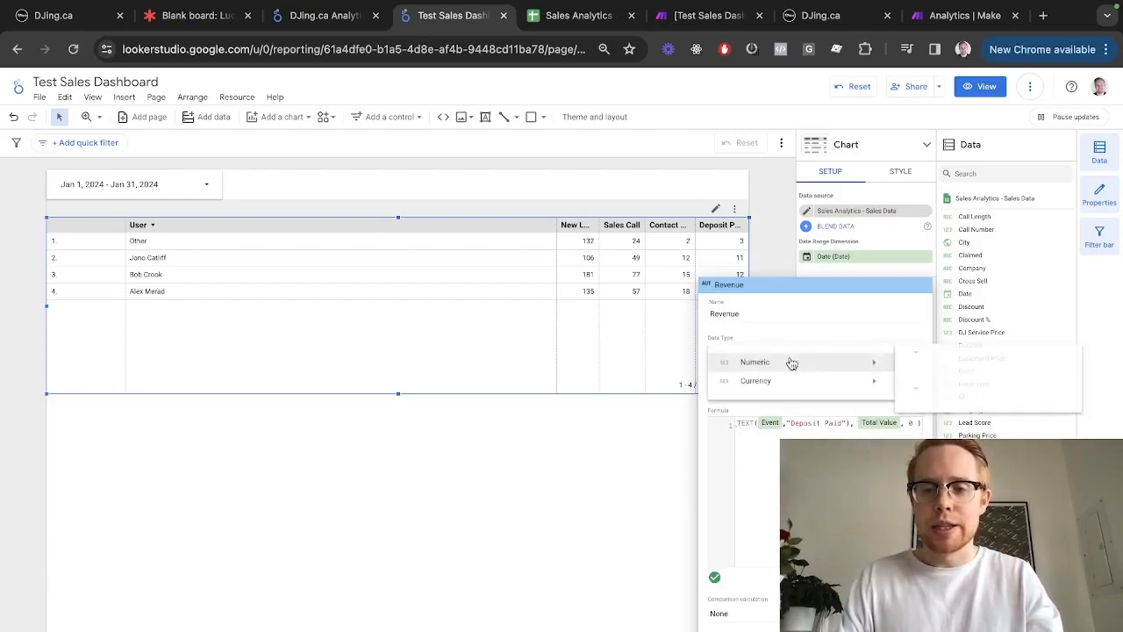
left_click(918, 362)
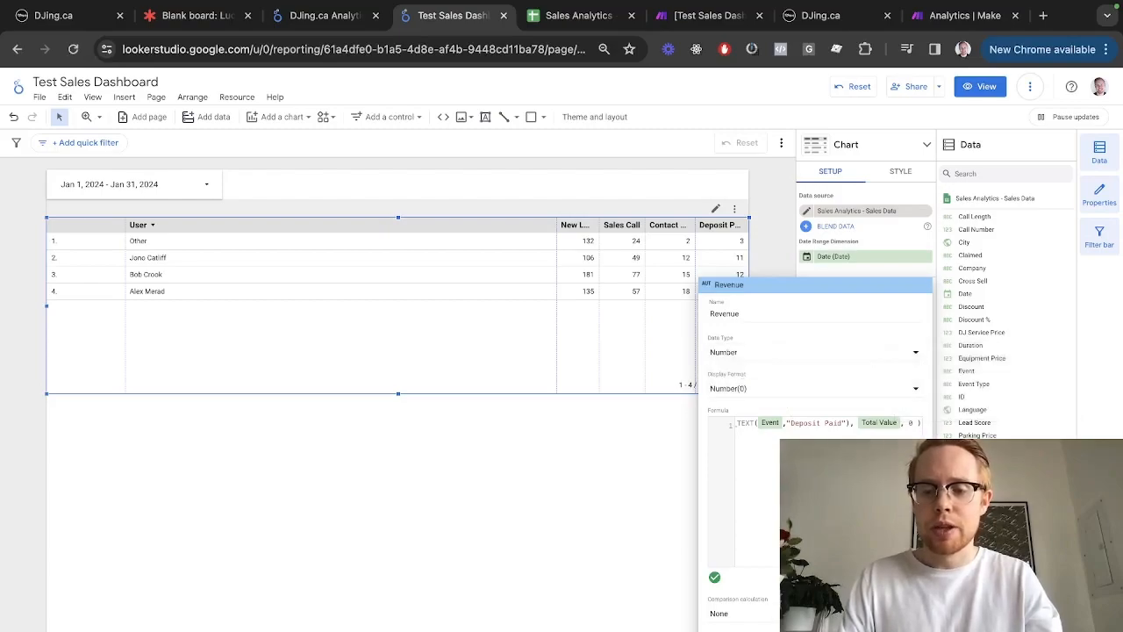
left_click(562, 473)
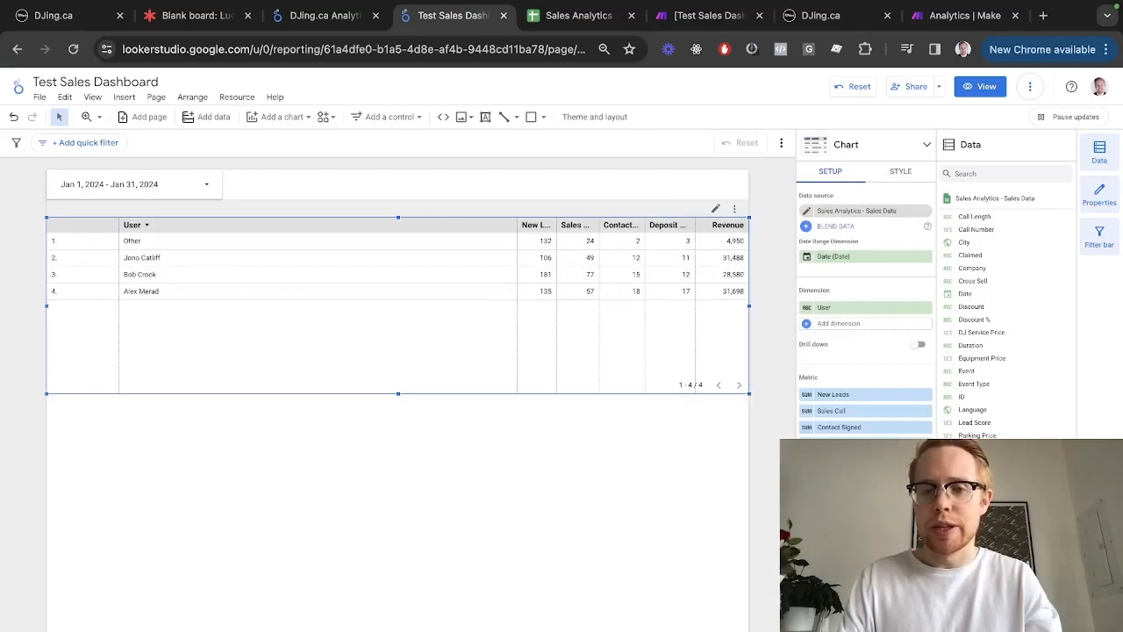
key("ctrl+shift+Tab")
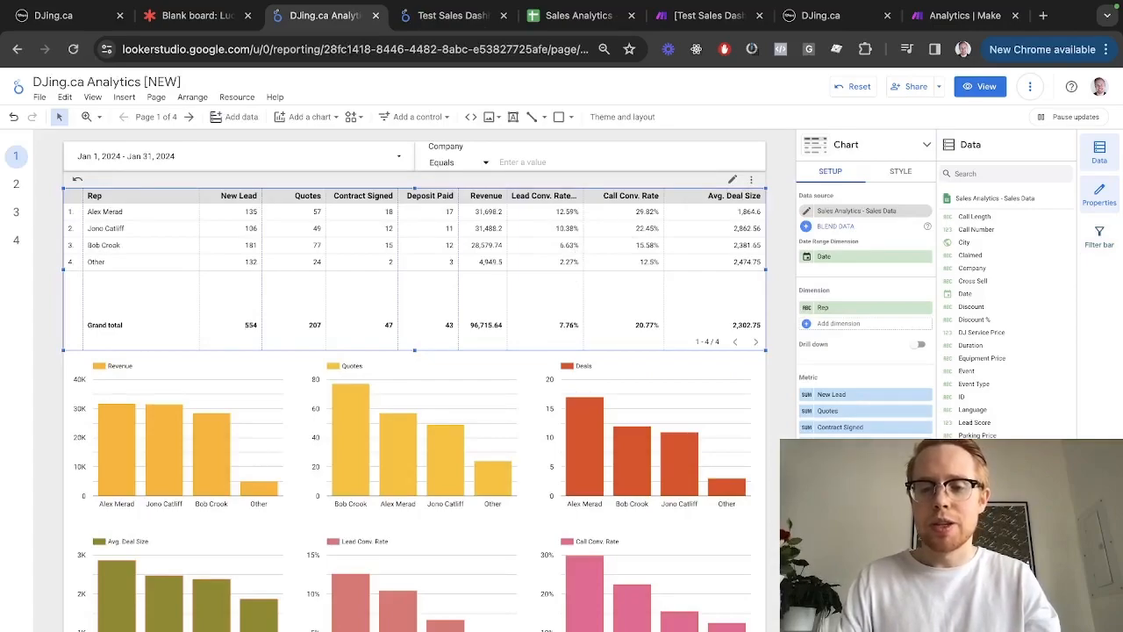
Copy the reference Lead Conv. Rate formula into a new Lead Conv. Rate field
left_click(808, 477)
triple_click(816, 394)
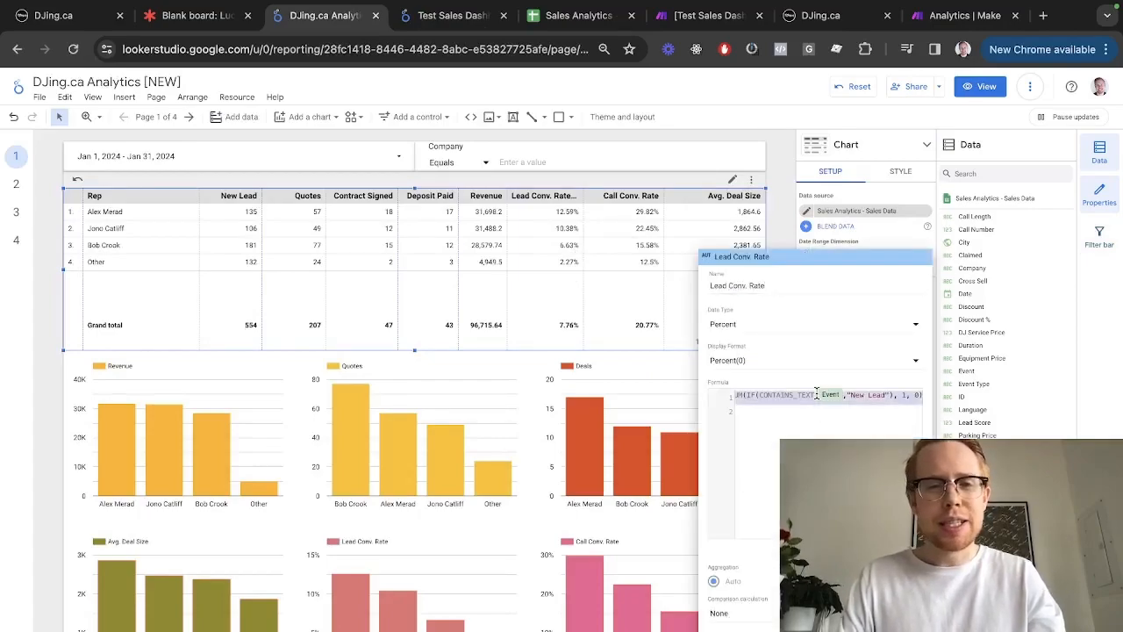
key("ctrl+Tab")
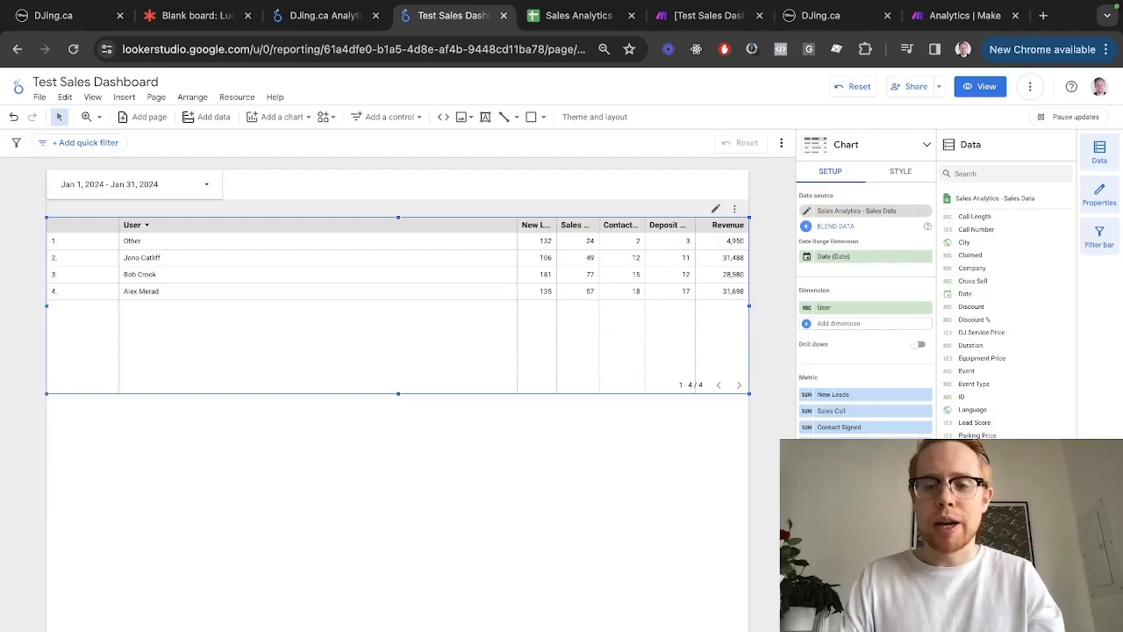
left_click(829, 596)
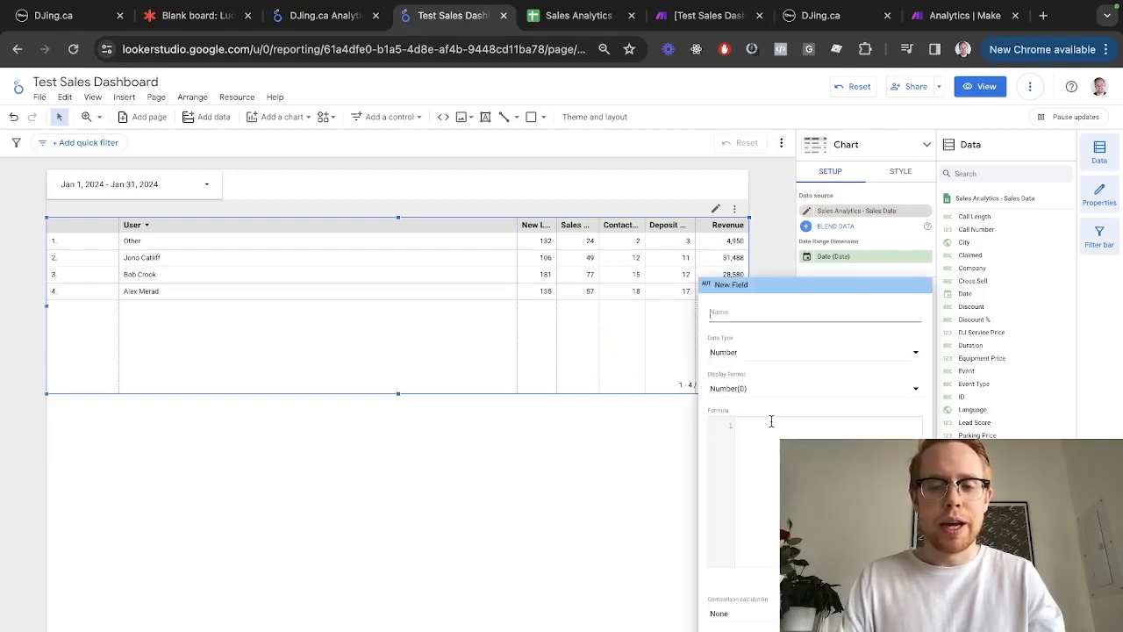
type("New")
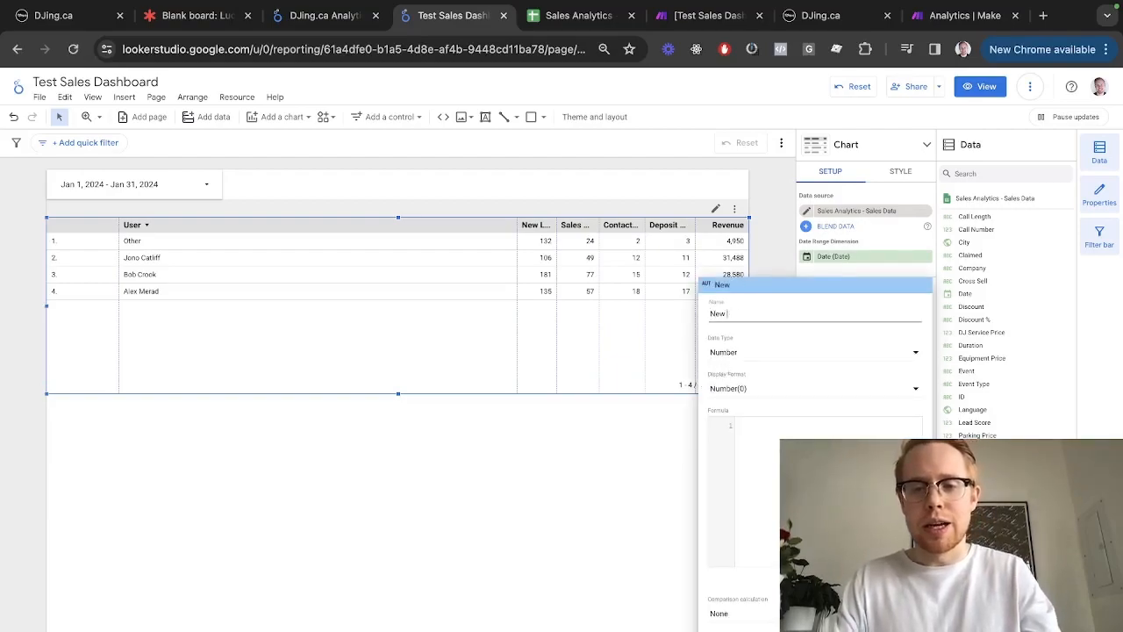
key("BackSpace")
key("BackSpace")
key("BackSpace")
type("Lead Conv")
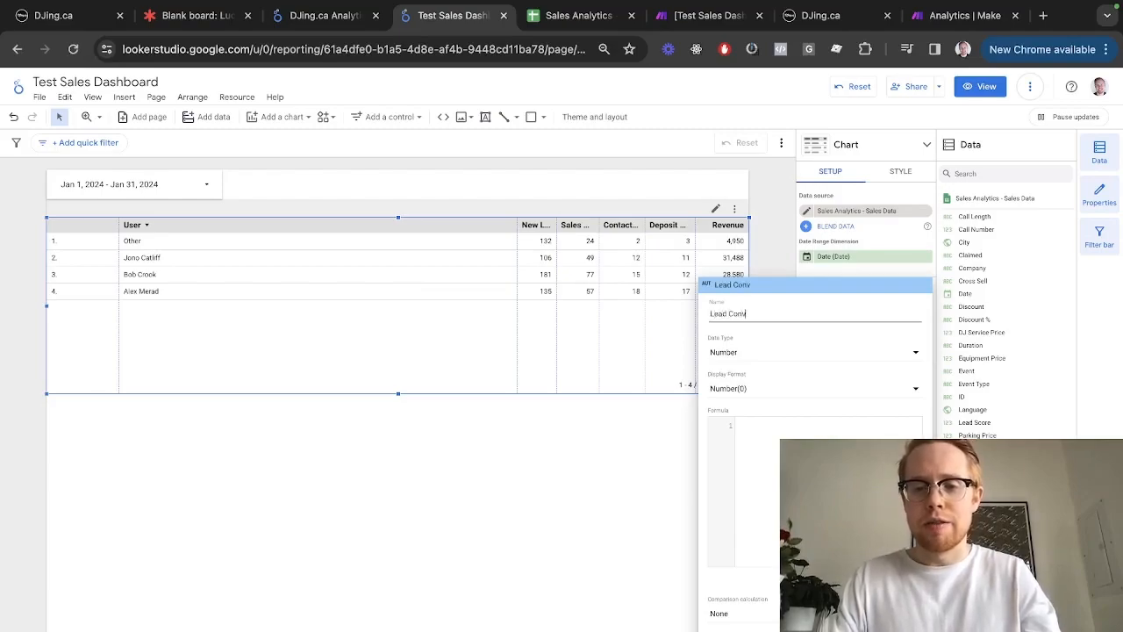
left_click(779, 451)
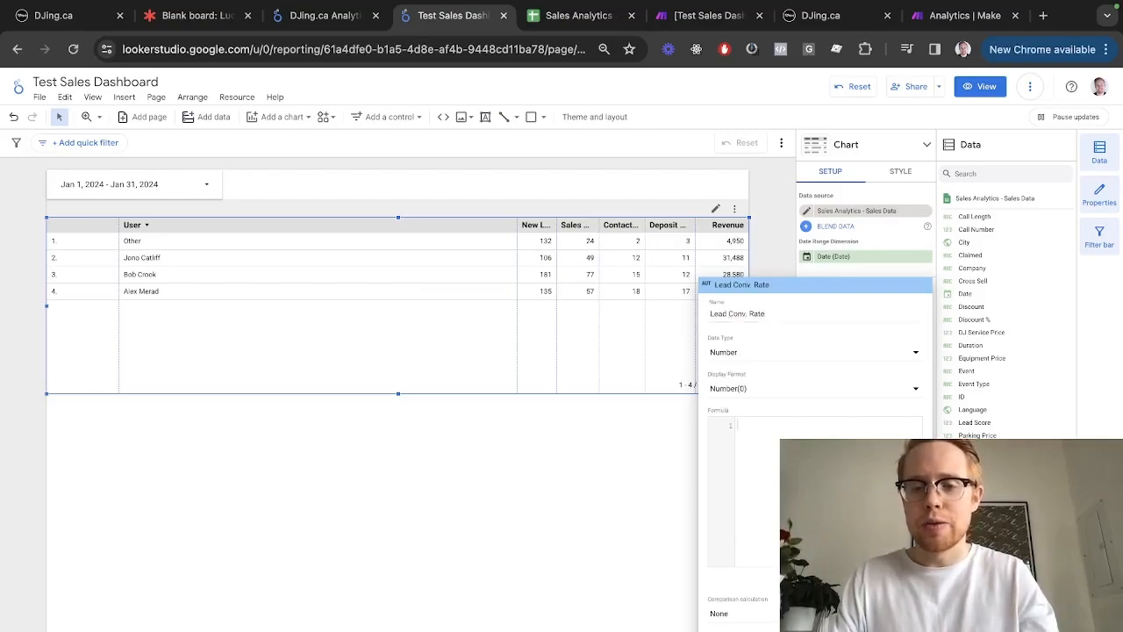
key("super+v")
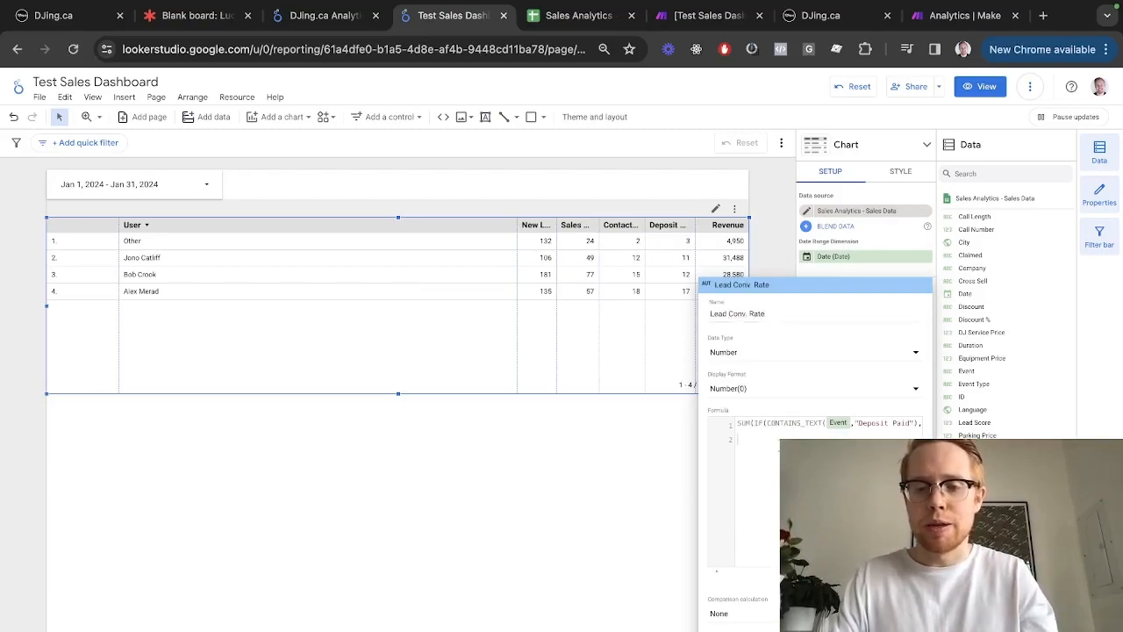
Review the pasted Deposit Paid / New Lead SUM(IF(CONTAINS_TEXT…)) ratio formula
left_click(751, 427)
key("Right")
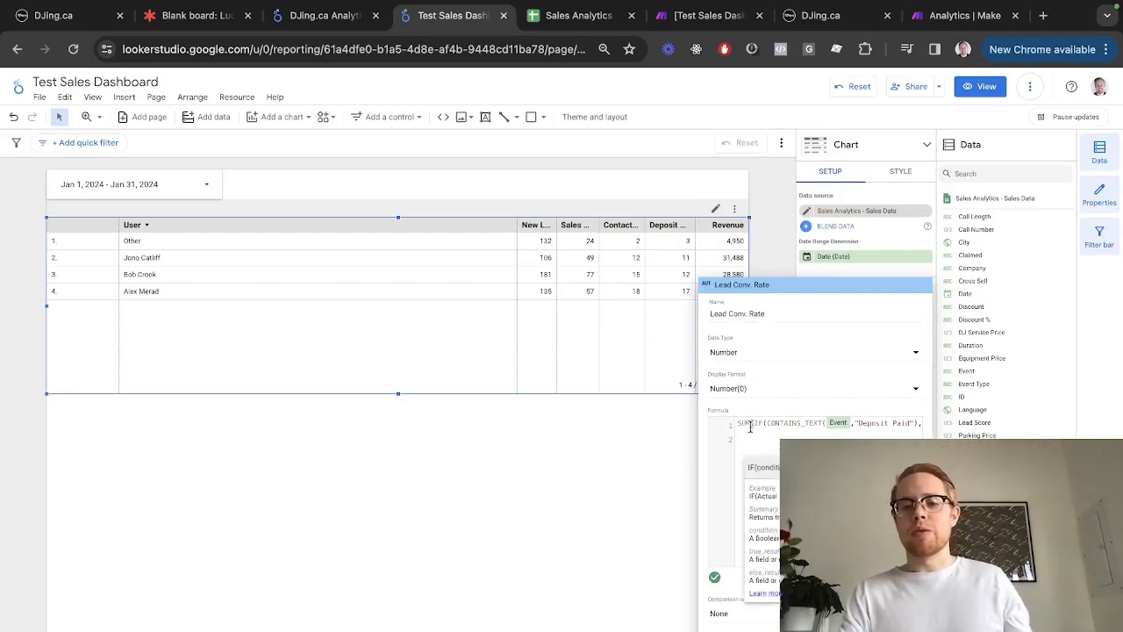
left_click(743, 424)
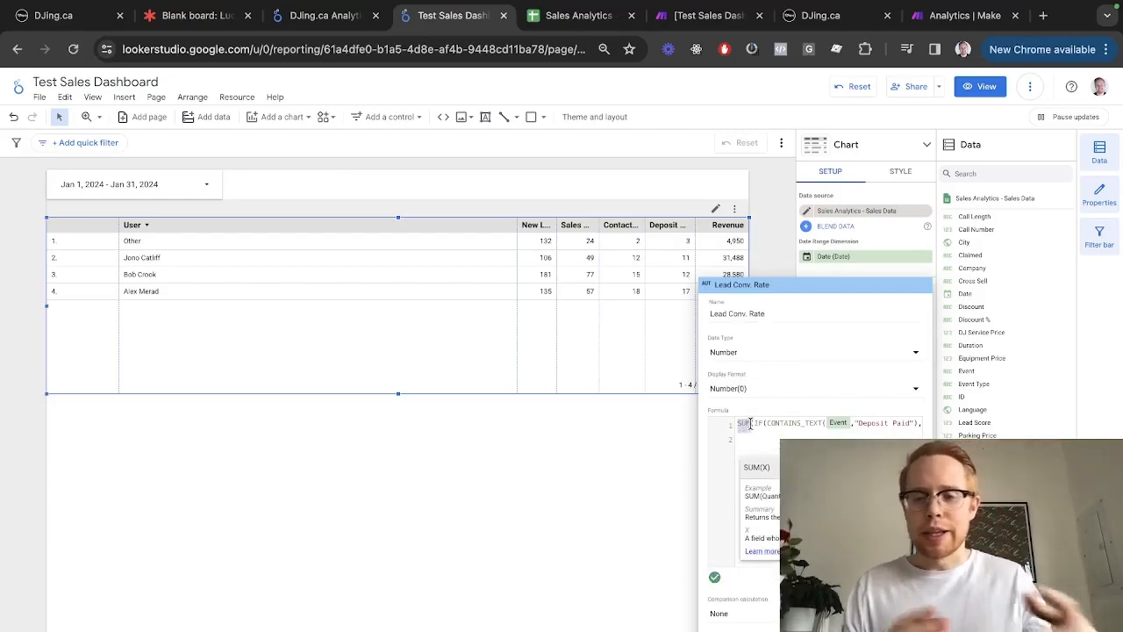
scroll(751, 423, "right", 5)
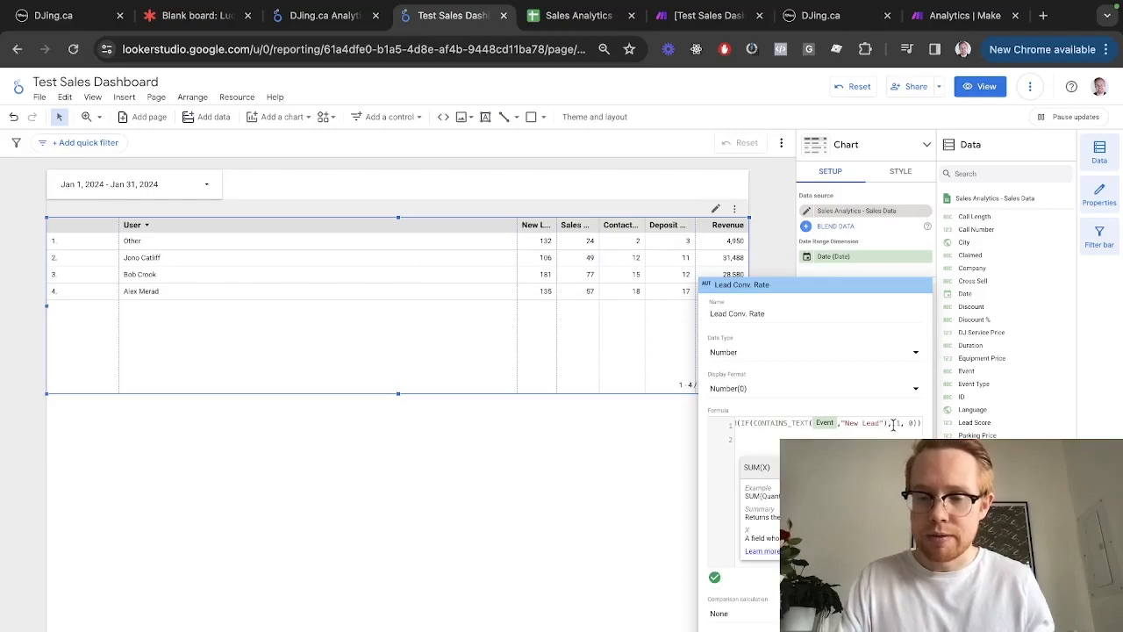
scroll(893, 424, "left", 5)
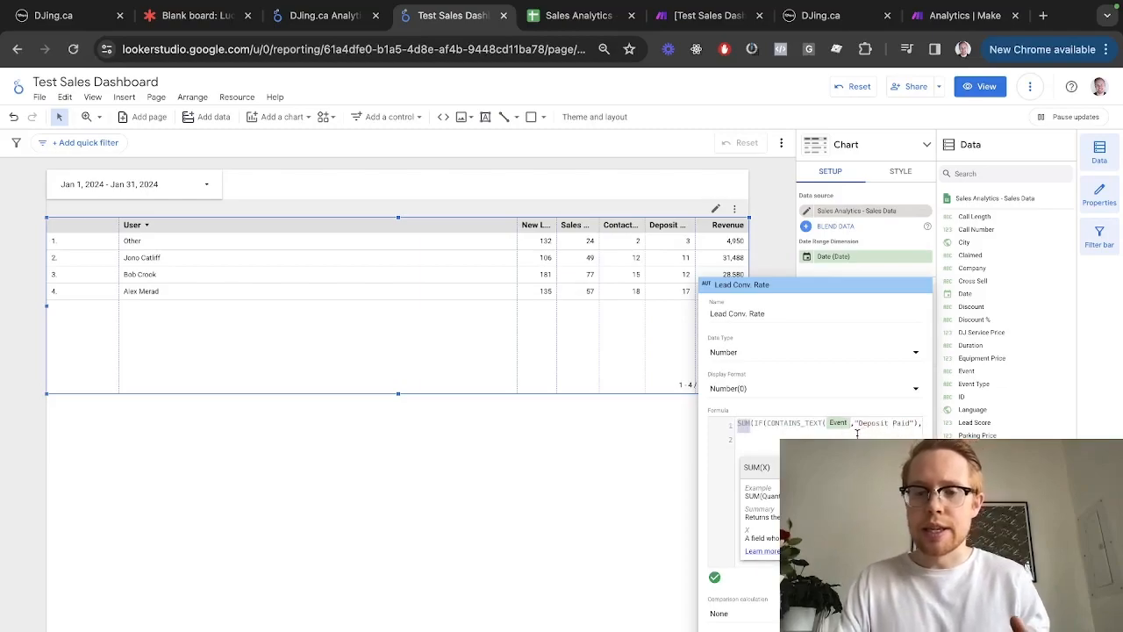
scroll(851, 432, "right", 4)
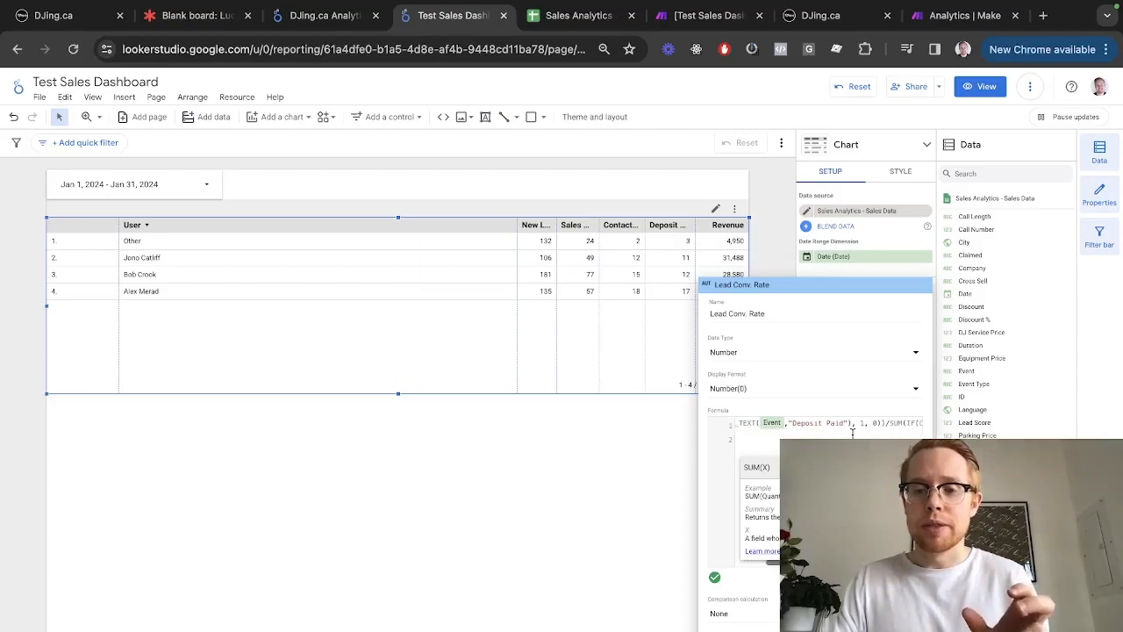
scroll(852, 431, "right", 5)
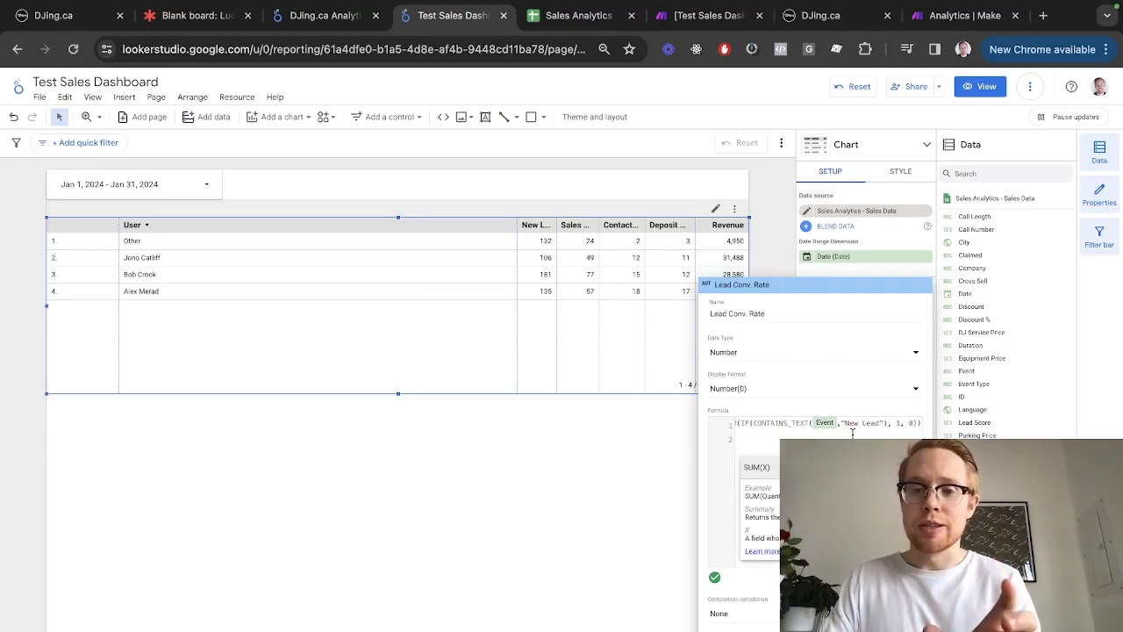
scroll(852, 432, "left", 4)
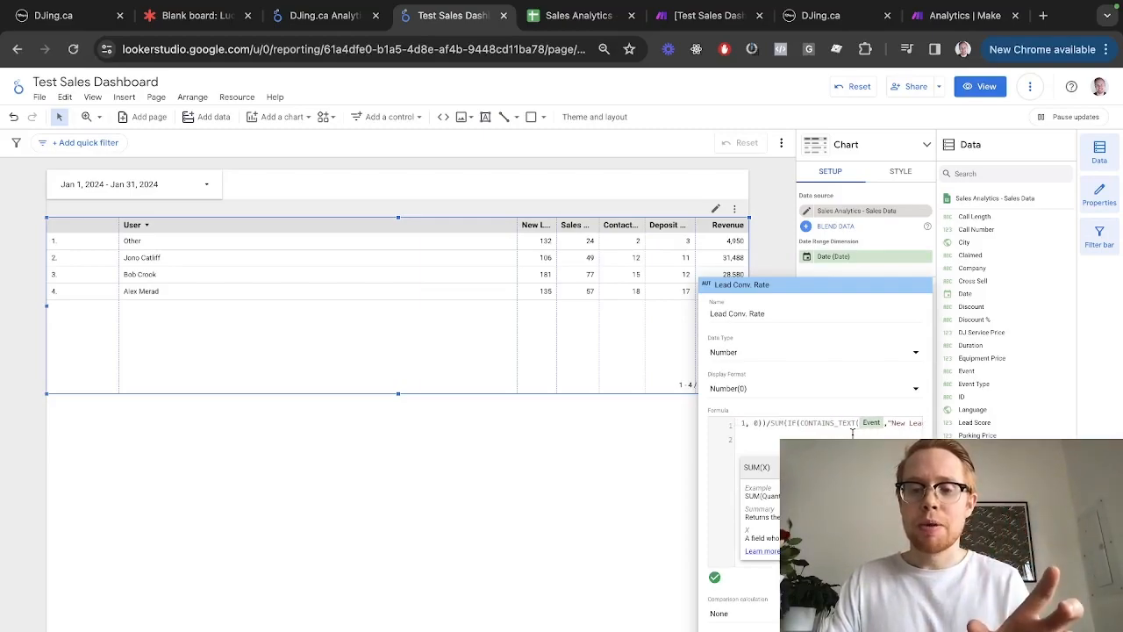
scroll(852, 432, "right", 3)
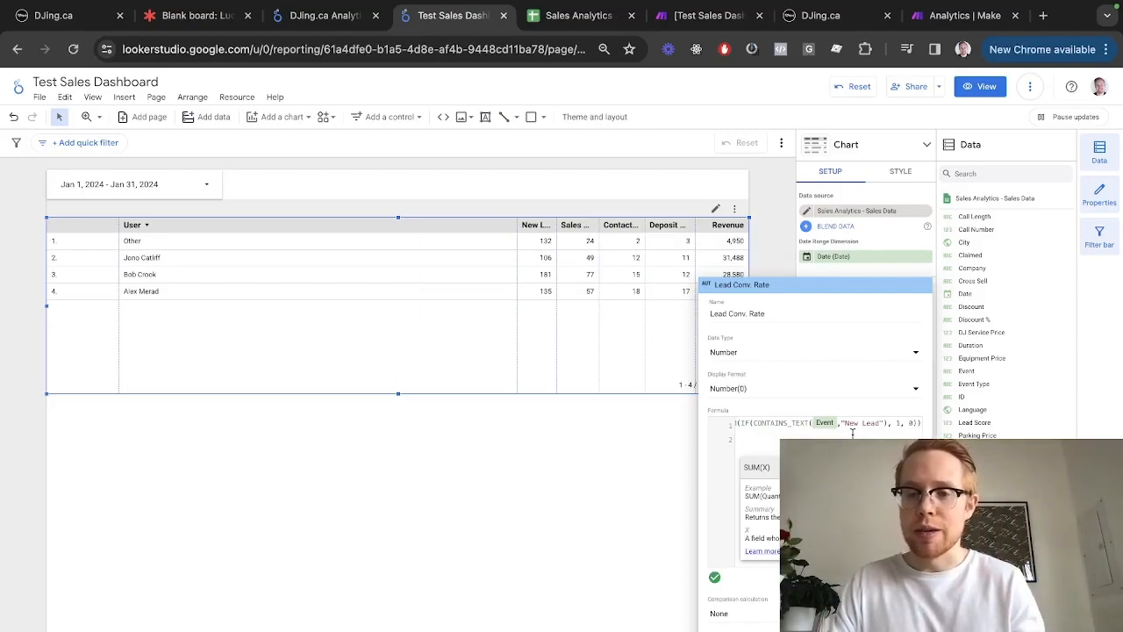
scroll(852, 431, "left", 5)
scroll(808, 423, "right", 3)
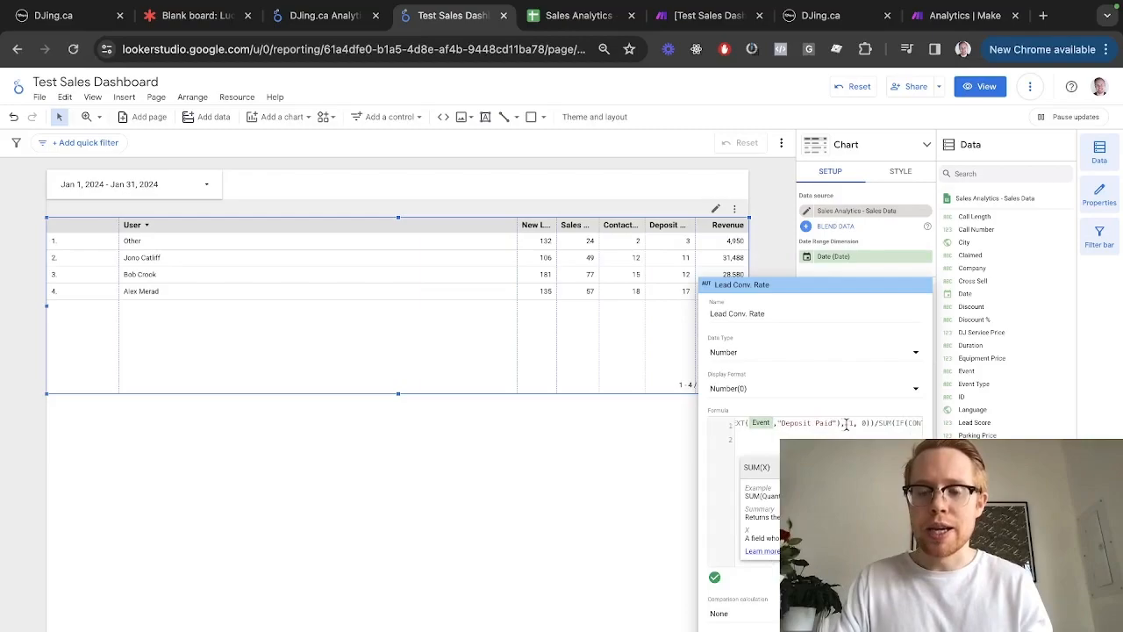
scroll(847, 424, "right", 2)
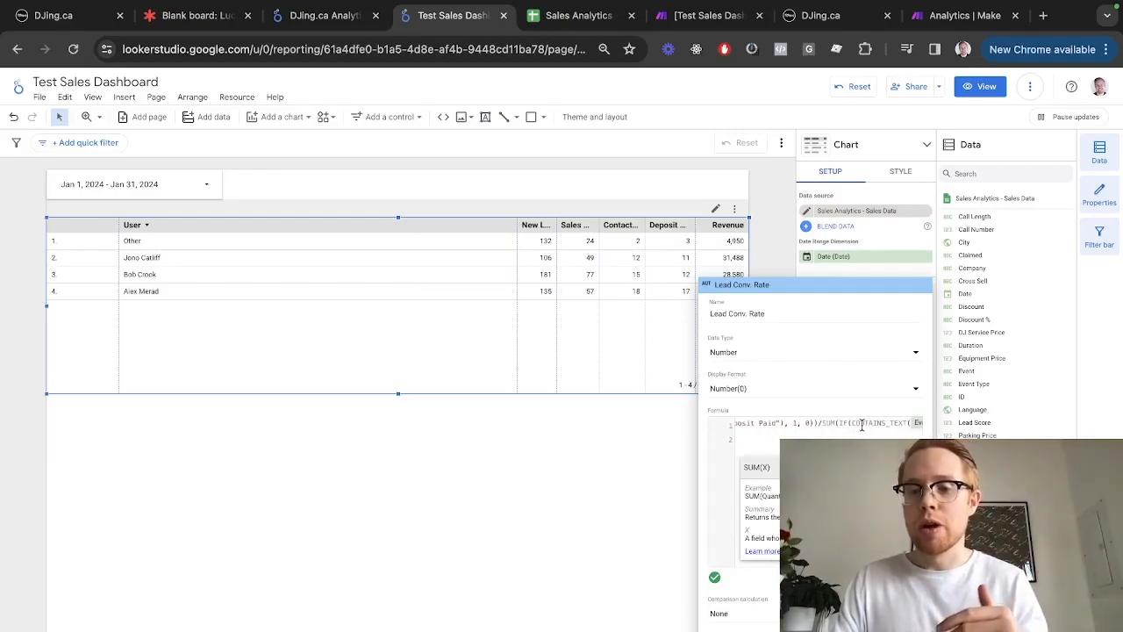
scroll(866, 424, "right", 4)
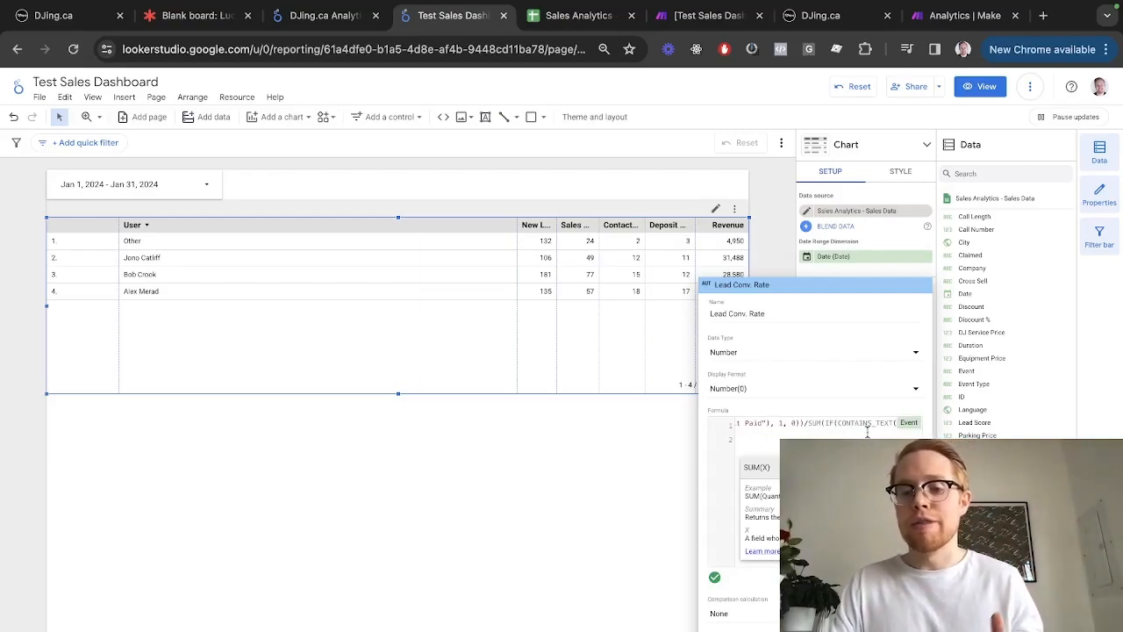
scroll(867, 424, "right", 1)
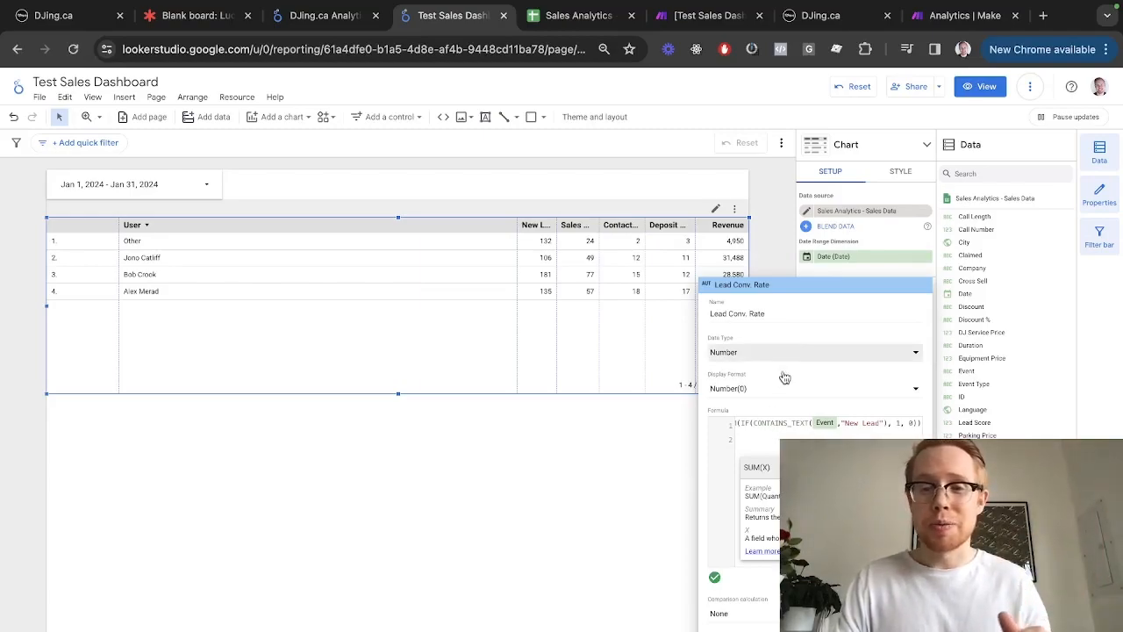
Set Lead Conv. Rate's data type to Percent and add it to the table
left_click(744, 360)
mouse_move(743, 362)
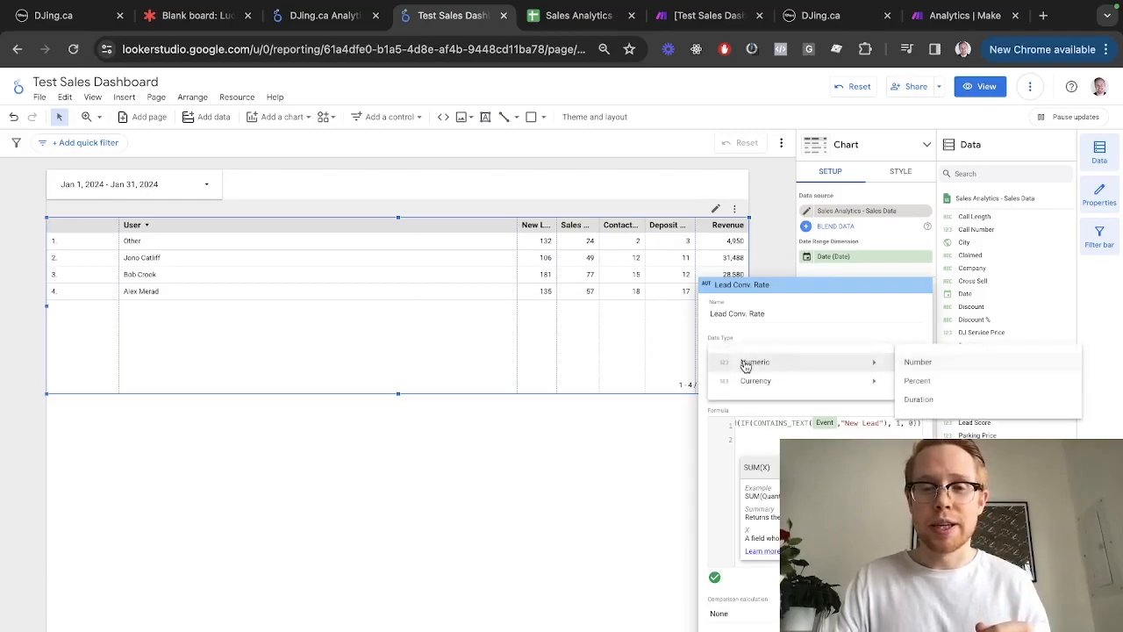
left_click(935, 380)
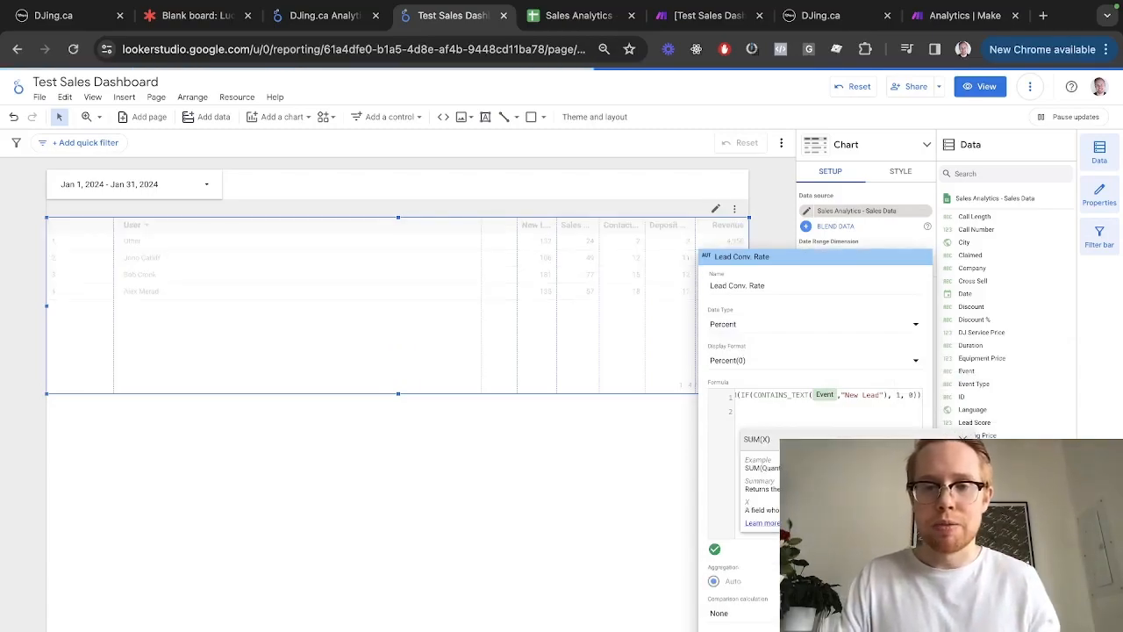
left_click(574, 522)
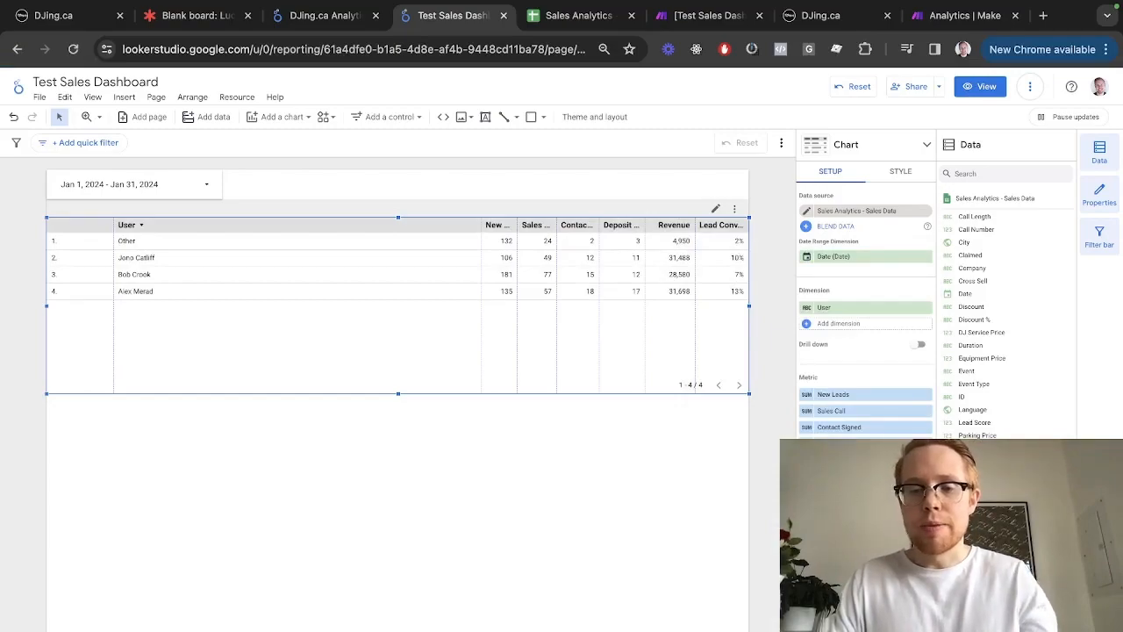
left_click(838, 605)
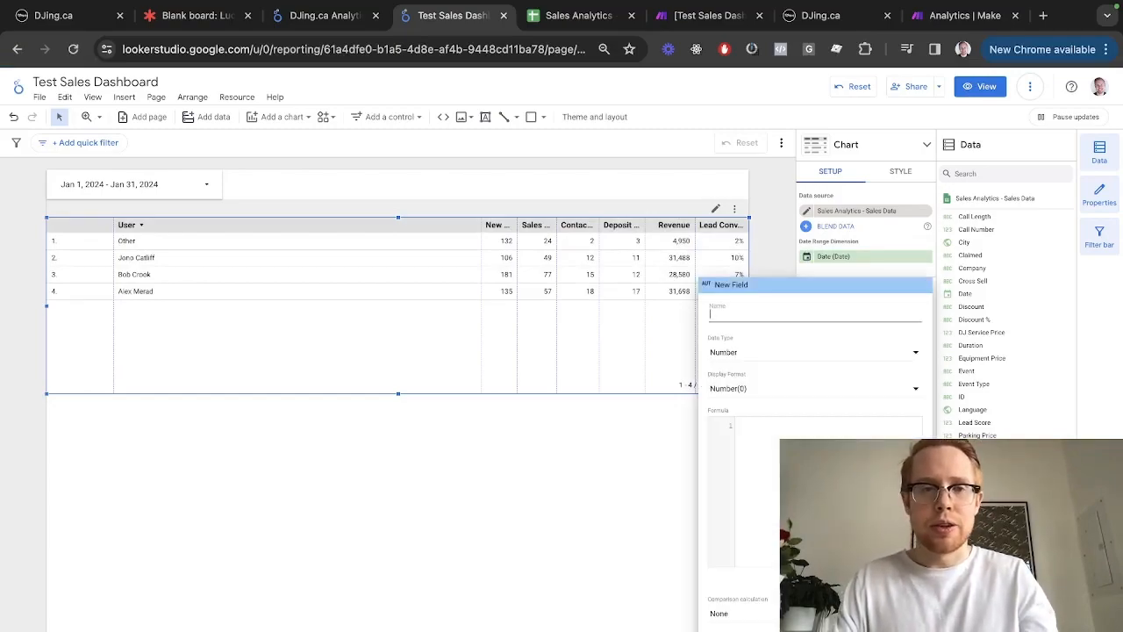
Copy the Call Conv. Rate formula from the DJing.ca Analytics report
key("ctrl+shift+Tab")
left_click(651, 364)
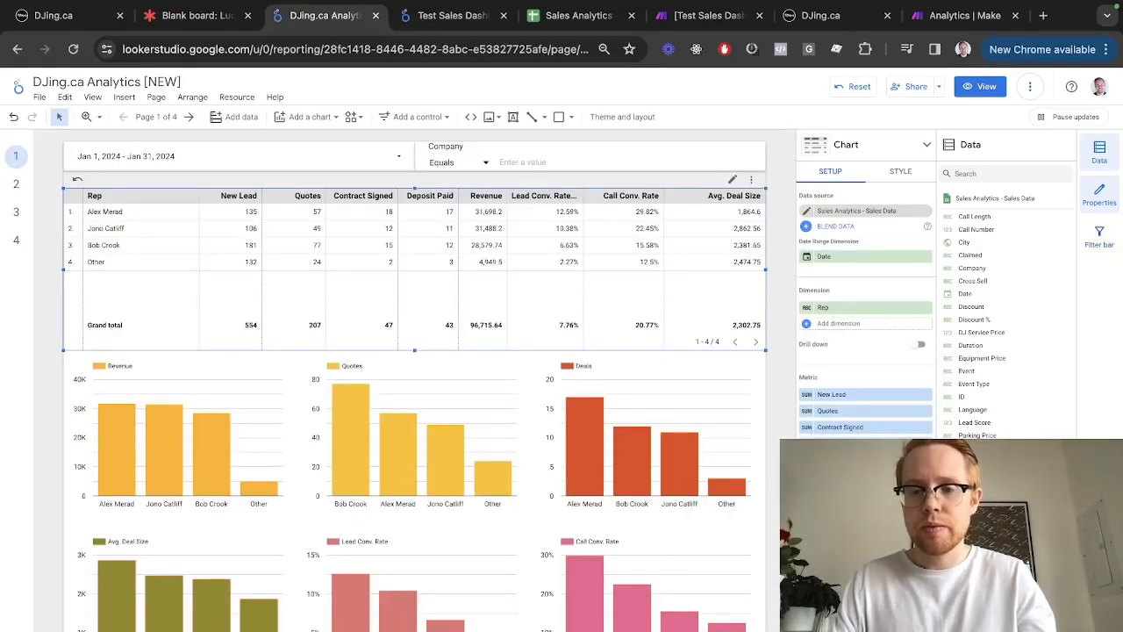
left_click(806, 492)
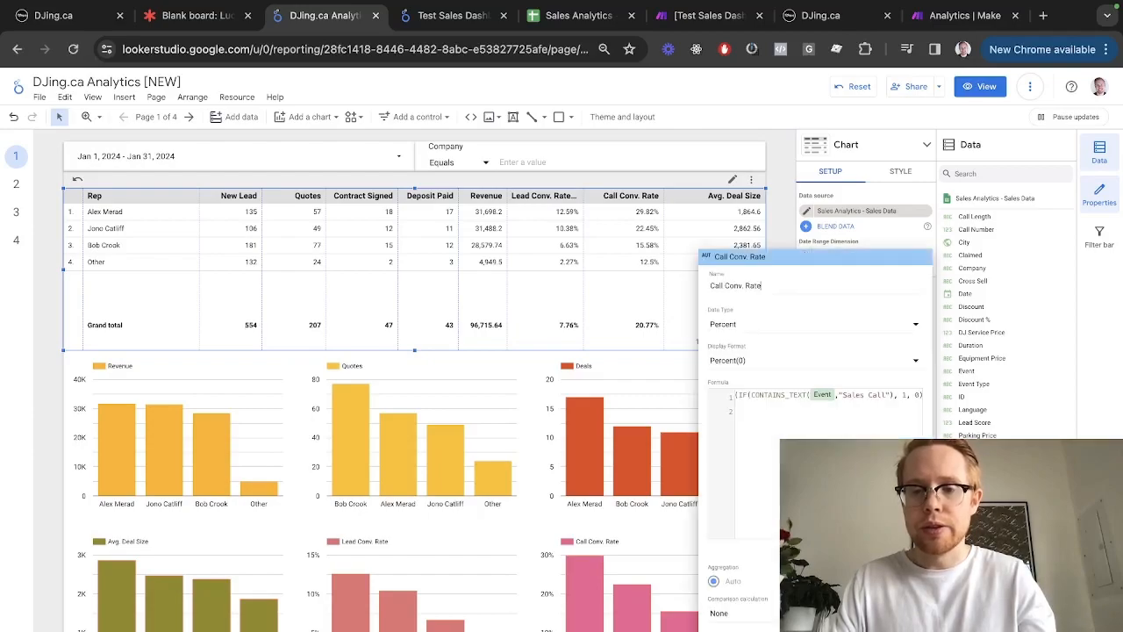
left_click(816, 436)
key("super+a")
key("super+c")
key("ctrl+Tab")
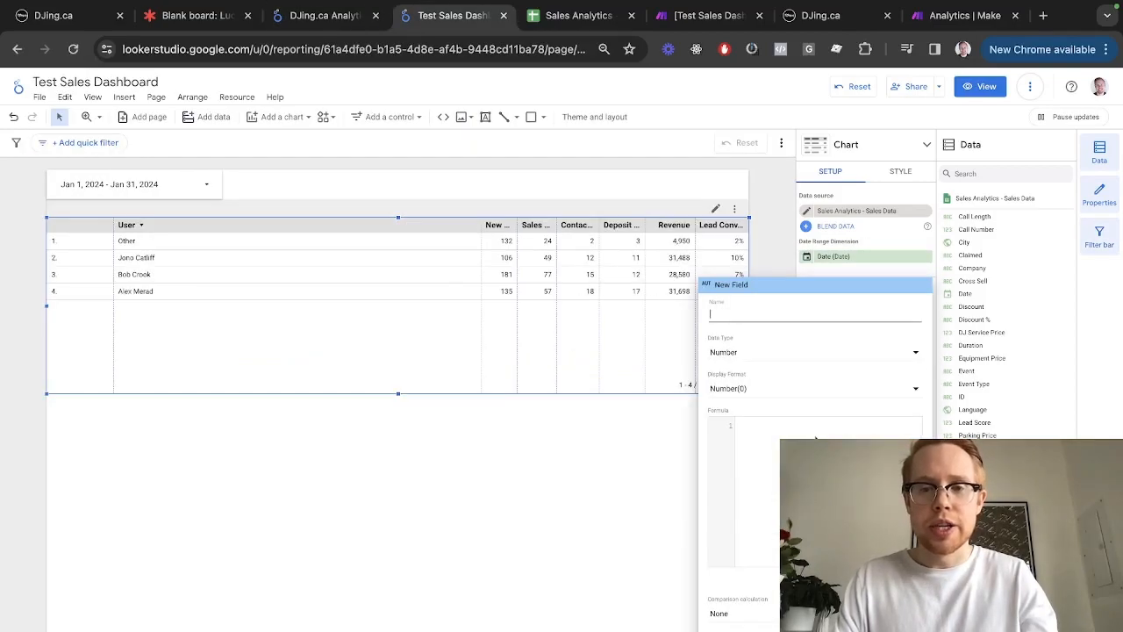
key("ctrl+shift+Tab")
key("ctrl+Tab")
Create a Sales Call field from the copied conversion formula, typed as Percent
type("Sales Call")
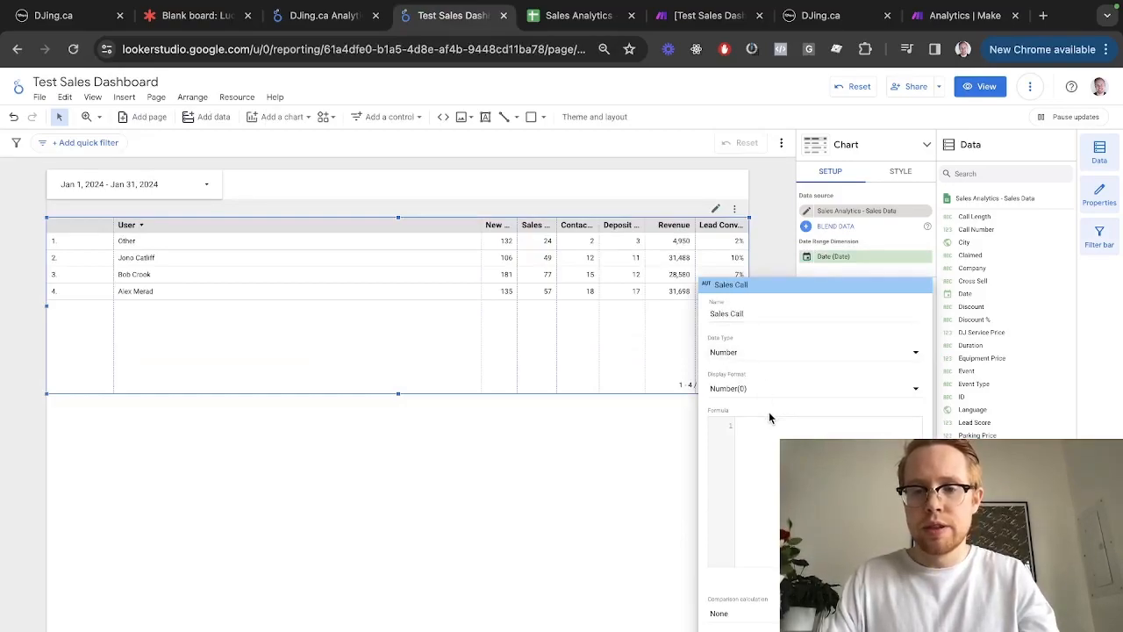
left_click(820, 433)
key("super+v")
scroll(819, 433, "right", 3)
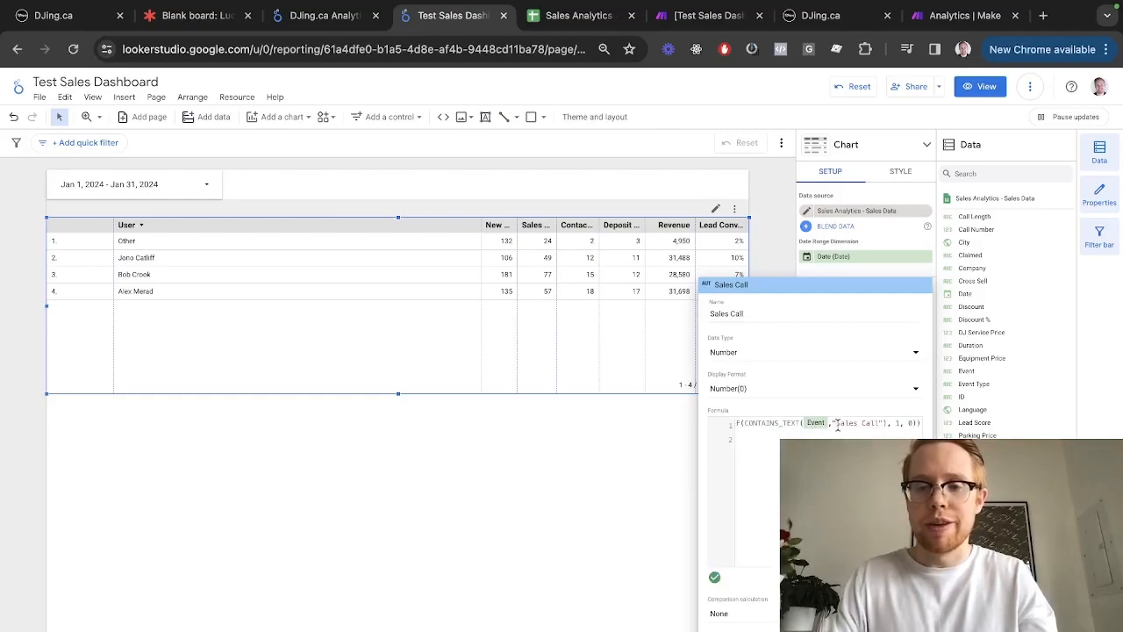
left_click(762, 352)
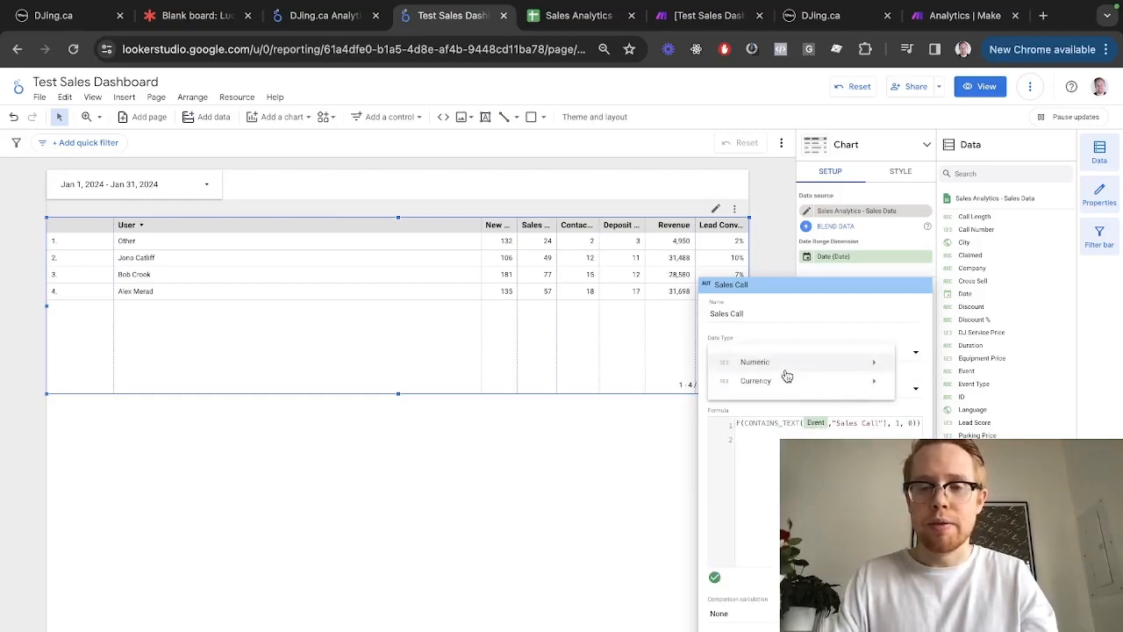
mouse_move(789, 363)
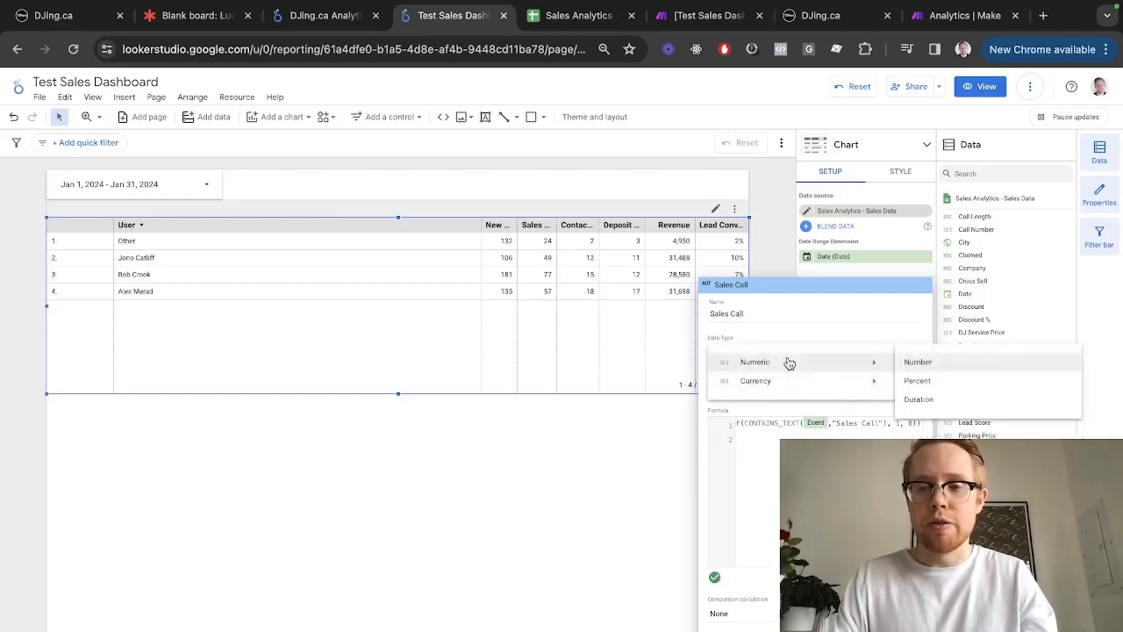
left_click(918, 380)
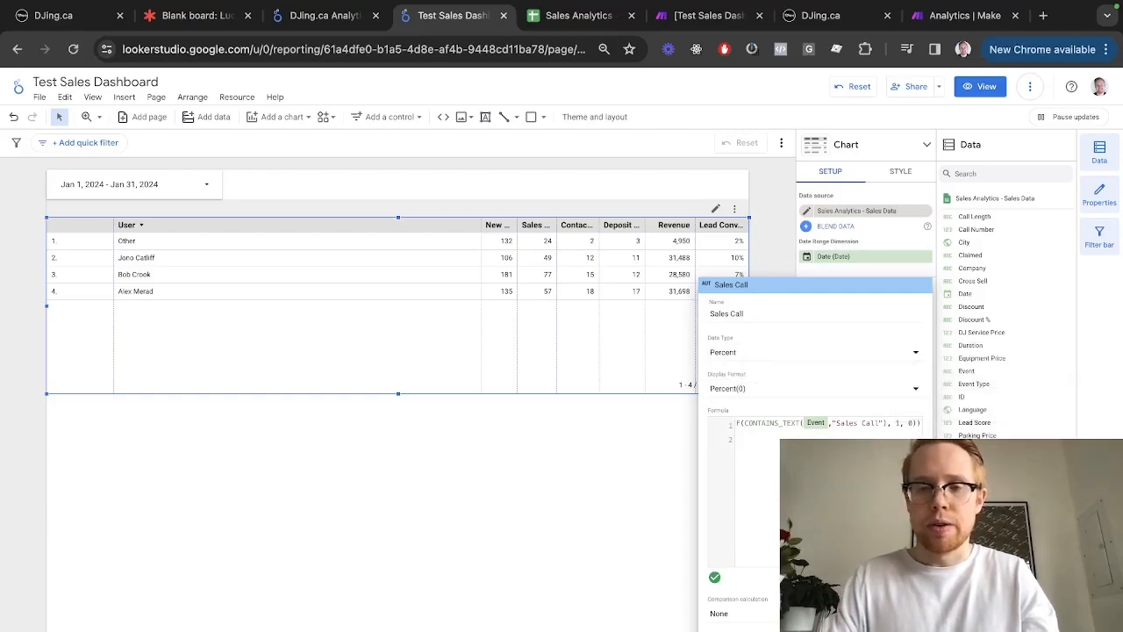
Open the reference Avg. Deal Size field and apply Sales Call to the table
key("ctrl+shift+Tab")
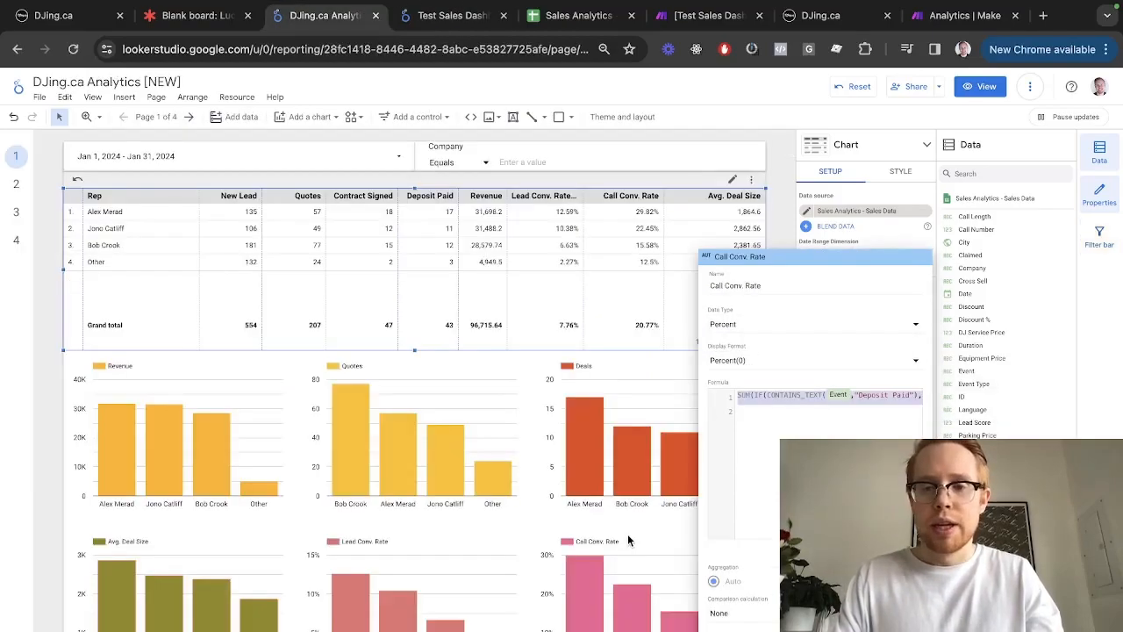
left_click(542, 352)
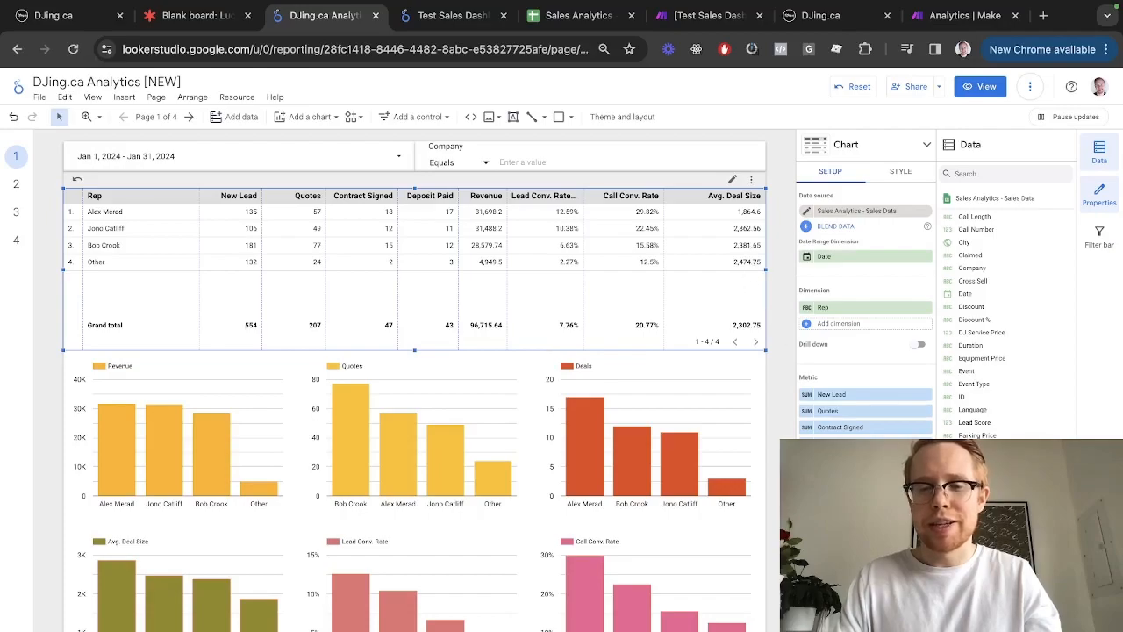
left_click(807, 509)
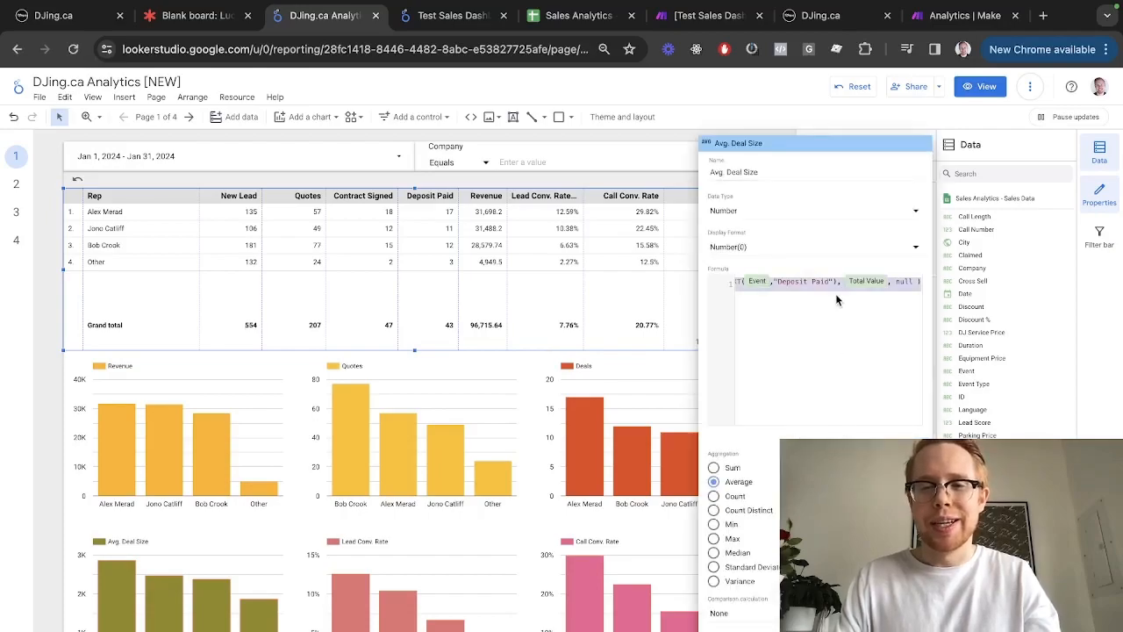
key("ctrl+Tab")
left_click(611, 448)
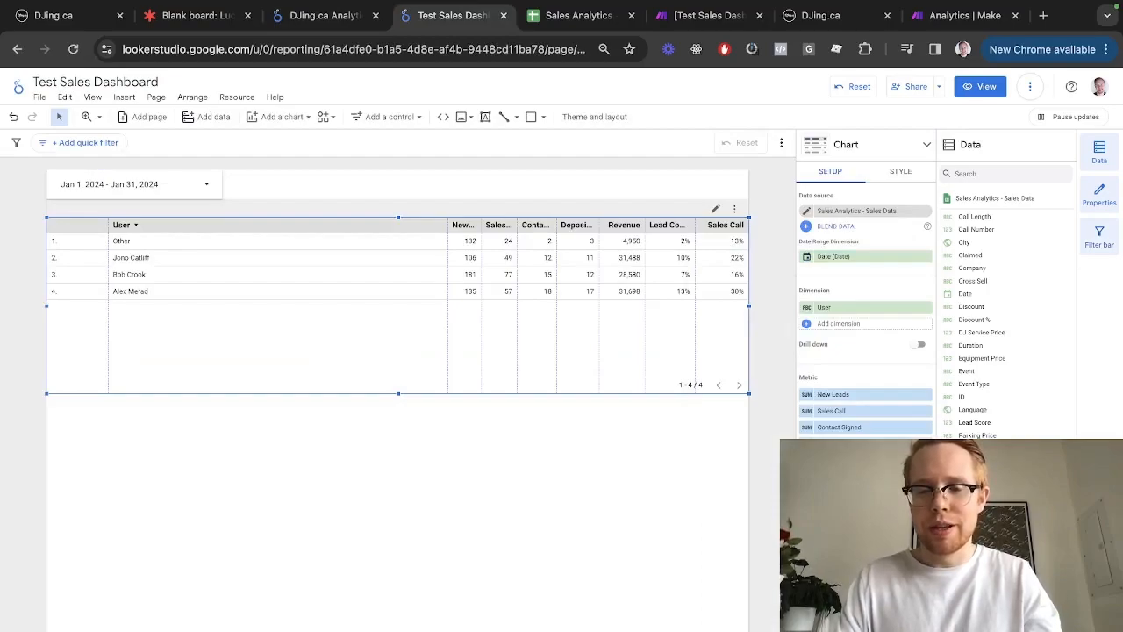
left_click(833, 606)
Add an Average Deal Size field as a Number with Average aggregation (1,865–2,863 per user)
type("A")
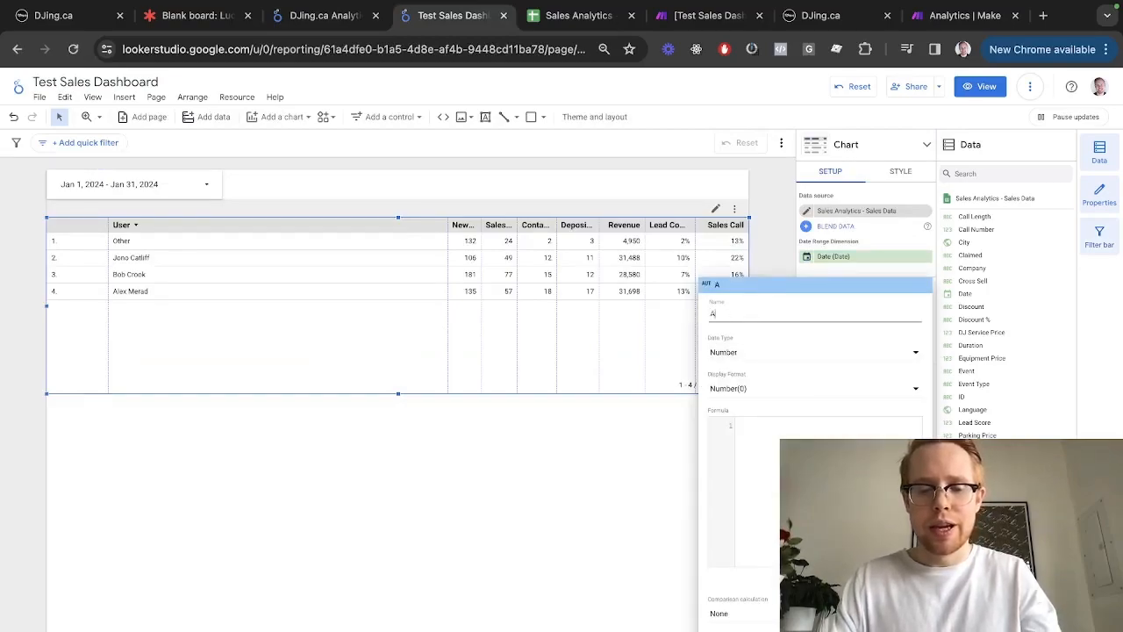
type("verage Deal Size")
left_click(779, 419)
key("super+v")
left_click(779, 362)
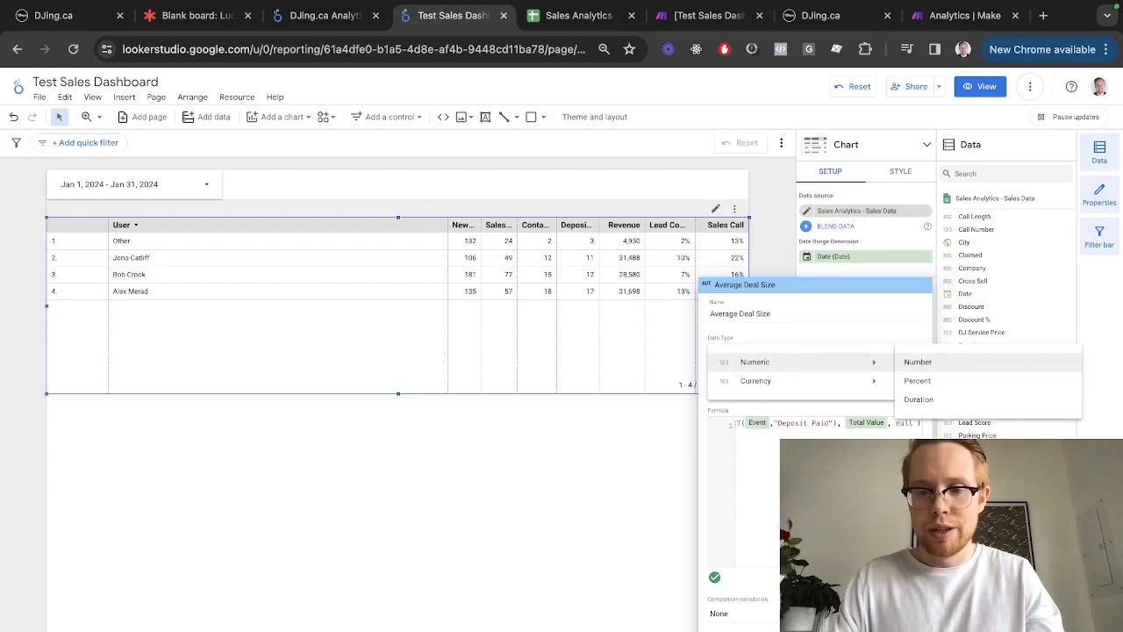
left_click(918, 361)
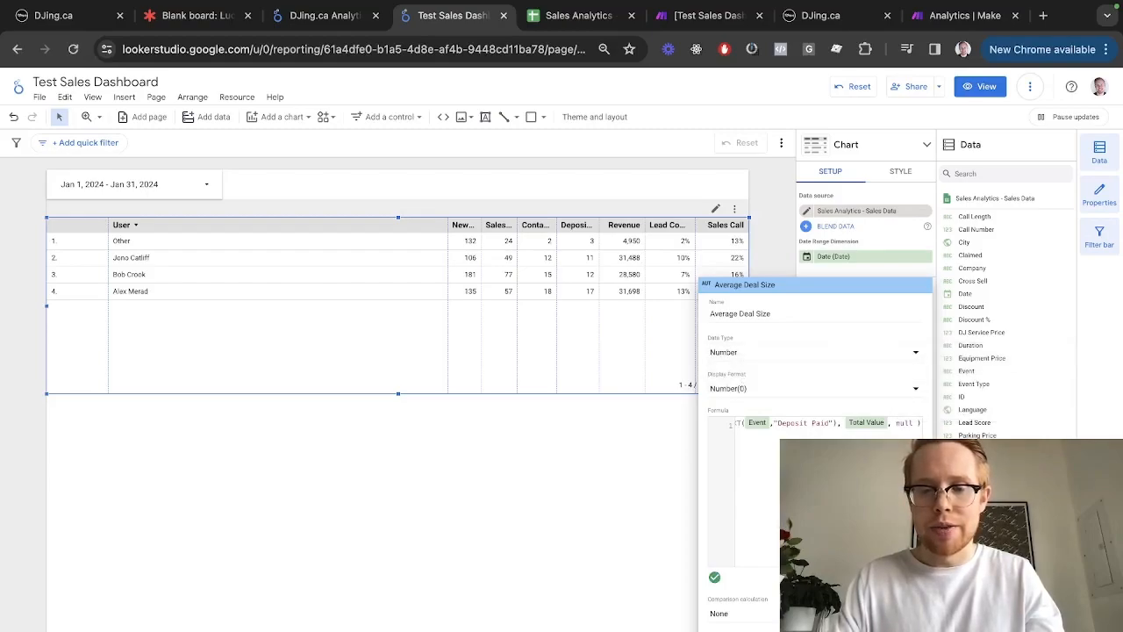
left_click(739, 481)
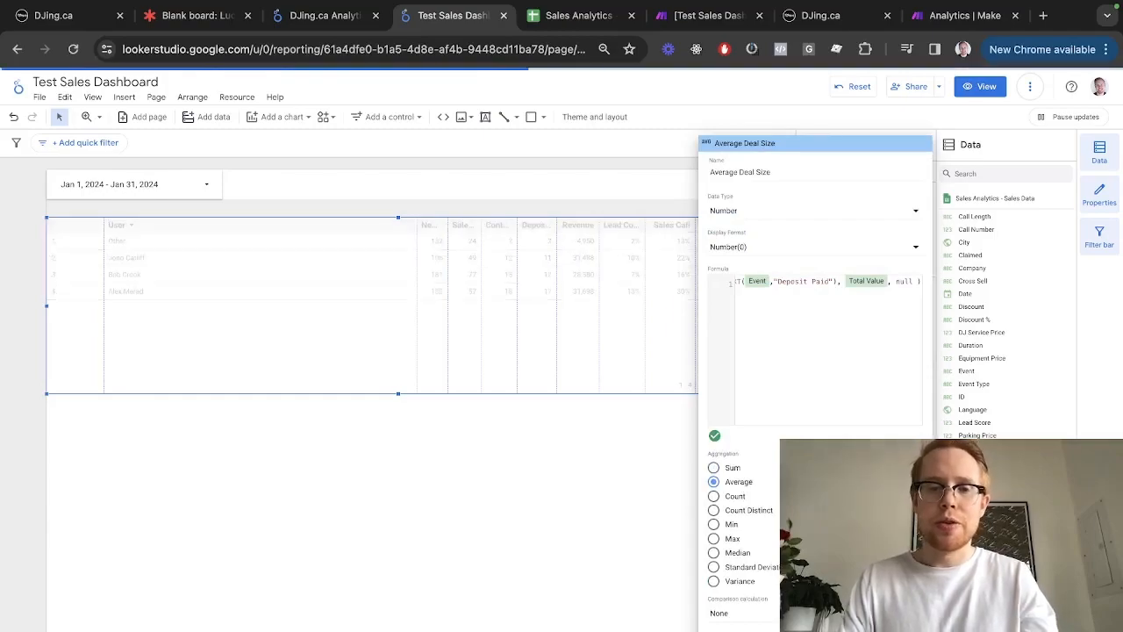
left_click(431, 572)
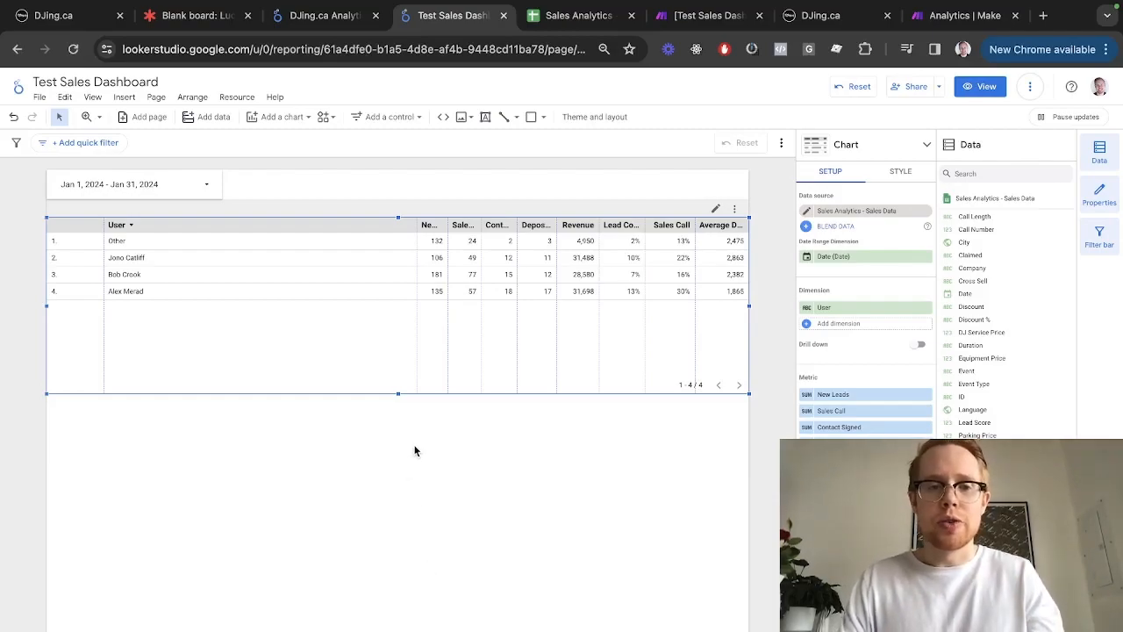
key("ctrl+shift+Tab")
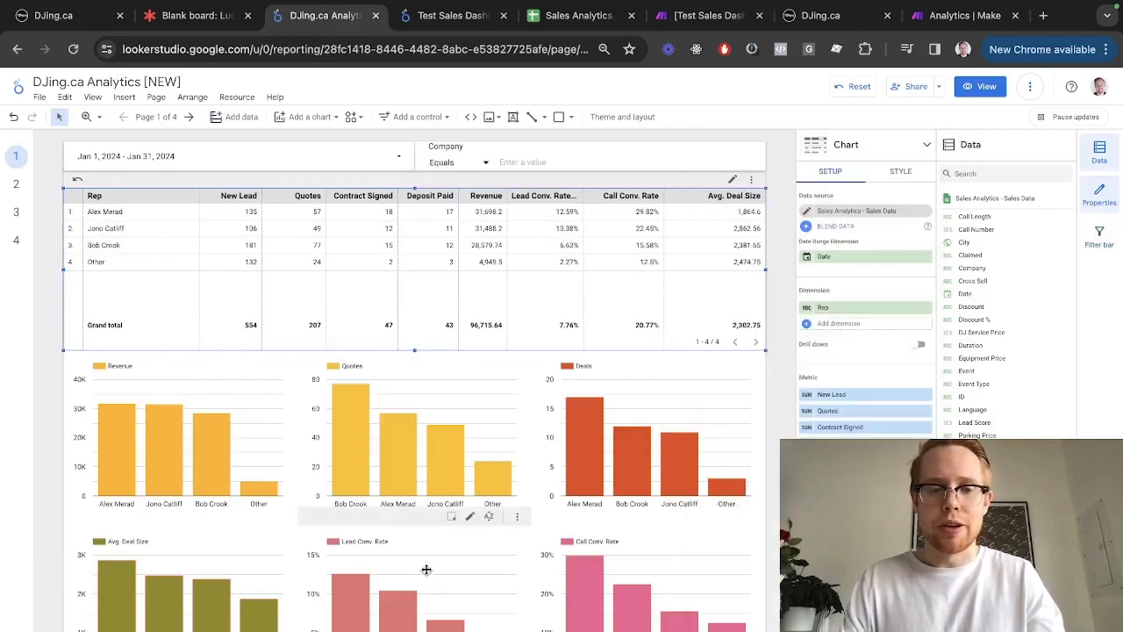
Copy the Lead Conv. Rate formula from the reference report's bar chart
left_click(425, 570)
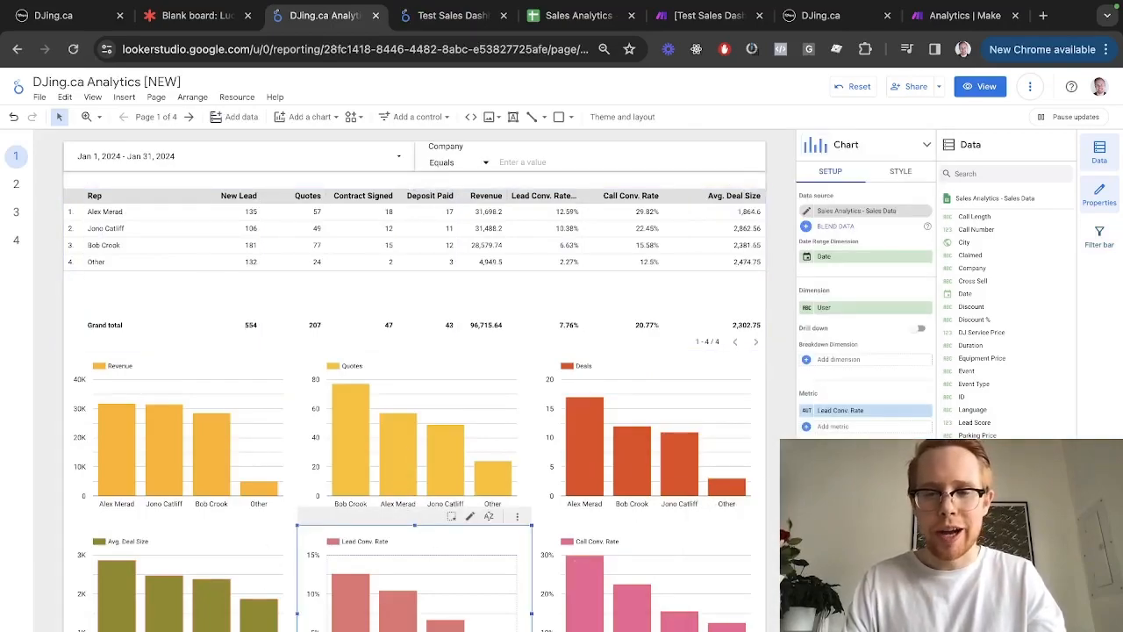
left_click(806, 409)
left_click(843, 433)
key("super+a")
key("ctrl+Tab")
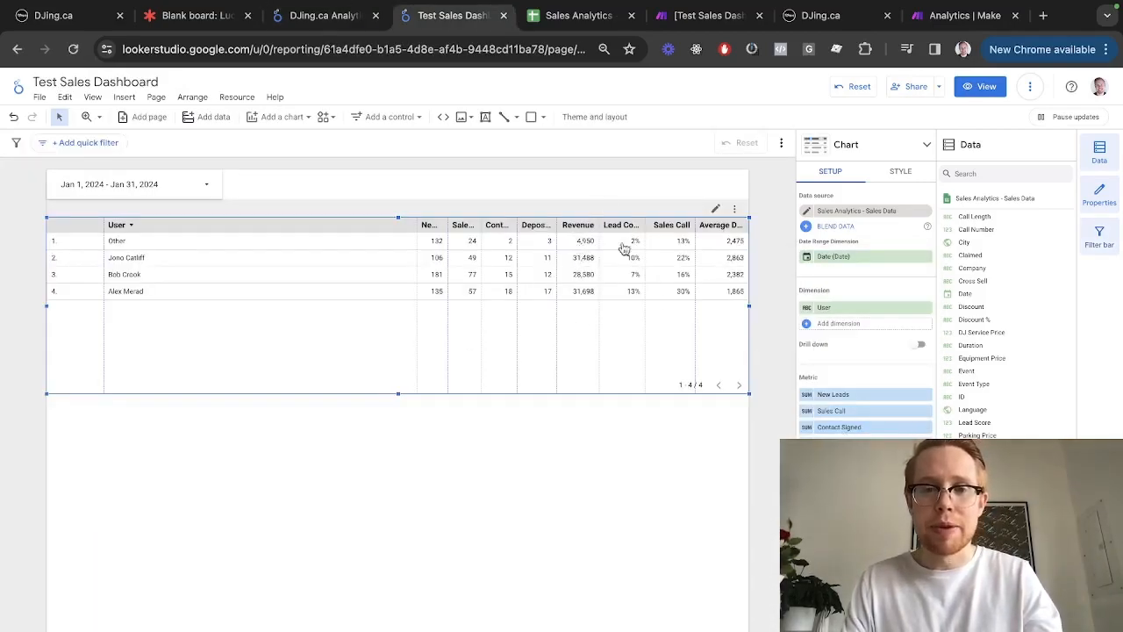
Insert a bar chart below the table with a Percent metric 'New lead Conversion Rate'
left_click(263, 117)
left_click(263, 279)
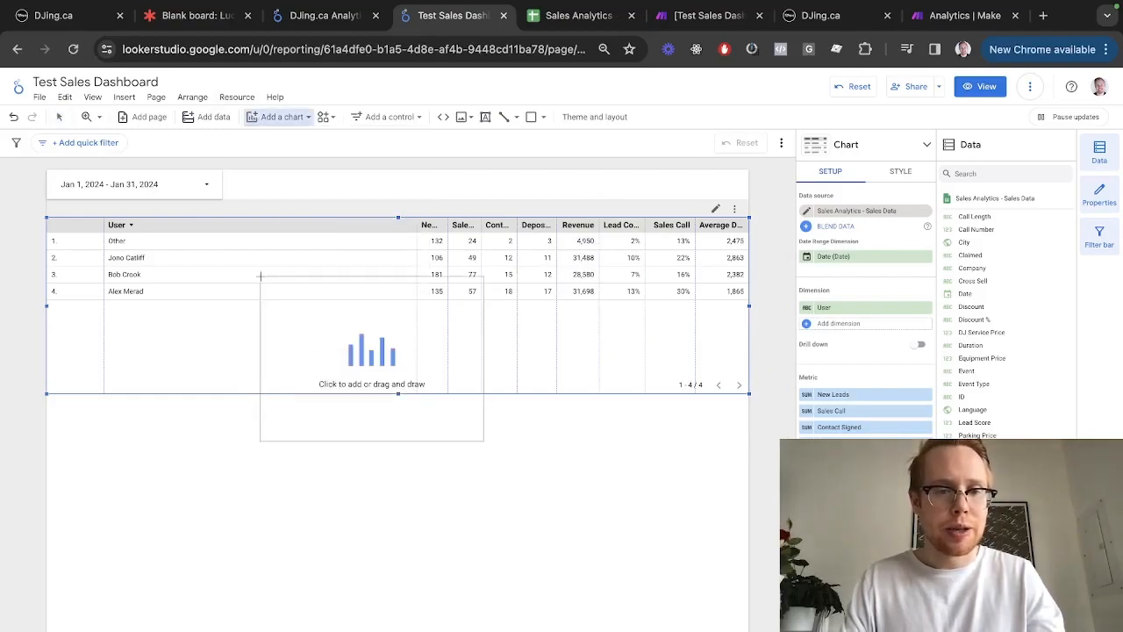
left_click(49, 399)
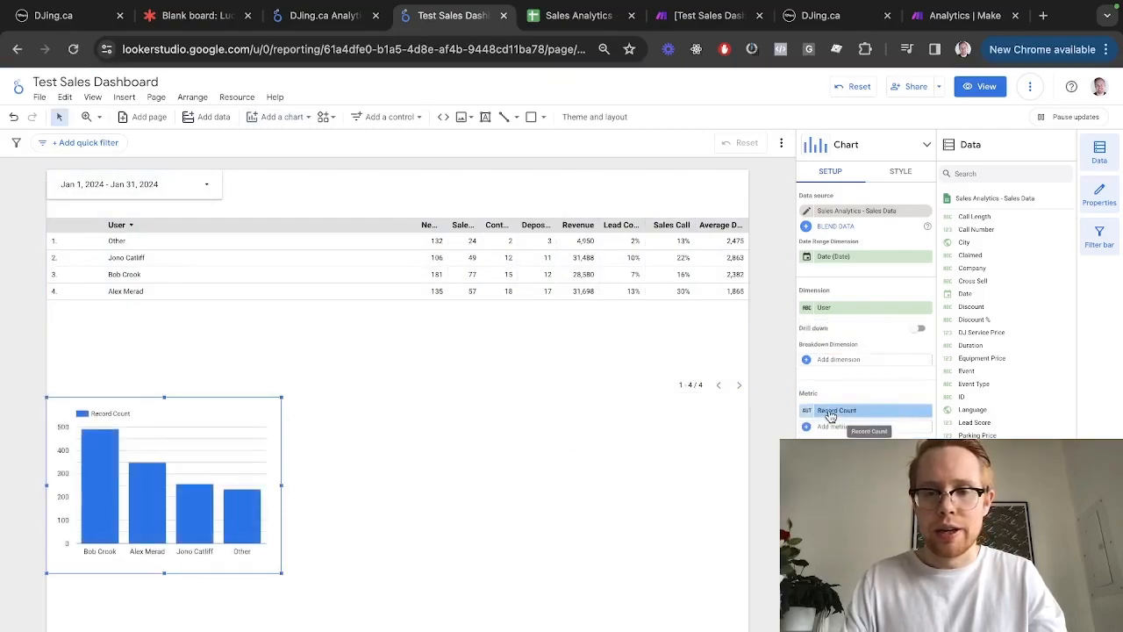
left_click(918, 413)
left_click(858, 610)
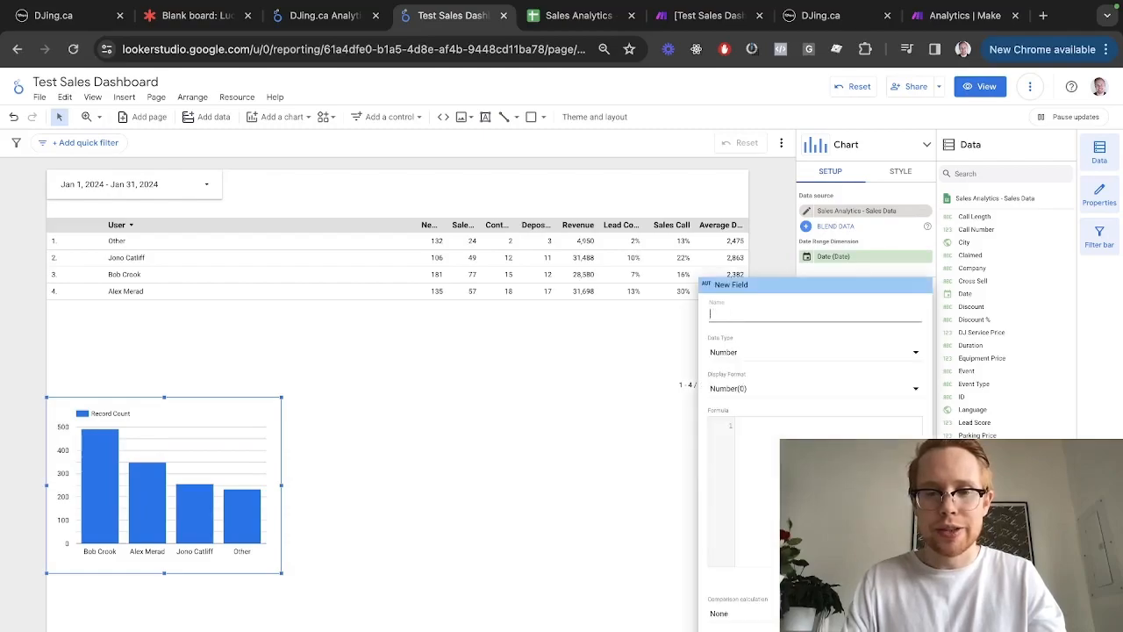
left_click(766, 478)
key("ctrl+v")
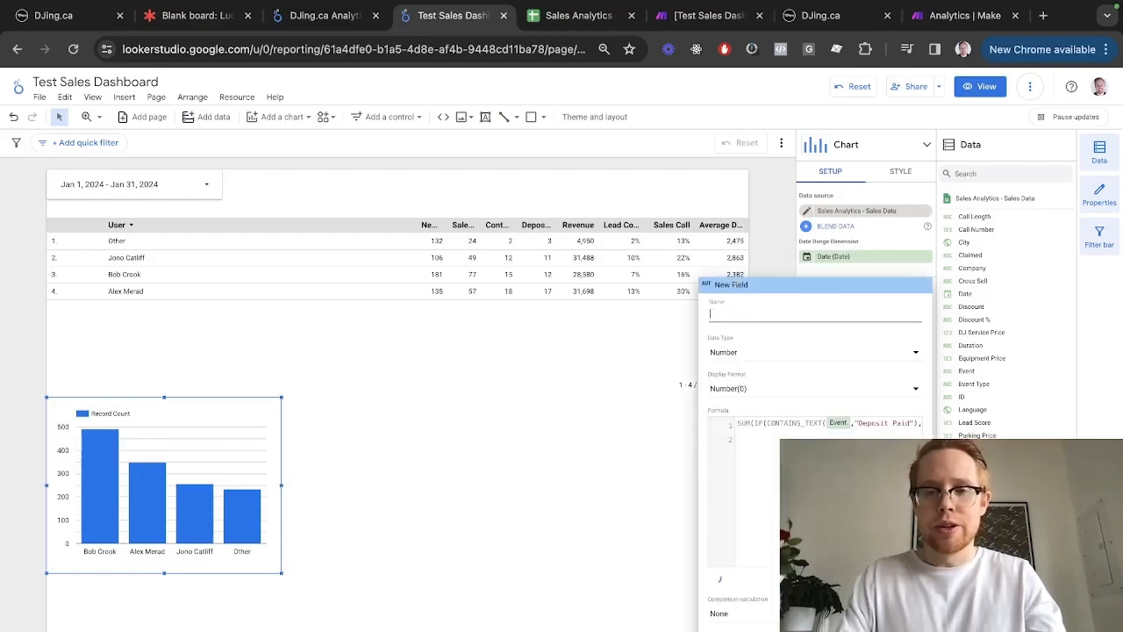
type("New lead Conver")
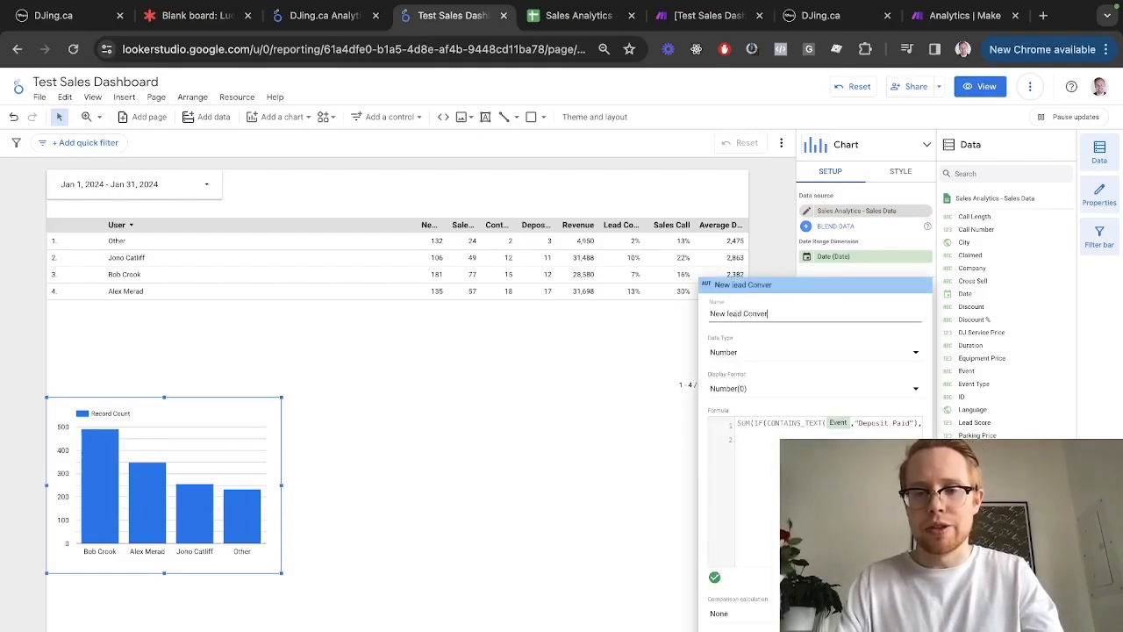
type("te")
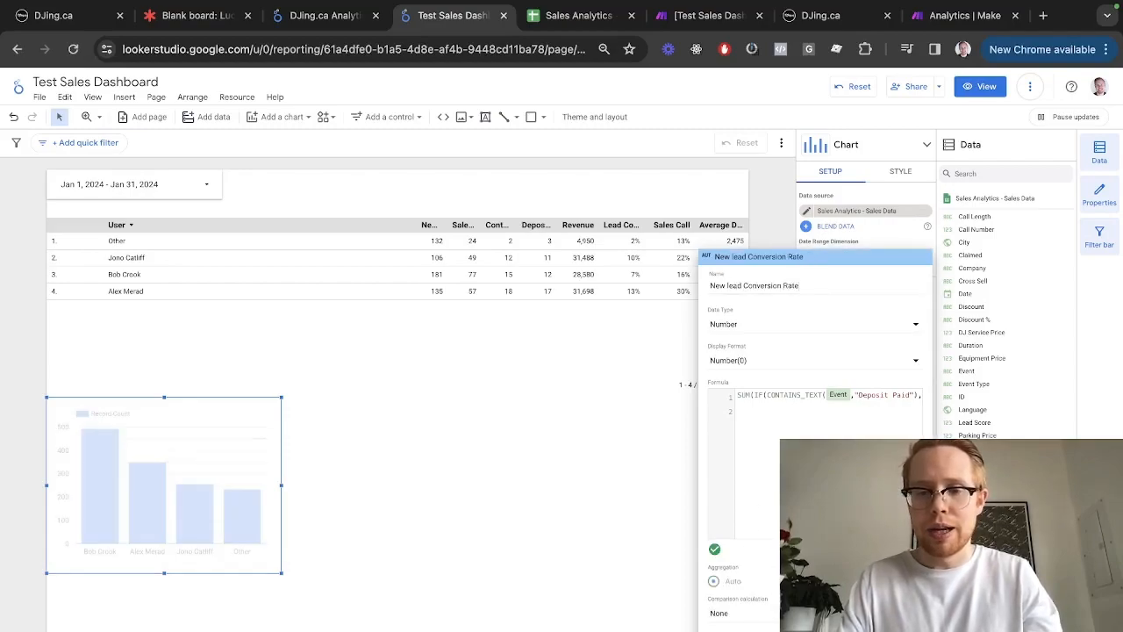
left_click(780, 325)
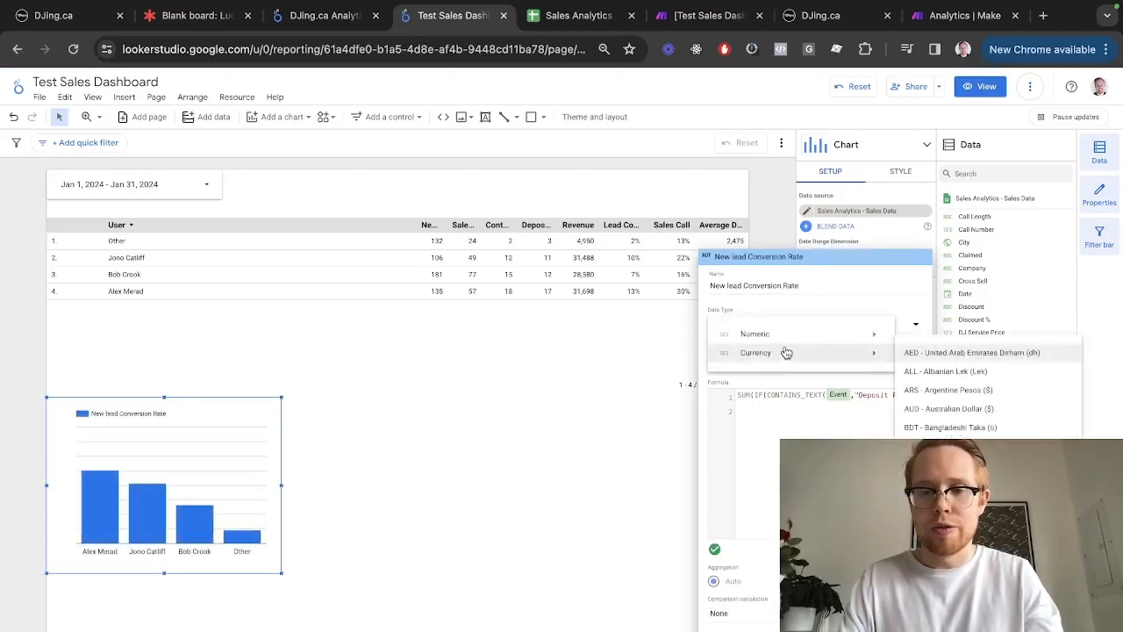
left_click(959, 363)
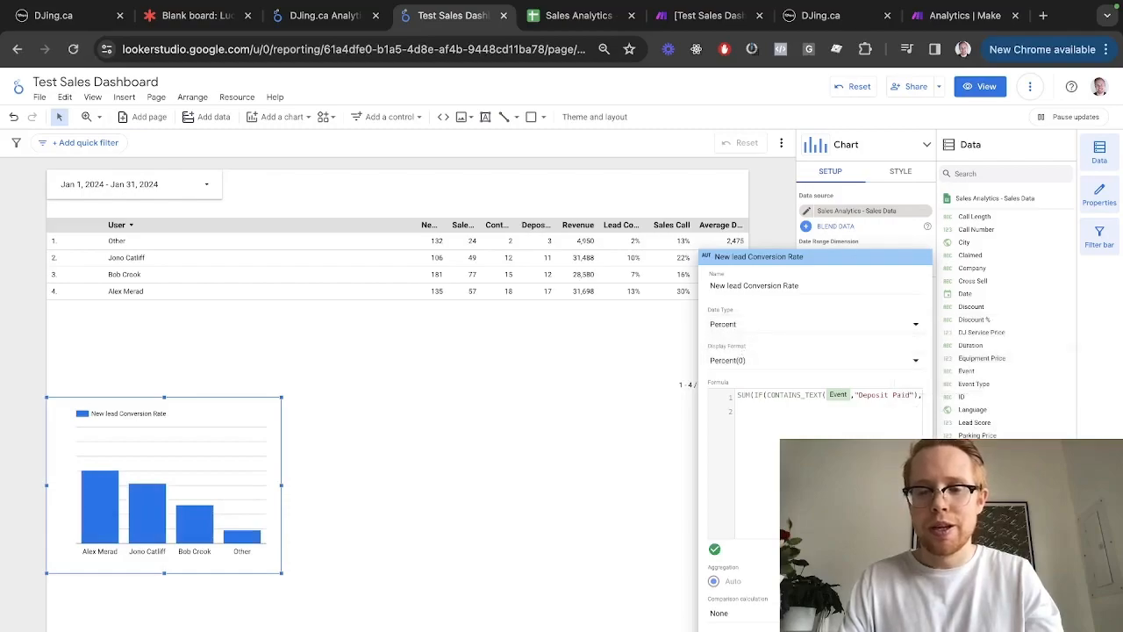
left_click(357, 497)
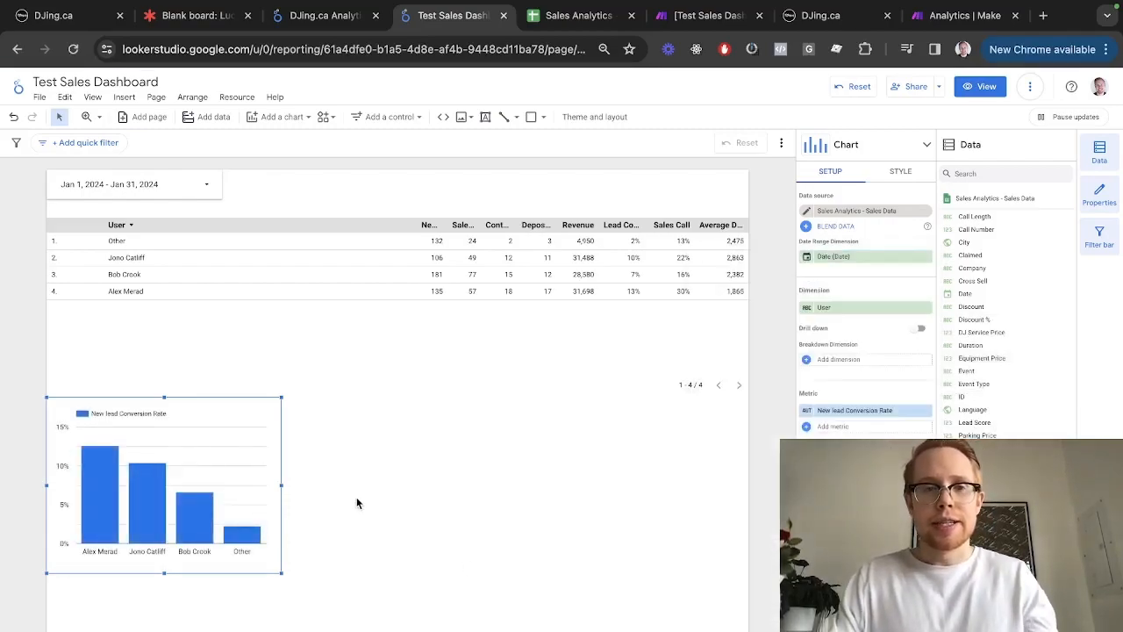
key("ctrl+shift+Tab")
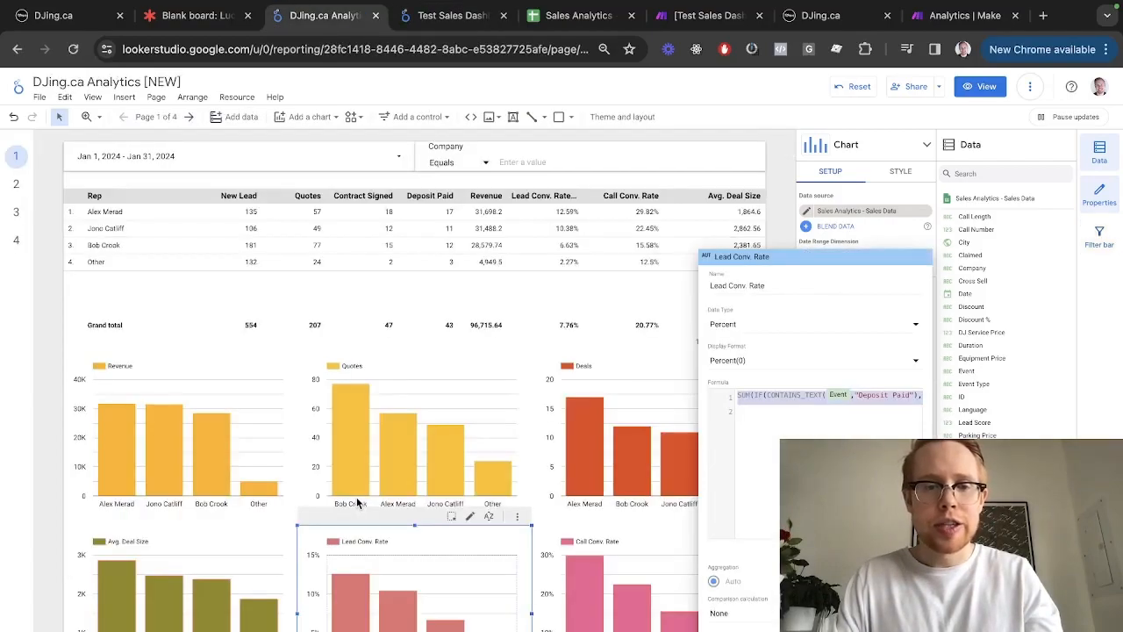
Browse the reference report's Leads page, then return to the Test Sales Dashboard
left_click(12, 190)
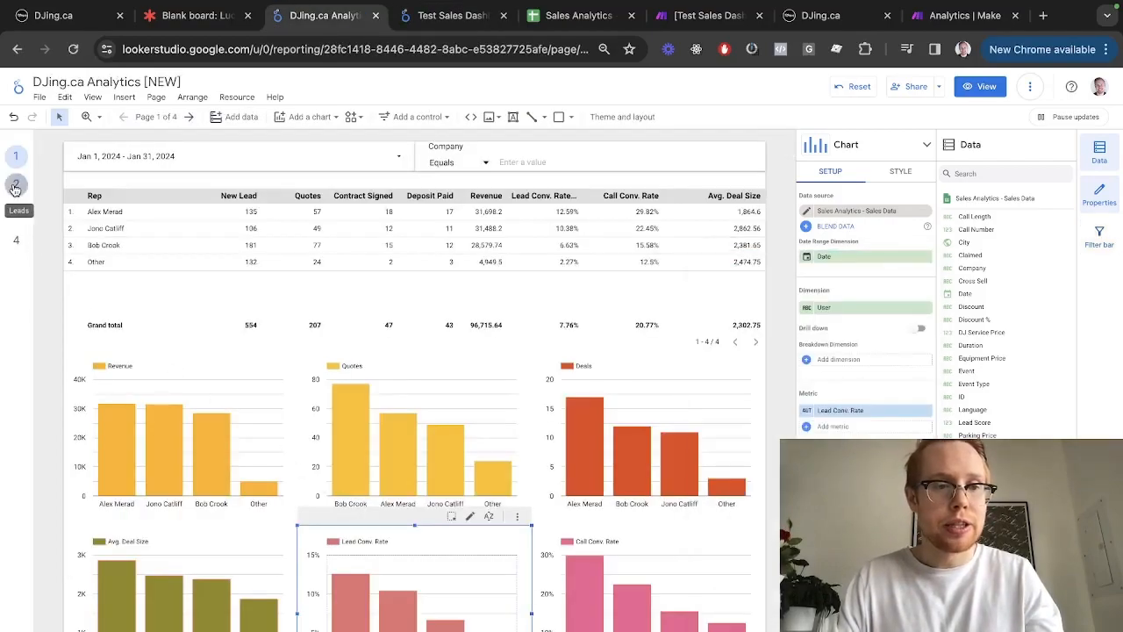
left_click(16, 186)
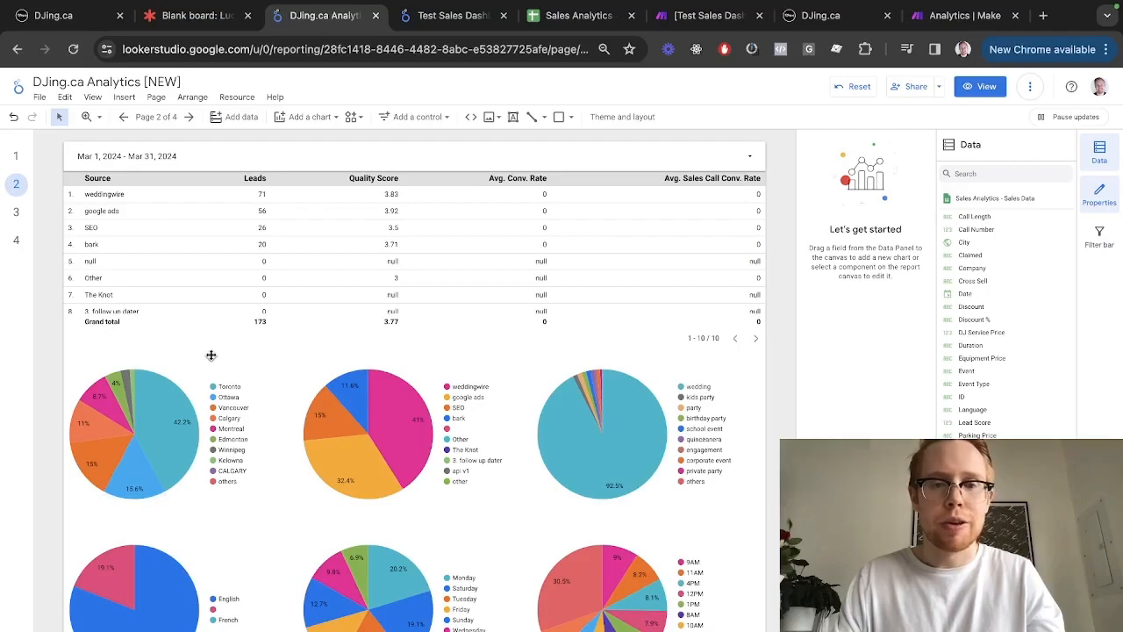
scroll(210, 355, "down", 5)
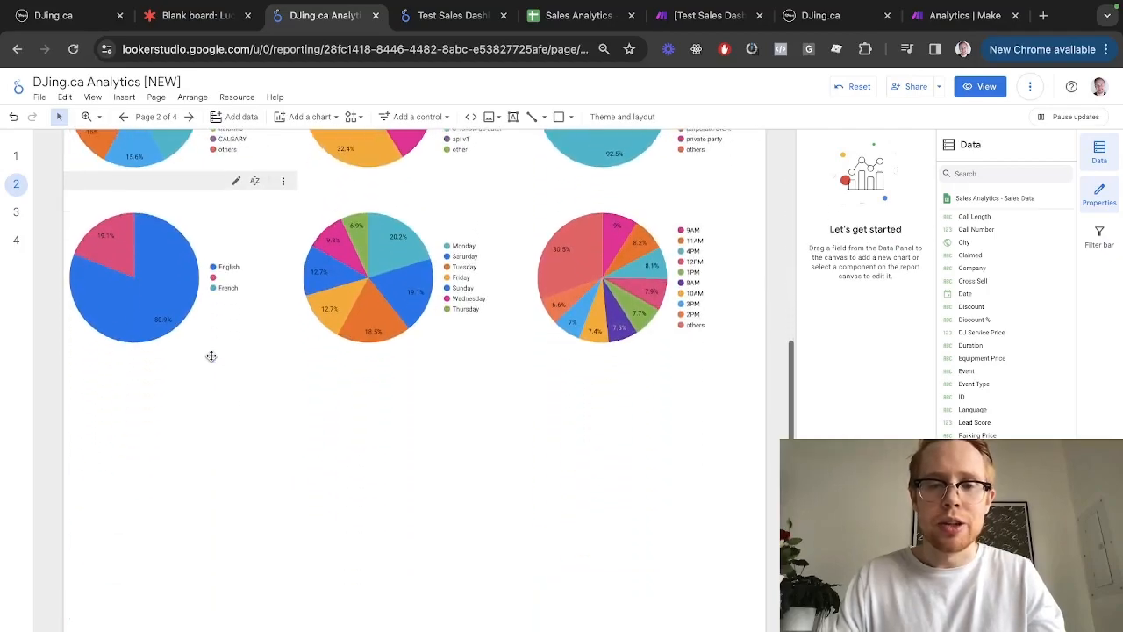
scroll(211, 355, "up", 5)
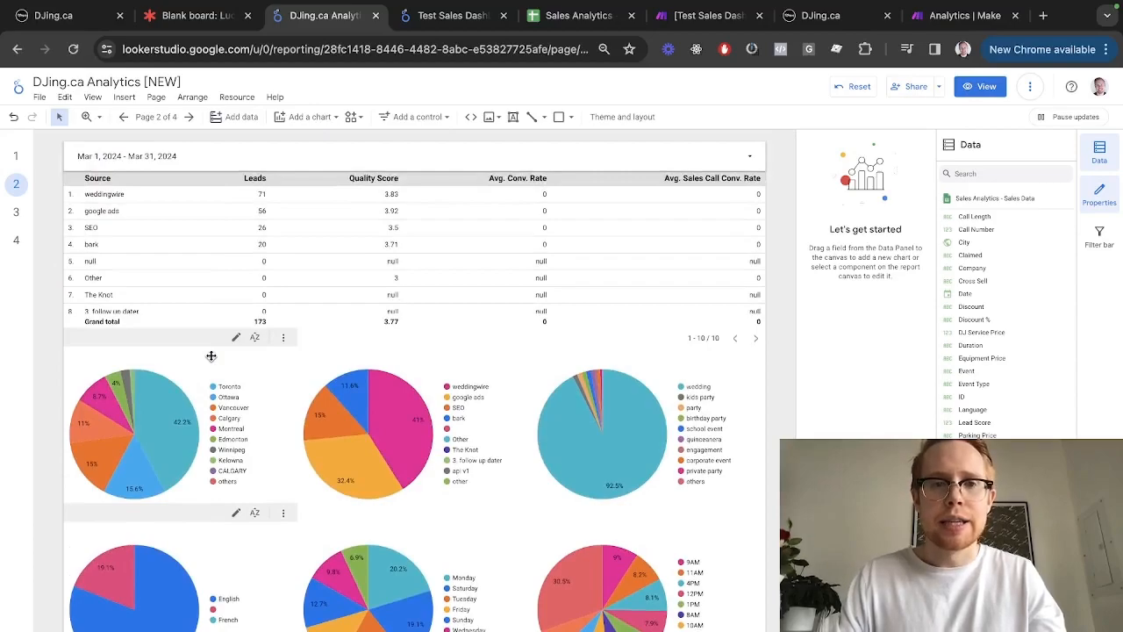
key("ctrl+Tab")
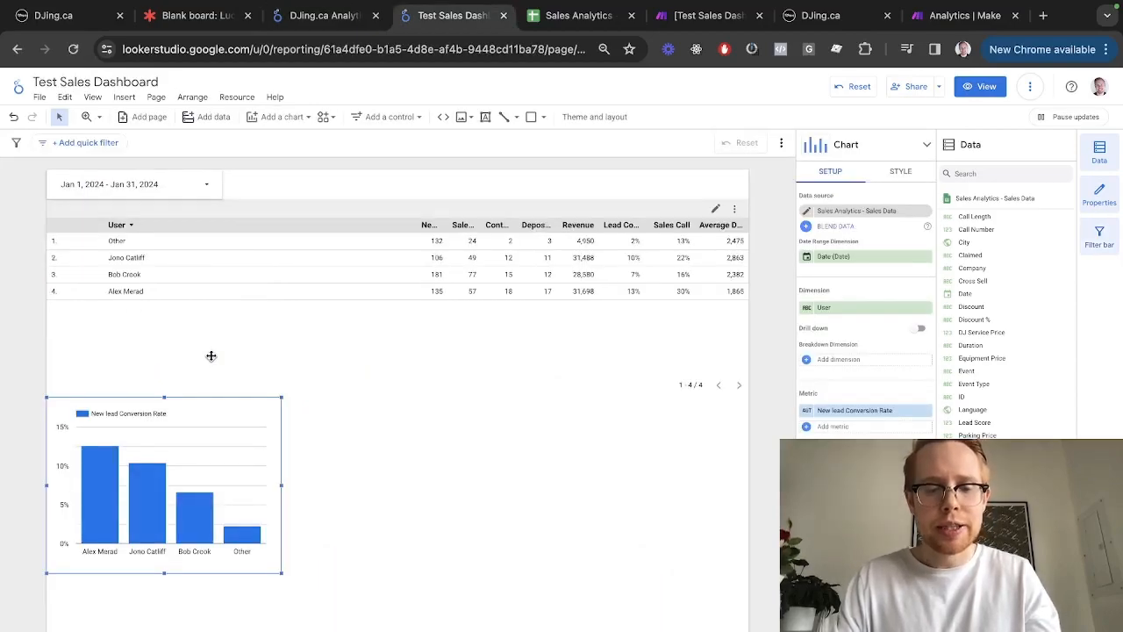